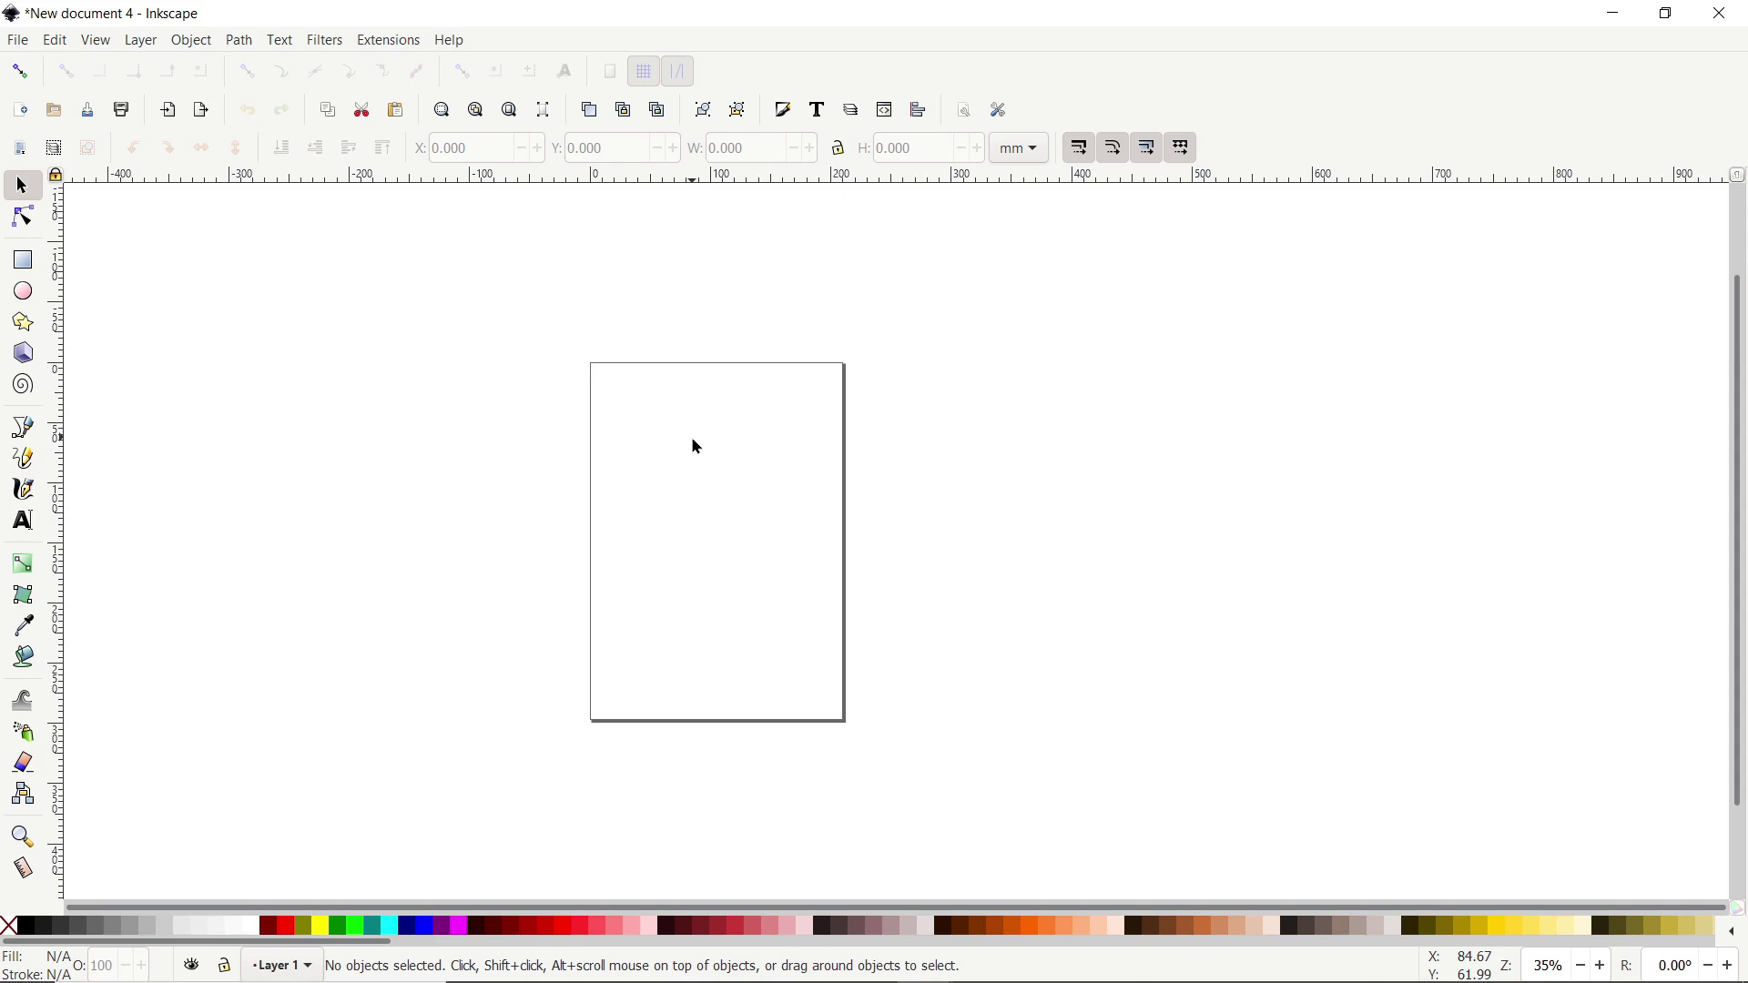
# - Keep the custom interface layout in the view settings
pyautogui.click(96, 41)
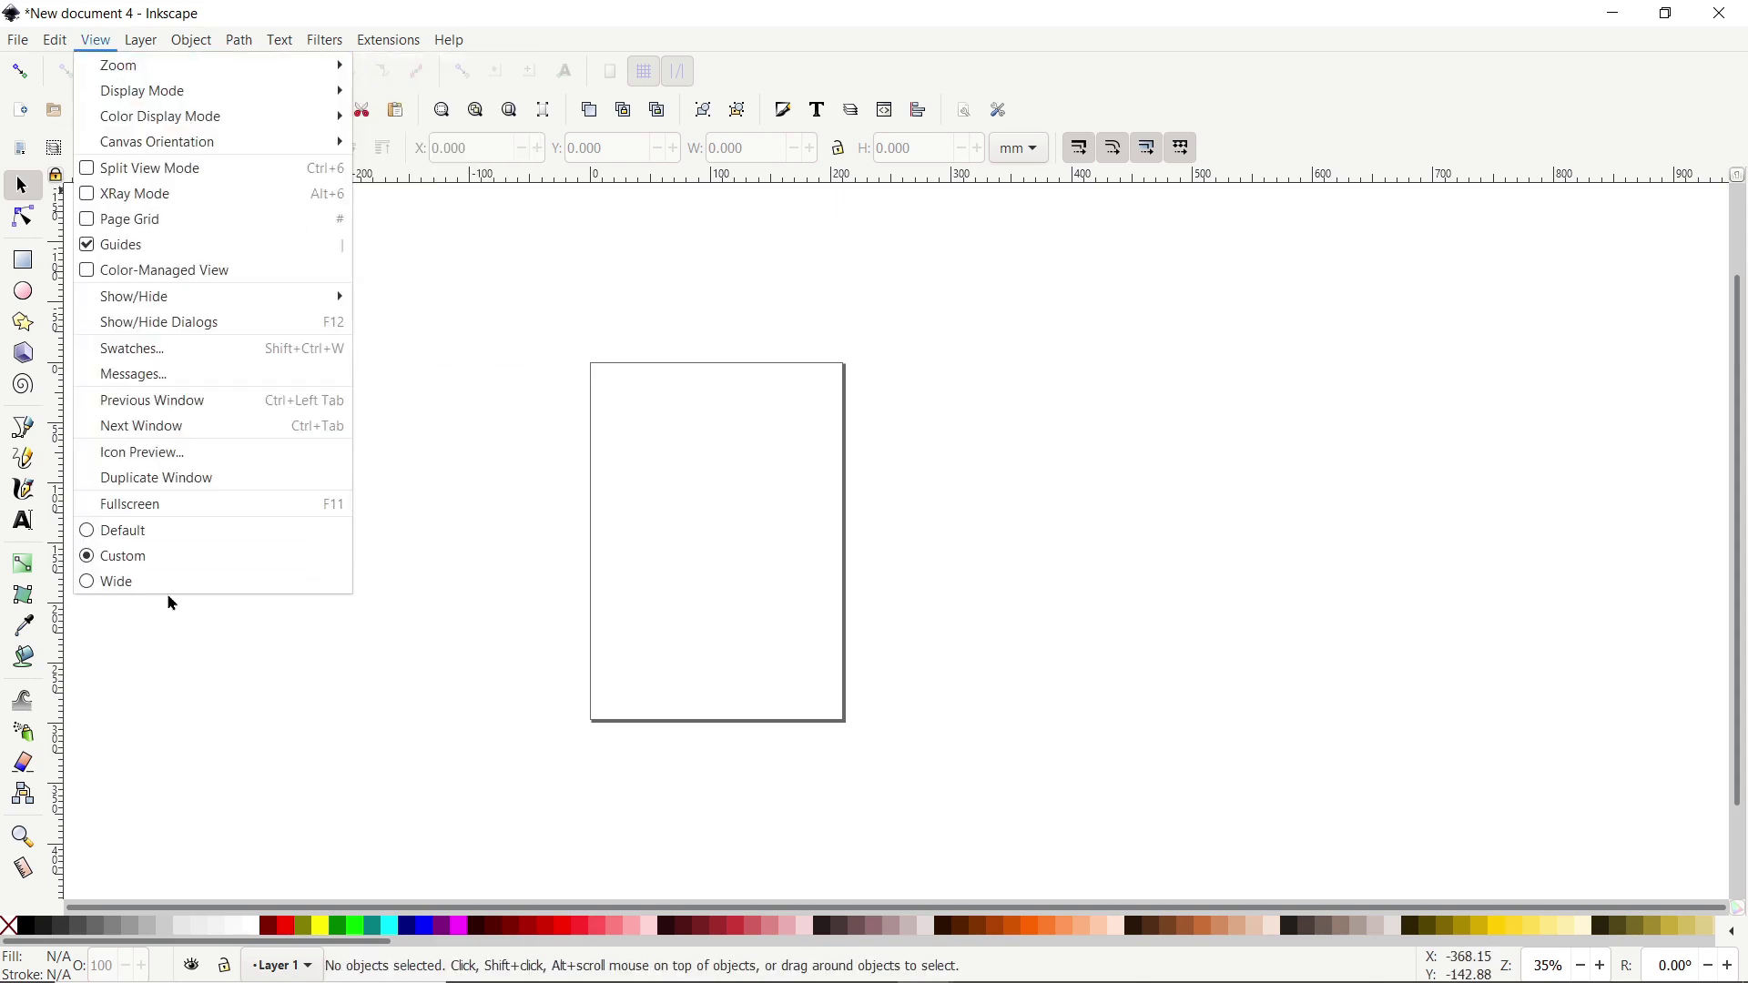
pyautogui.click(150, 558)
pyautogui.click(103, 50)
# - In Document Properties, set both display units and page size units to px
pyautogui.moveTo(234, 304)
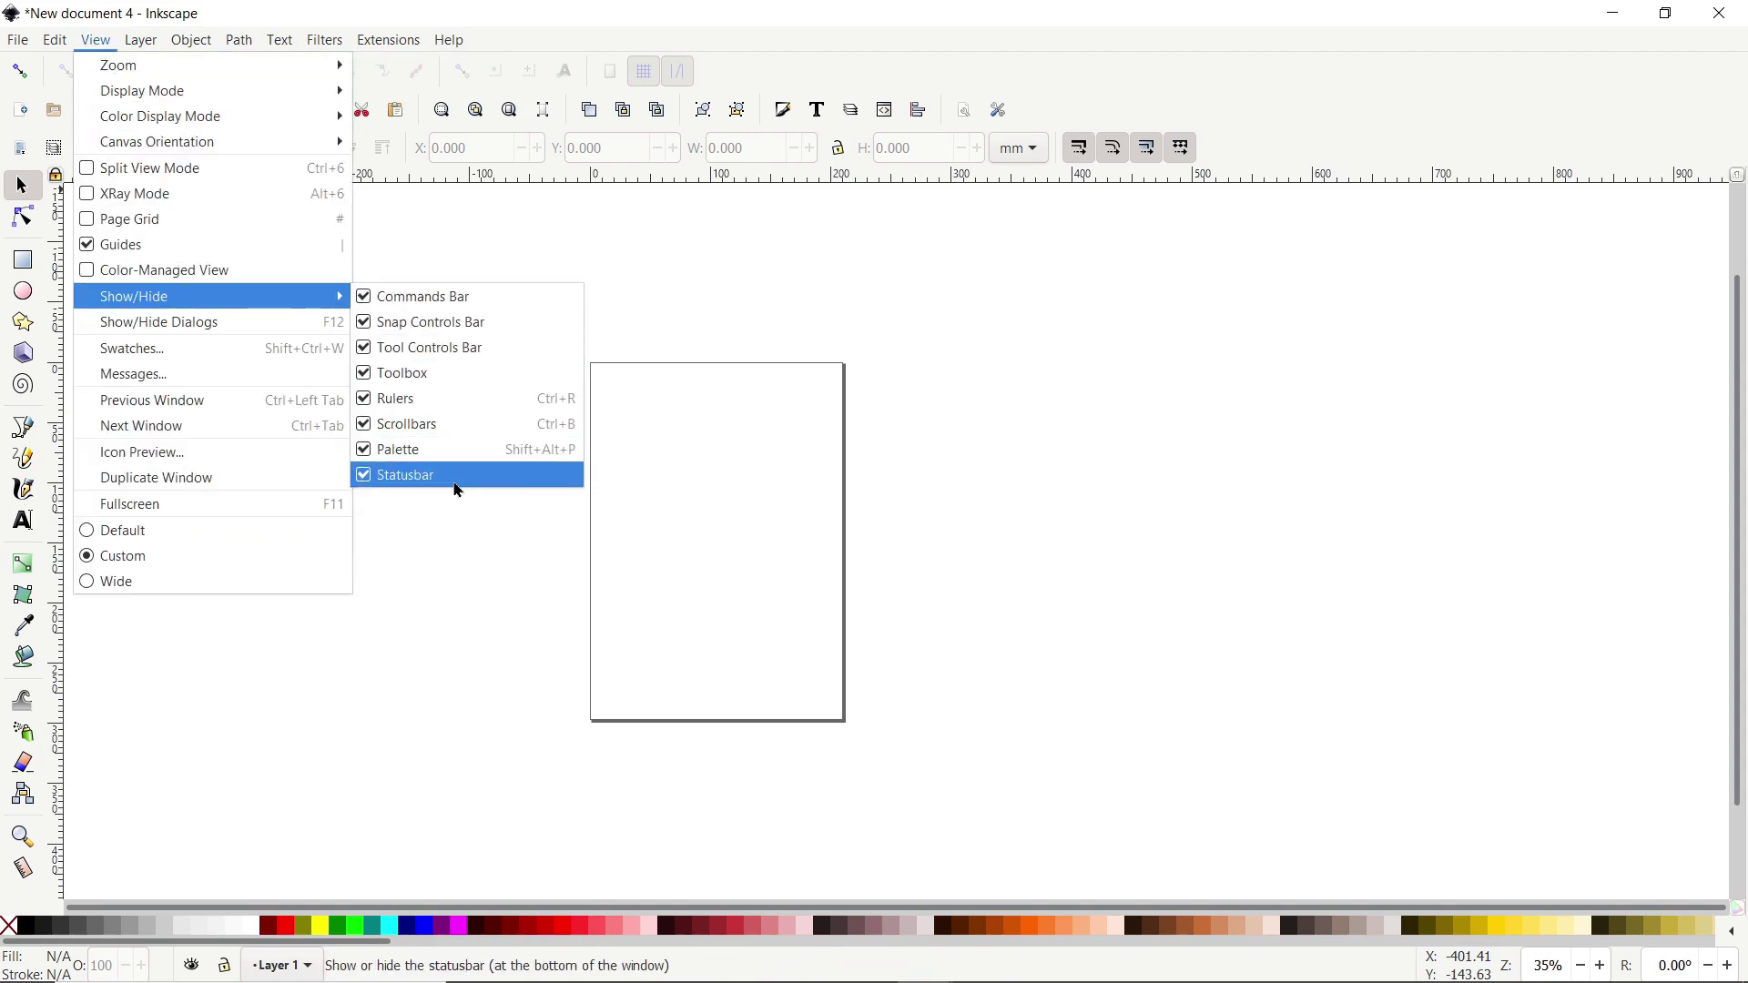
pyautogui.moveTo(17, 40)
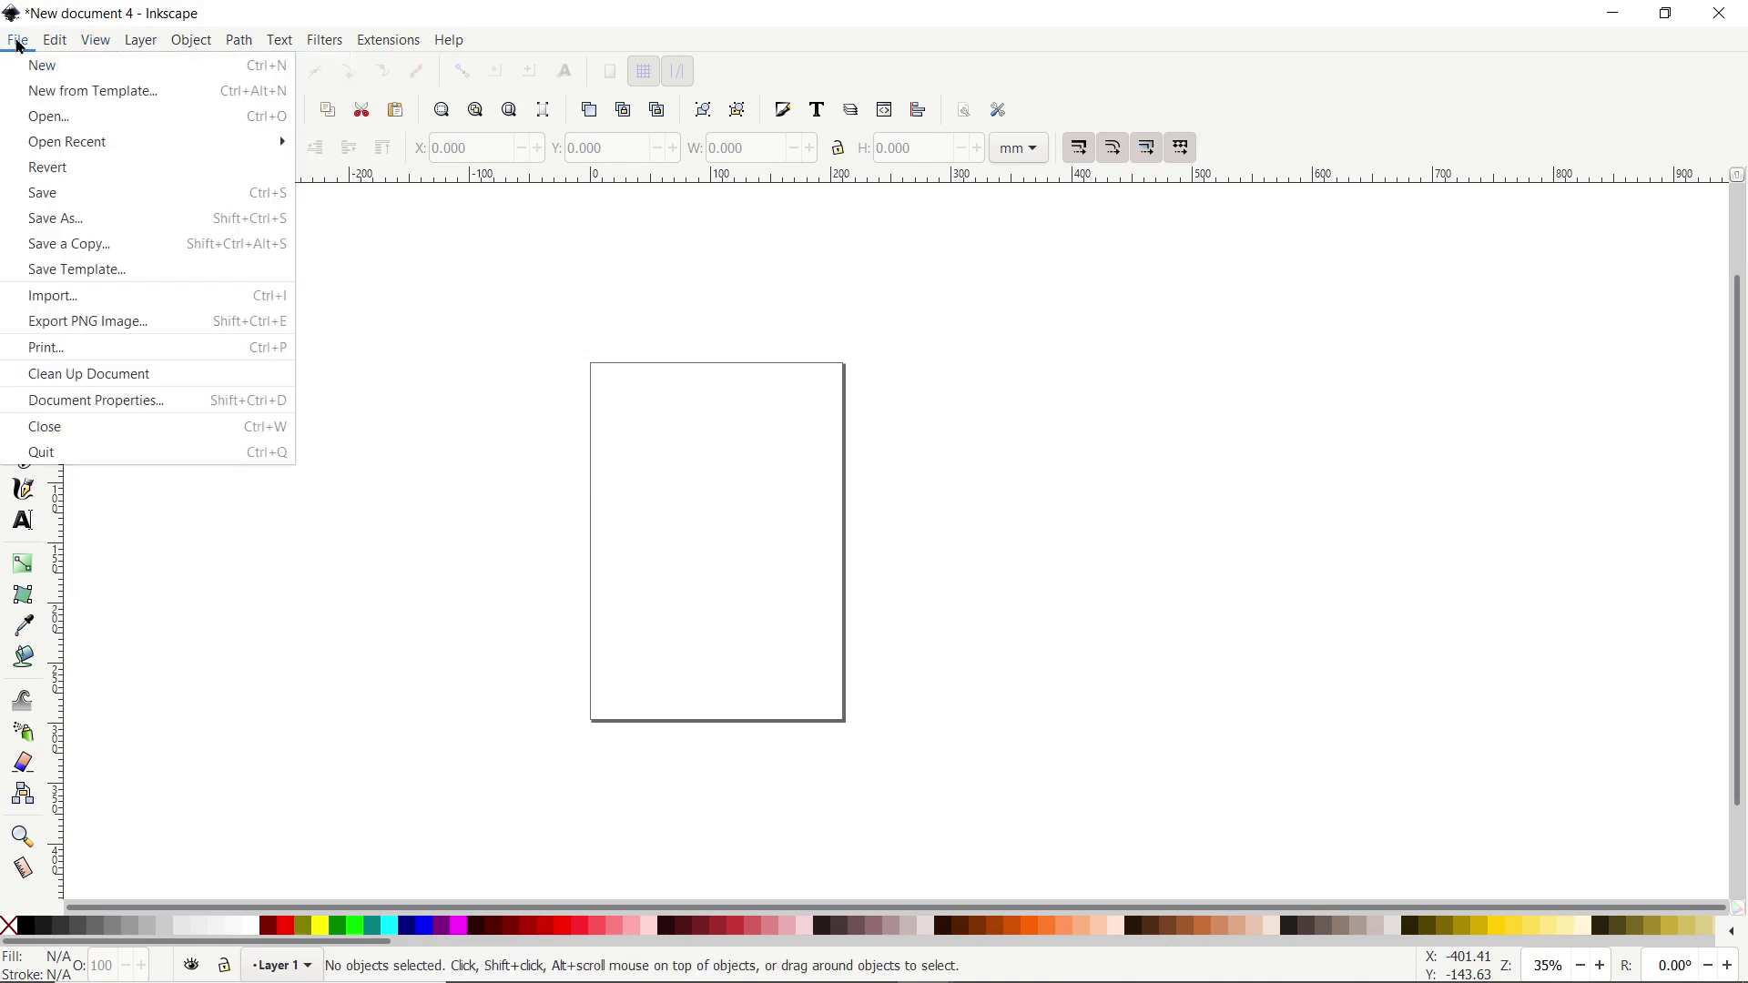
pyautogui.click(137, 404)
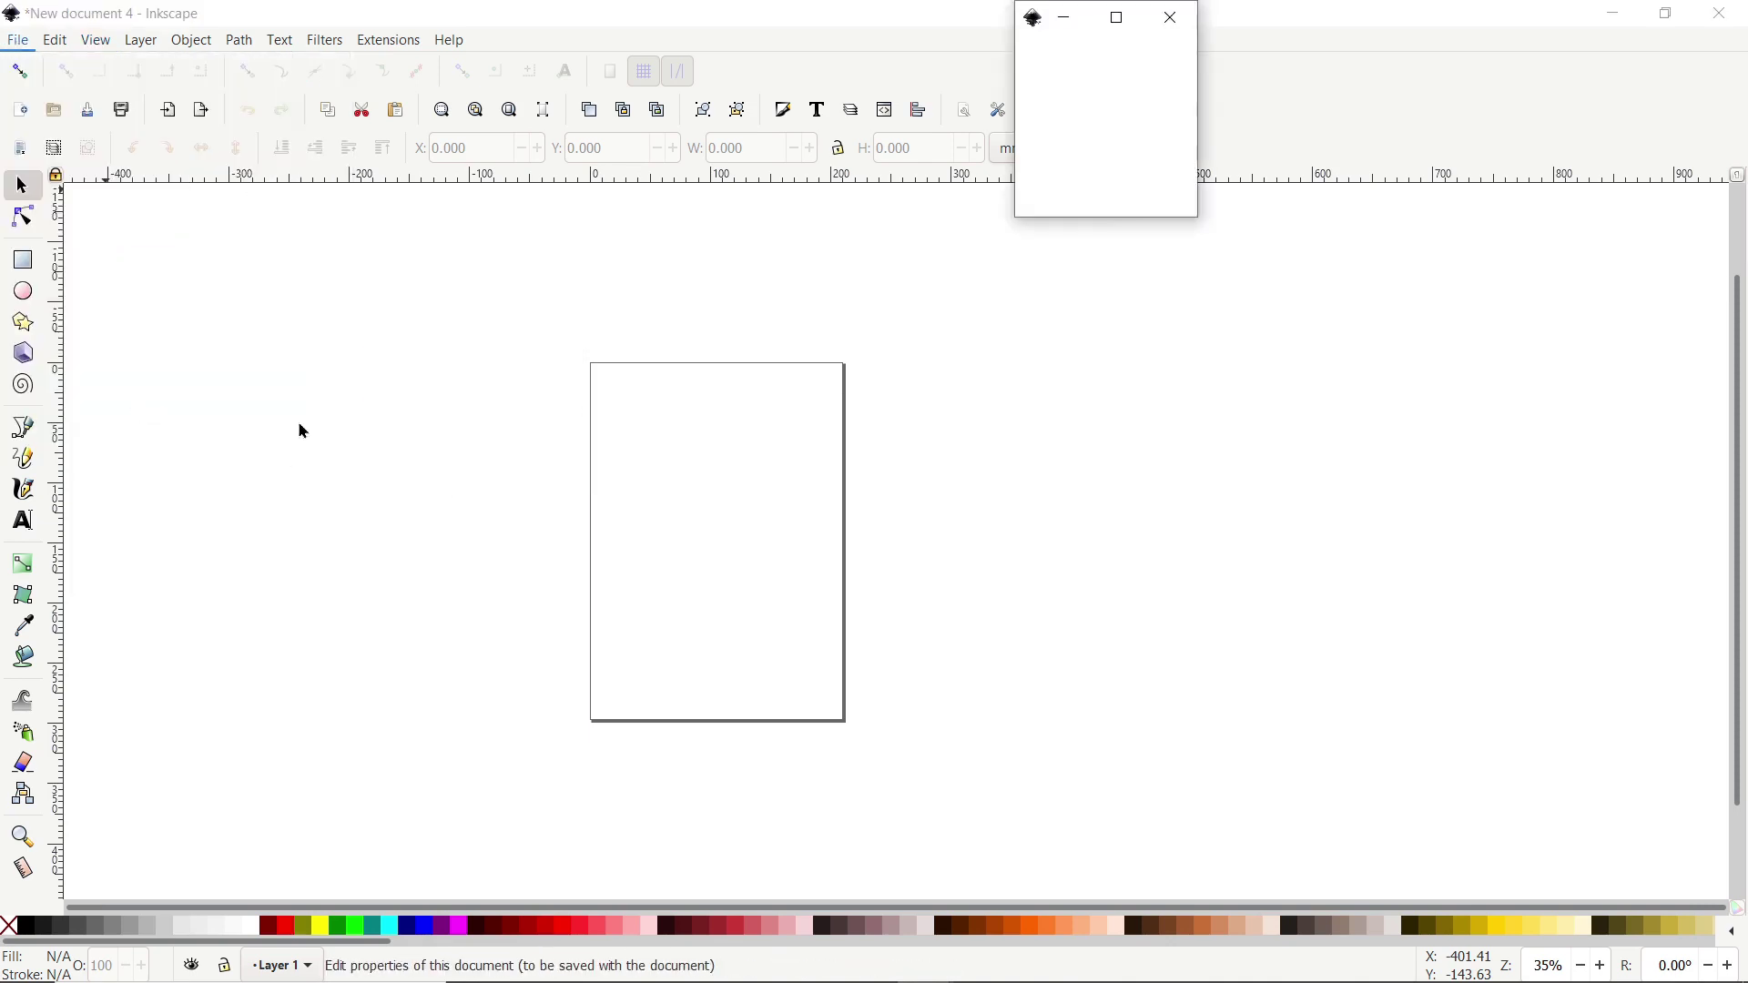
pyautogui.moveTo(1198, 48); pyautogui.dragTo(489, 193)
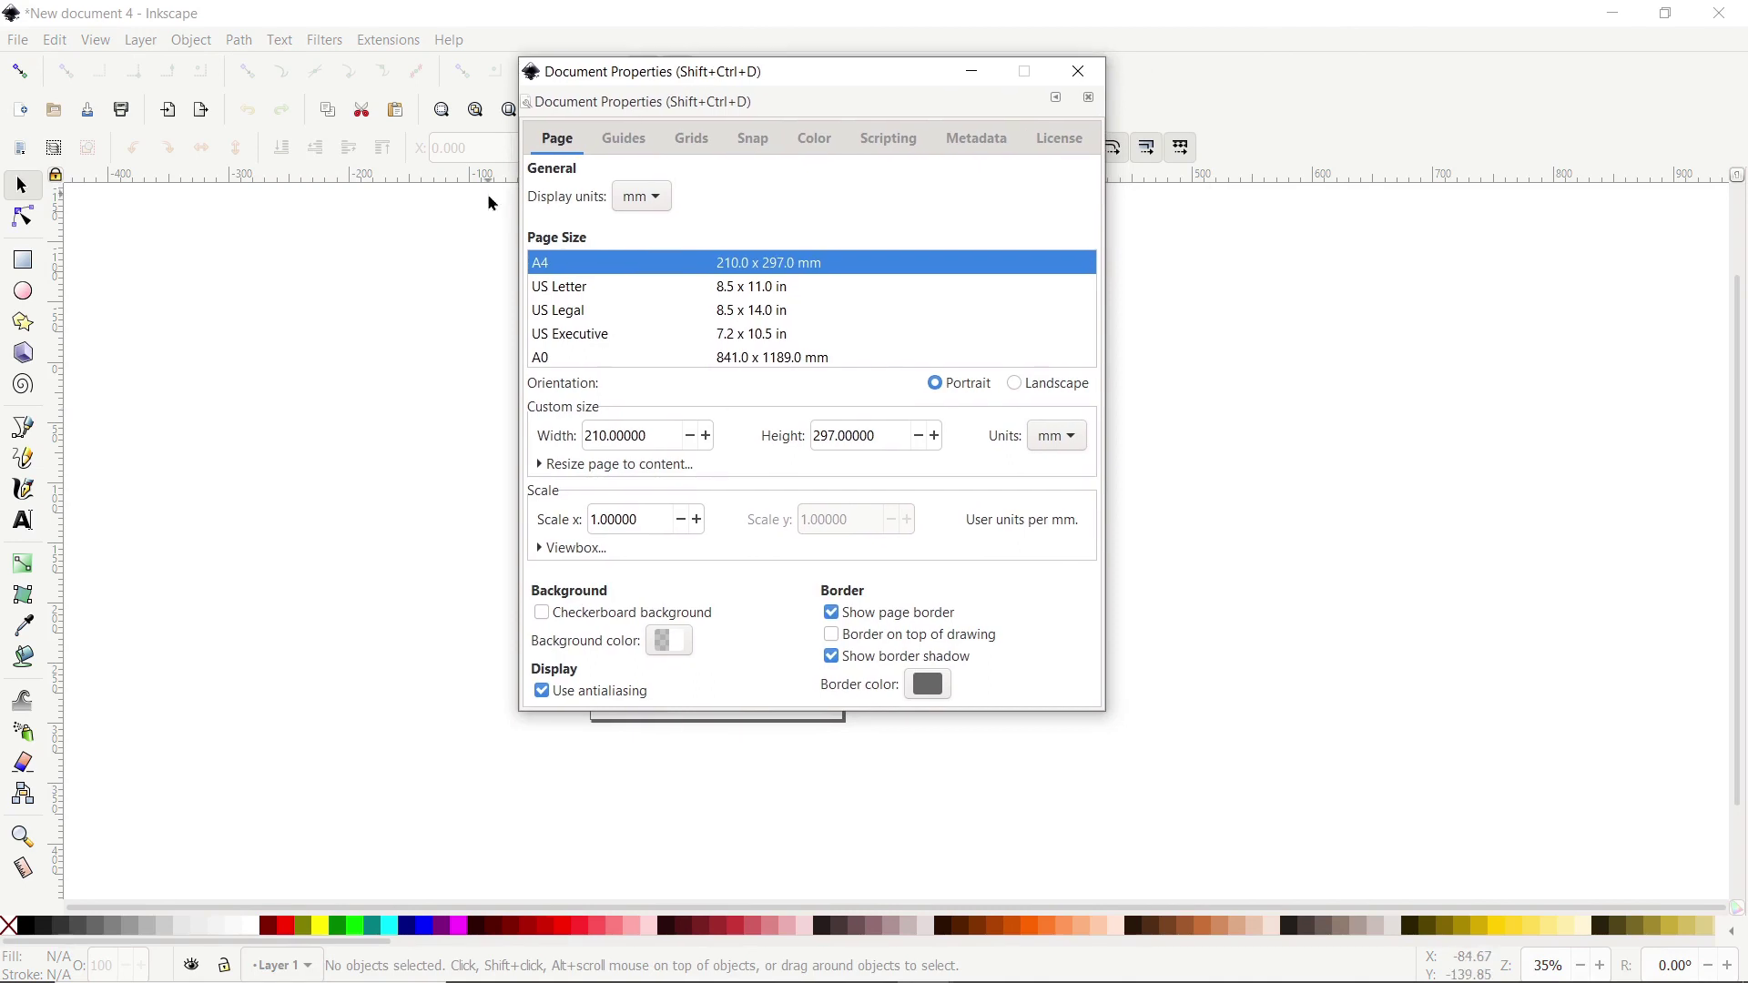
pyautogui.click(651, 197)
pyautogui.click(628, 288)
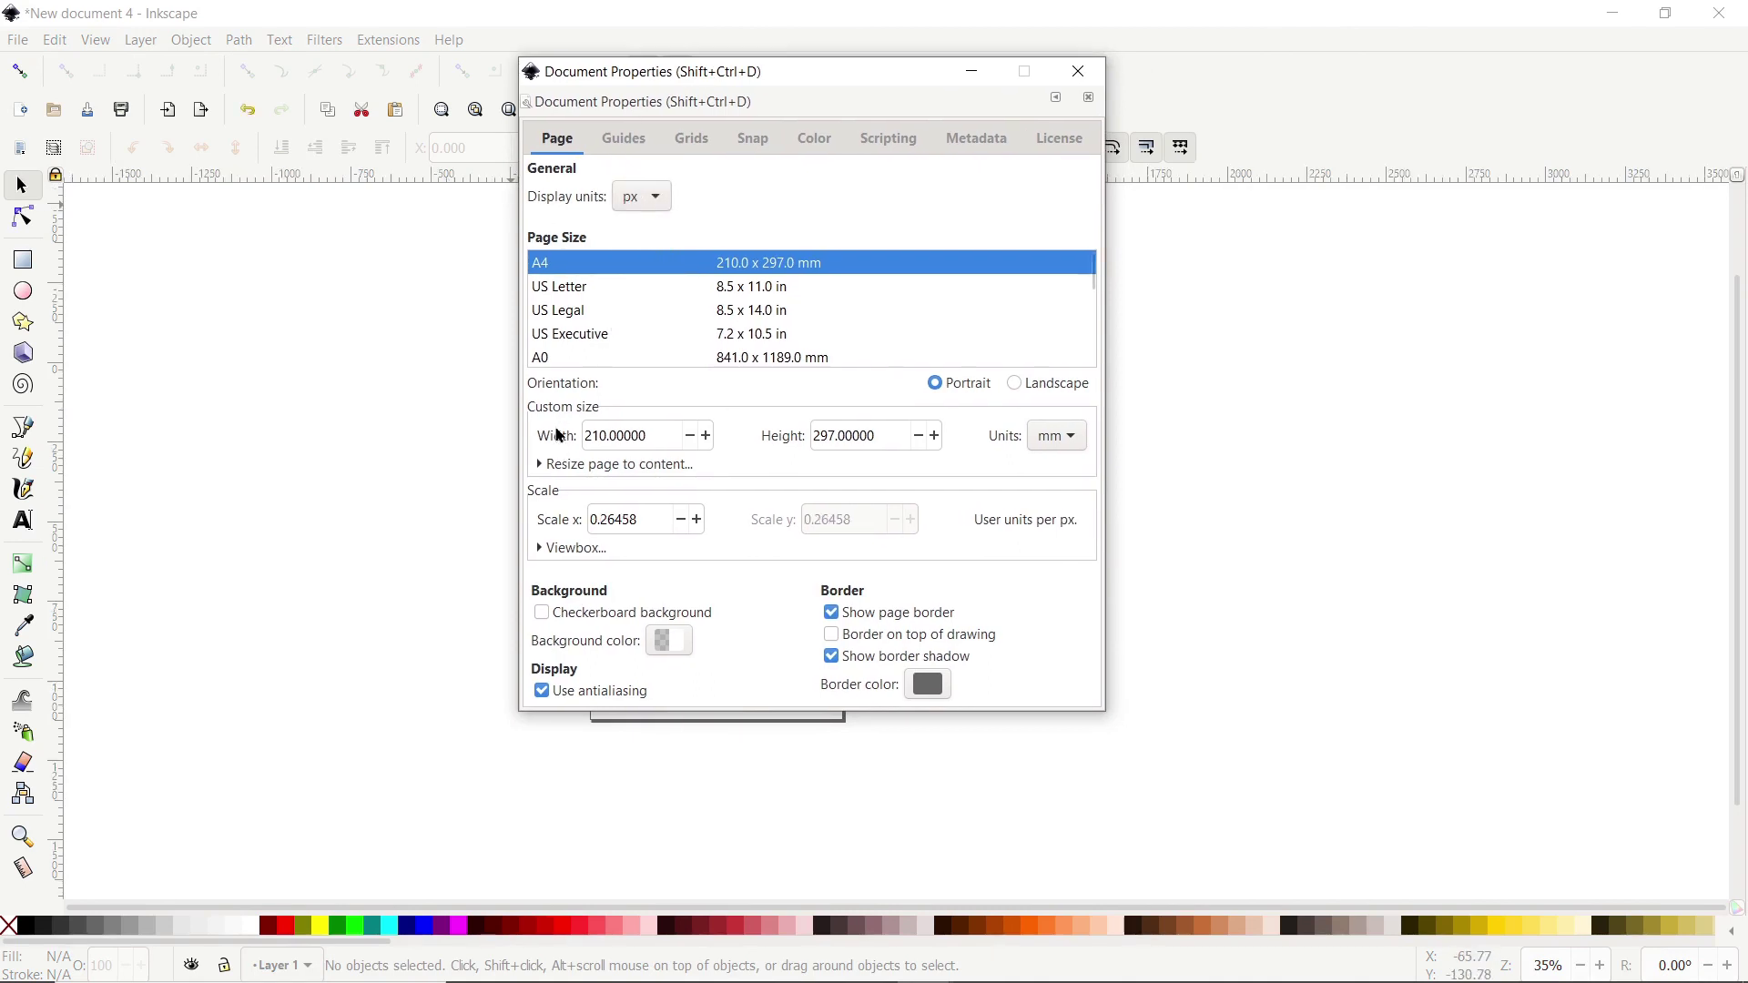
pyautogui.click(1047, 446)
pyautogui.click(1043, 525)
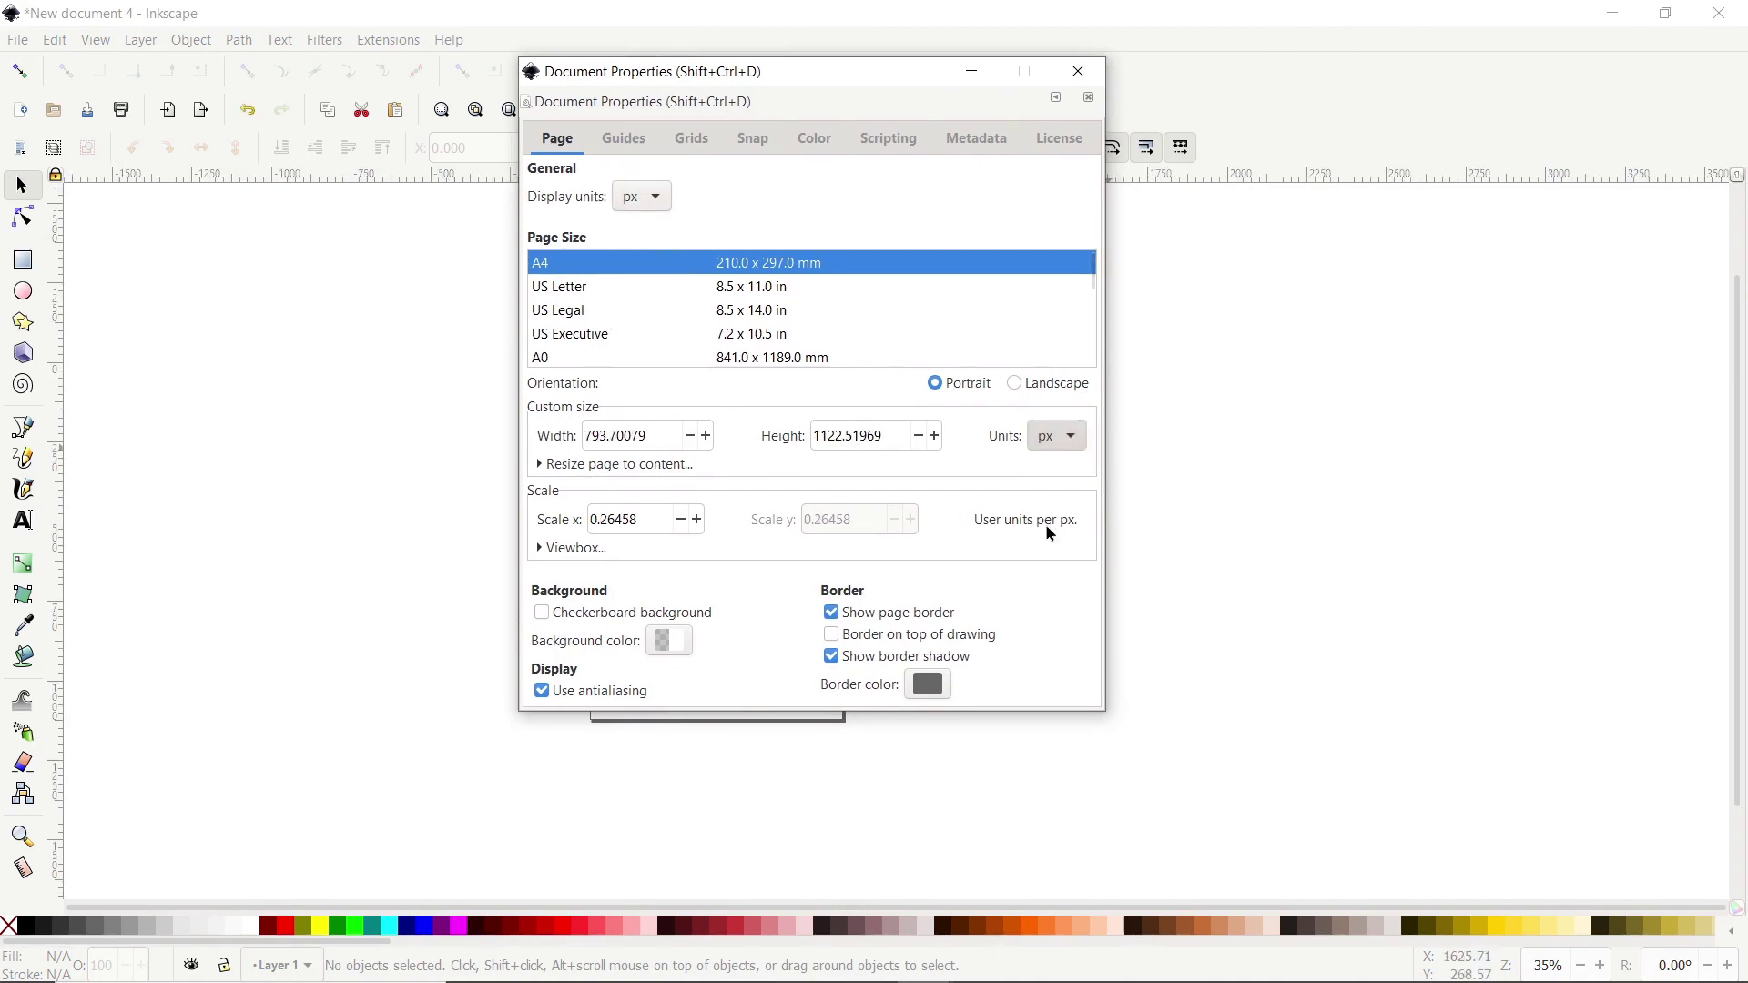
# - Set the page width to 1920 and height to 1080 px
pyautogui.tripleClick(644, 437)
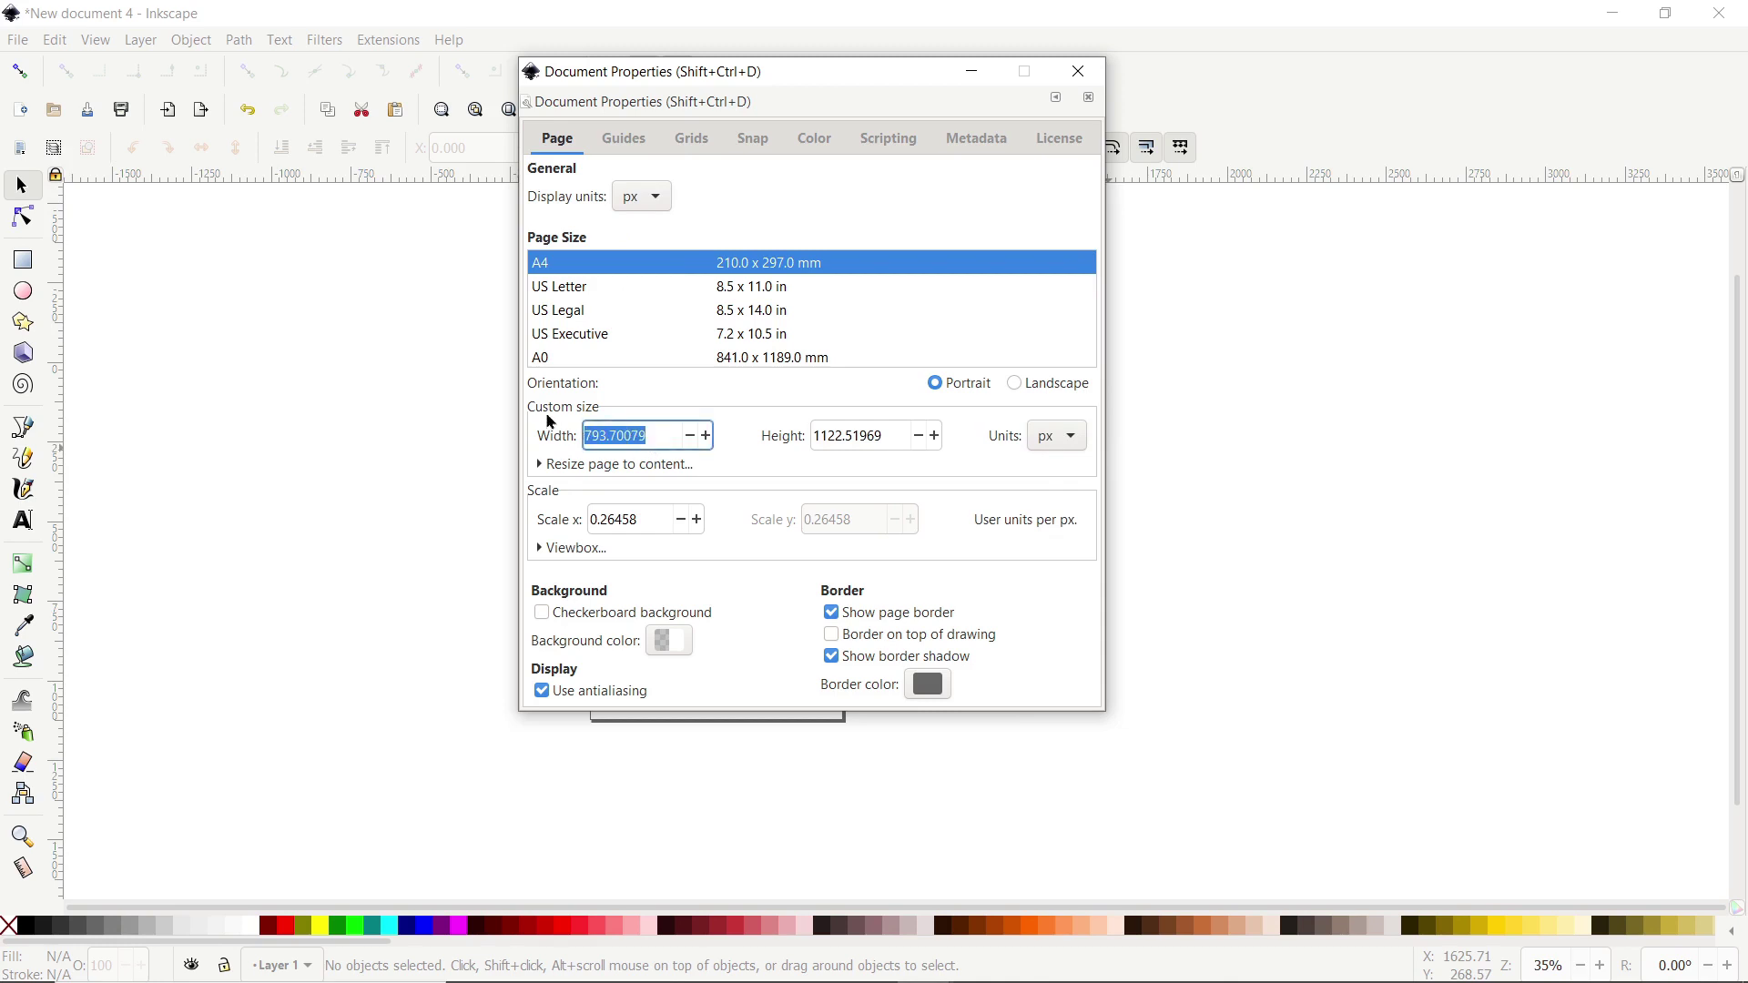
pyautogui.write('1920')
pyautogui.tripleClick(885, 427)
pyautogui.write('1080')
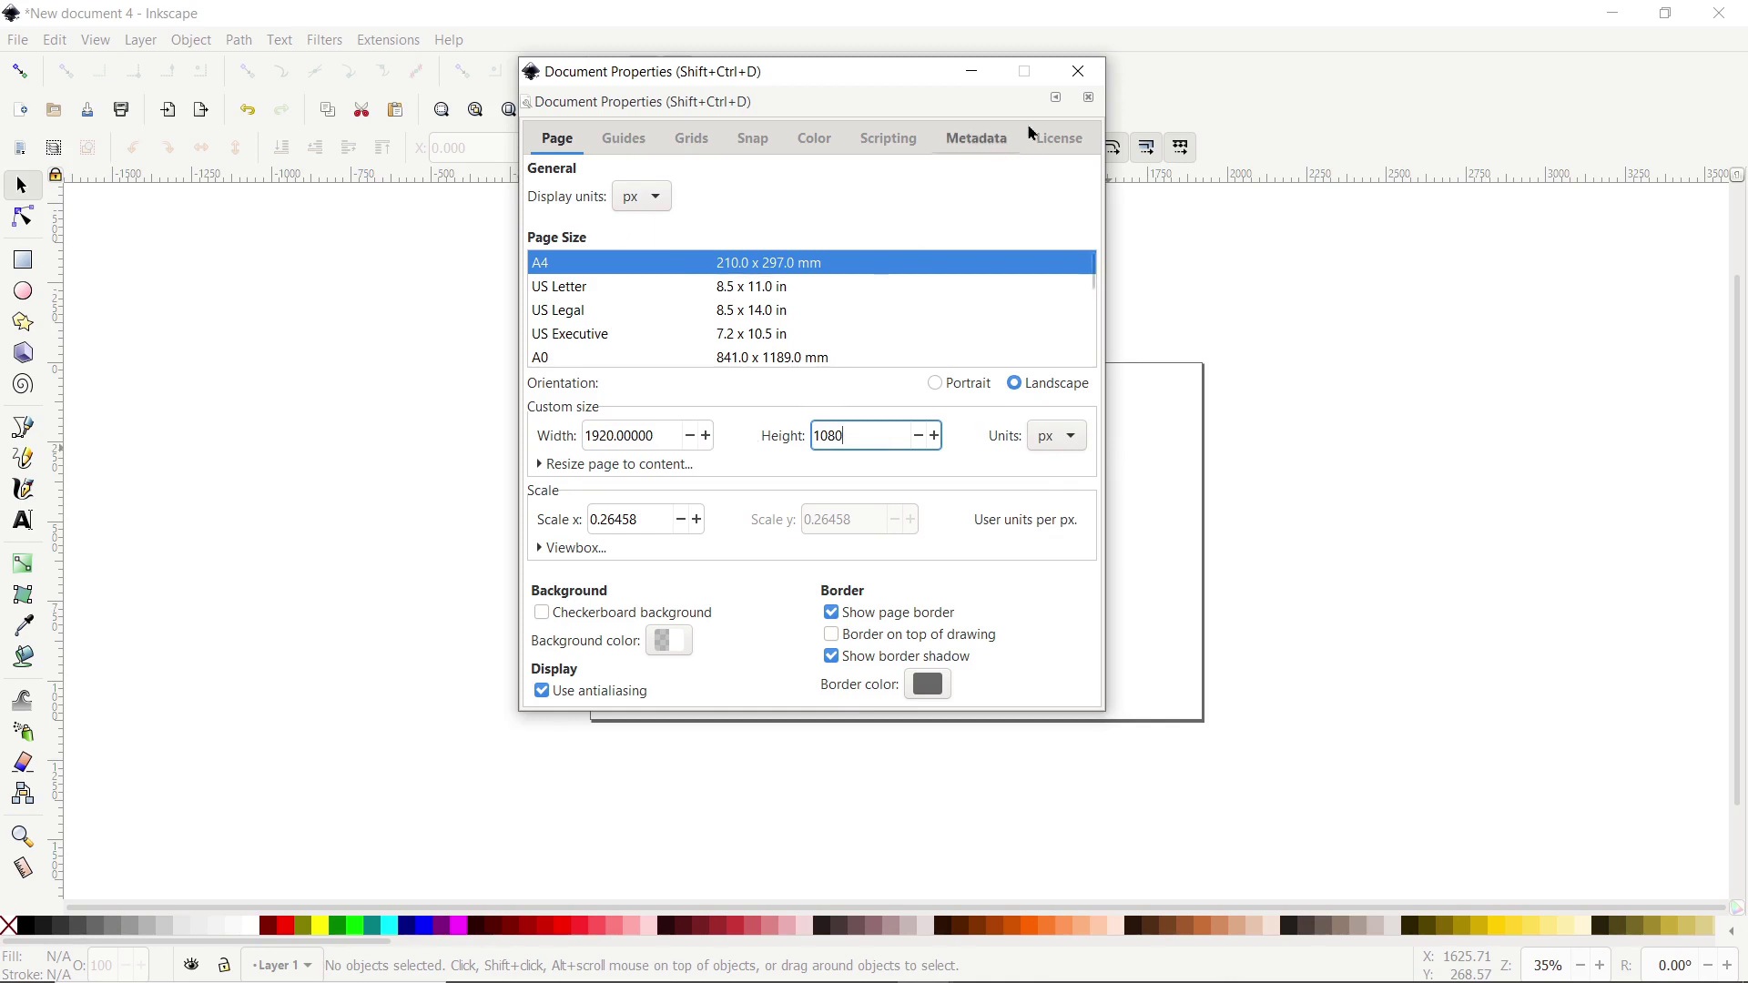
pyautogui.click(1076, 72)
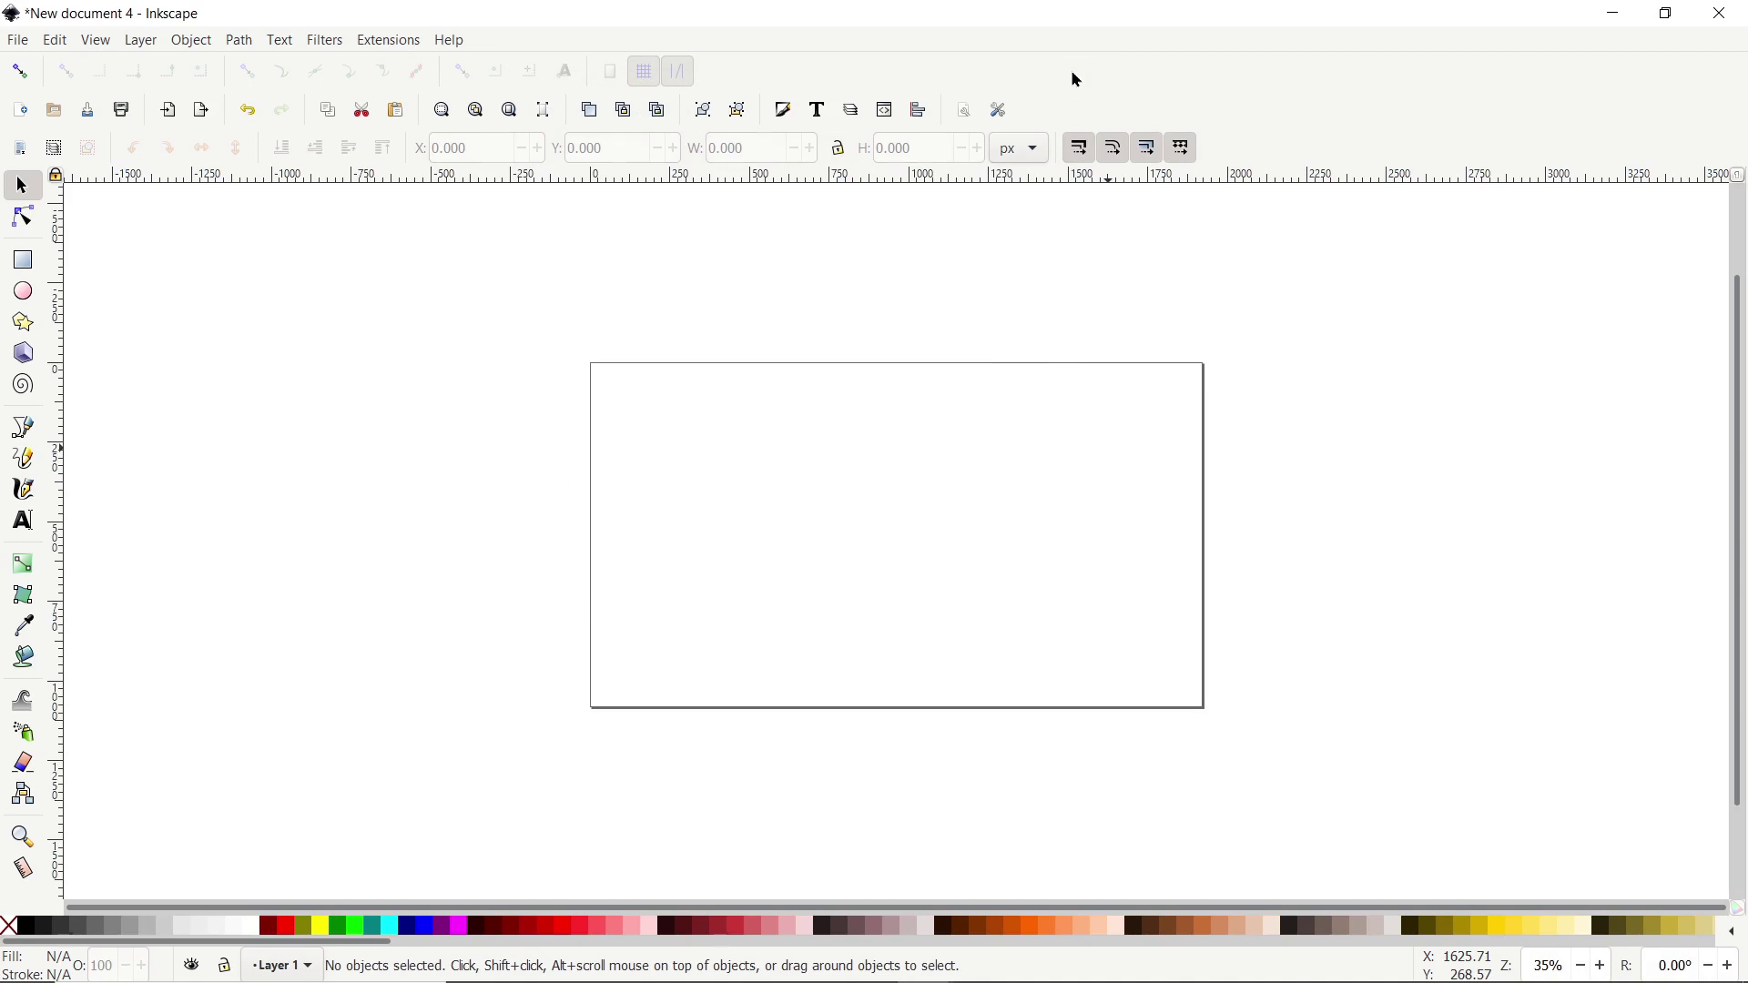
# - Show the Fill and Stroke and Align panels, fit the page, and draw a large rectangle
pyautogui.click(782, 110)
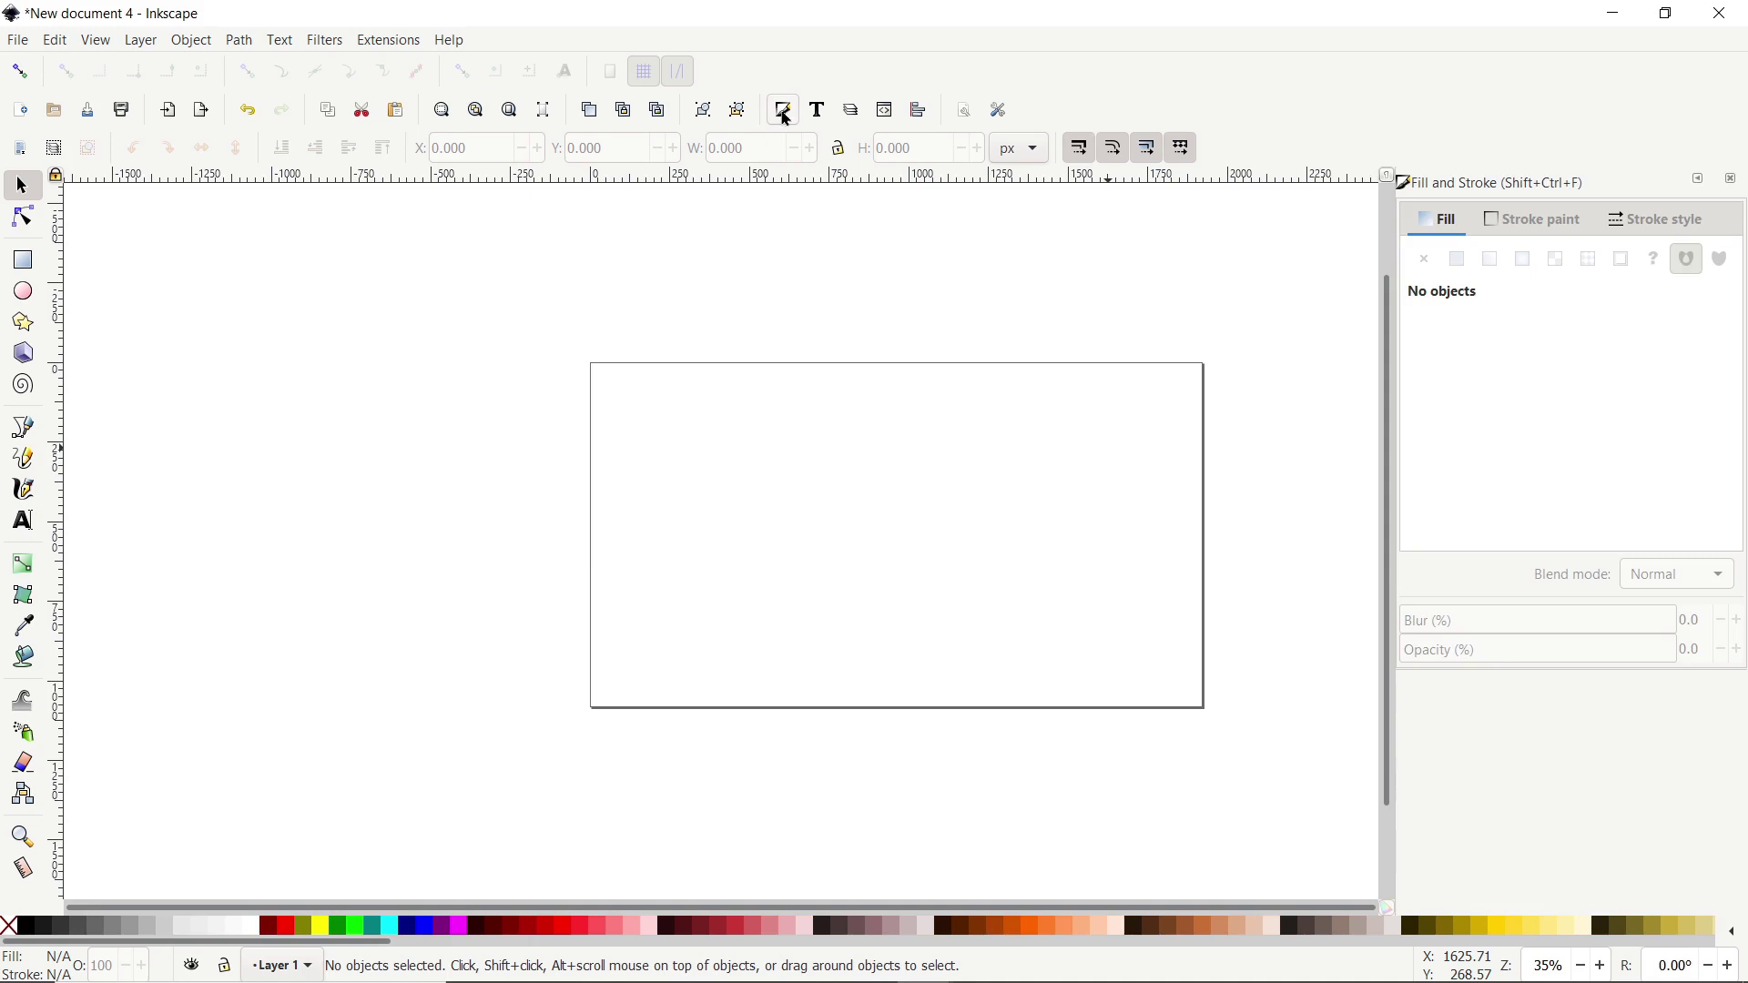
pyautogui.click(921, 112)
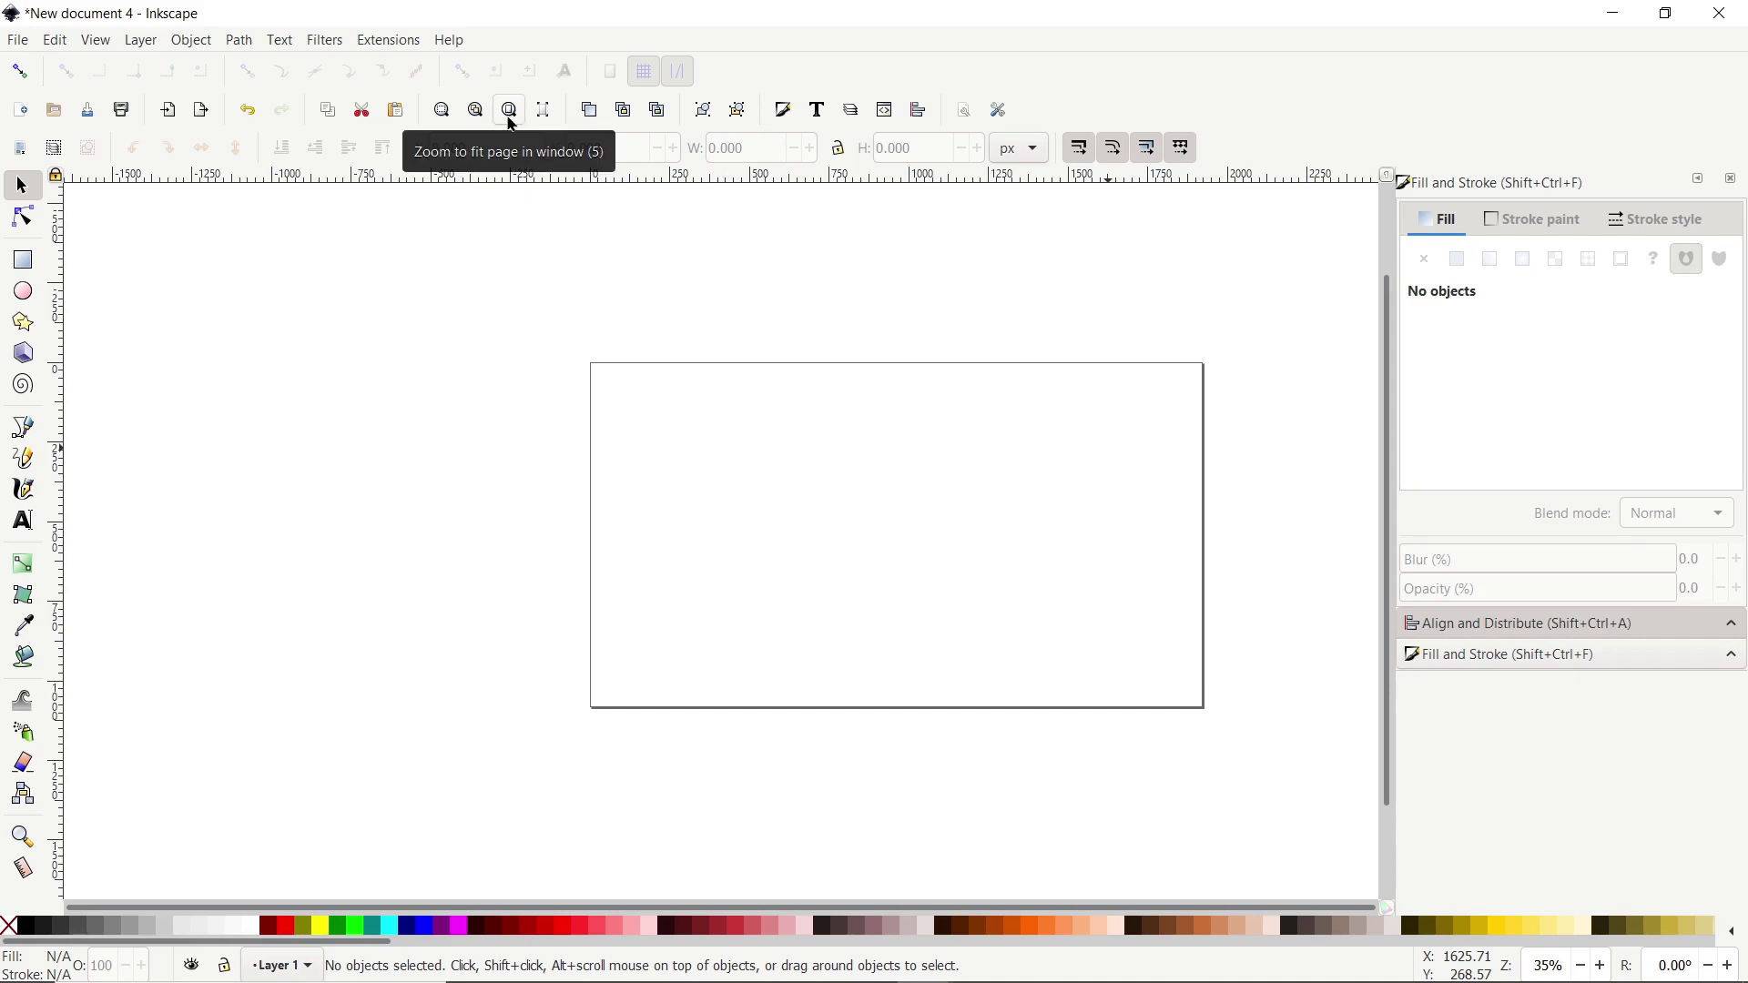
pyautogui.click(510, 111)
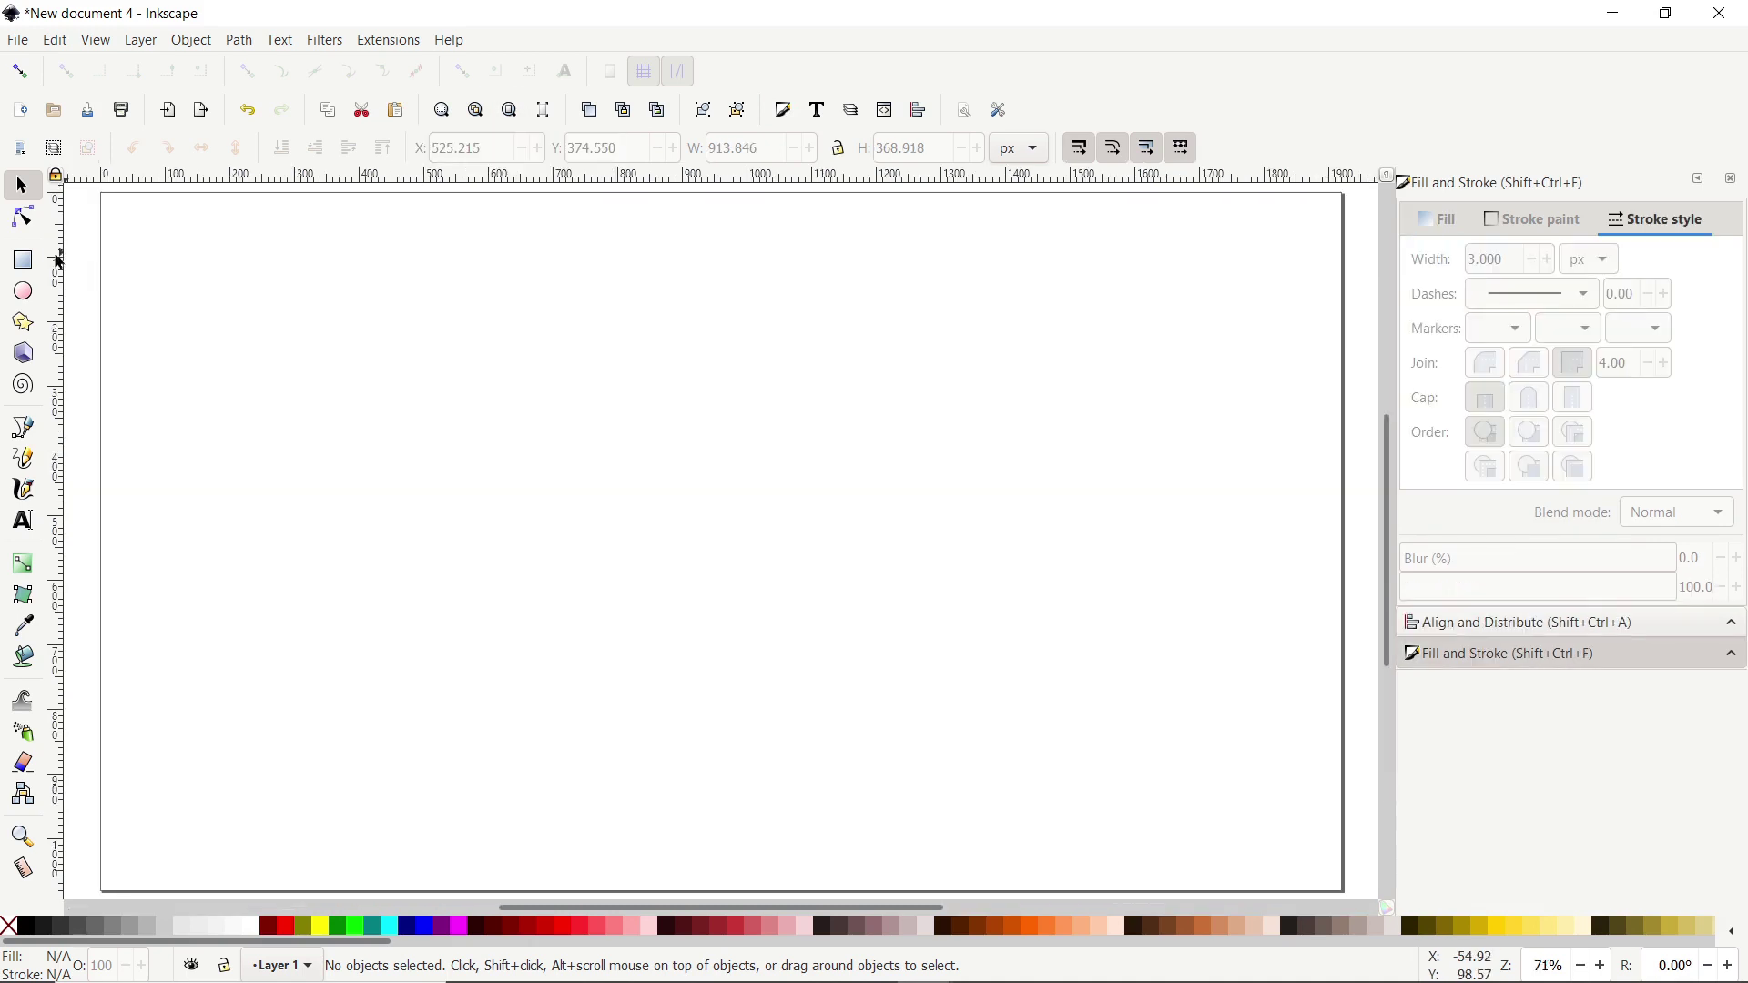
pyautogui.click(23, 261)
pyautogui.moveTo(291, 355); pyautogui.dragTo(1080, 748)
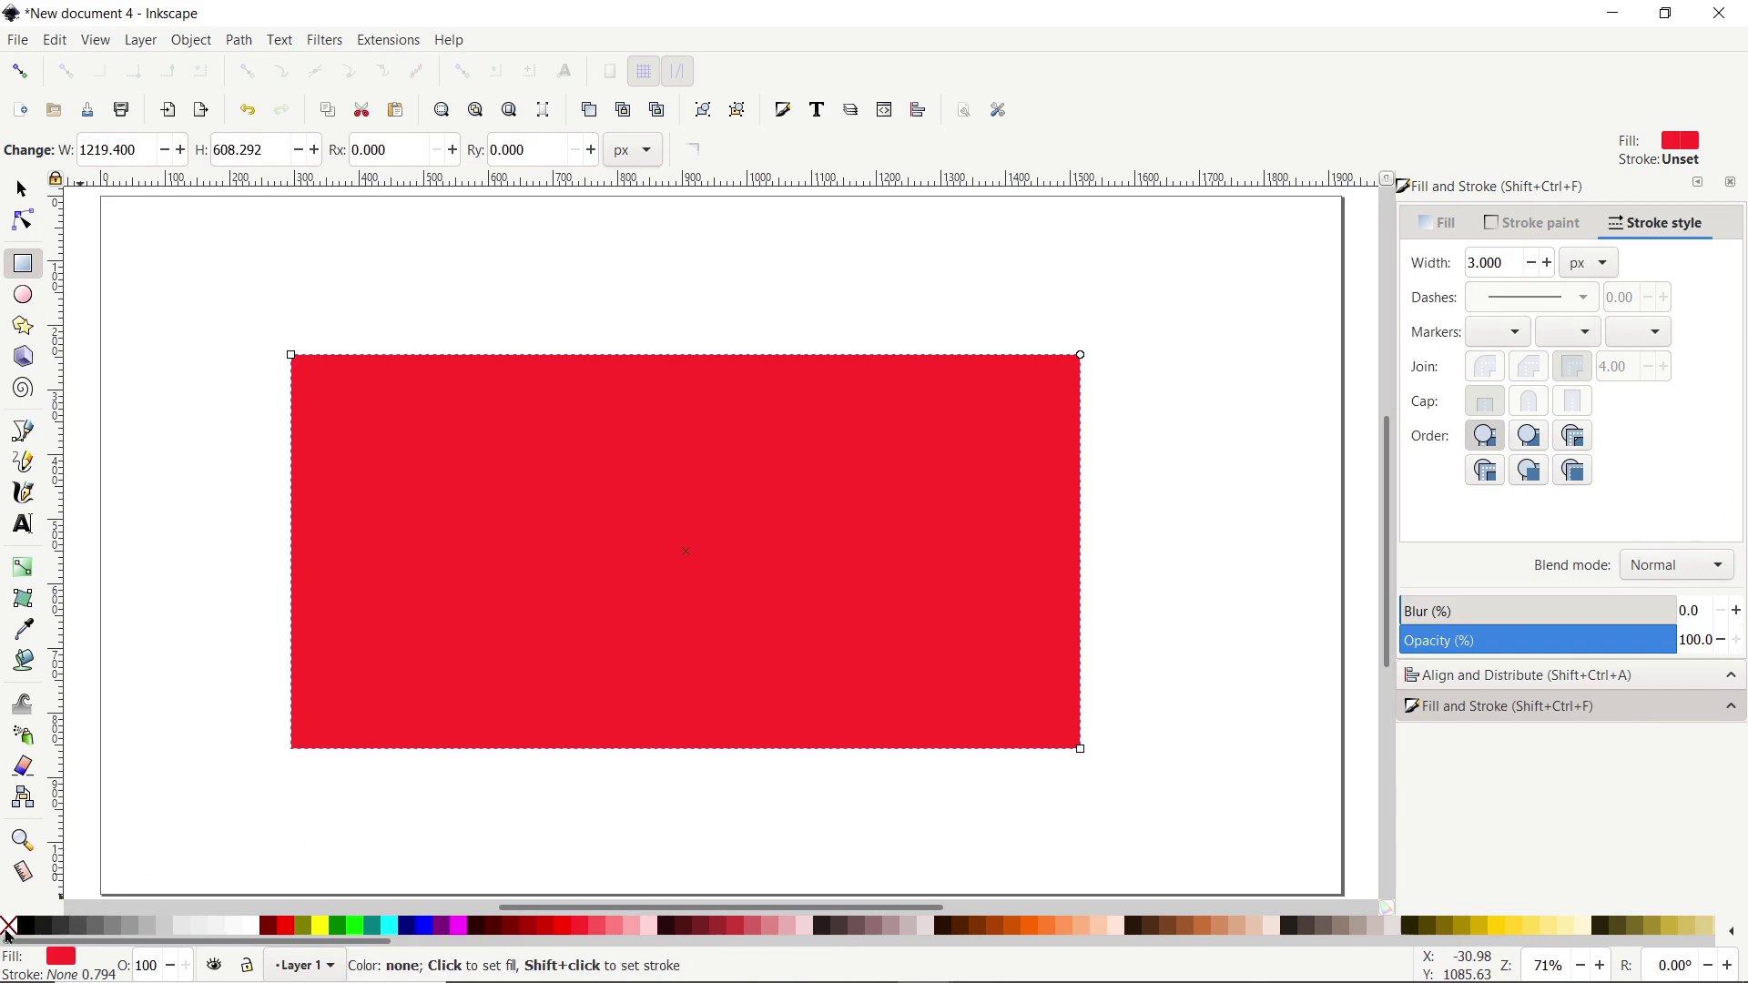
# - Remove the rectangle's fill and give it a black outline
pyautogui.click(7, 929)
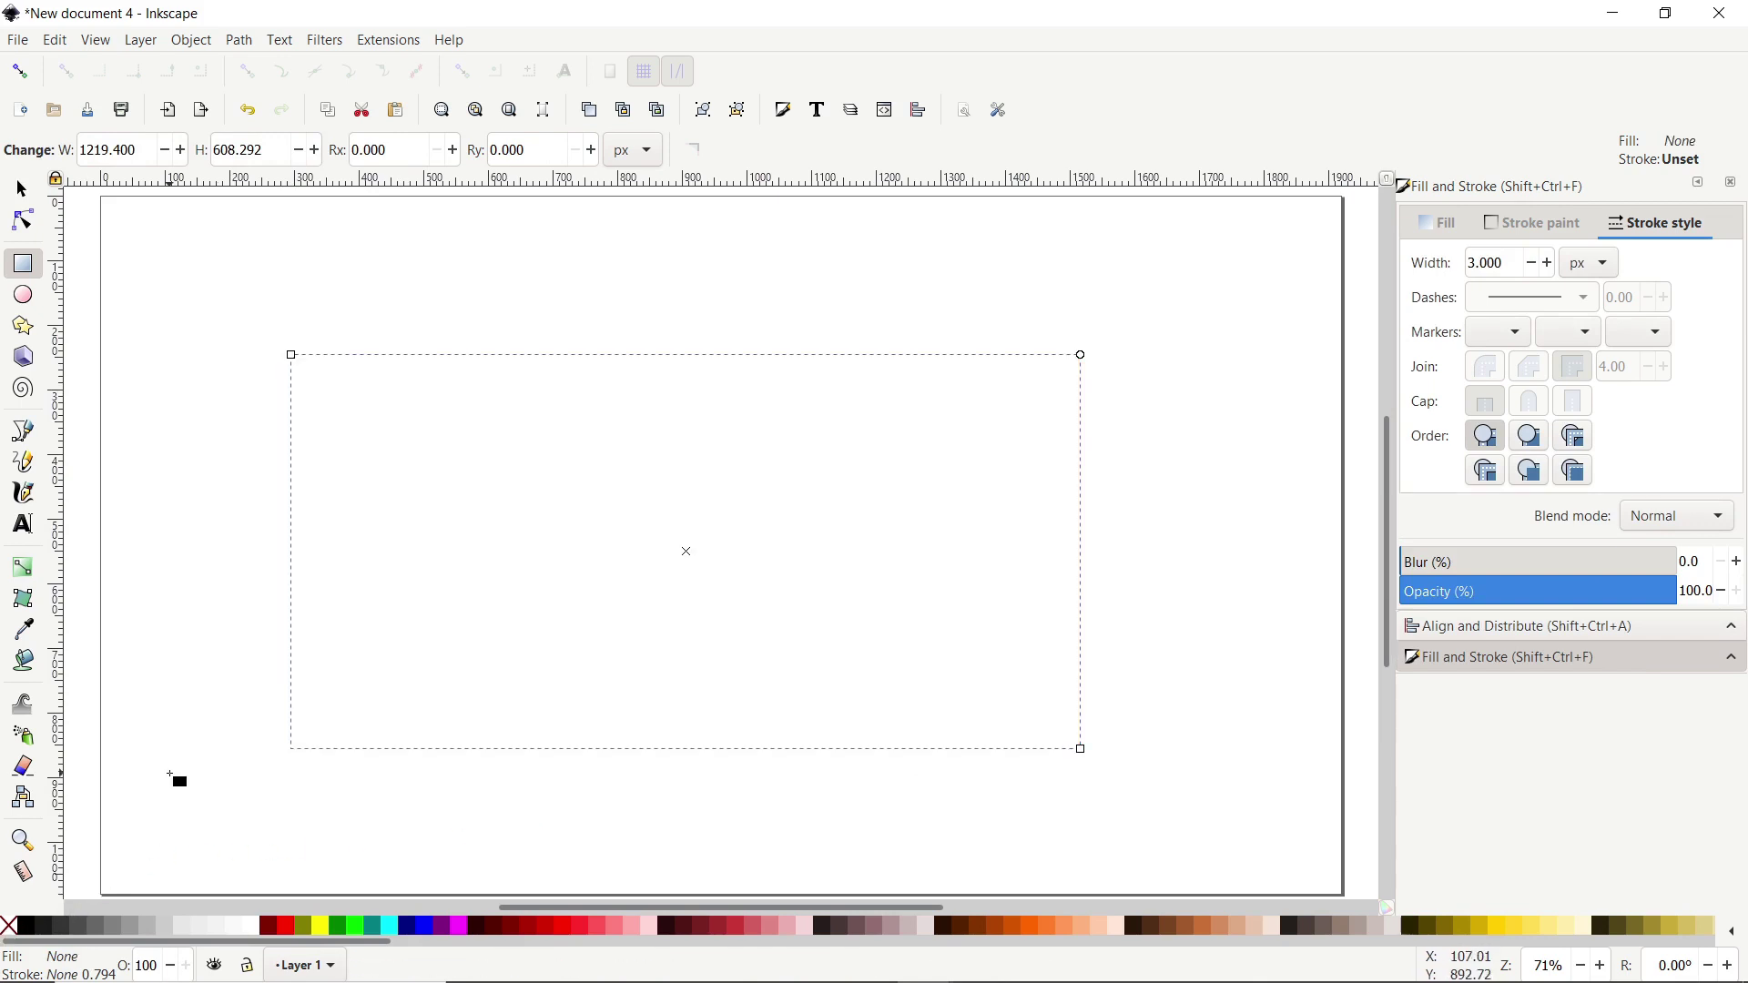
pyautogui.keyDown('shift'); pyautogui.click(169, 773); pyautogui.keyUp('shift')
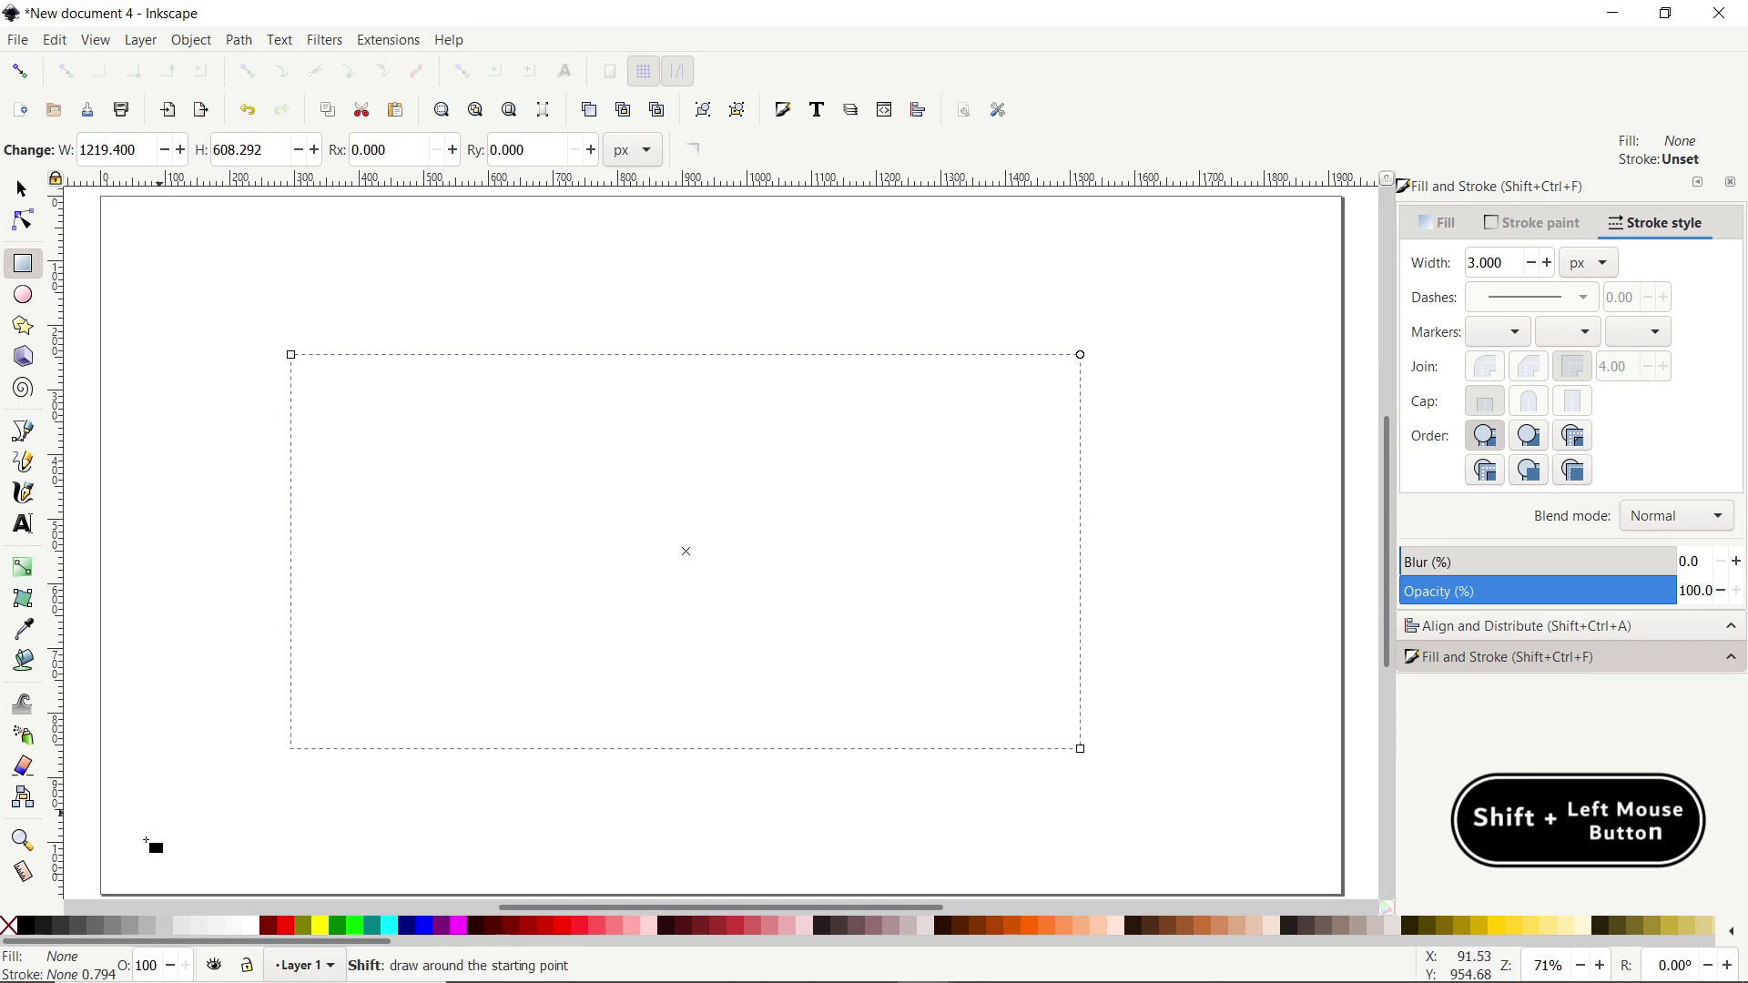
pyautogui.keyDown('shift'); pyautogui.click(29, 925); pyautogui.keyUp('shift')
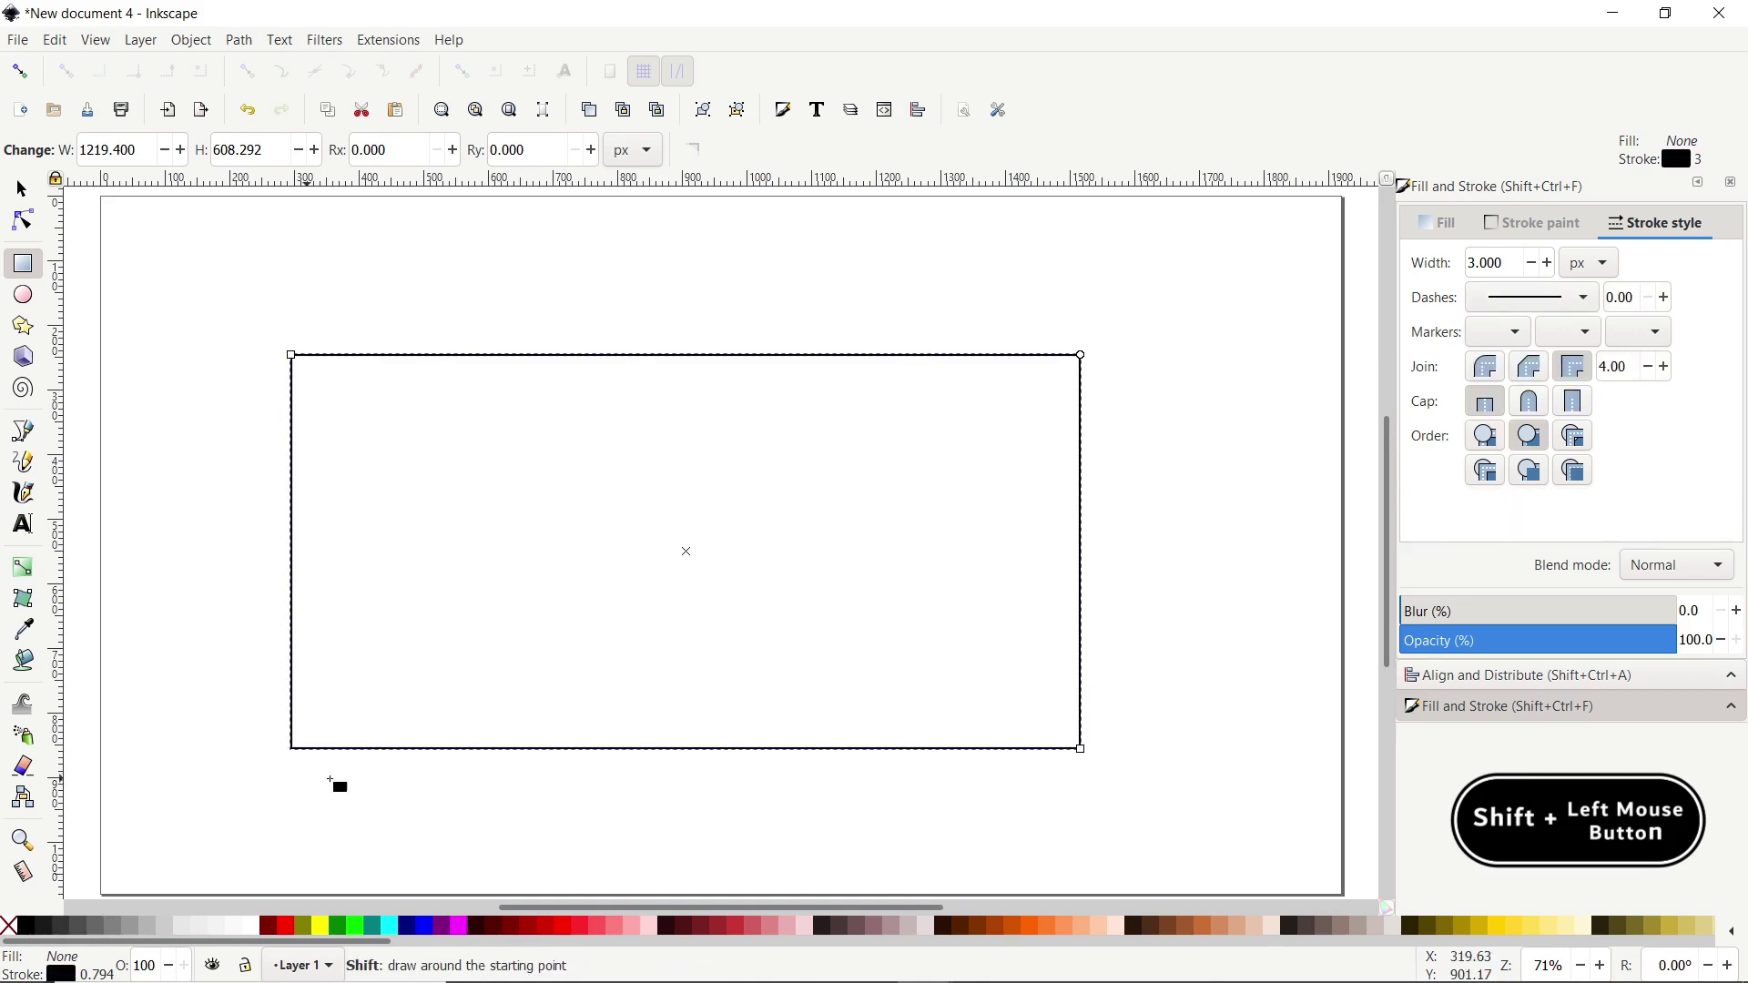
pyautogui.click(9, 926)
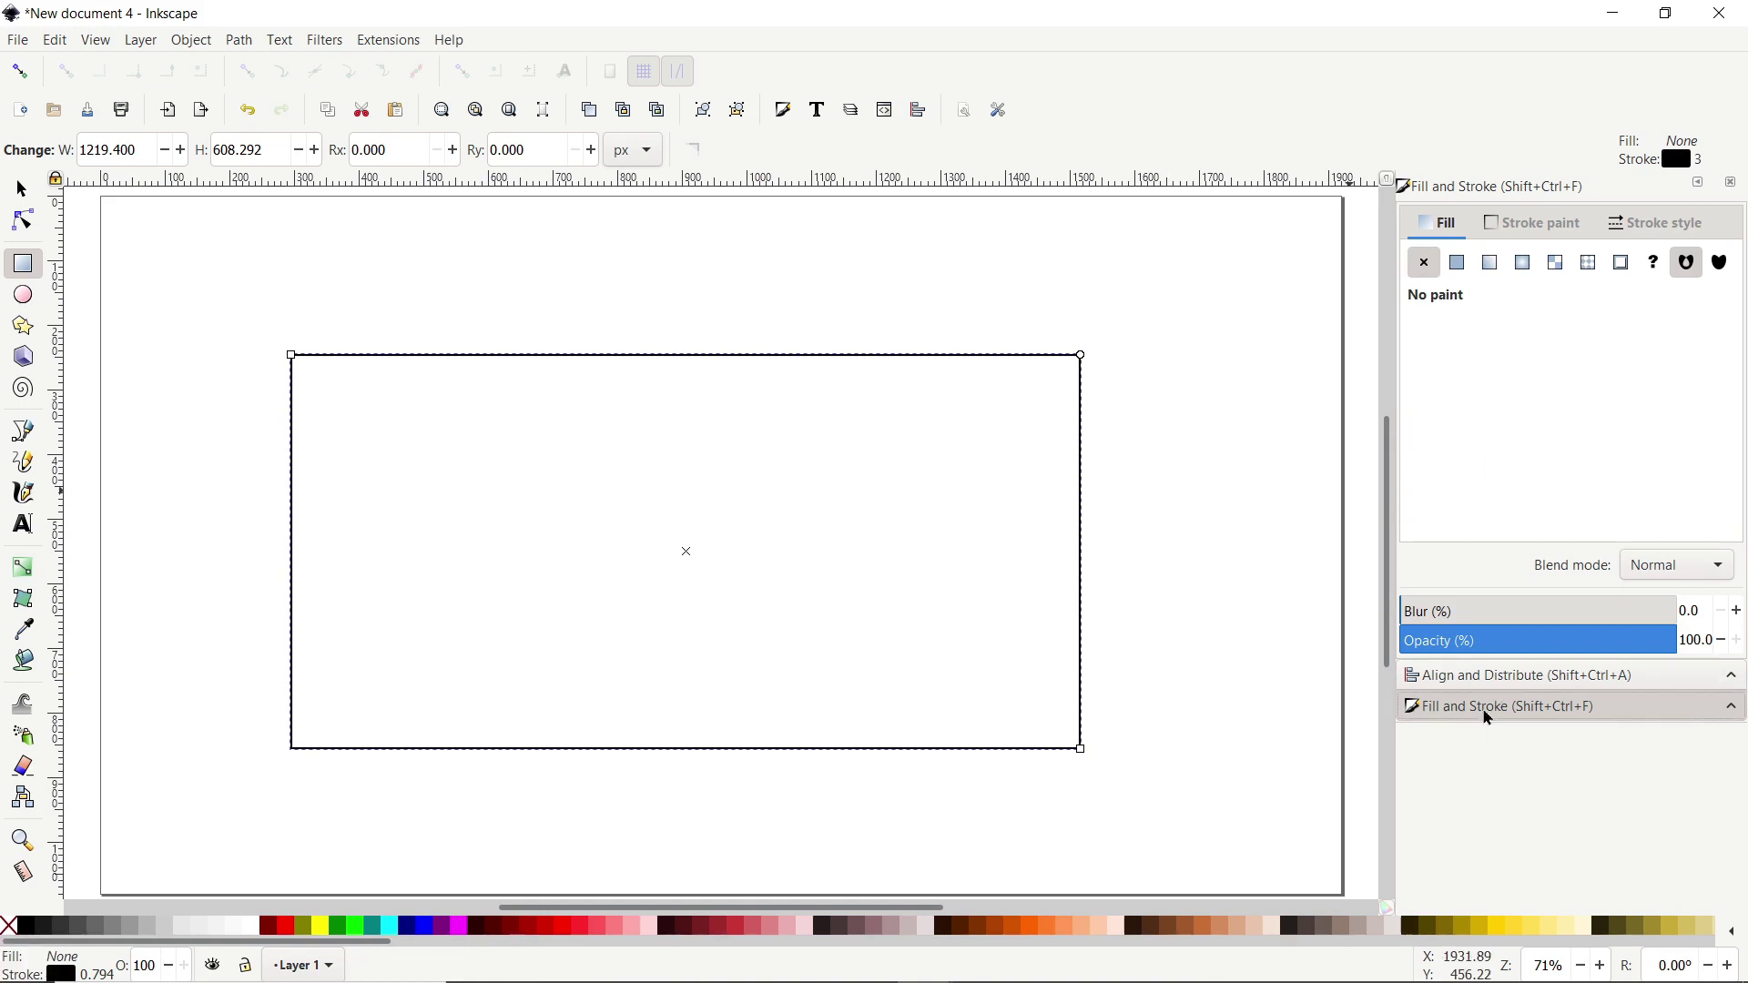
# - Set the rectangle's outline width to 4 px
pyautogui.click(1654, 223)
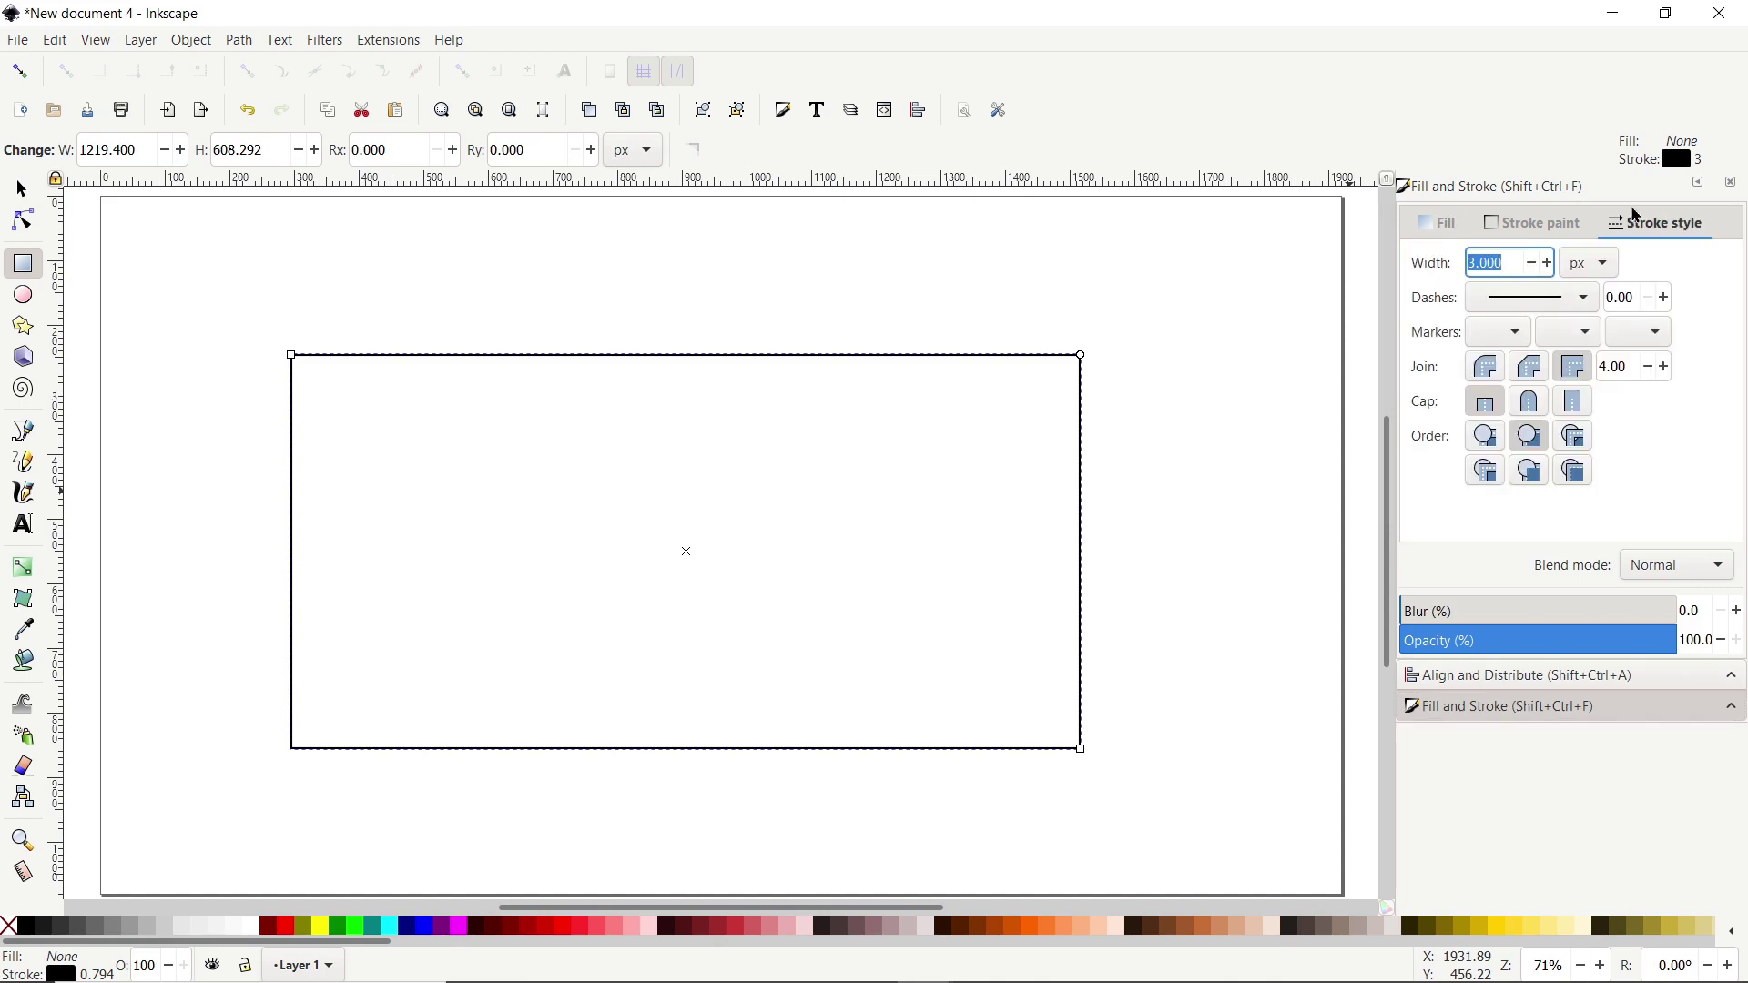
pyautogui.click(1593, 264)
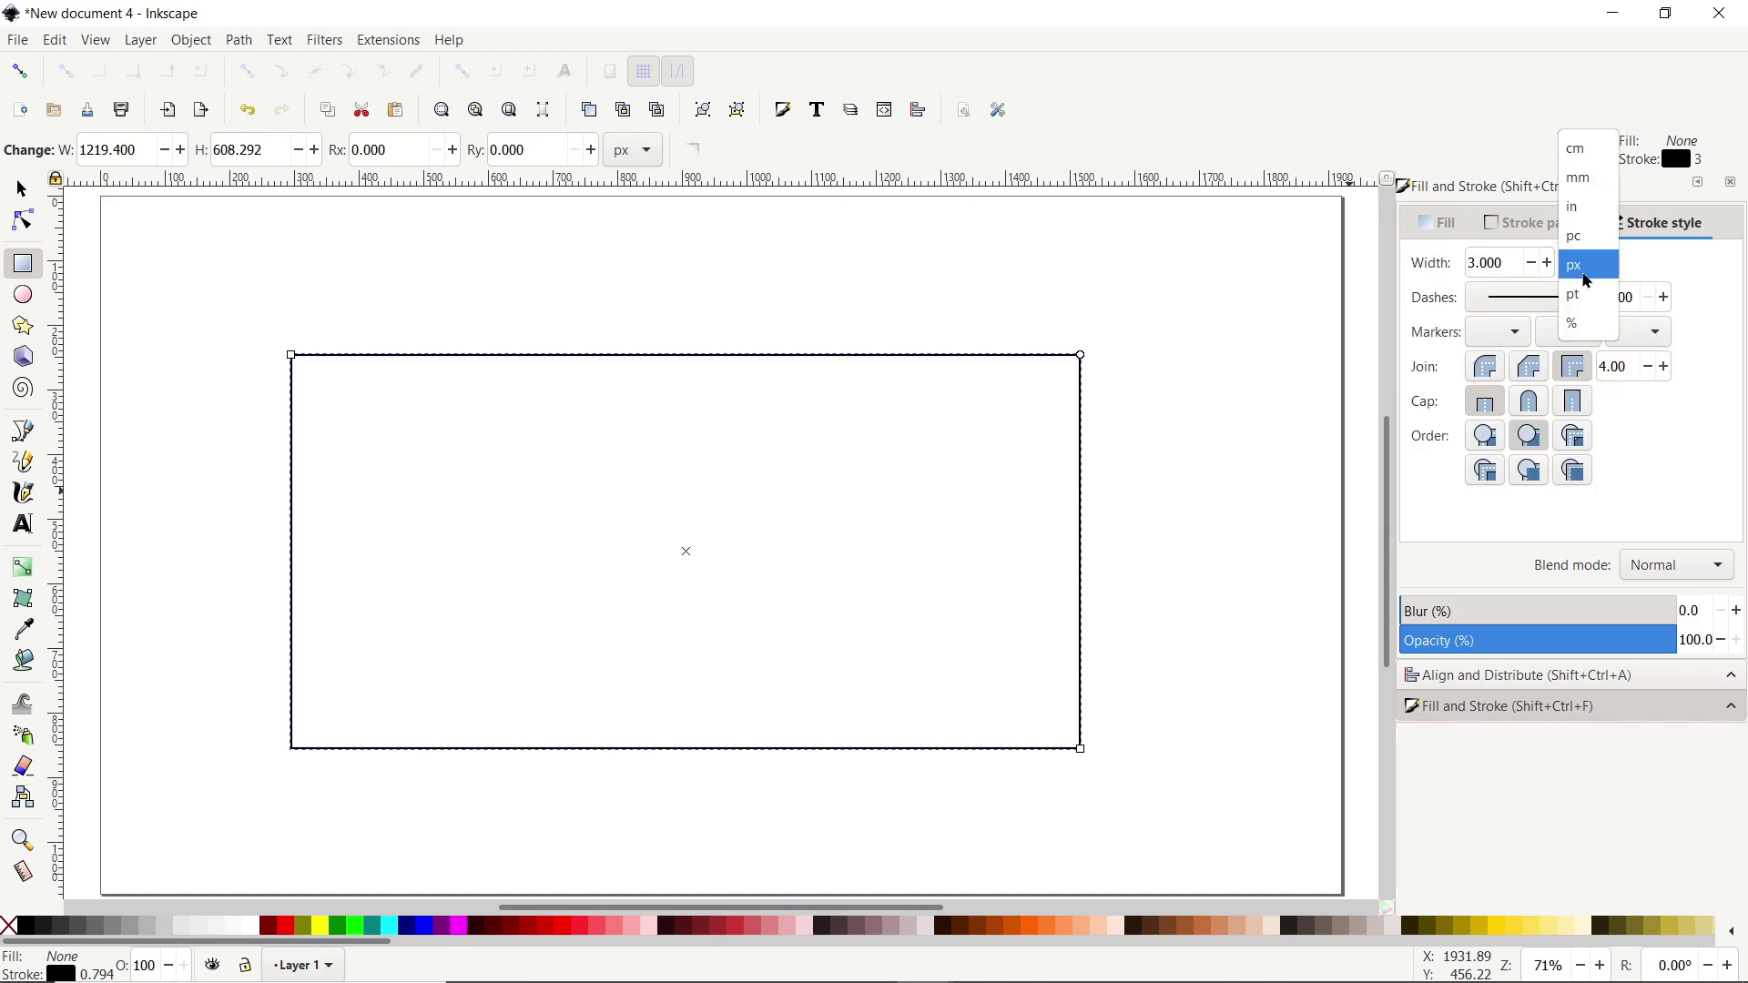
pyautogui.click(1591, 273)
pyautogui.moveTo(1507, 263); pyautogui.dragTo(1435, 264)
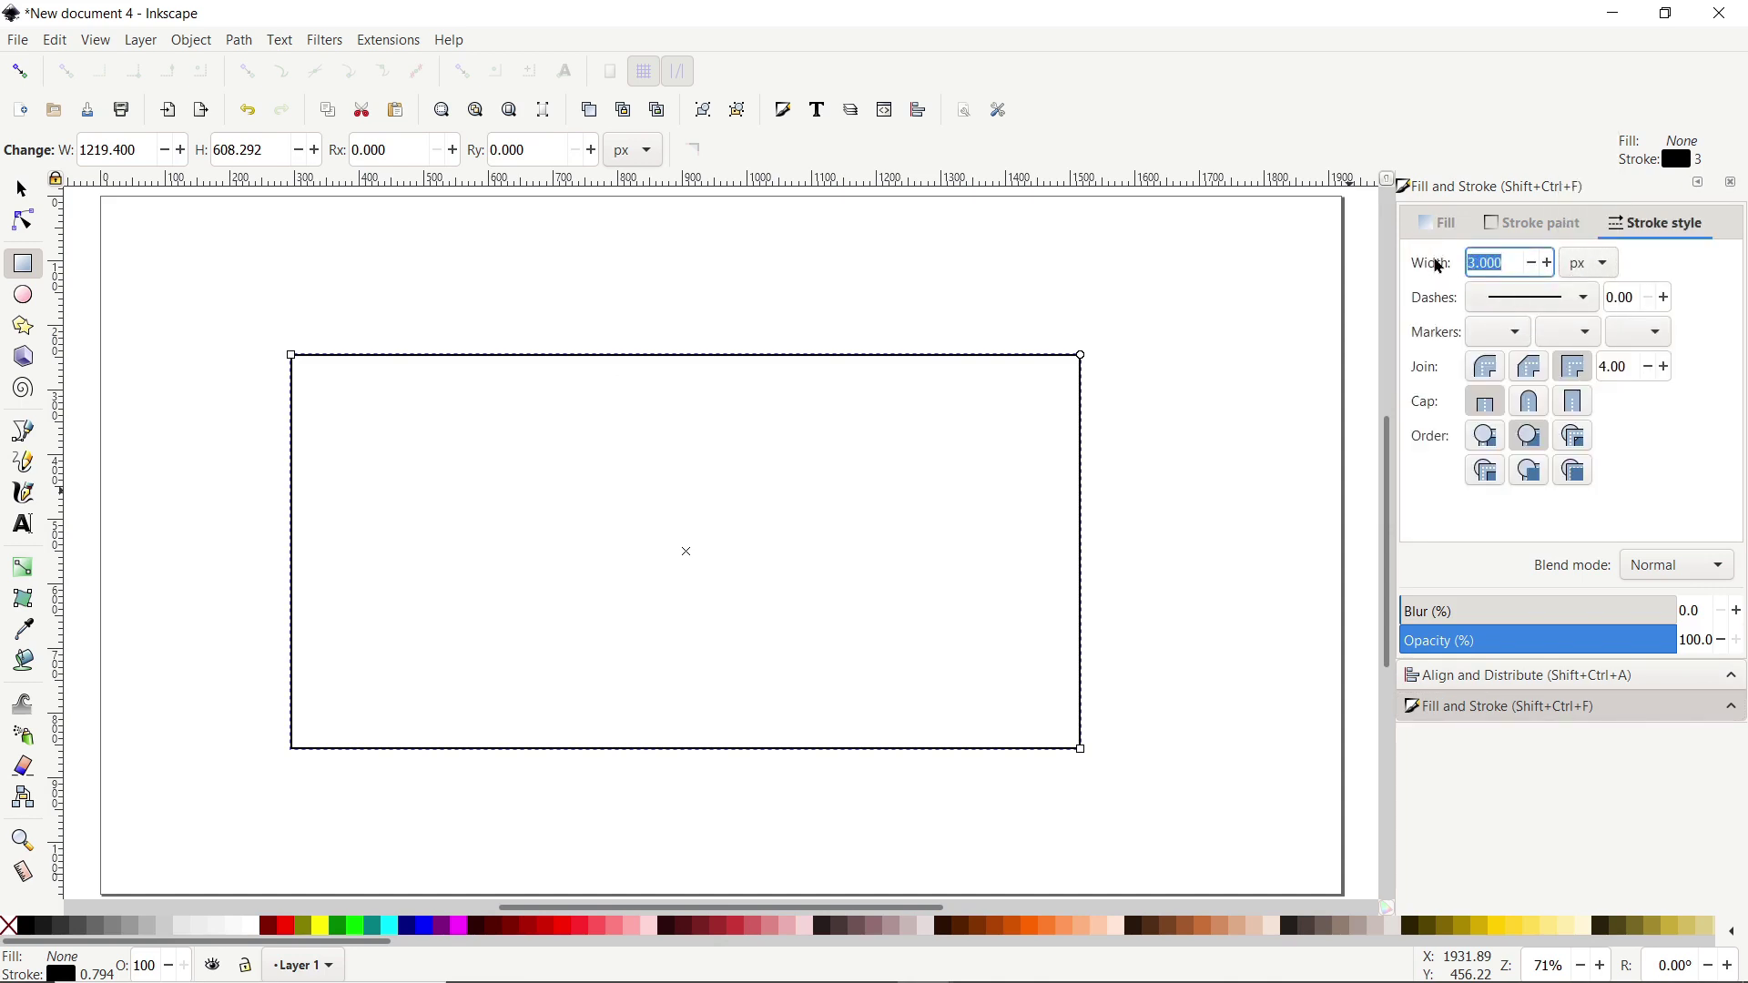
pyautogui.write('4')
pyautogui.press('Return')
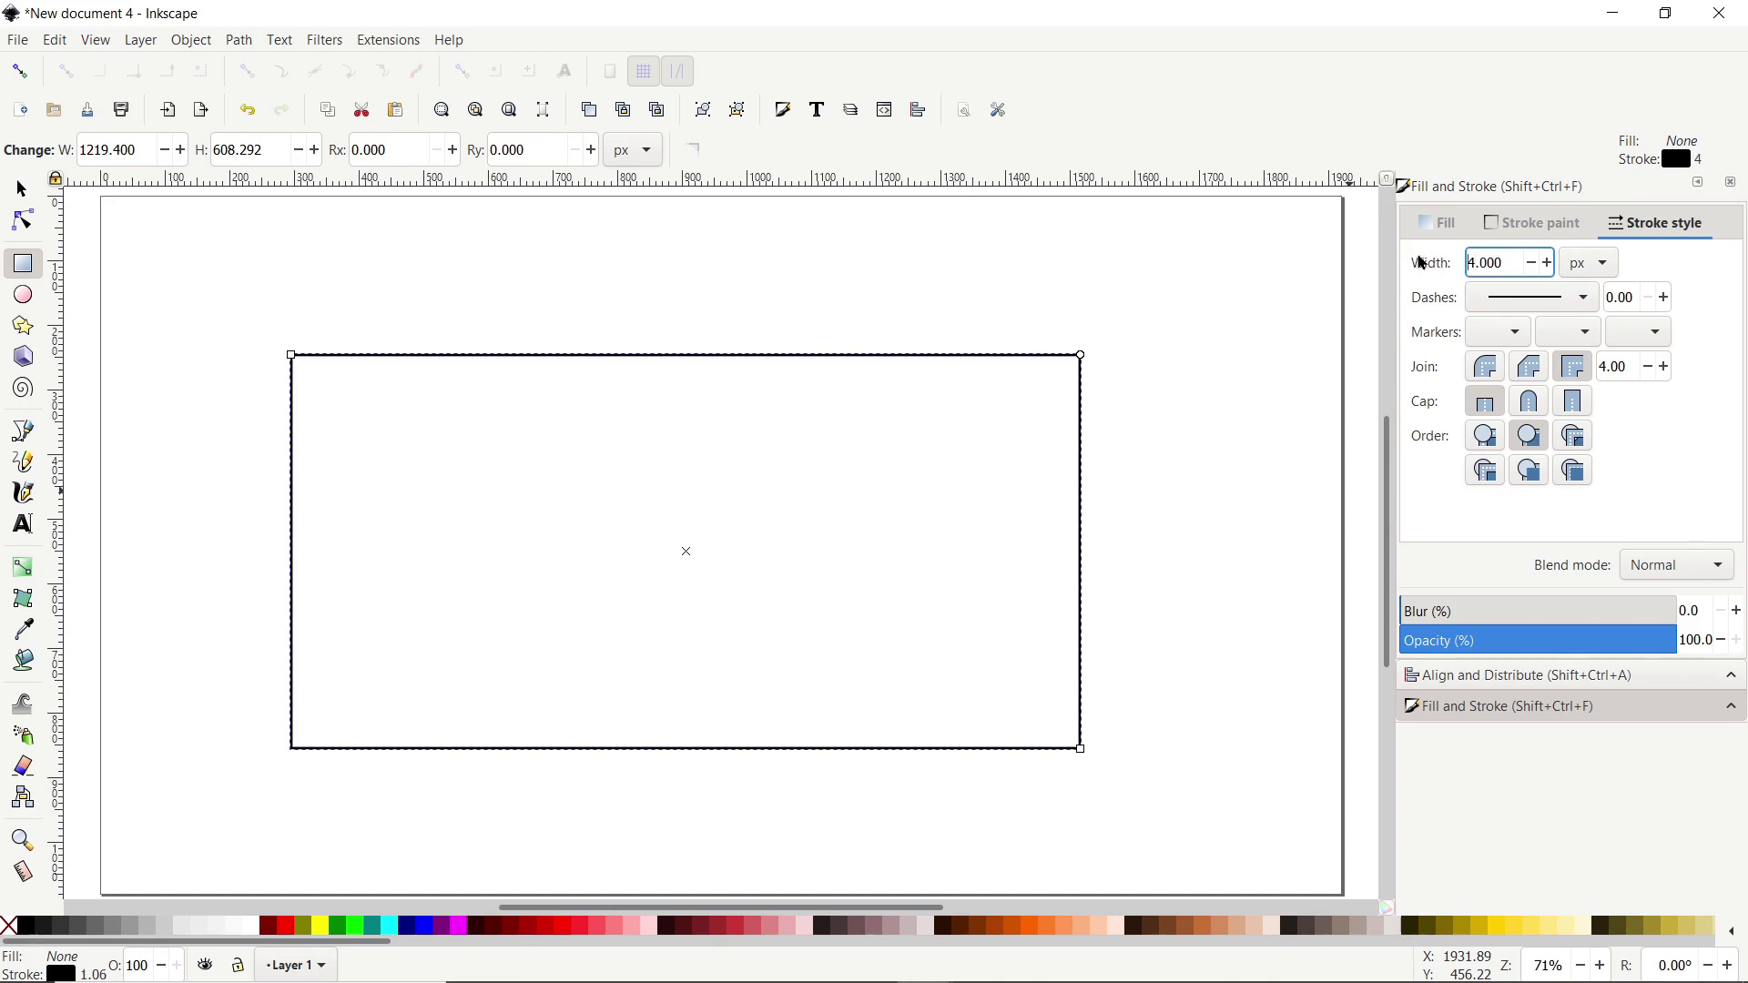
pyautogui.click(30, 332)
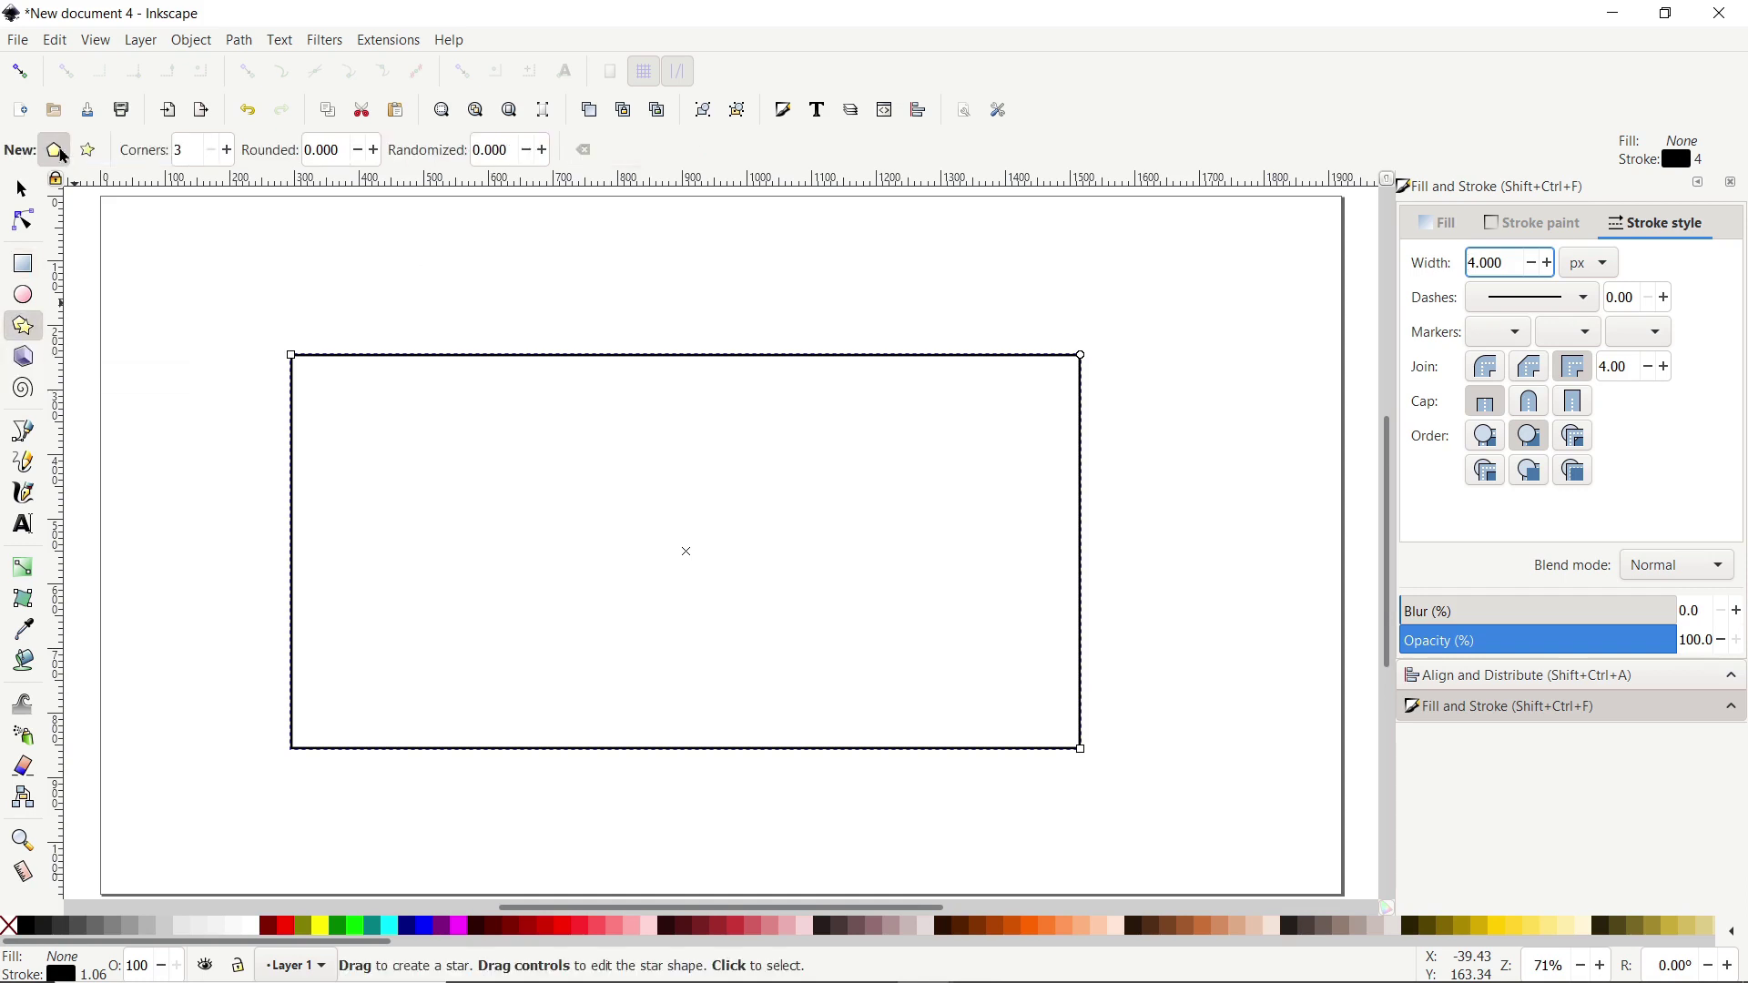
# - Draw a 6-corner hexagon inside the rectangle and give it an orange outline
pyautogui.doubleClick(185, 155)
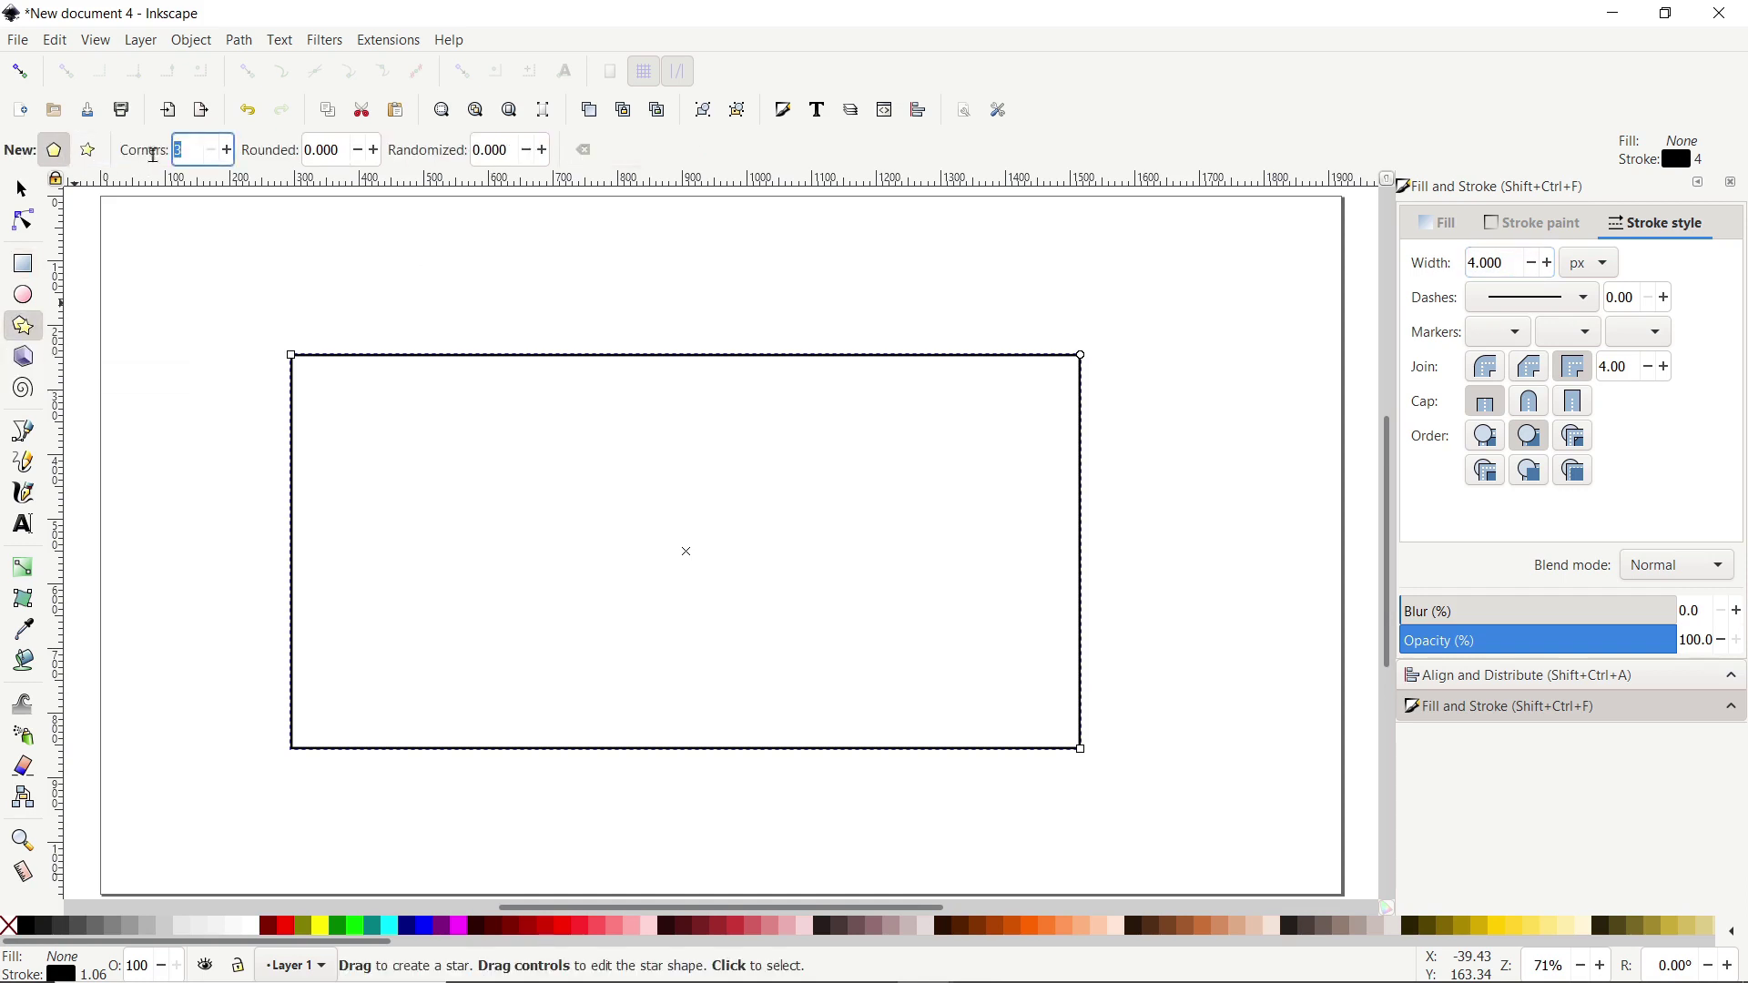
pyautogui.write('6')
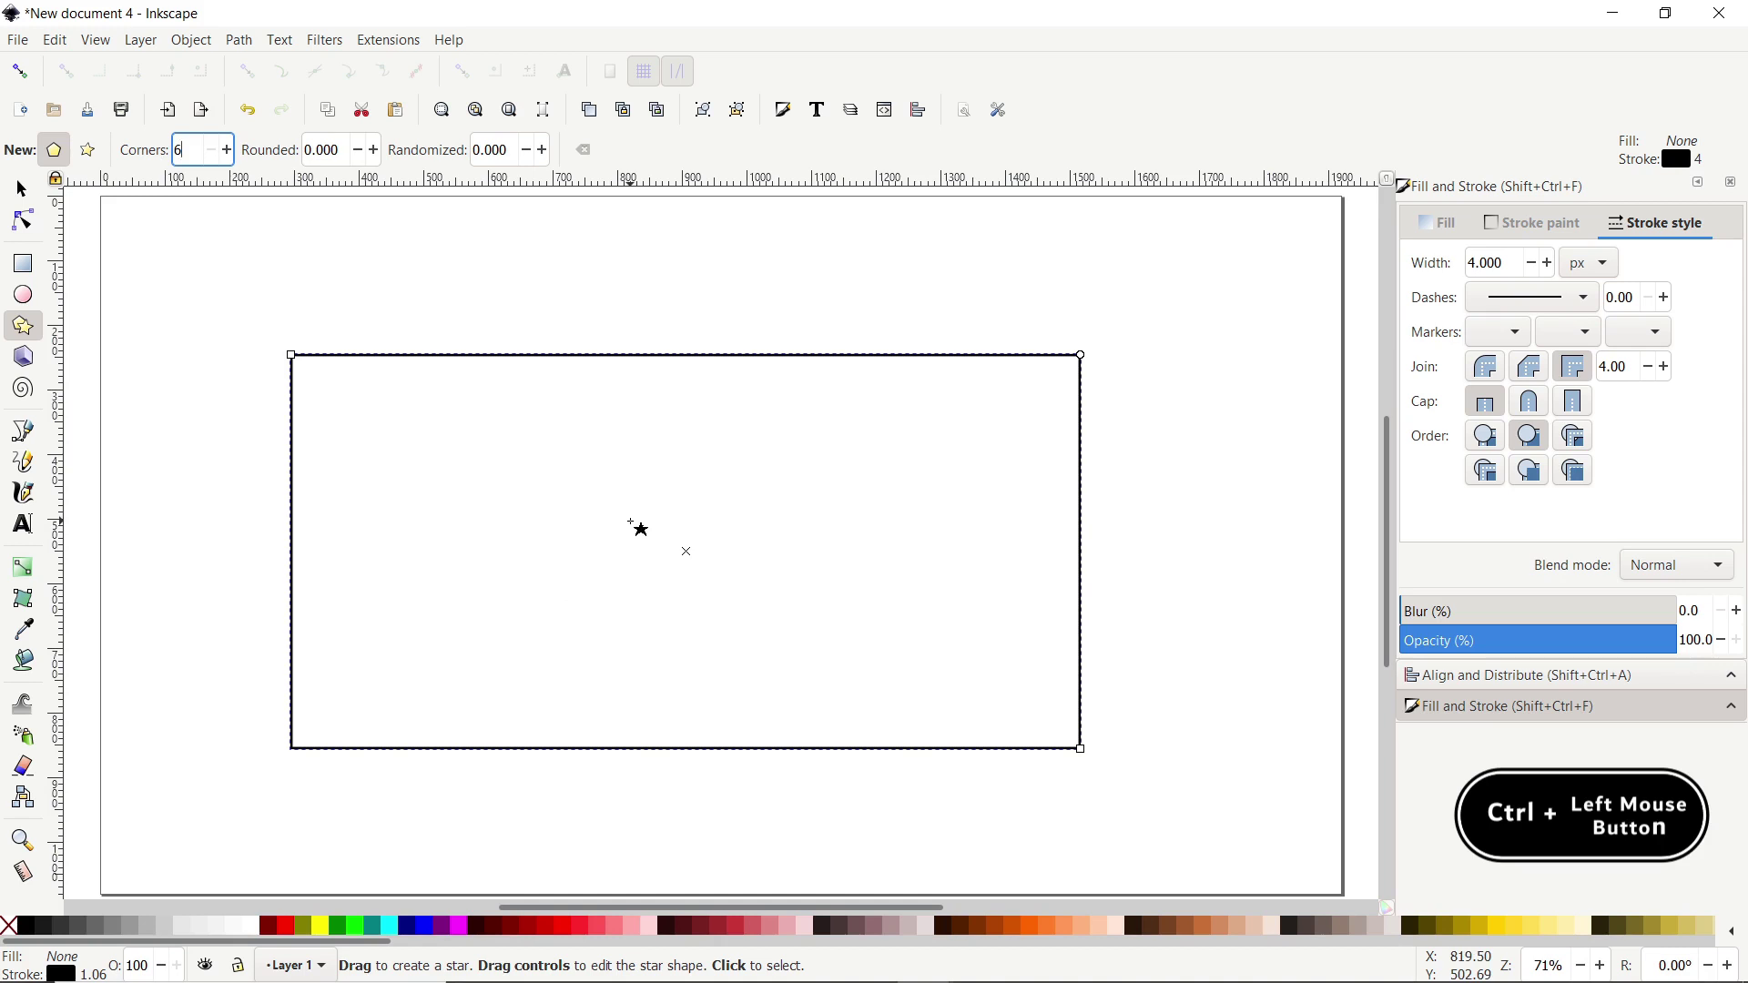
pyautogui.moveTo(629, 522); pyautogui.dragTo(633, 704)
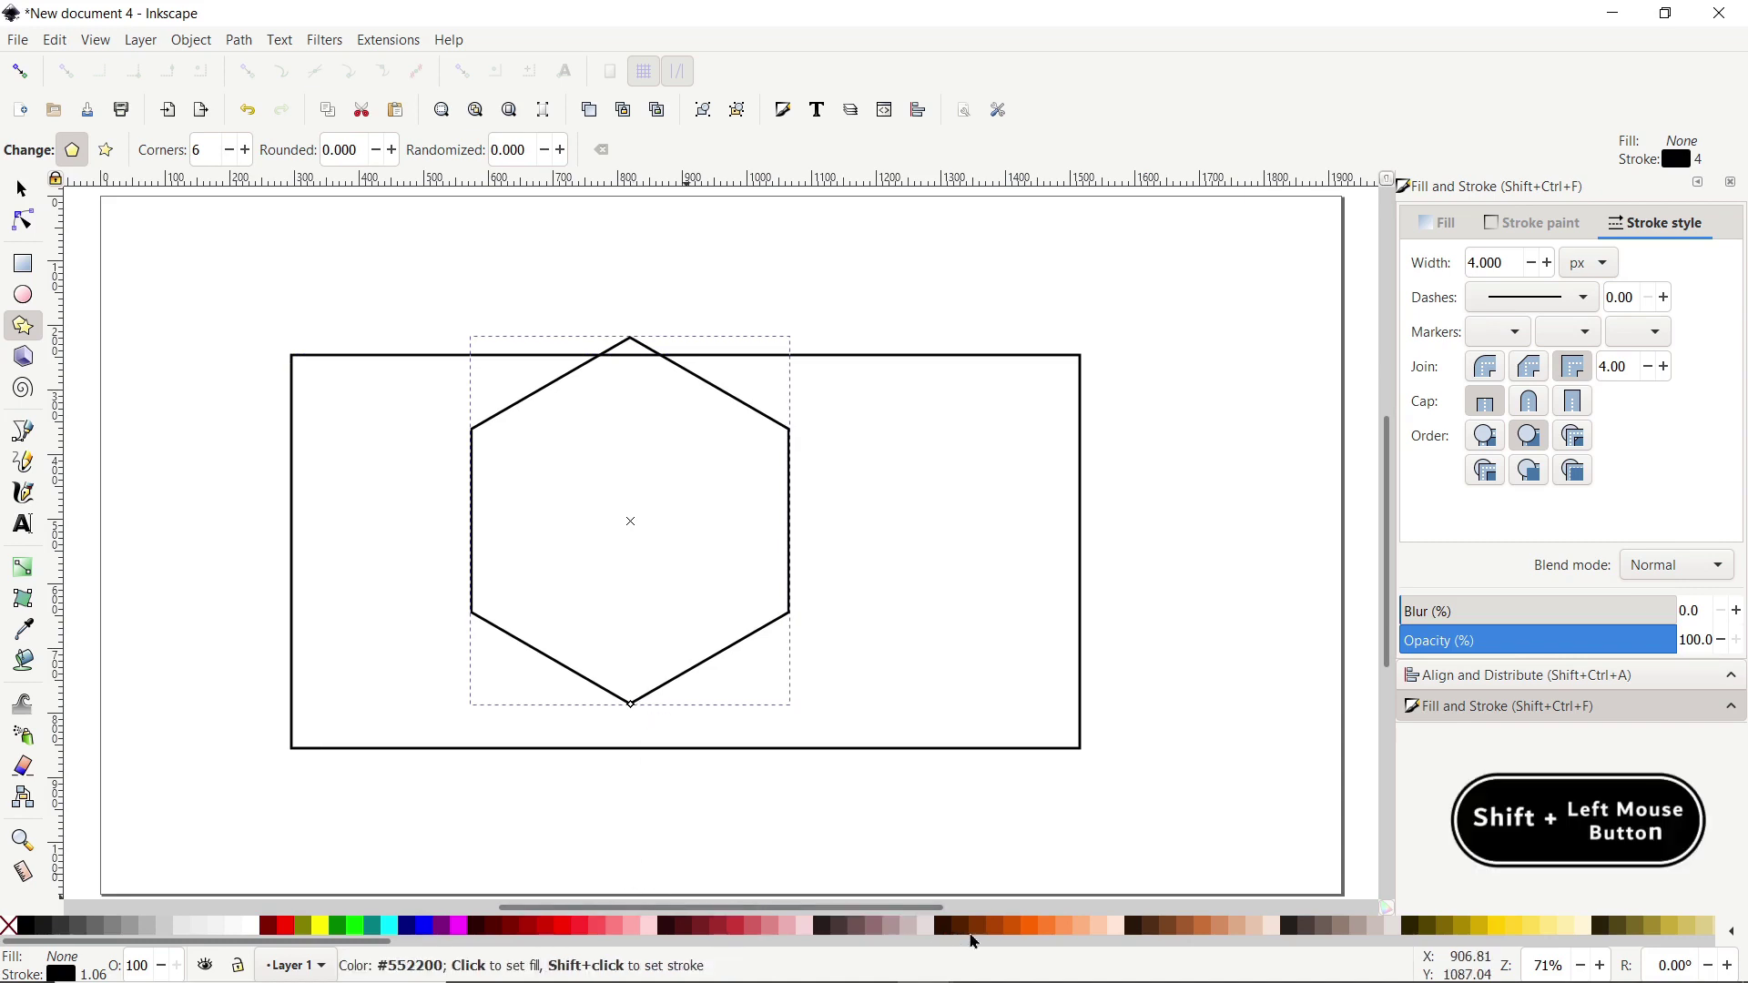
pyautogui.keyDown('shift'); pyautogui.click(1030, 927); pyautogui.keyUp('shift')
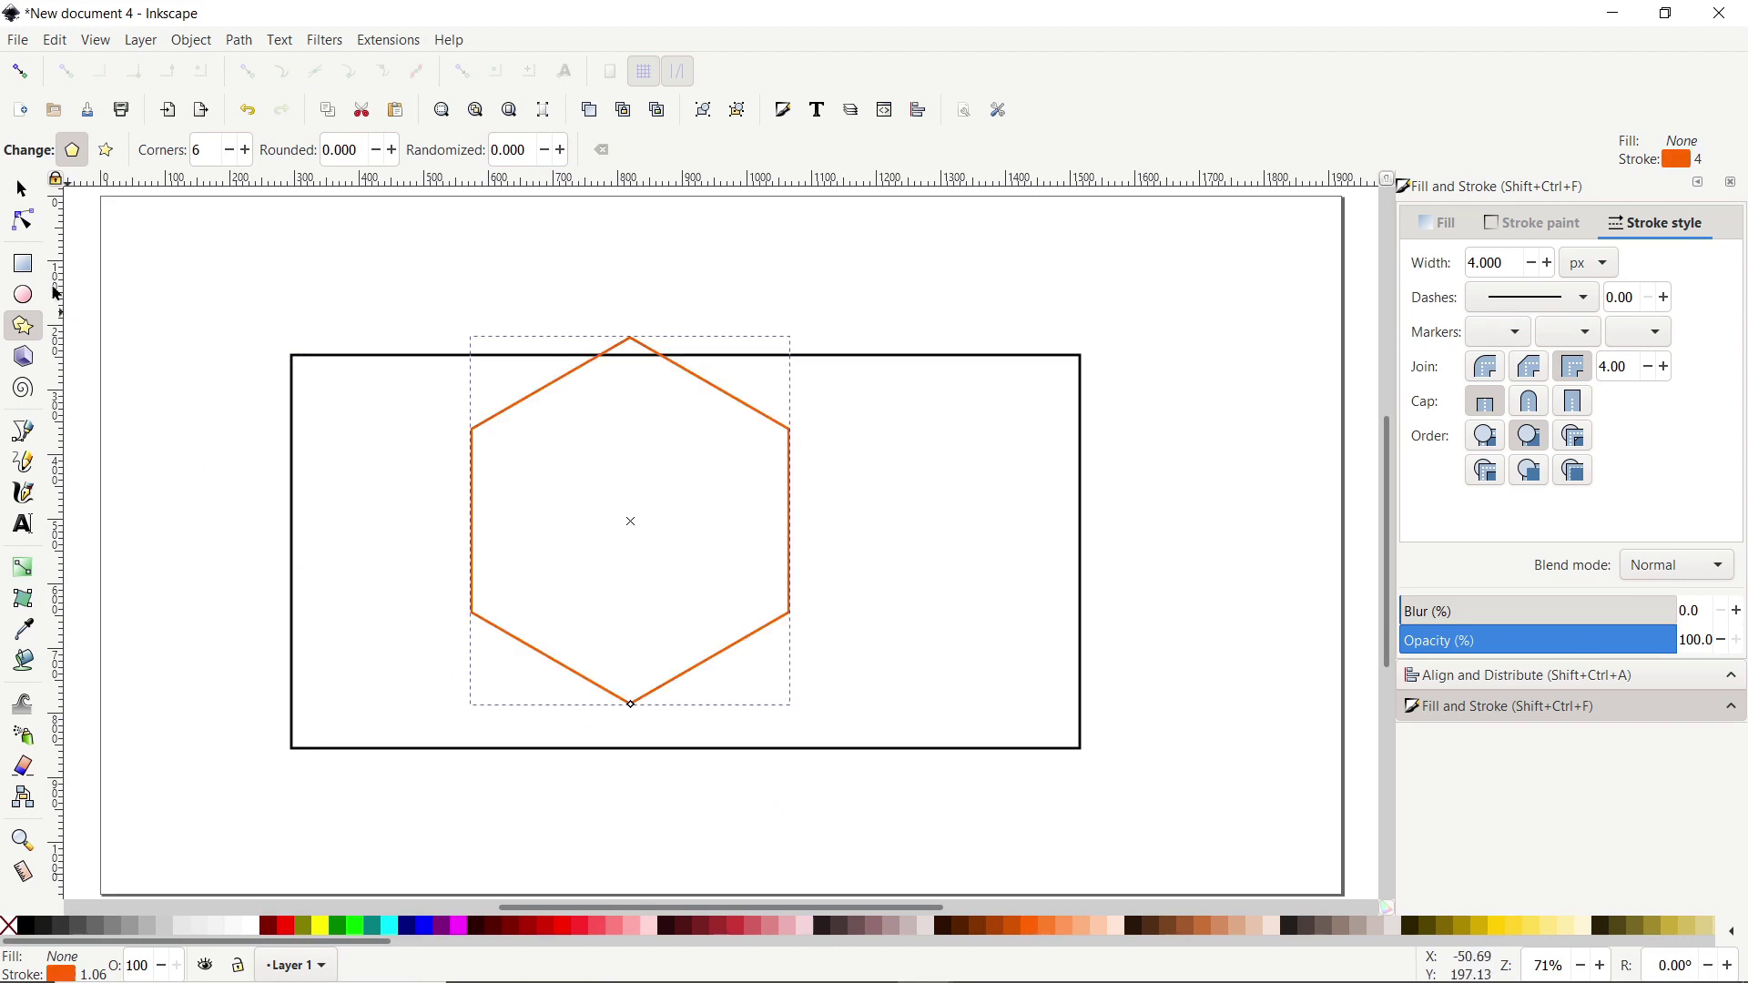
pyautogui.click(22, 189)
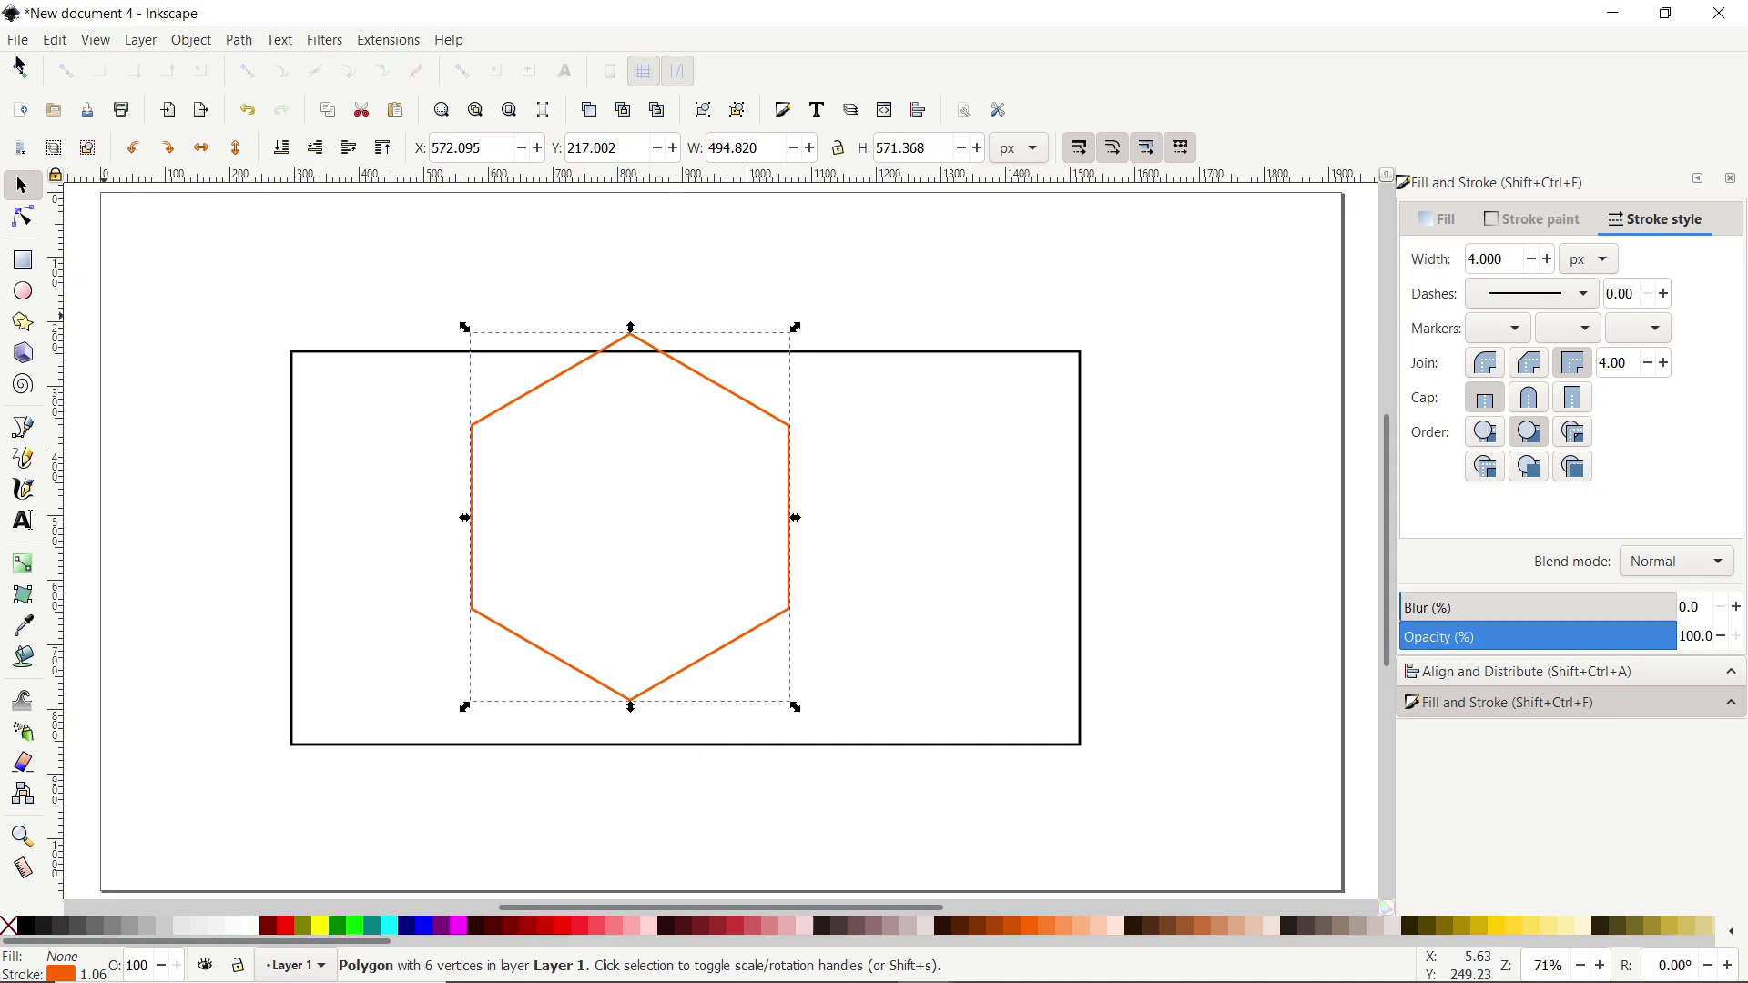
# - Enable cusp-node snapping and scale the hexagon to span the frame's full height
pyautogui.click(20, 73)
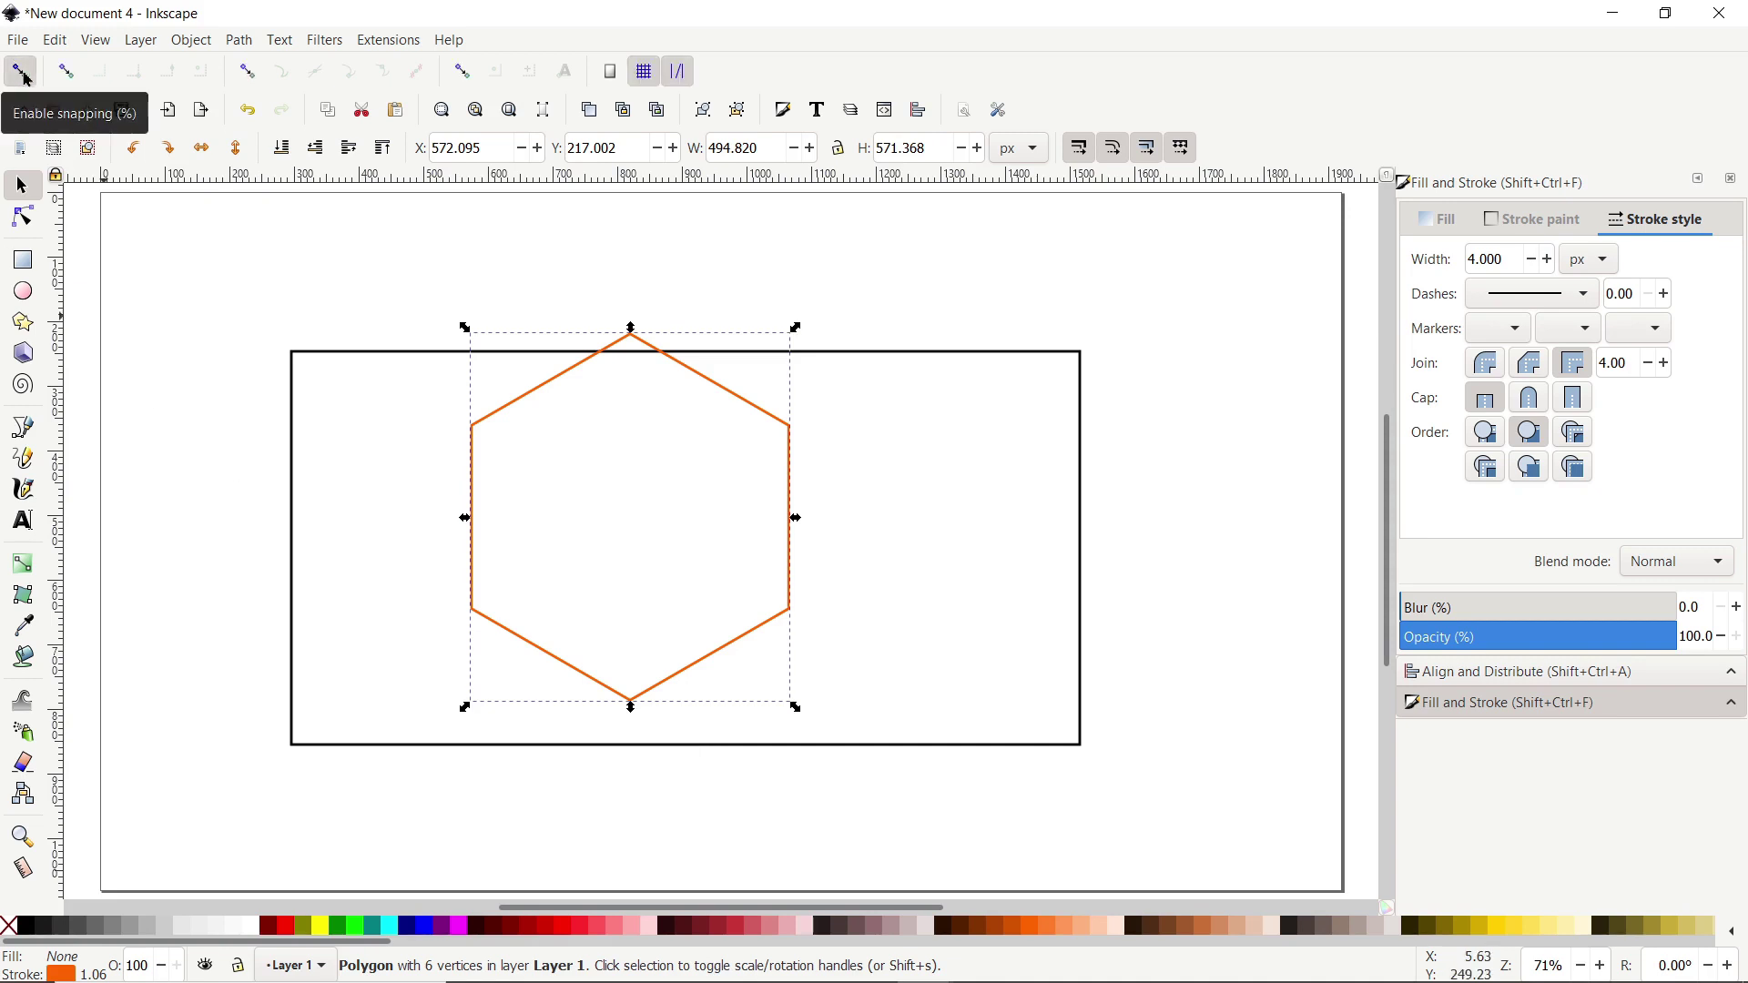
pyautogui.click(248, 72)
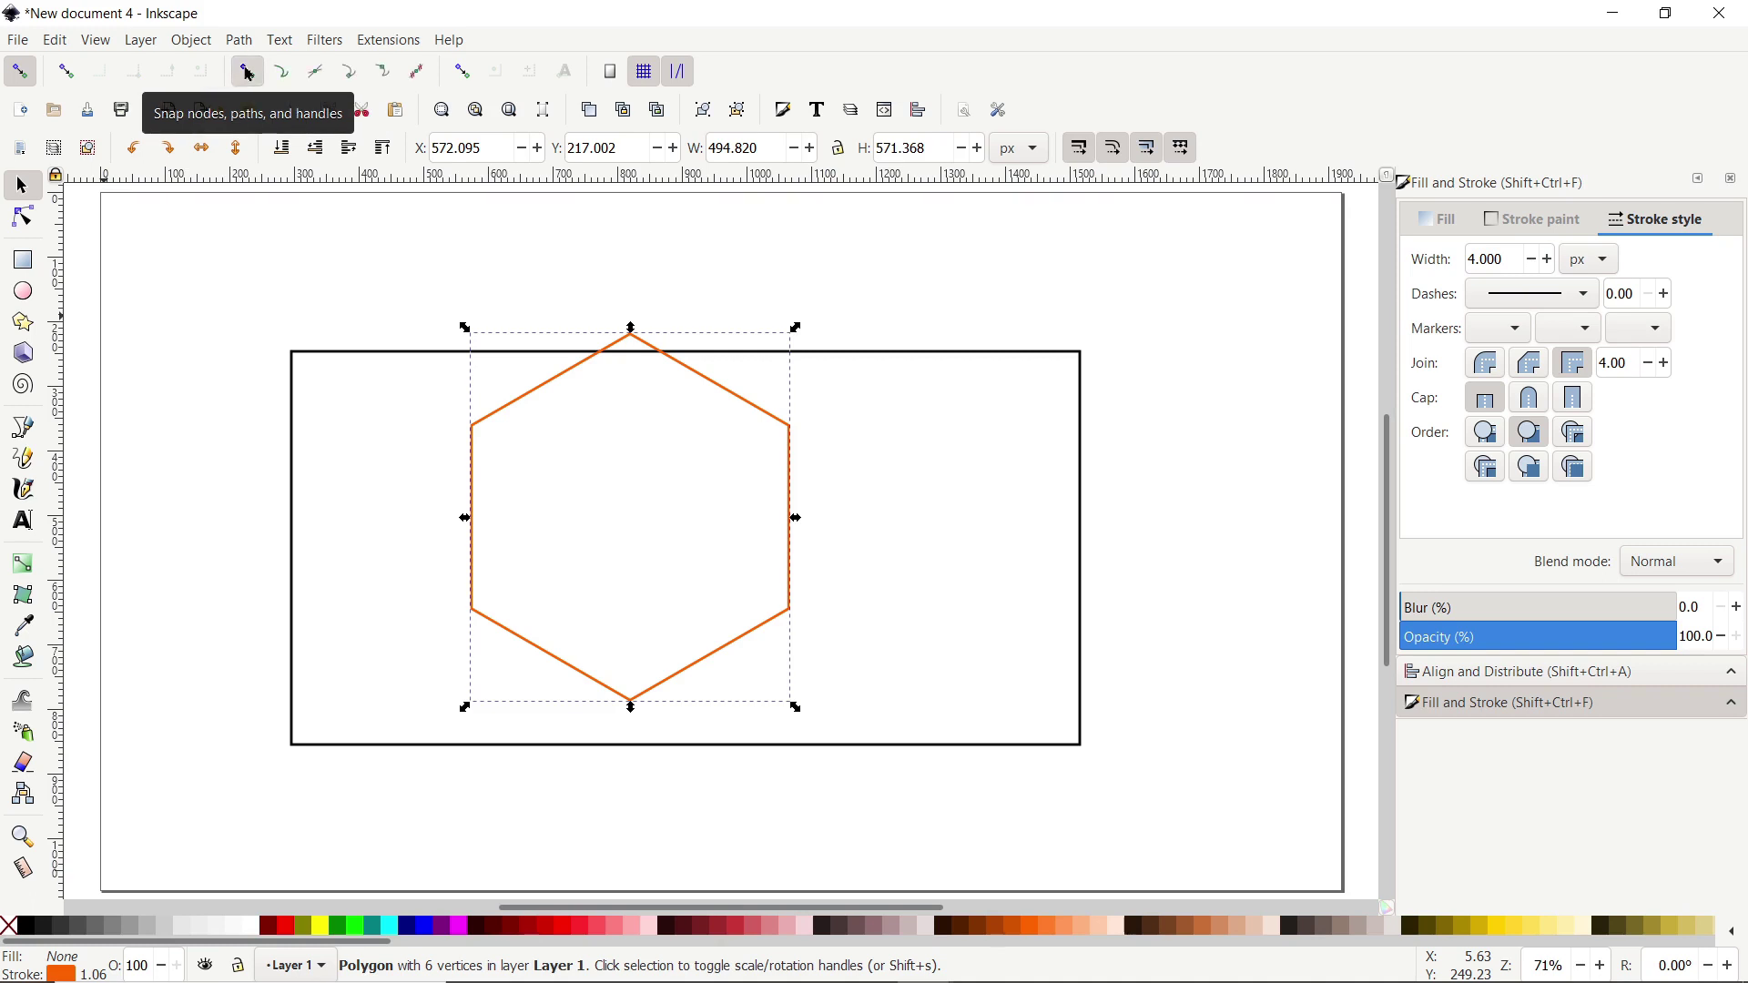
pyautogui.click(289, 80)
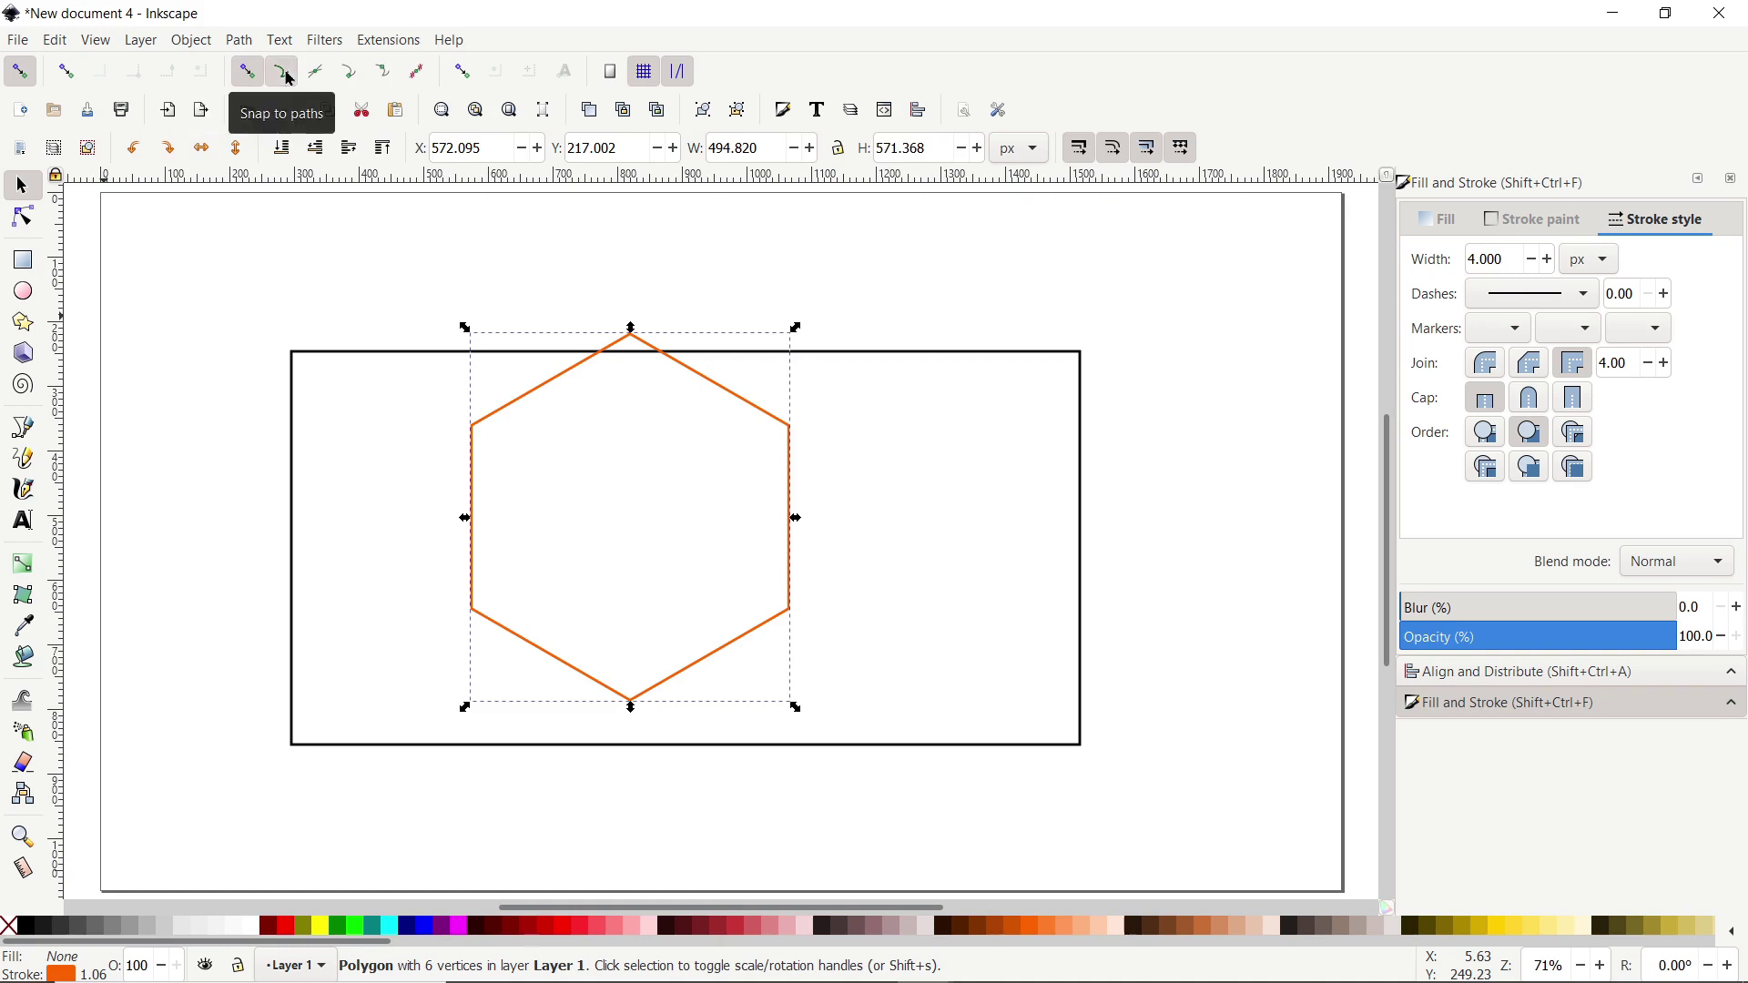
pyautogui.click(351, 78)
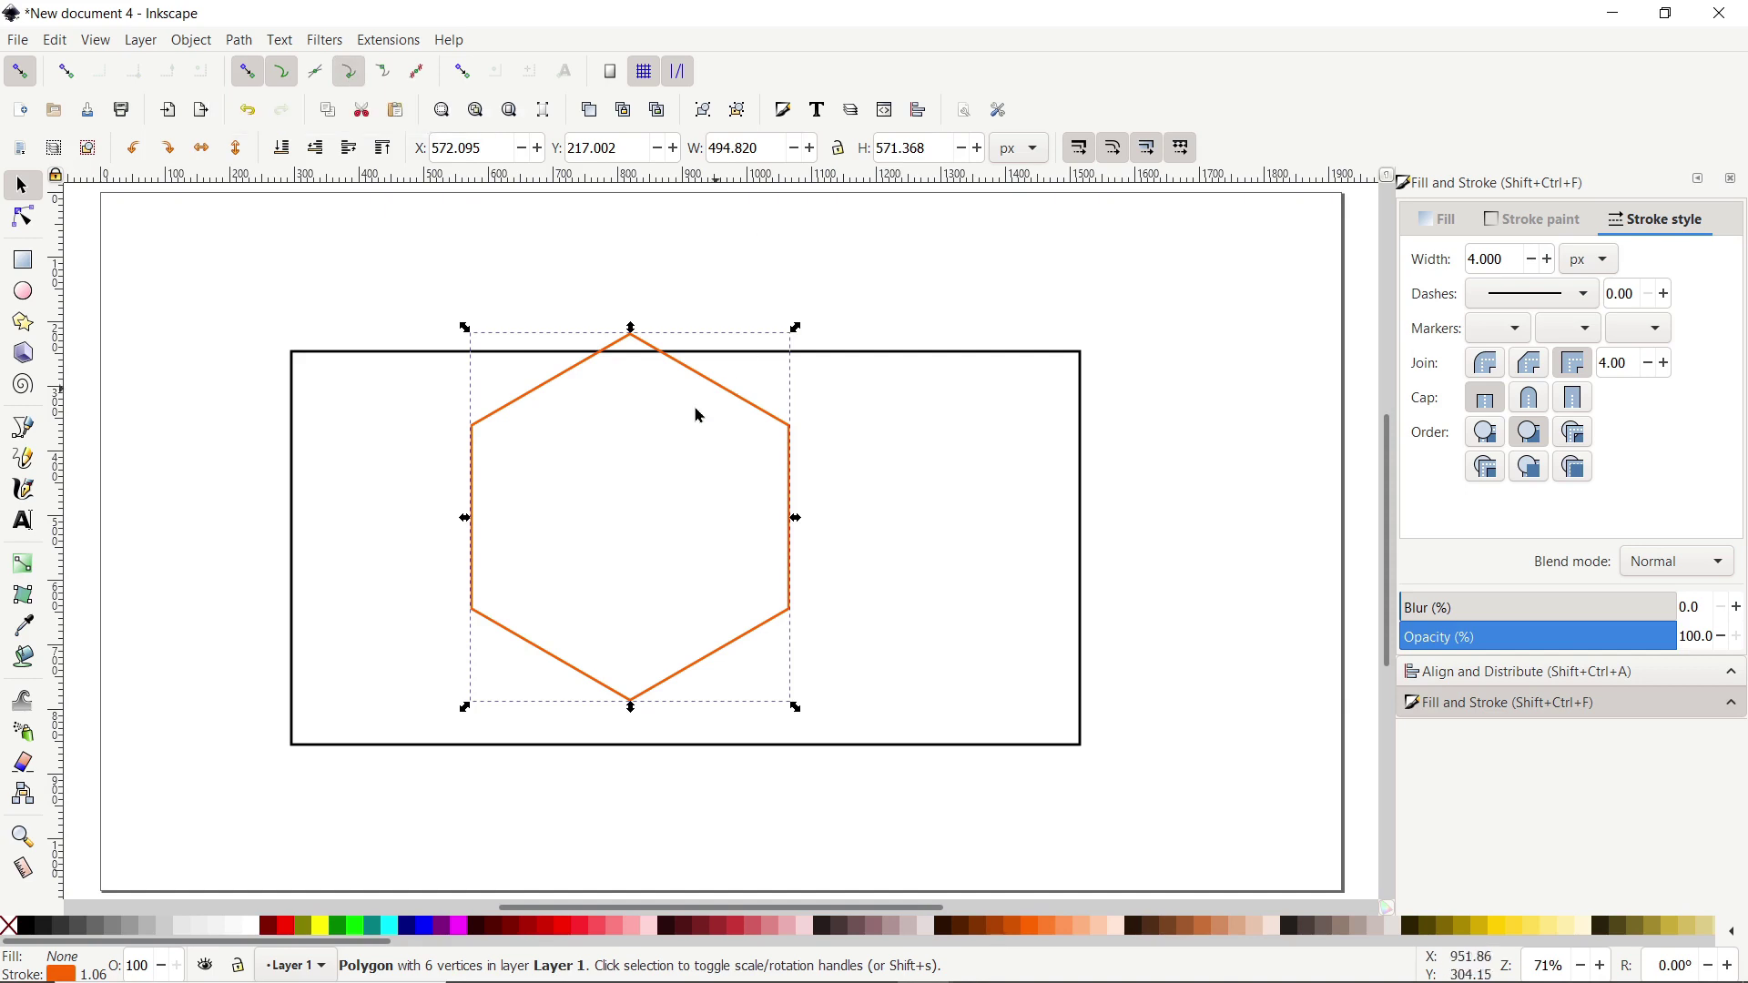
pyautogui.moveTo(661, 699); pyautogui.dragTo(716, 746)
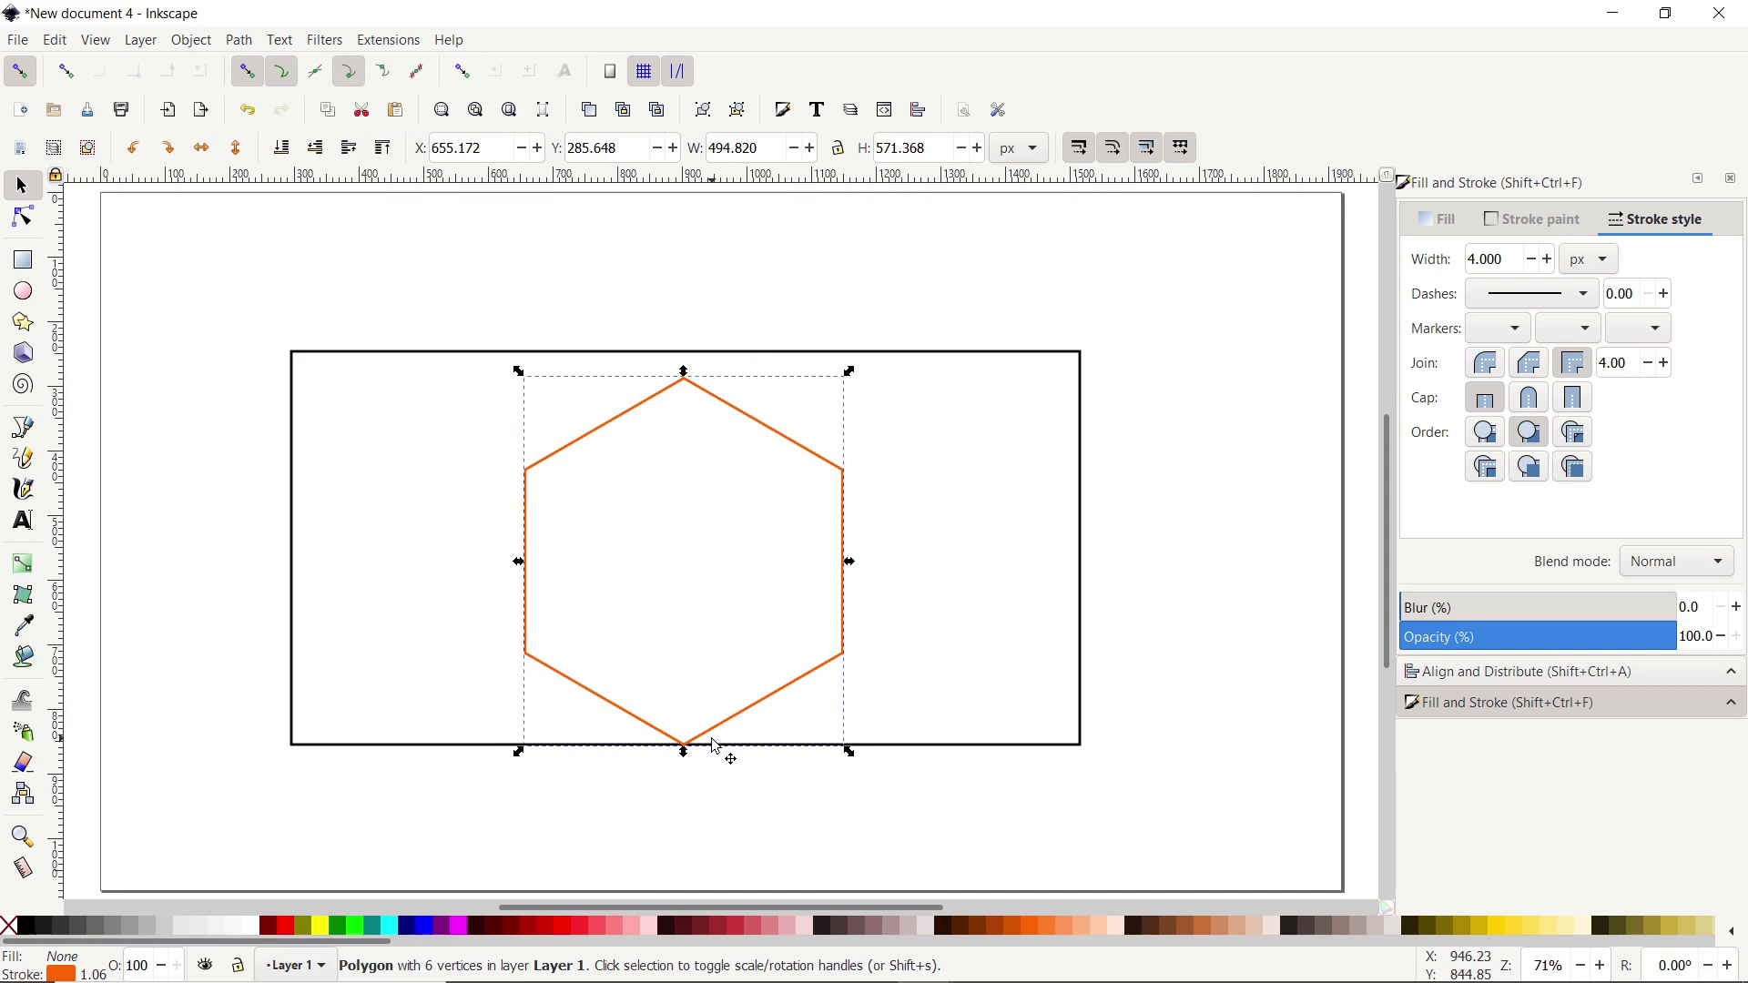
pyautogui.keyDown('ctrl'); pyautogui.click(716, 747); pyautogui.keyUp('ctrl')
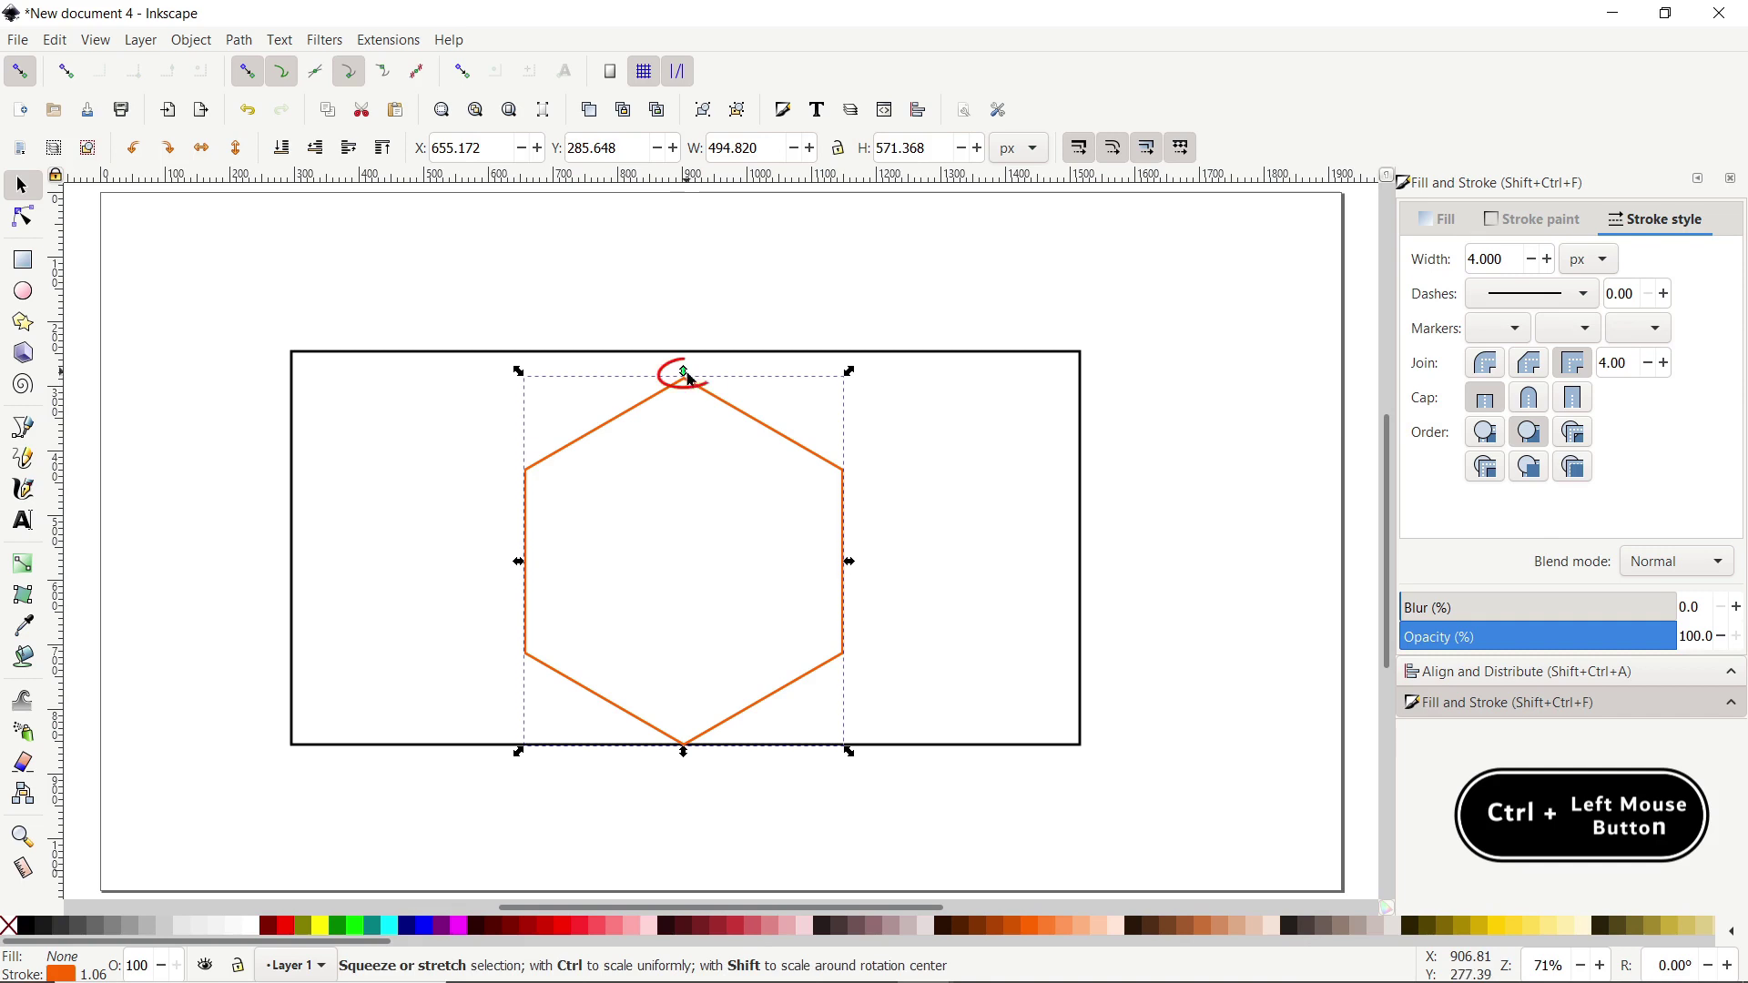
pyautogui.moveTo(687, 374); pyautogui.dragTo(687, 361)
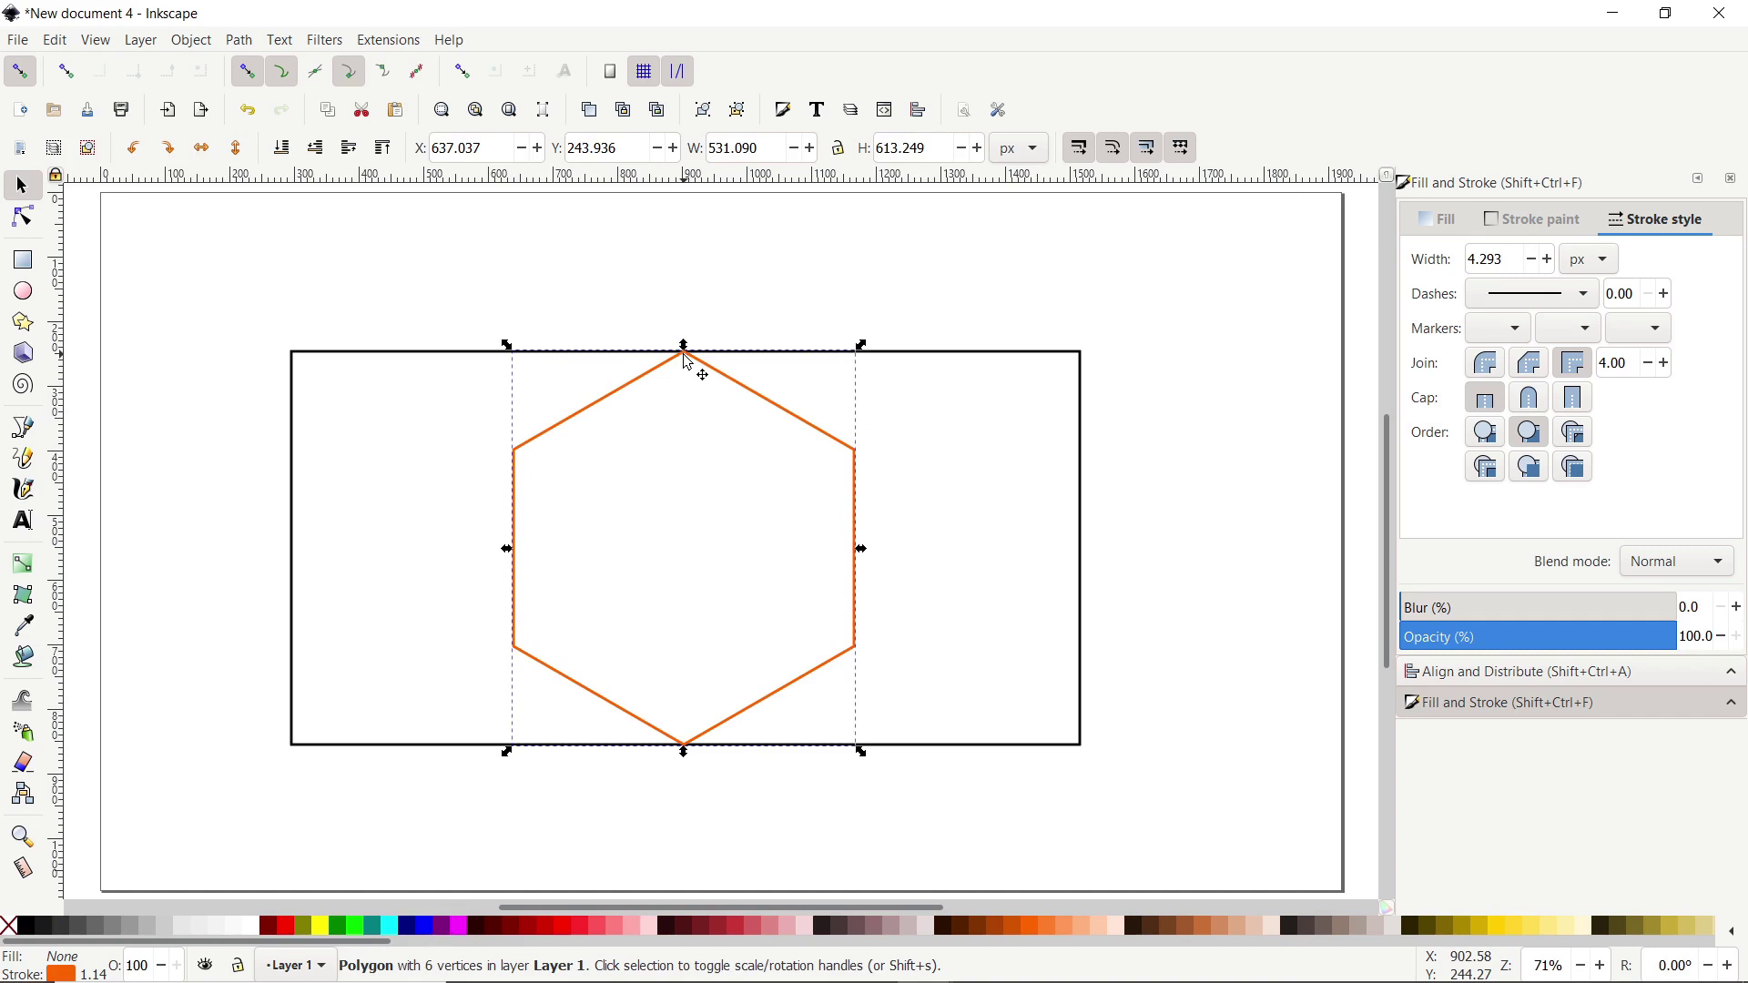
# - Delete the black rectangle frame and reselect the hexagon
pyautogui.click(953, 360)
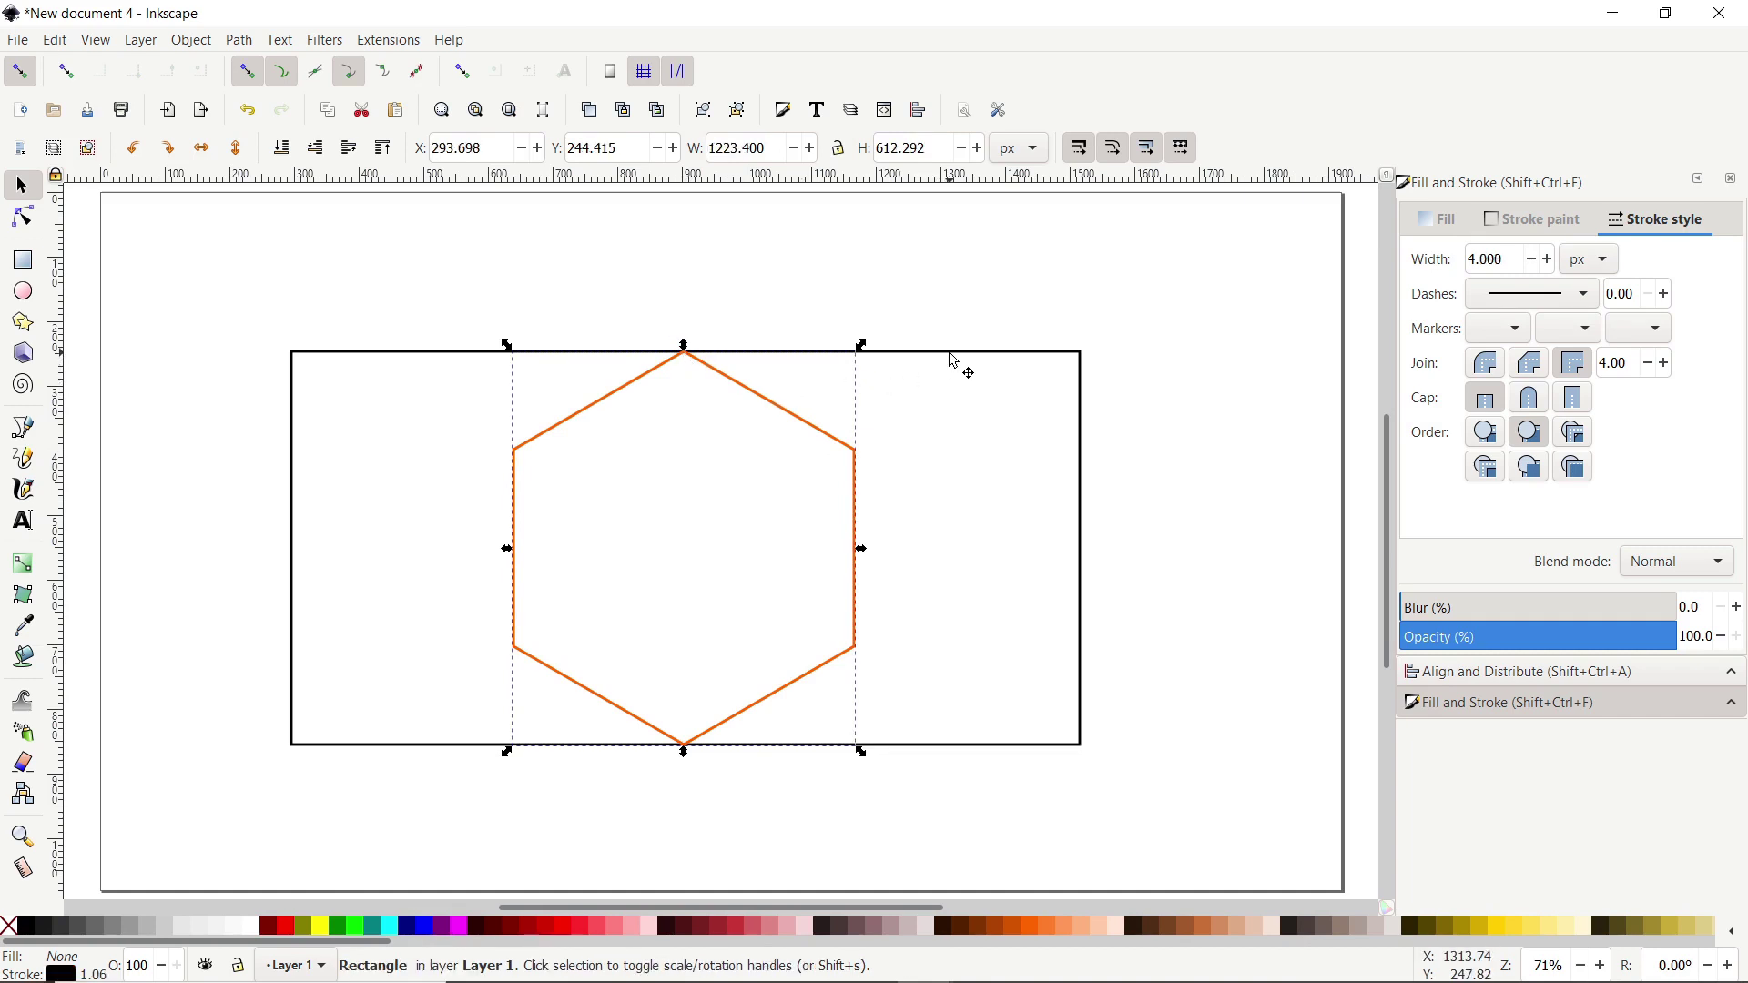
pyautogui.press('Delete')
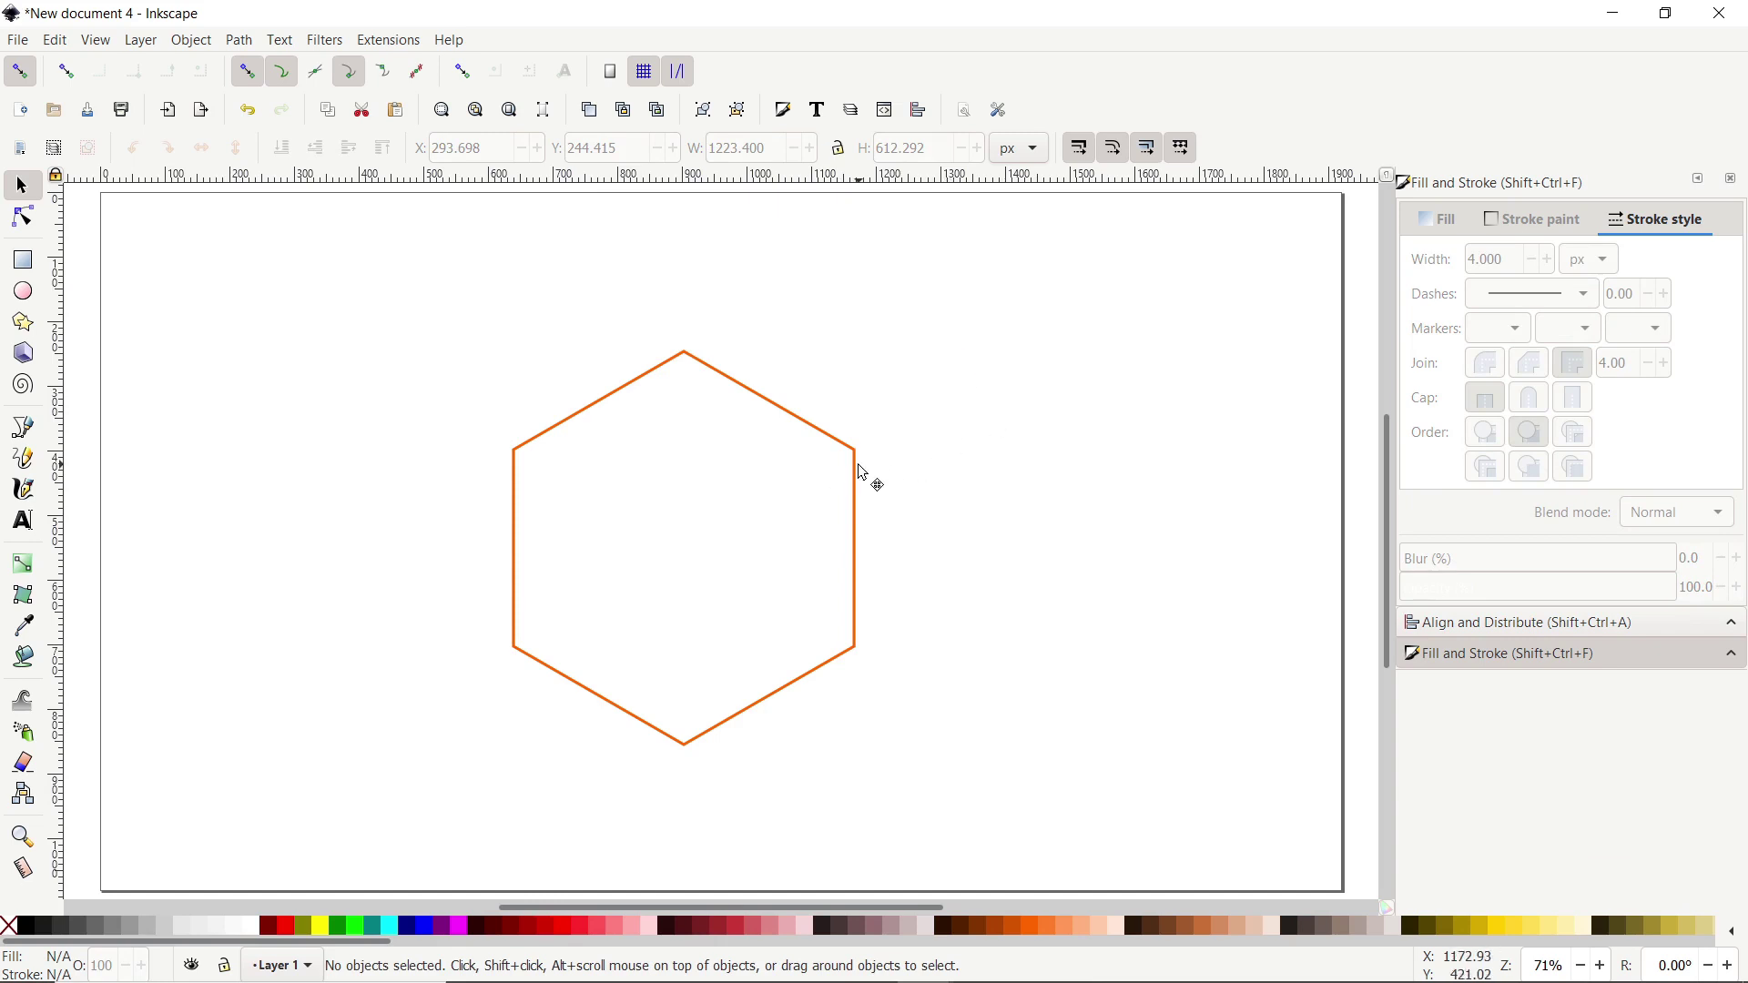
pyautogui.click(818, 431)
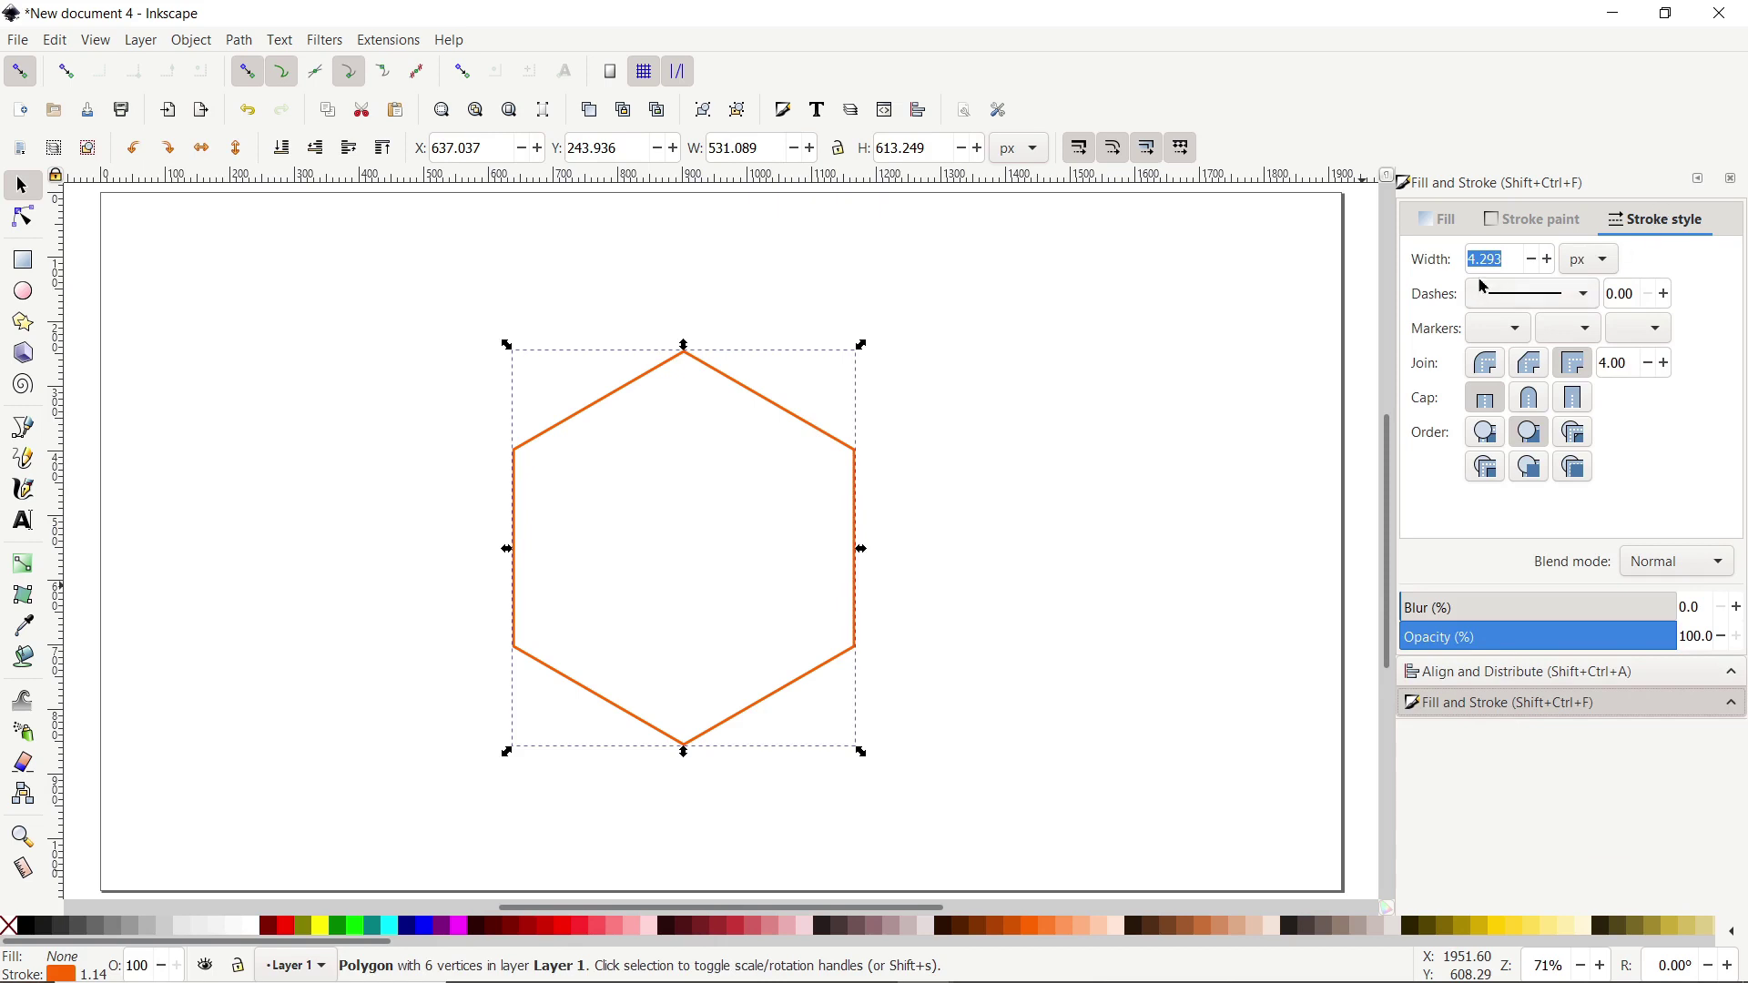
# - Set the hexagon outline to 70 px and convert it with Path > Stroke to Path
pyautogui.write('70')
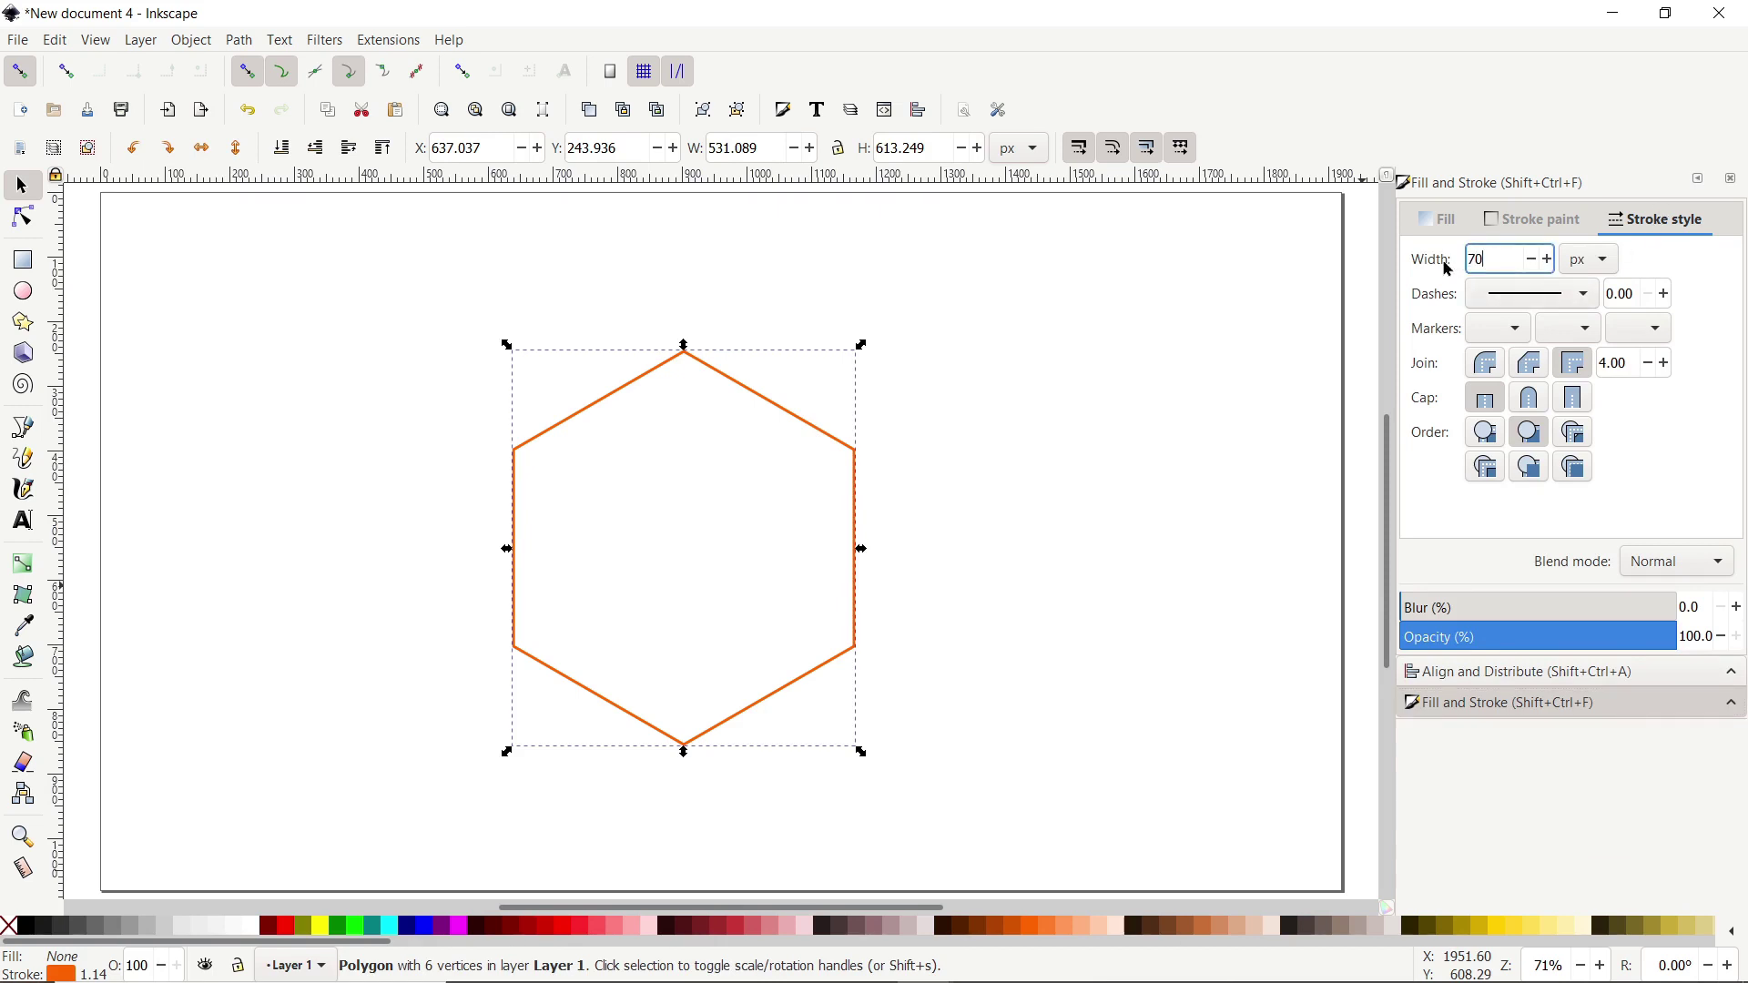
pyautogui.press('Return')
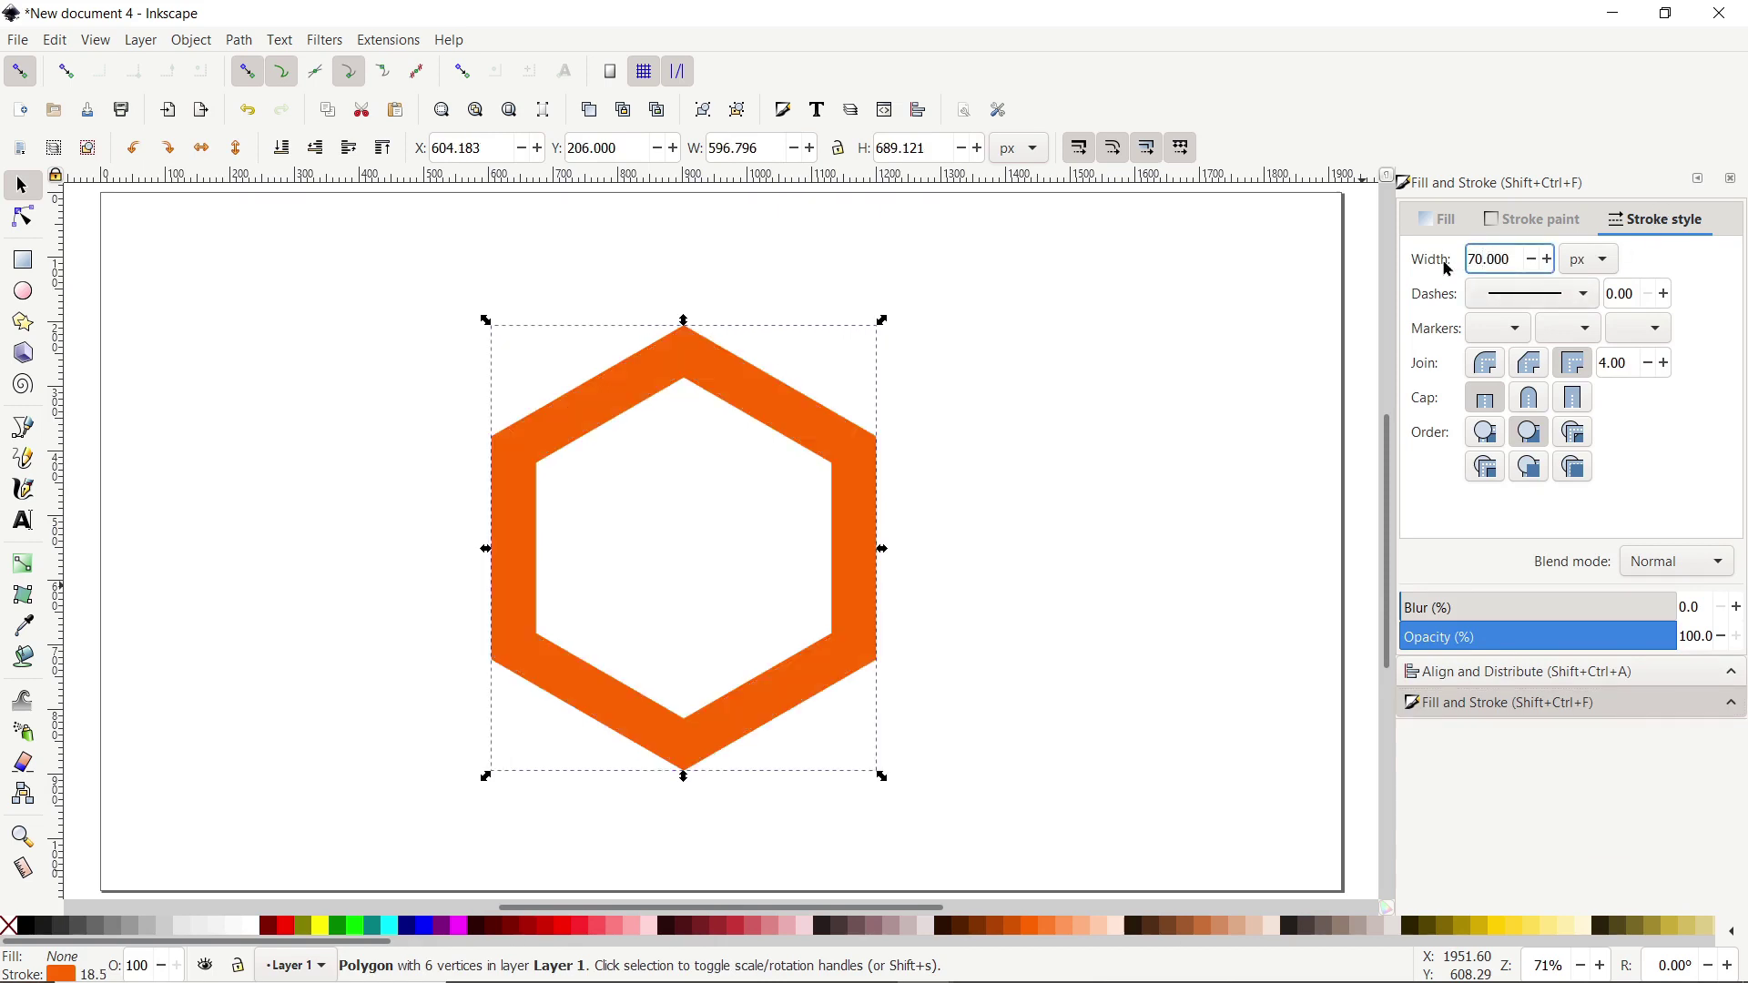
pyautogui.click(235, 43)
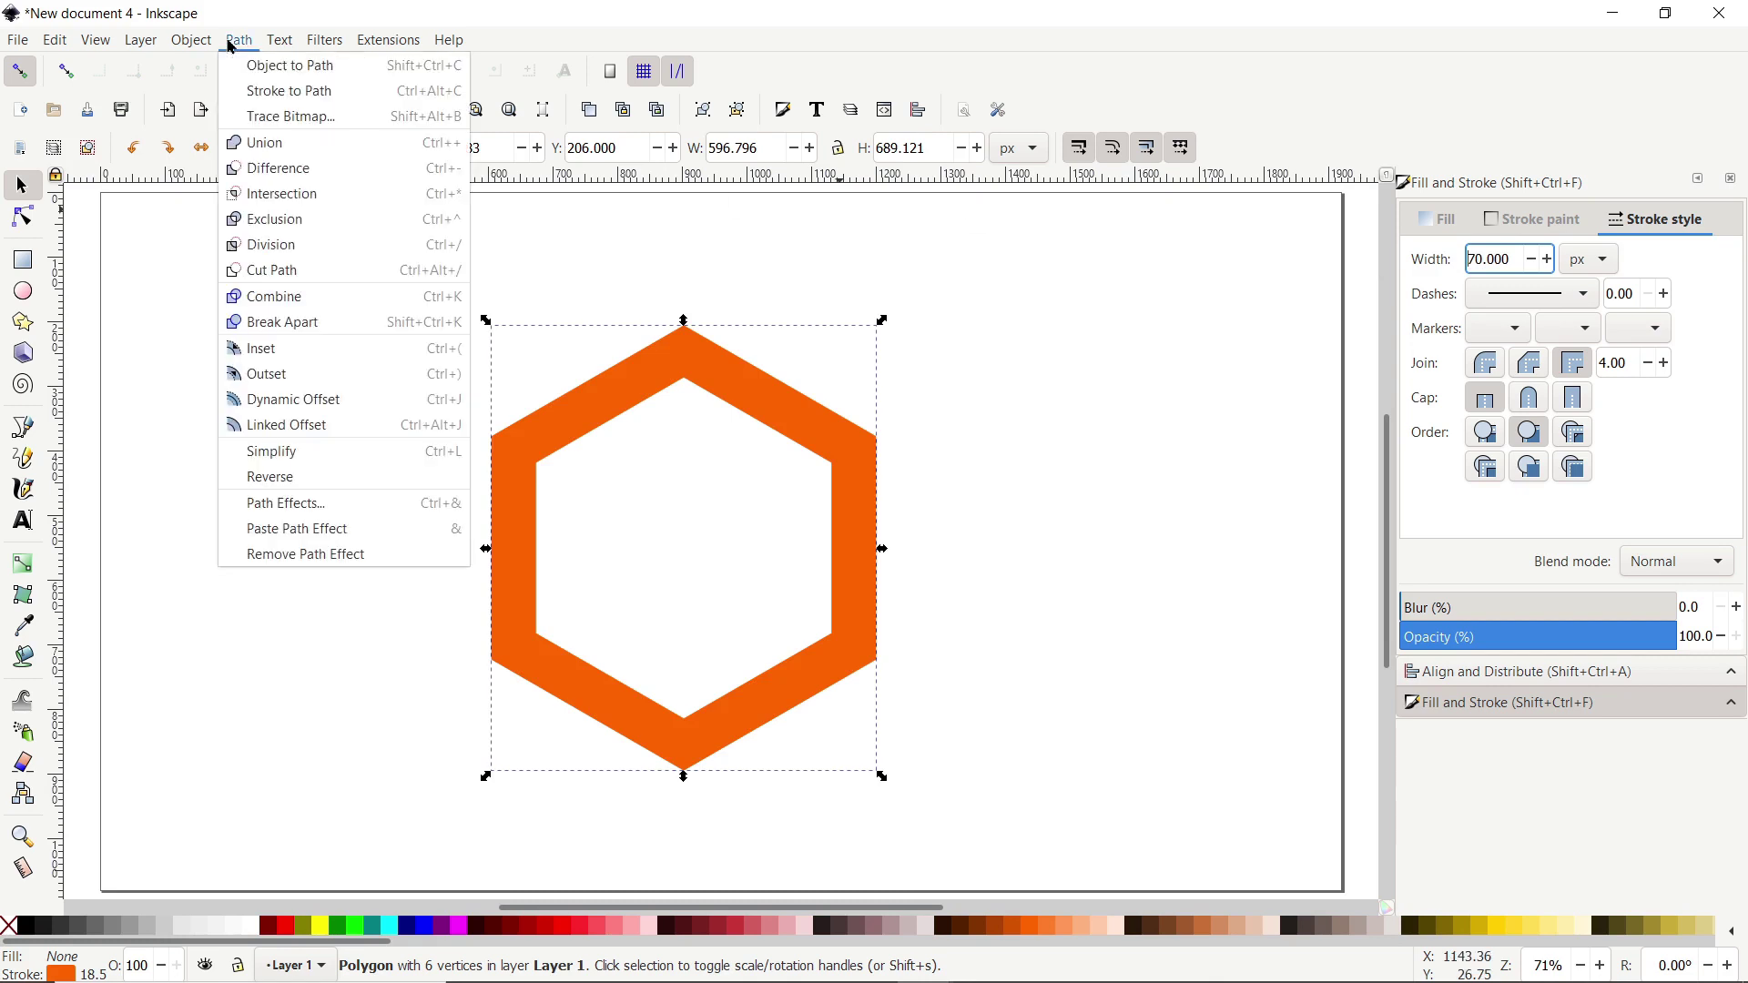
pyautogui.click(280, 91)
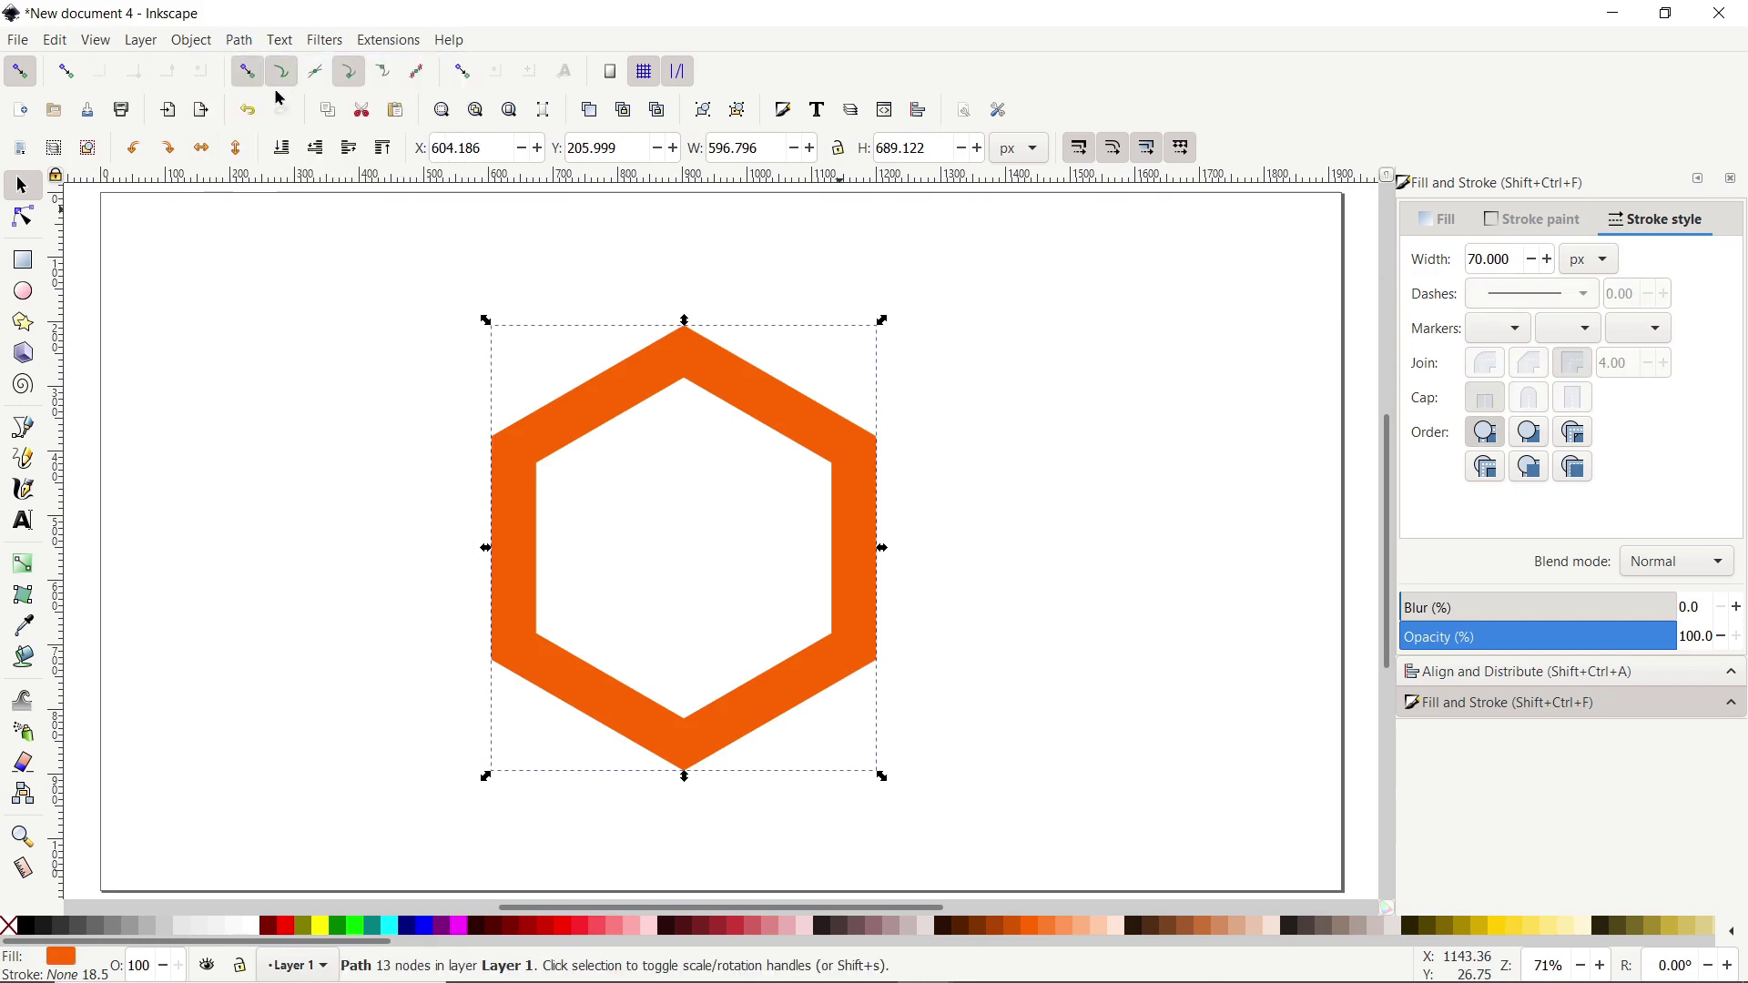
pyautogui.click(22, 295)
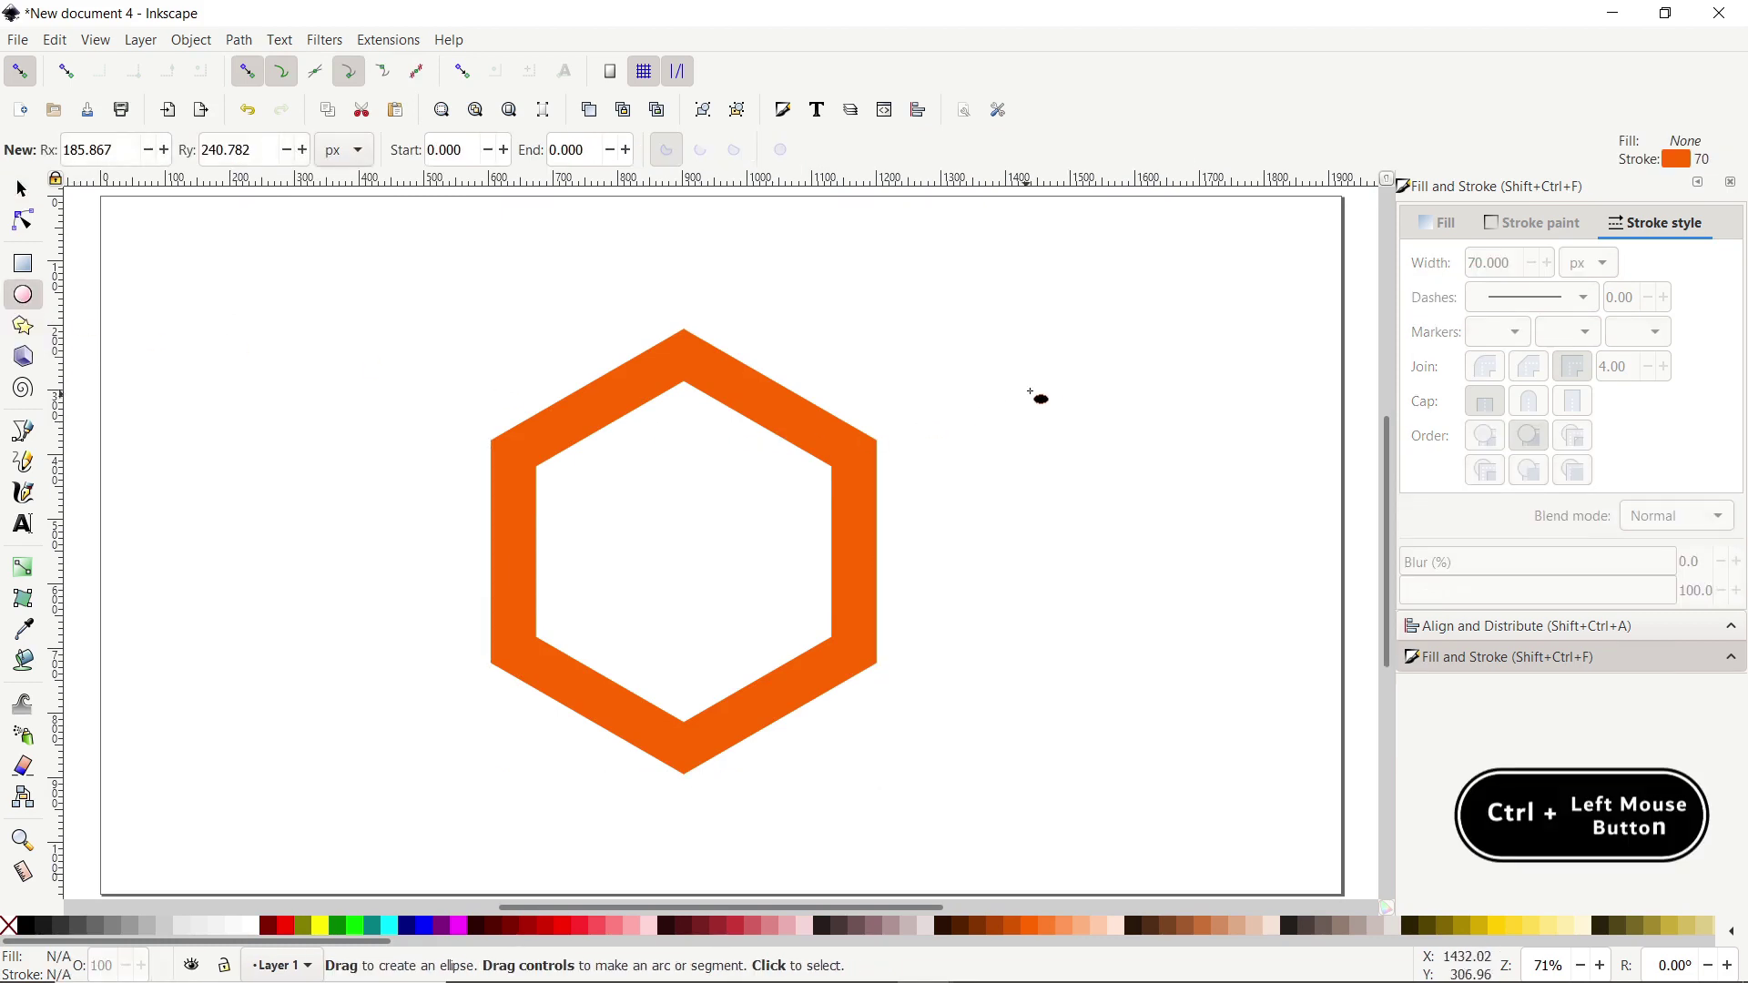
# - Draw a roughly 326 px circle right of the hexagon with a 20 px outline
pyautogui.press('ctrl')
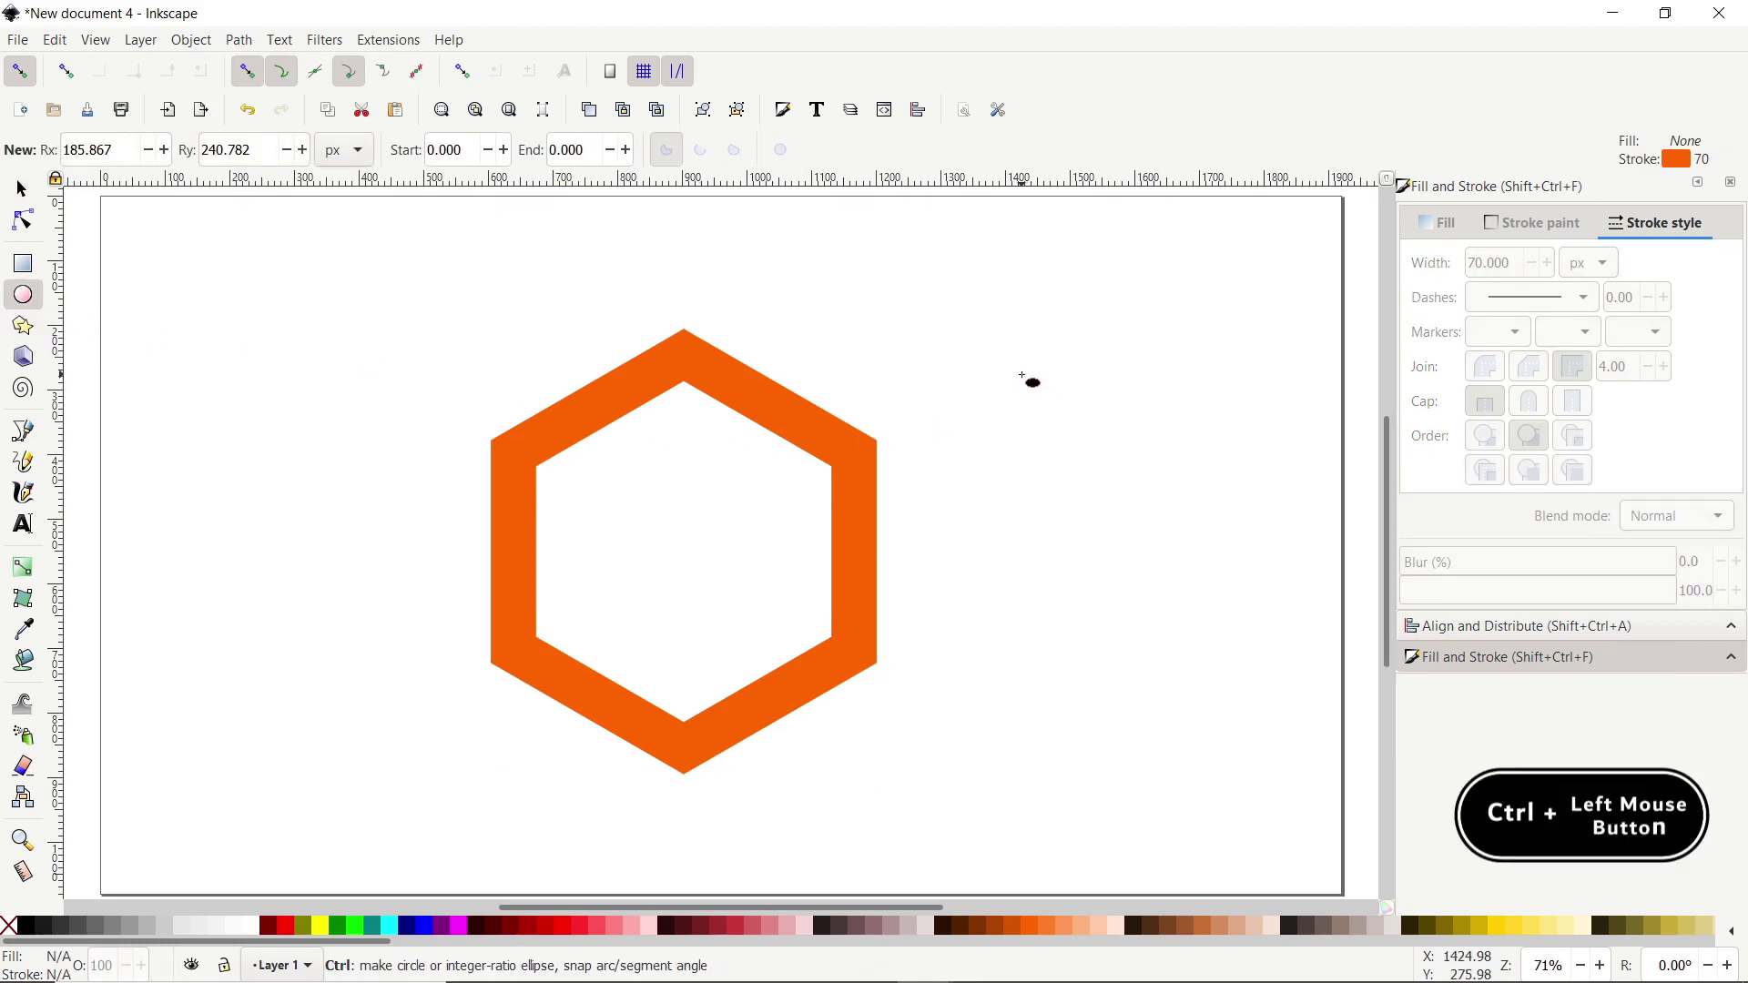
pyautogui.moveTo(1029, 381); pyautogui.dragTo(1223, 574)
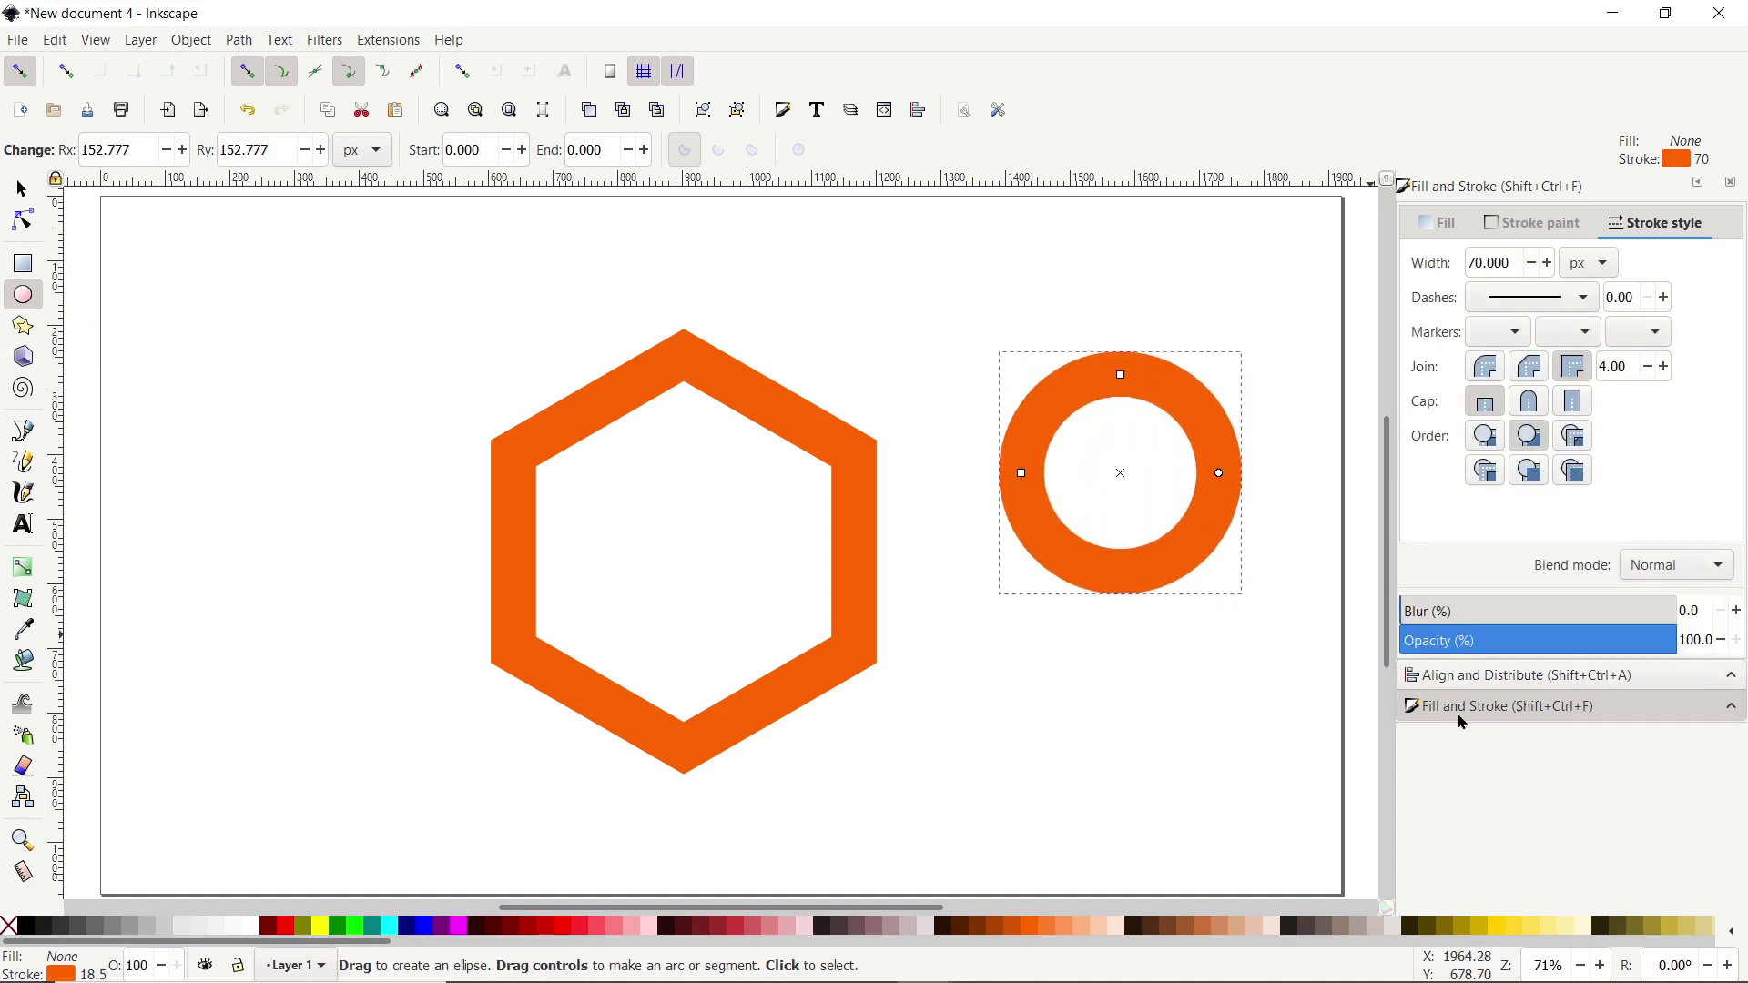
pyautogui.moveTo(1516, 264); pyautogui.dragTo(1400, 251)
pyautogui.write('20')
pyautogui.press('Return')
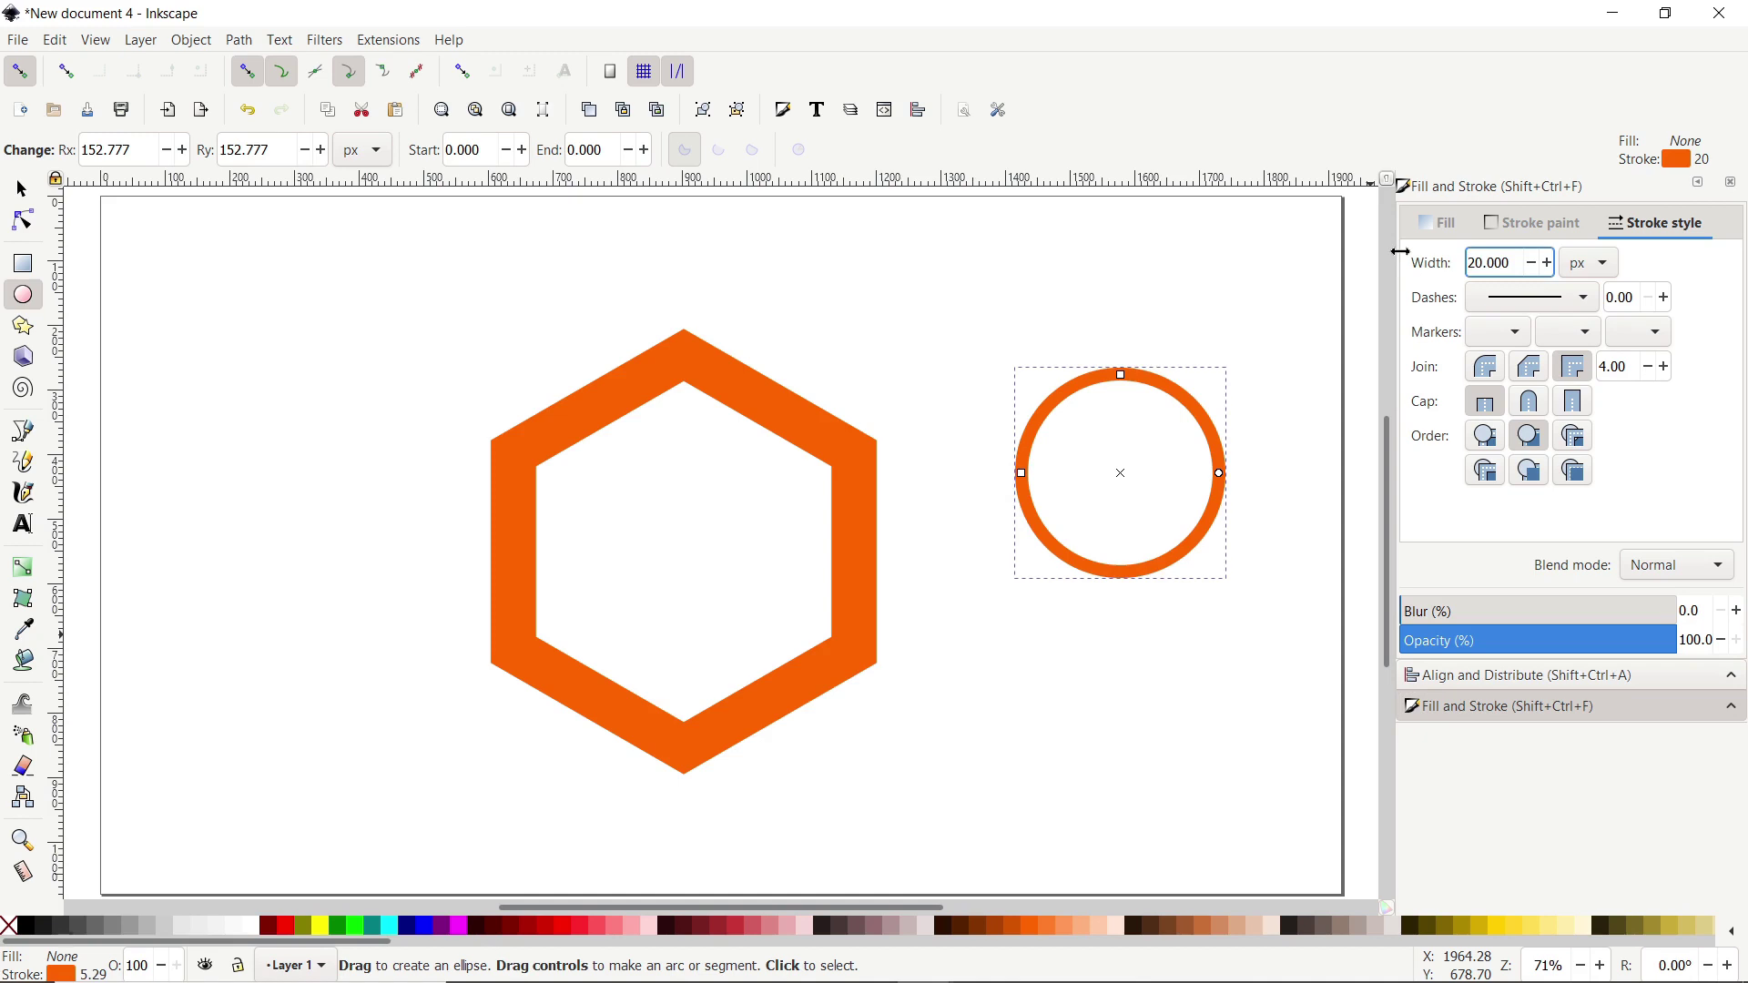
pyautogui.click(32, 195)
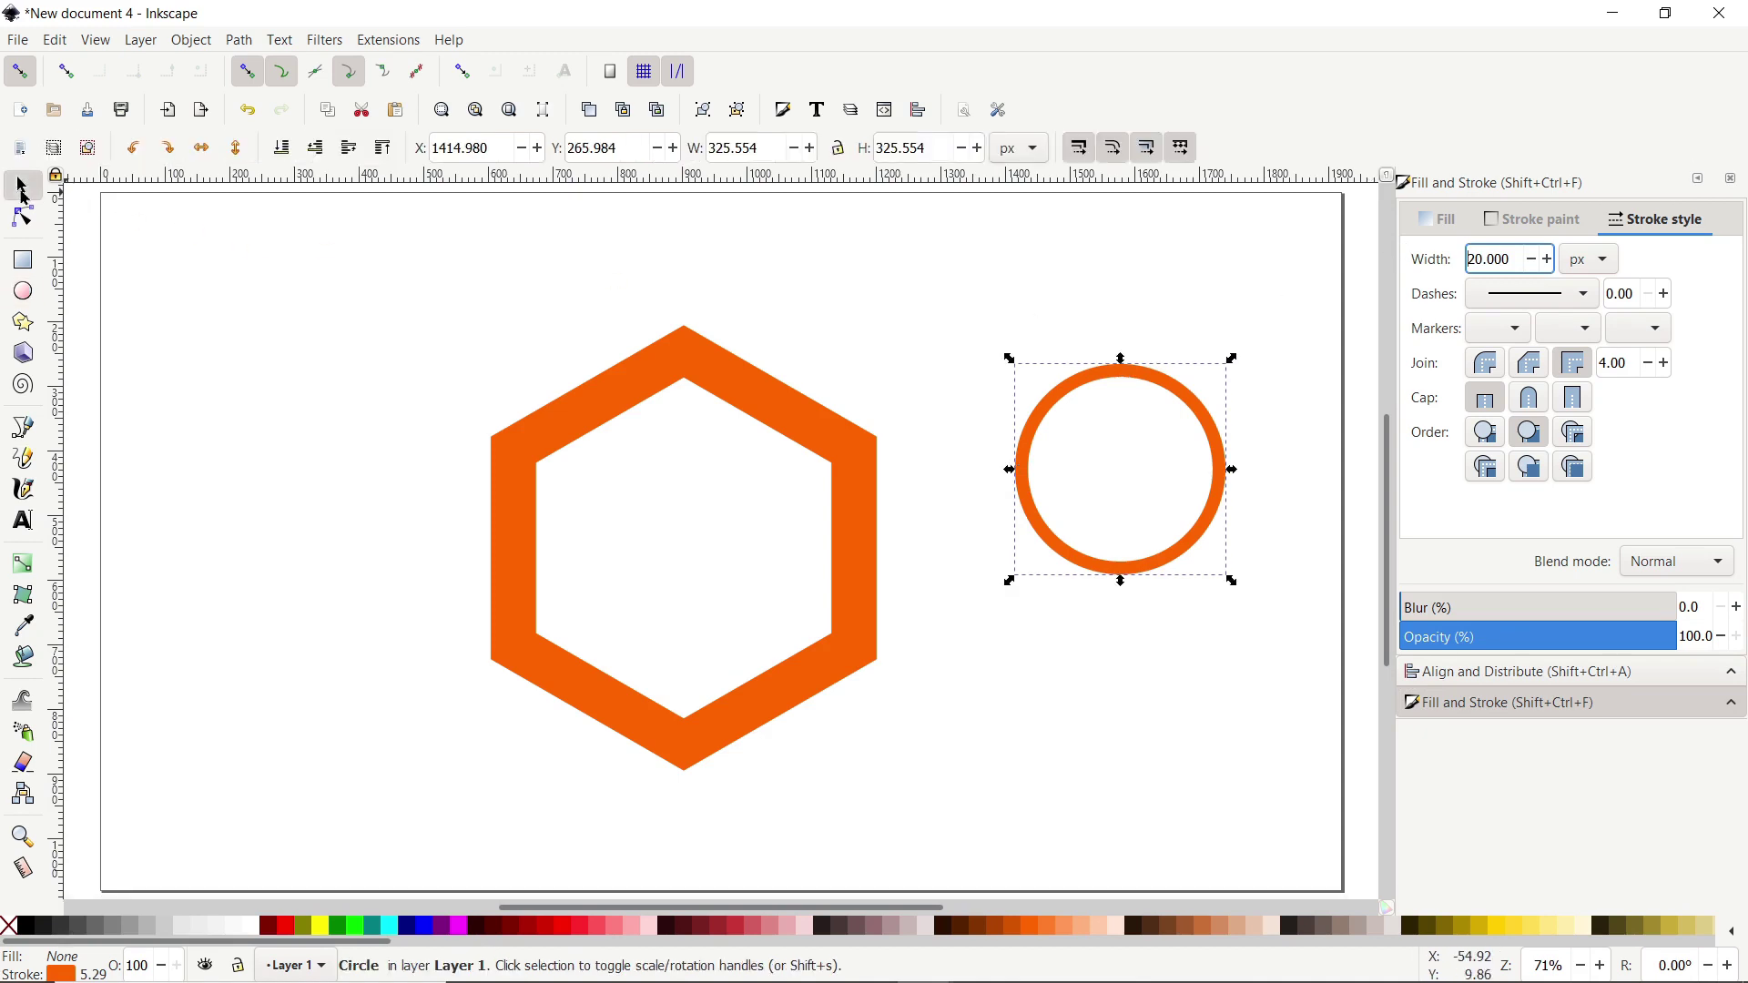
# - Turn off stroke scaling, lock proportions, and shrink the circle to 260 px
pyautogui.click(1081, 150)
pyautogui.click(839, 148)
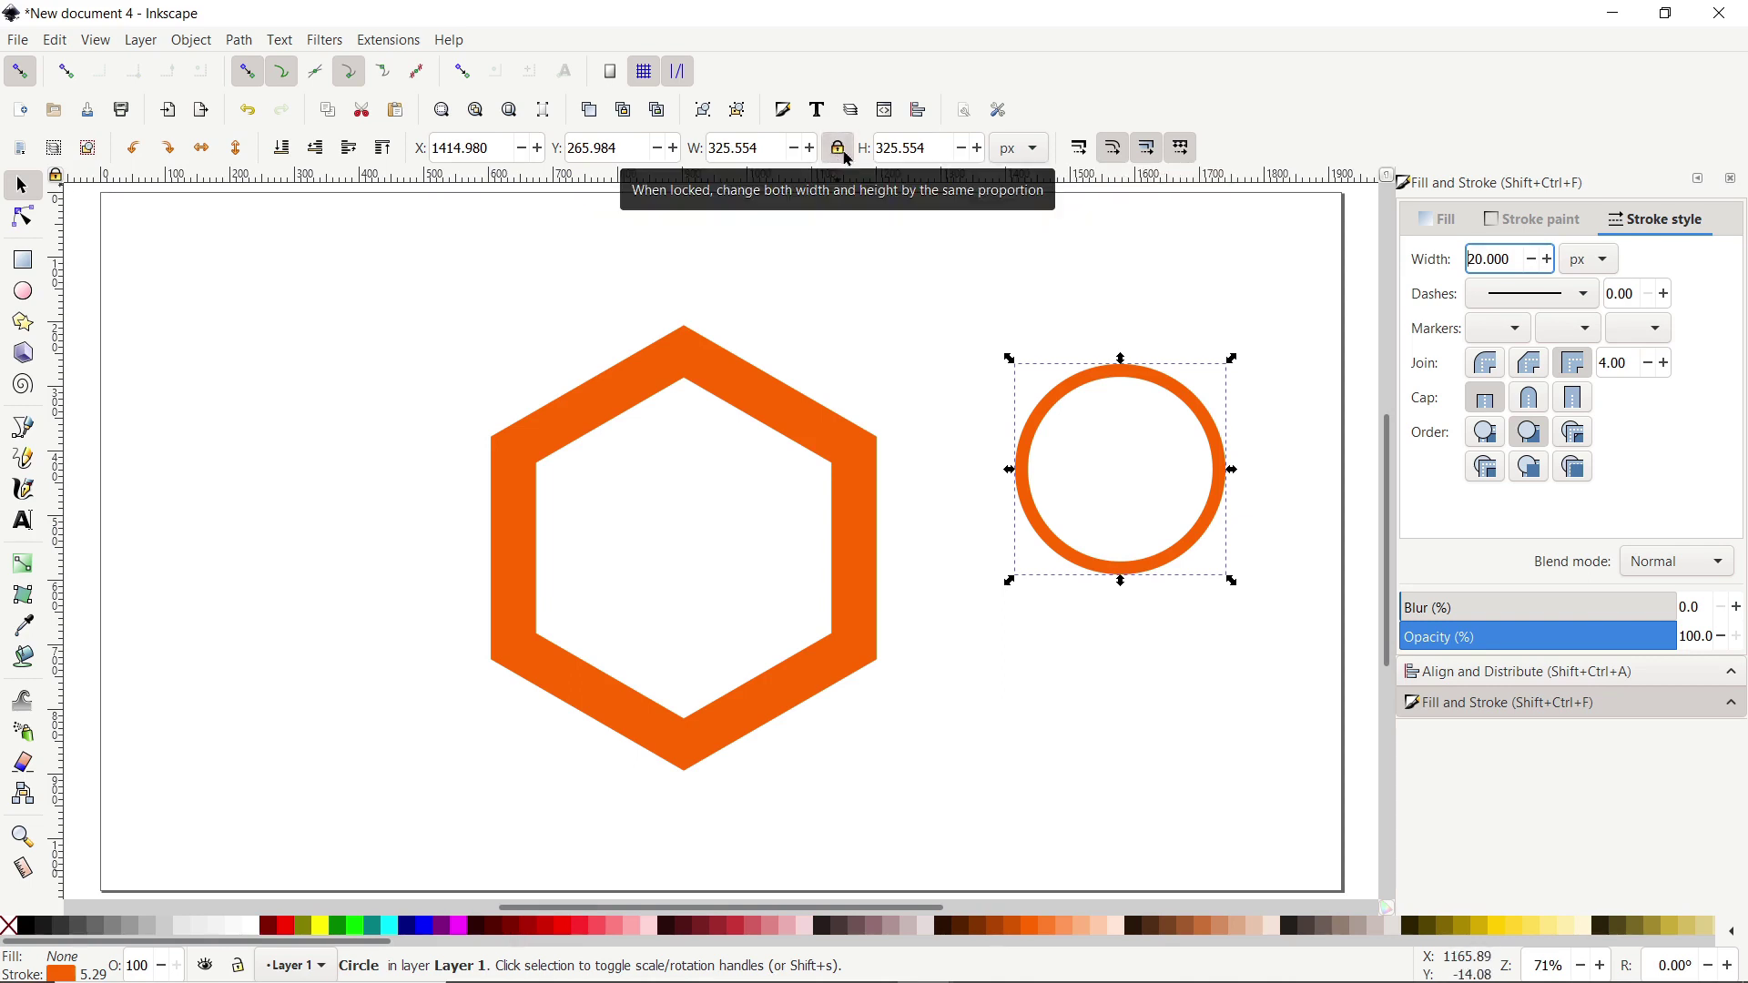
pyautogui.click(915, 151)
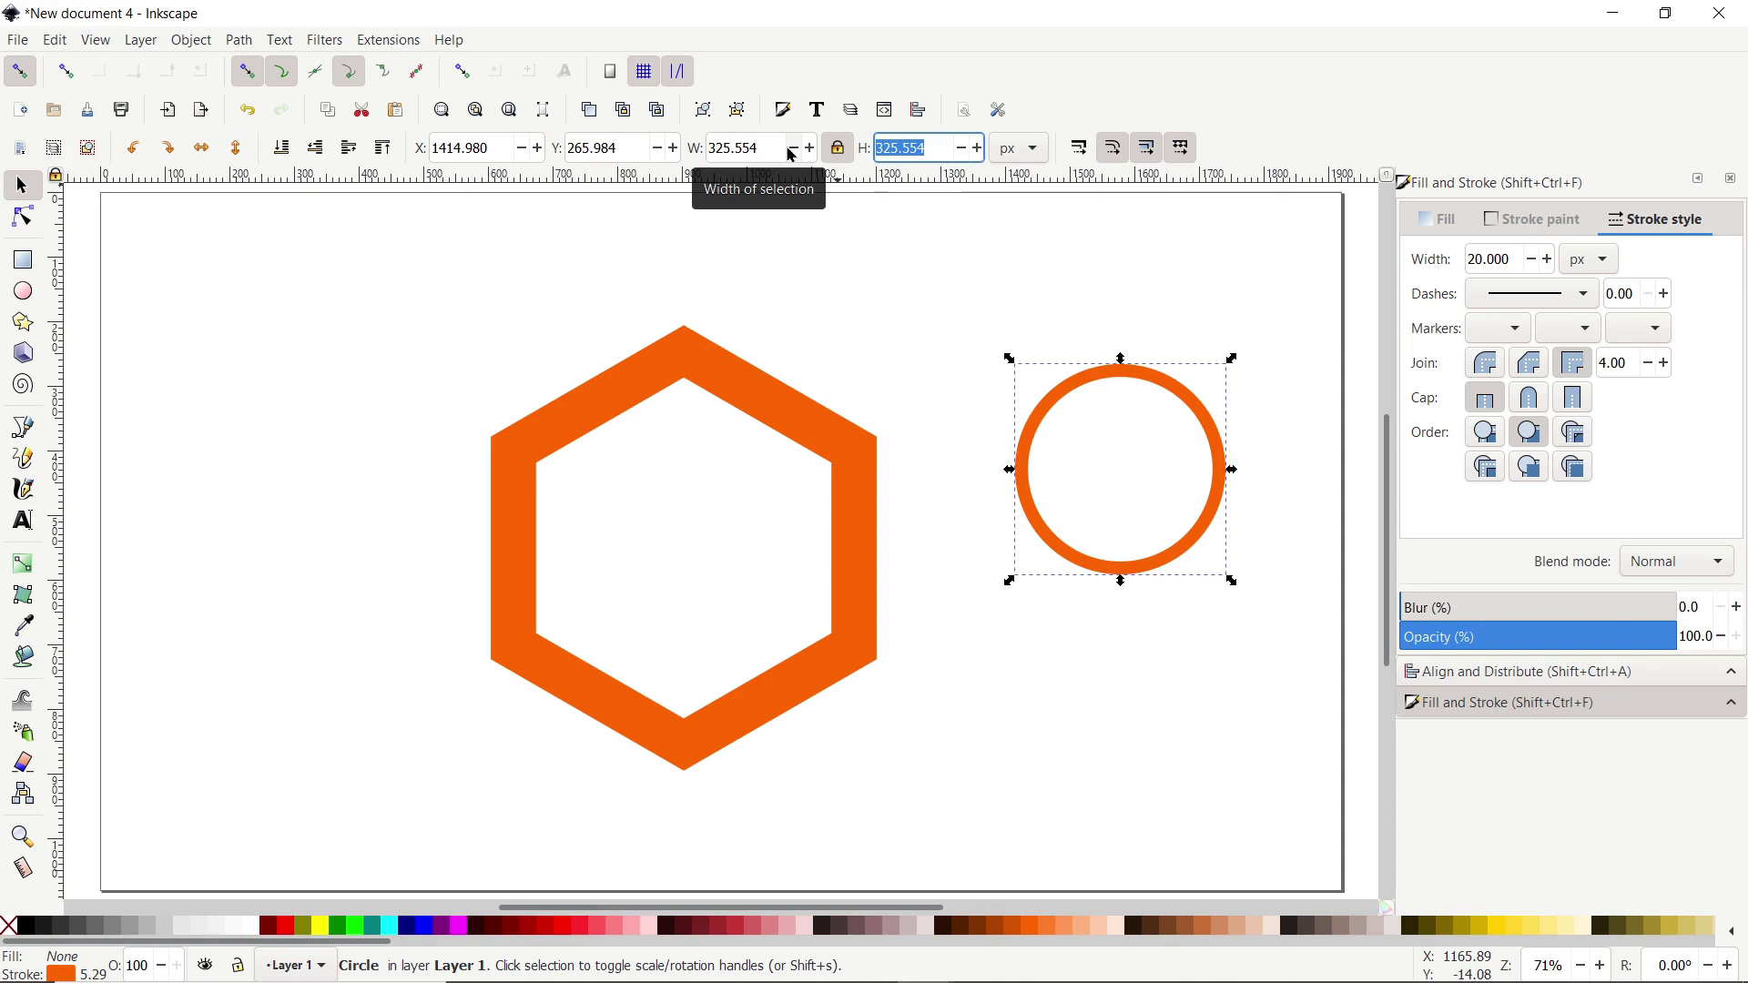
pyautogui.write('260')
pyautogui.press('Return')
# - Center the hexagon and circle horizontally and vertically relative to the page
pyautogui.moveTo(1289, 235); pyautogui.dragTo(420, 855)
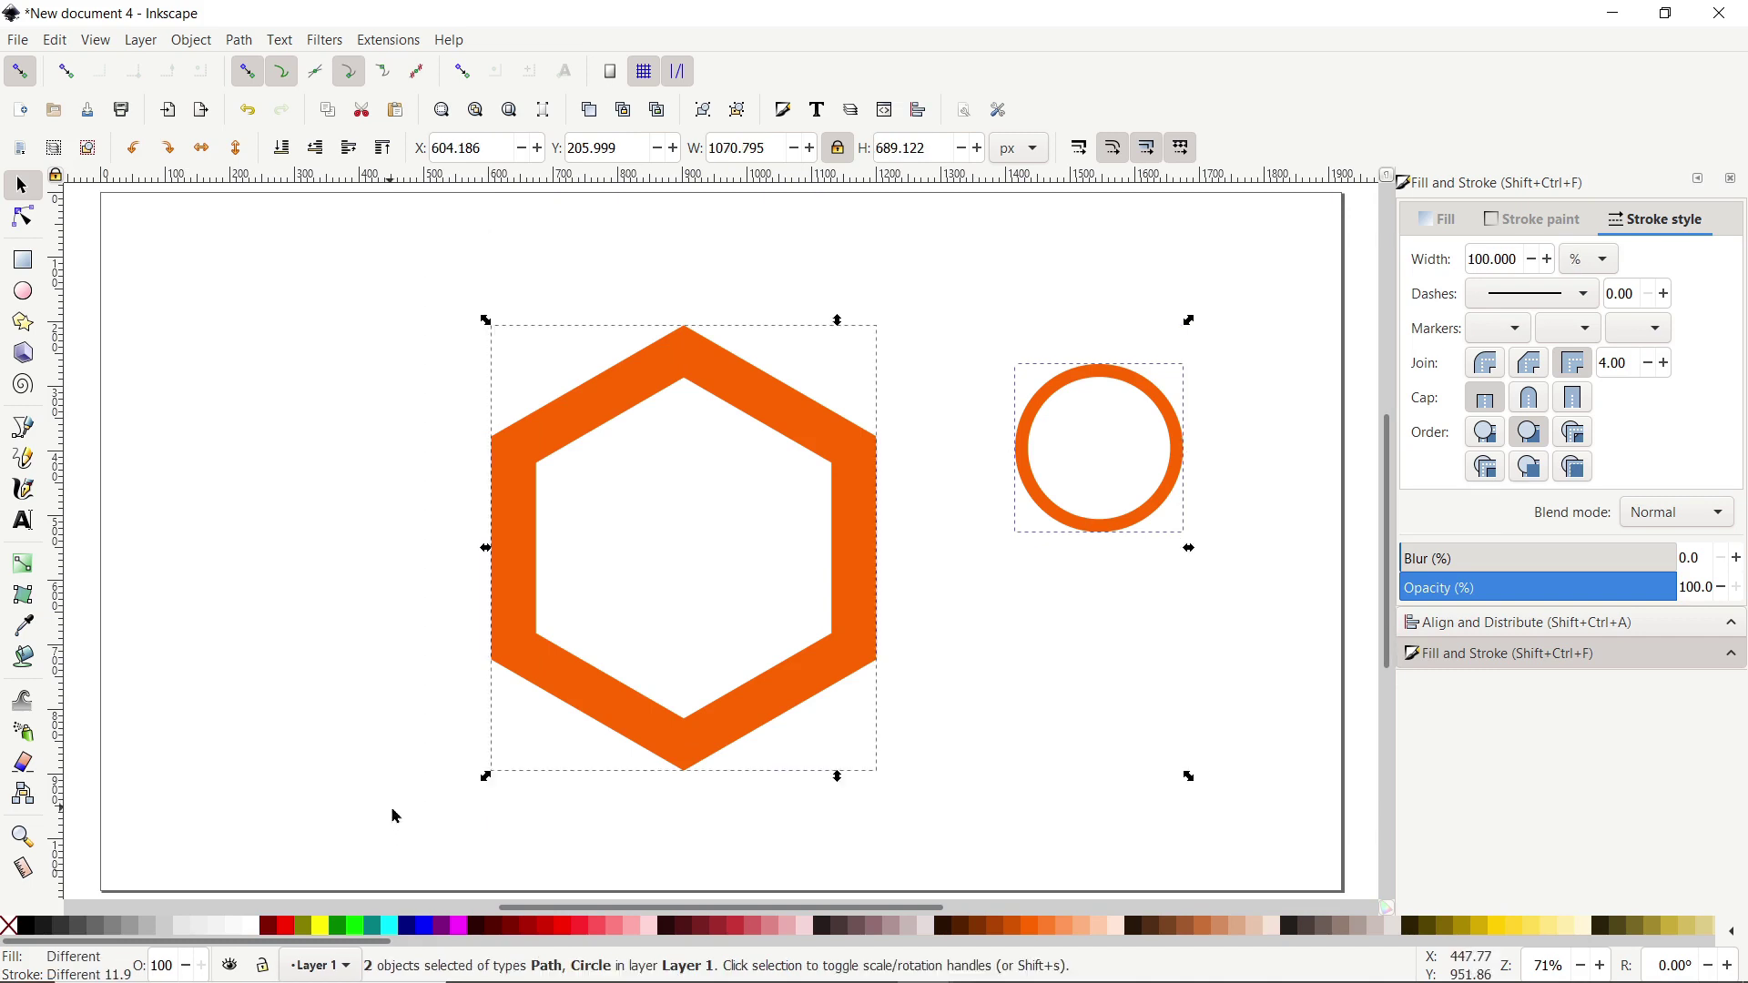
pyautogui.click(1471, 624)
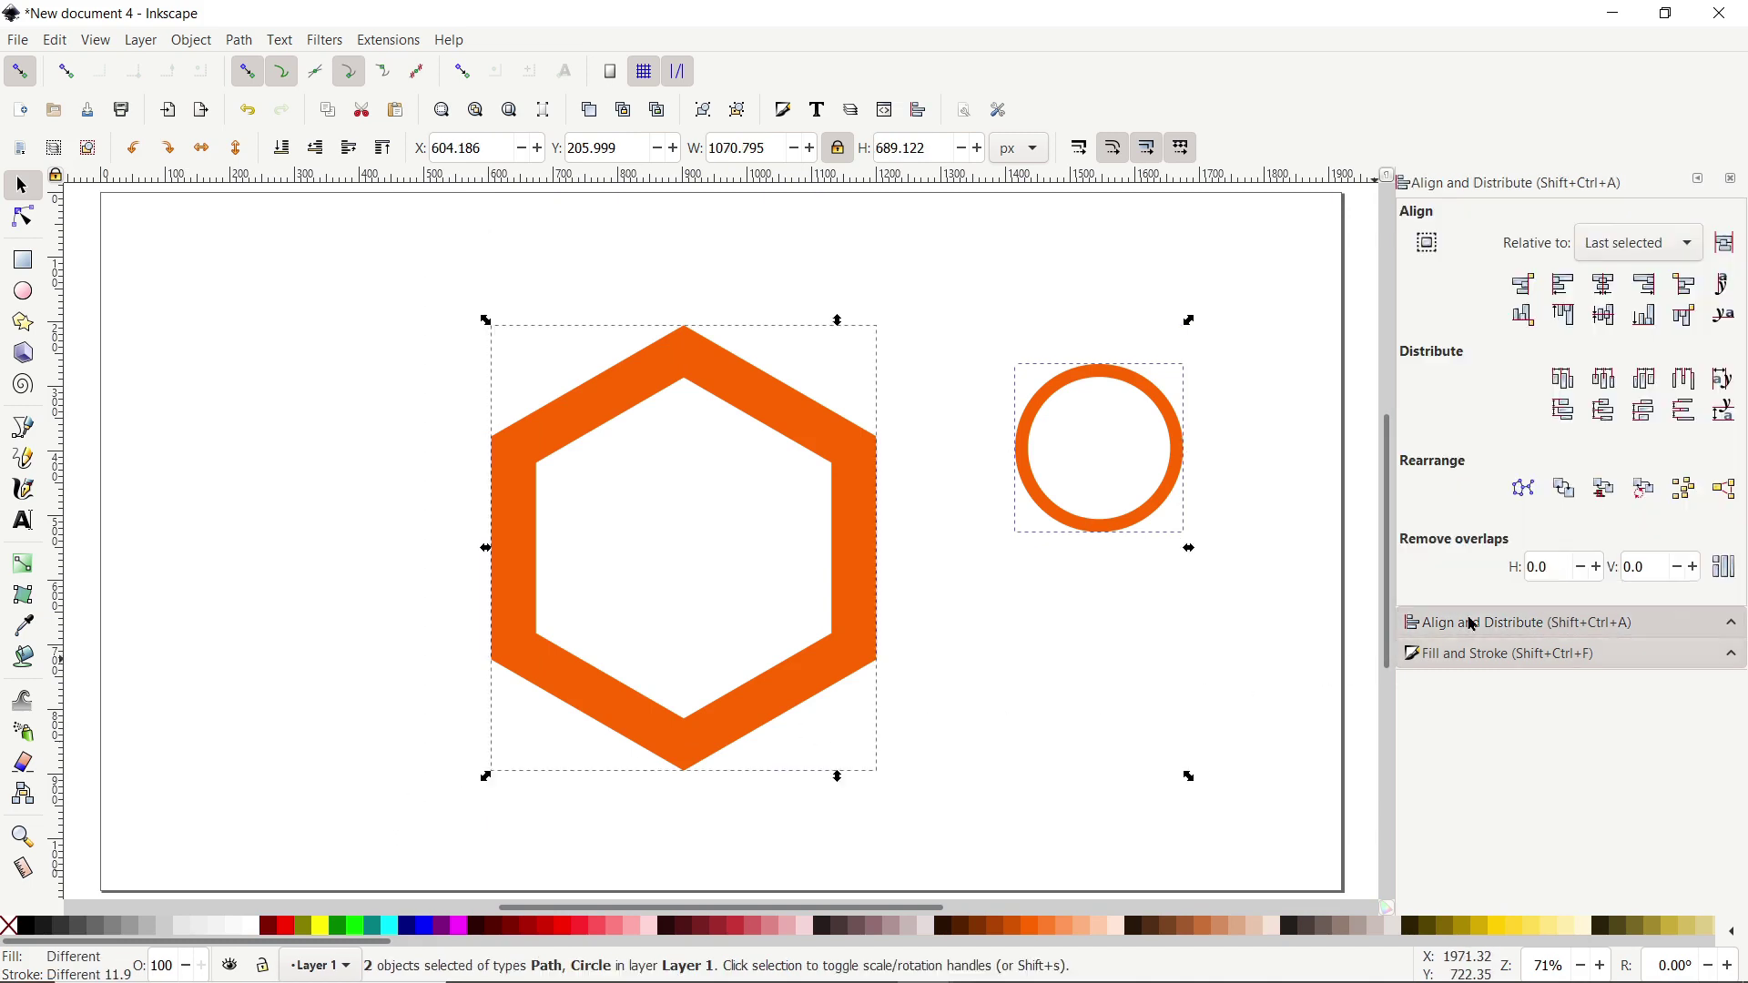
pyautogui.click(1652, 246)
pyautogui.click(1604, 366)
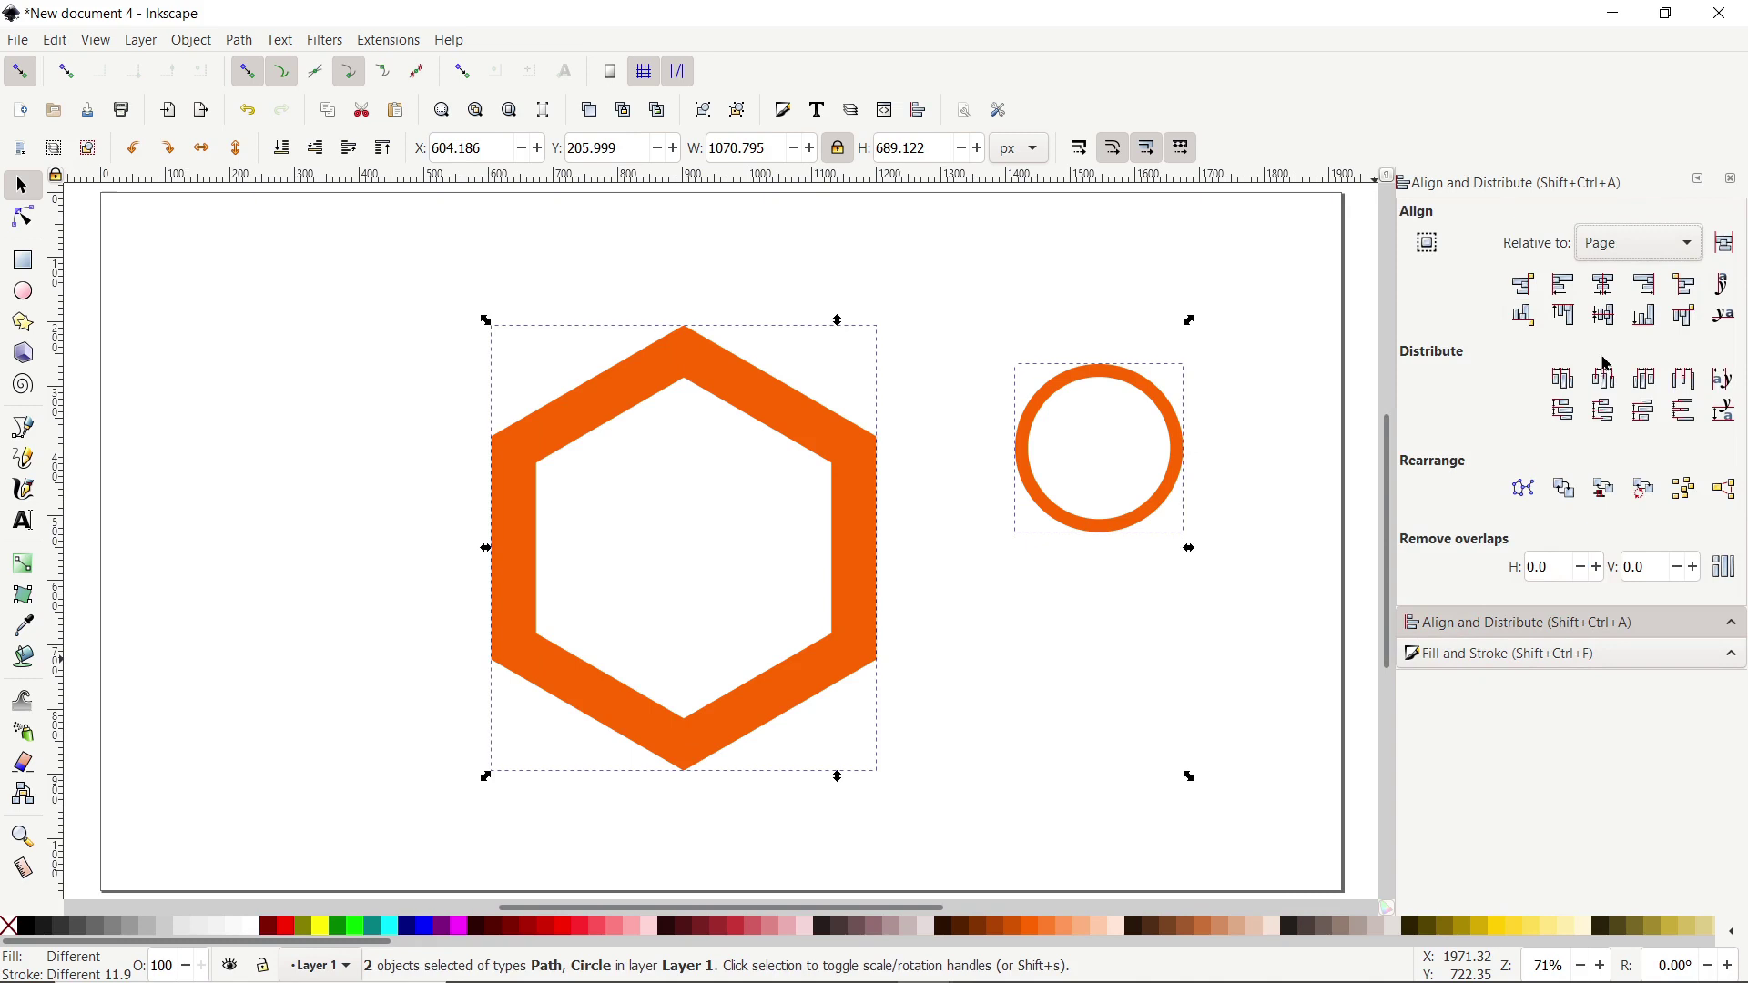
pyautogui.click(1610, 291)
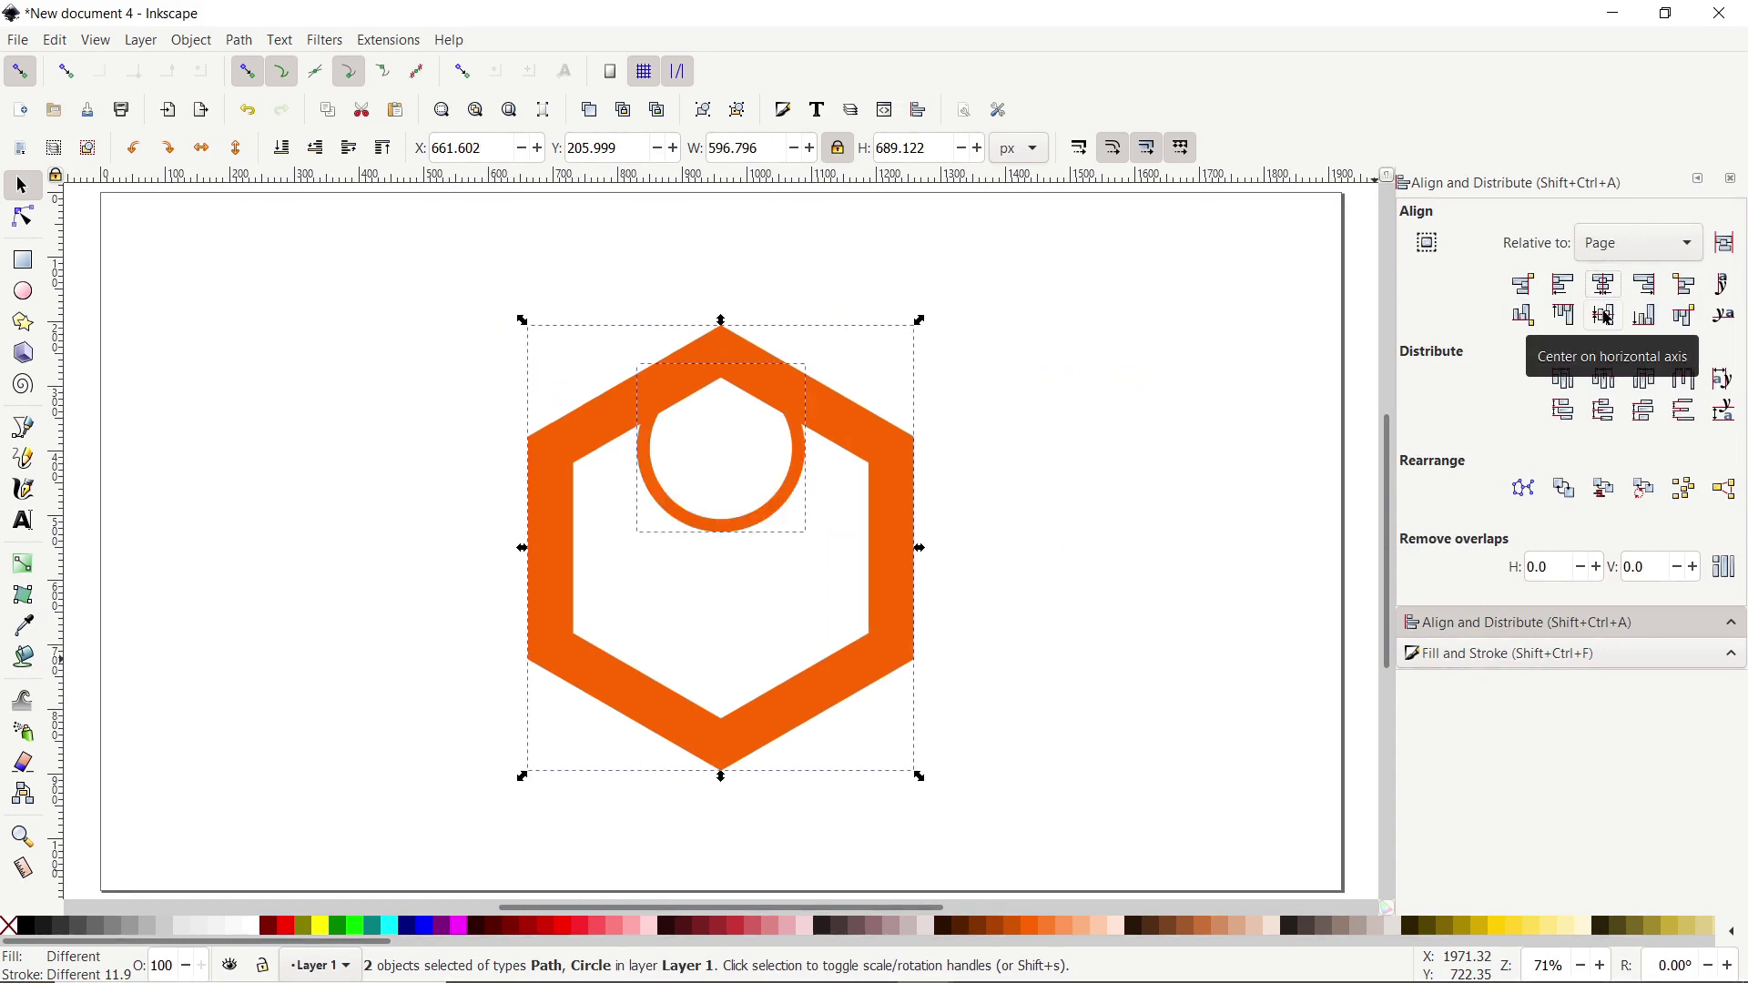
pyautogui.click(1607, 317)
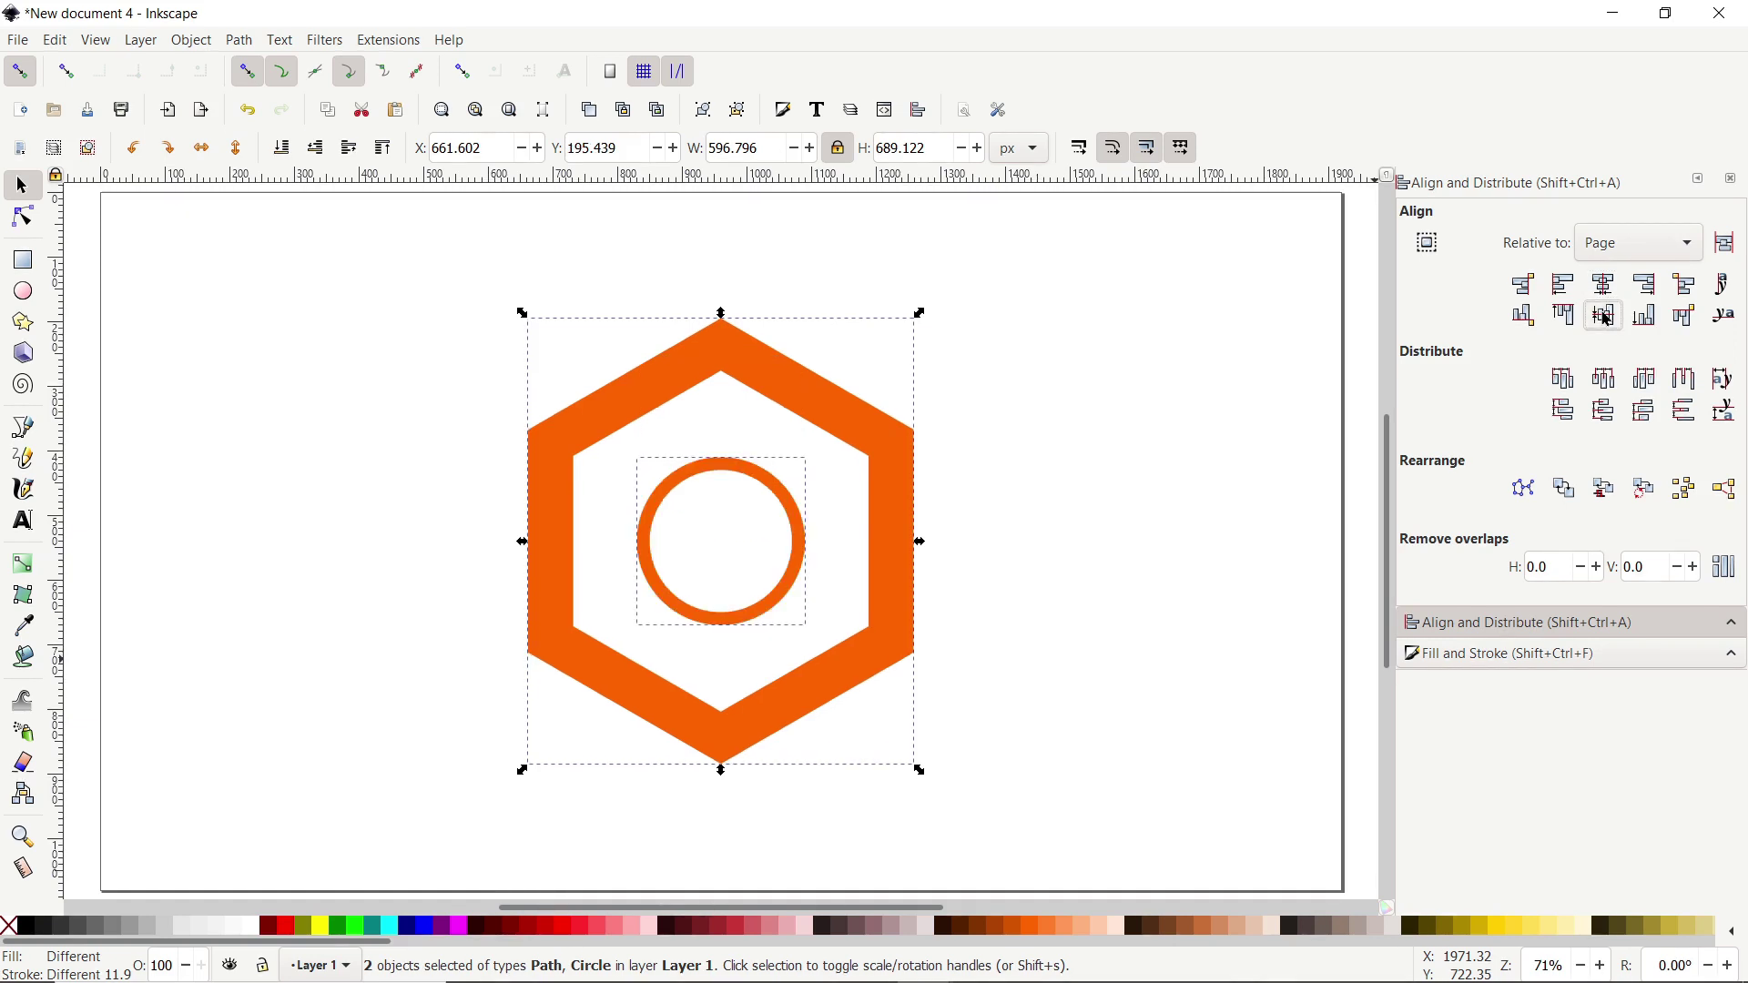
pyautogui.click(240, 40)
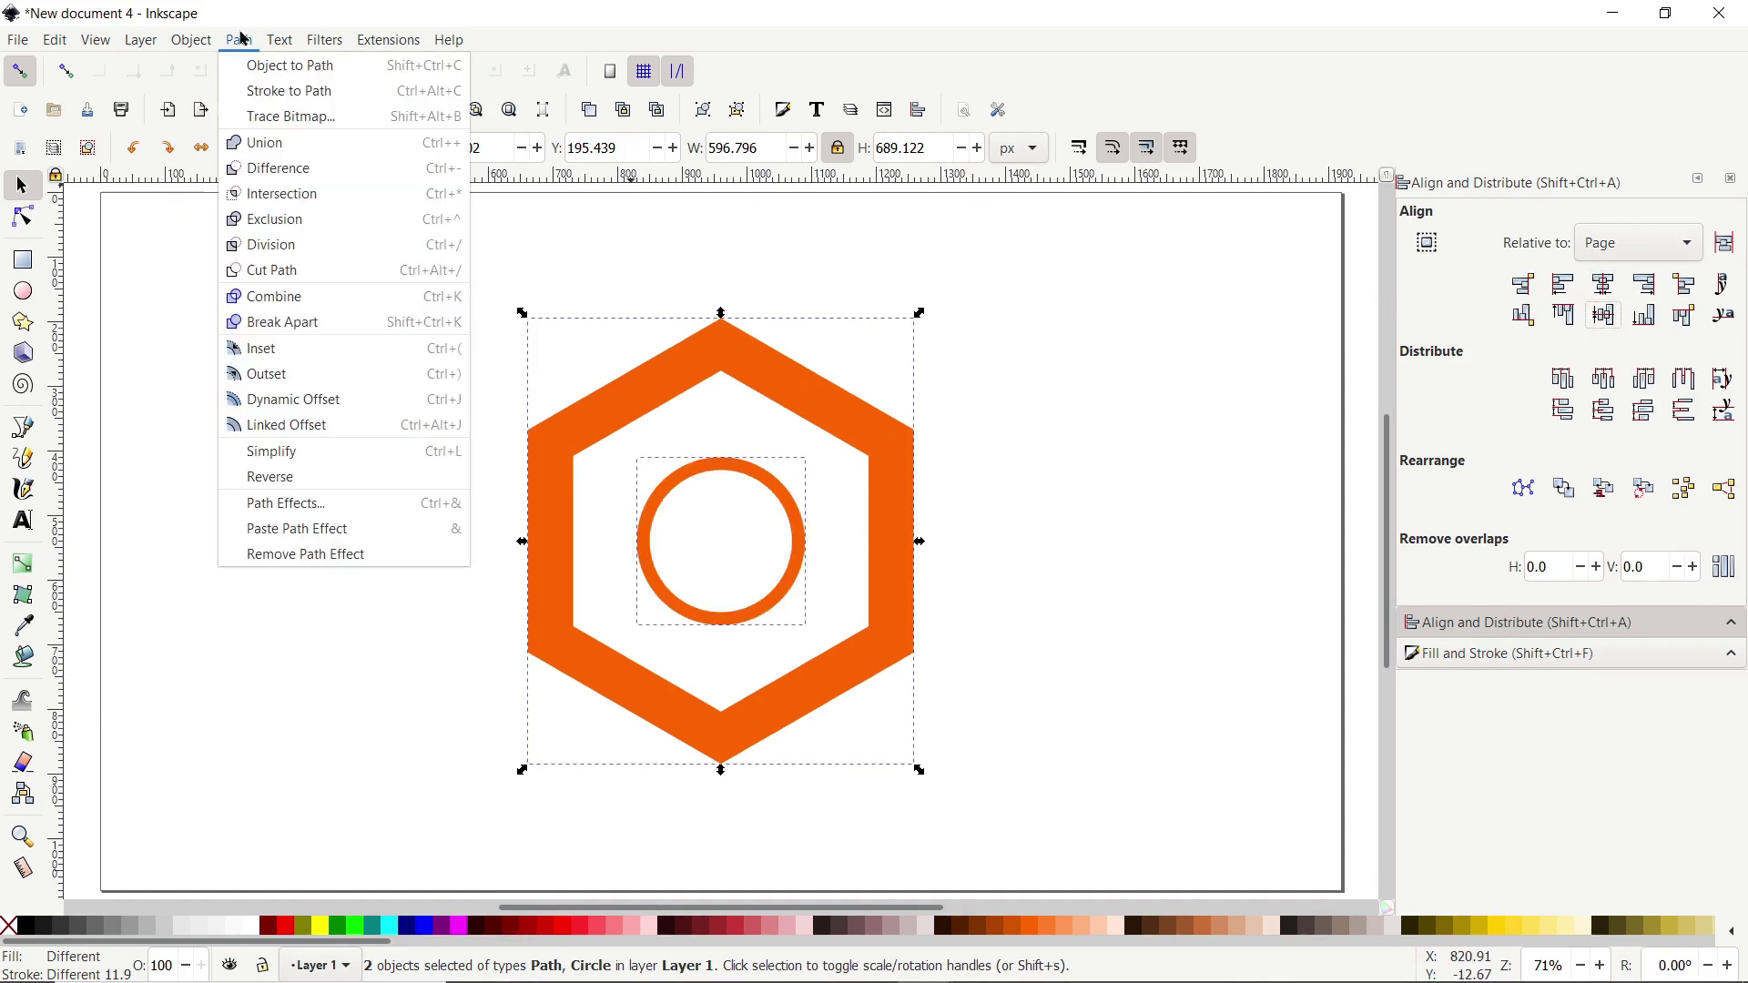
# - Apply Path > Stroke to Path to the selected ring and hexagon
pyautogui.click(284, 94)
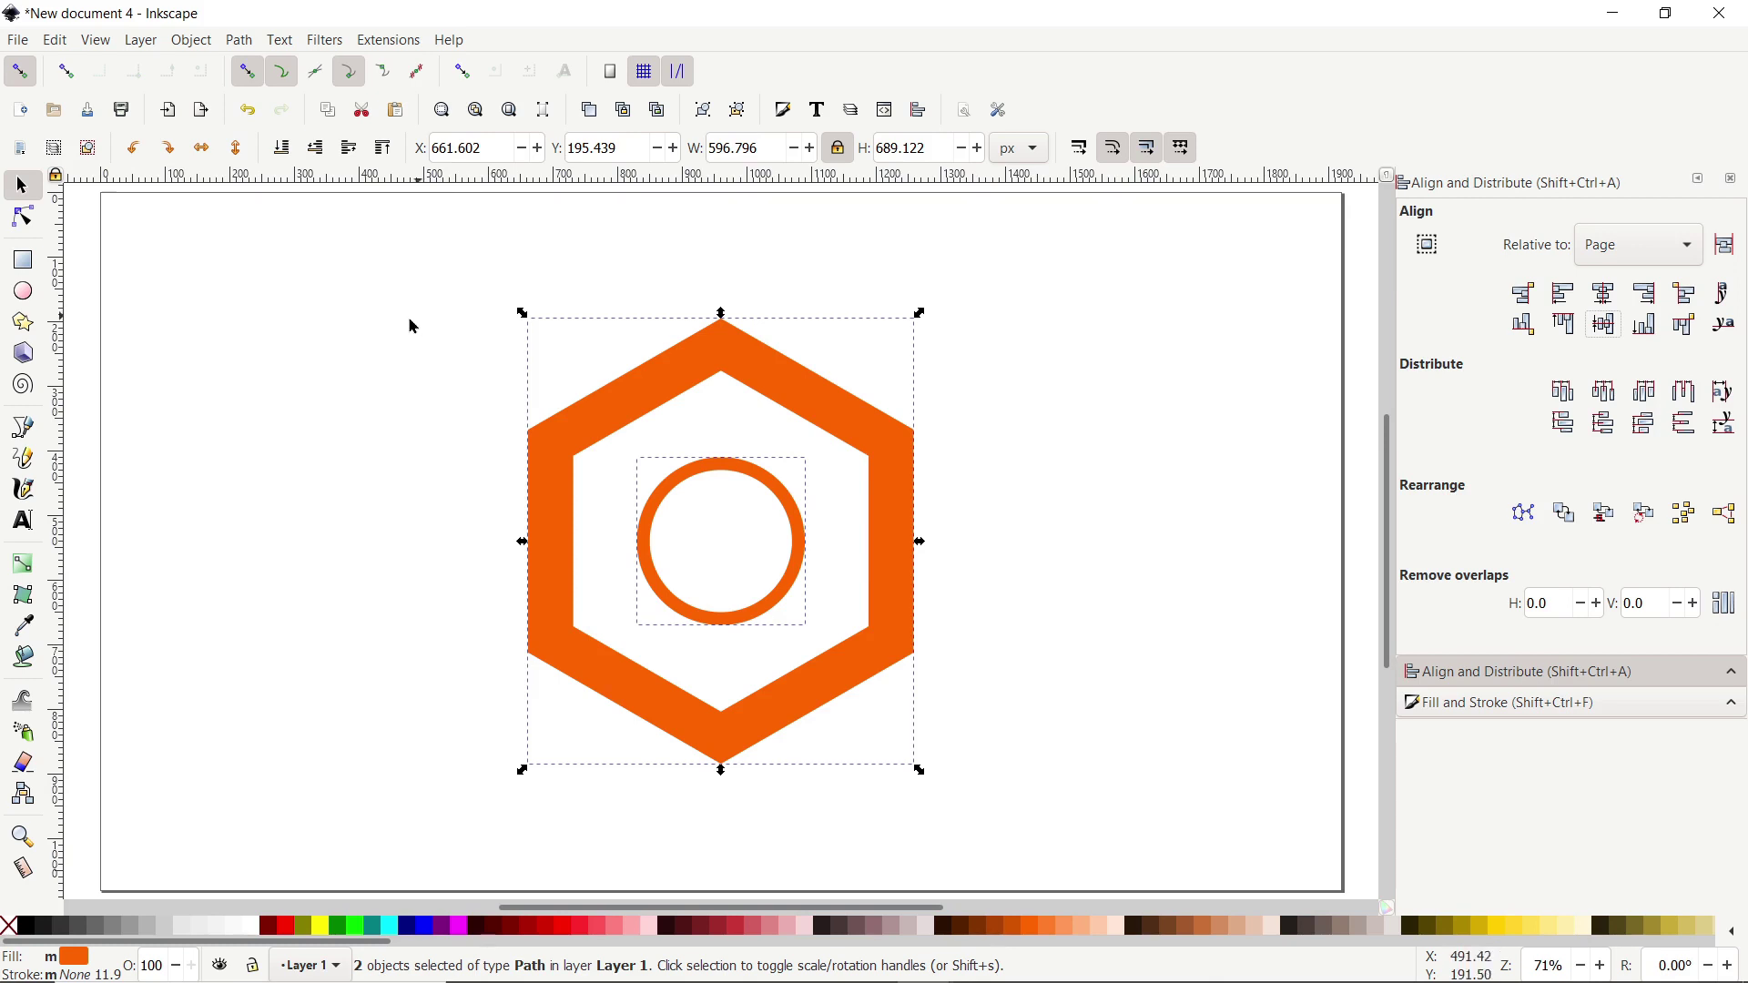
# - Draw a rectangle right of the hexagon with no outline and a green (#008000) fill
pyautogui.click(23, 262)
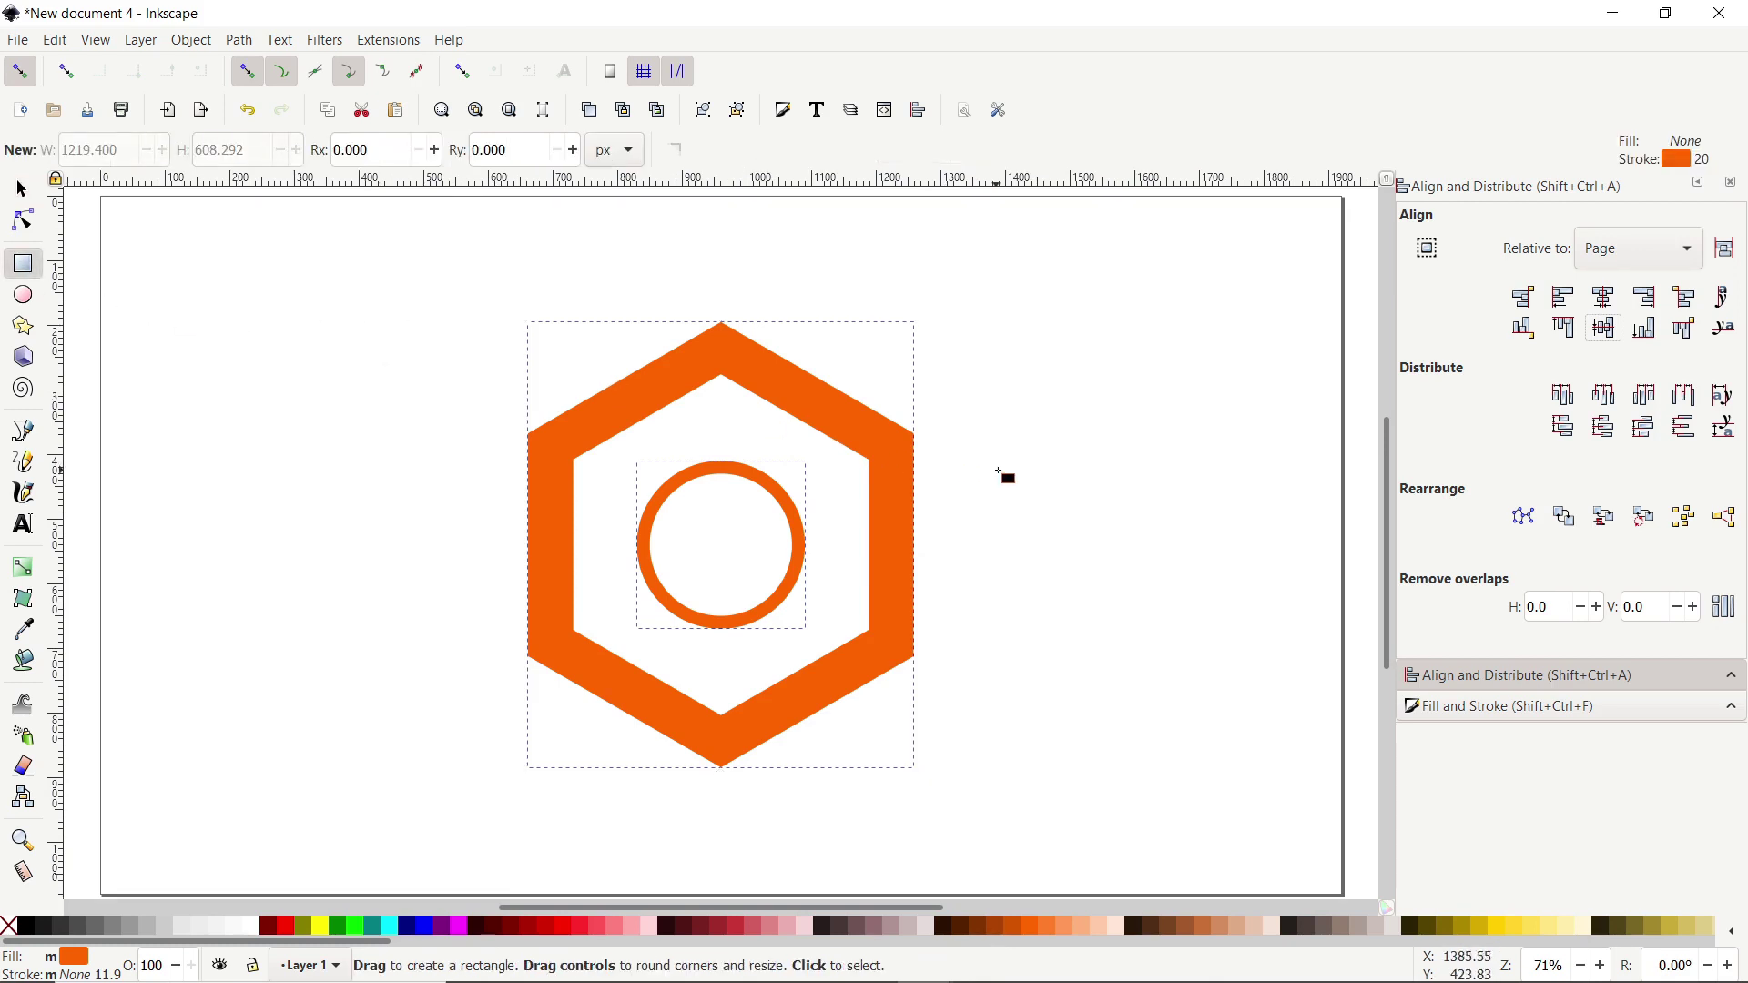
pyautogui.moveTo(985, 445); pyautogui.dragTo(1203, 525)
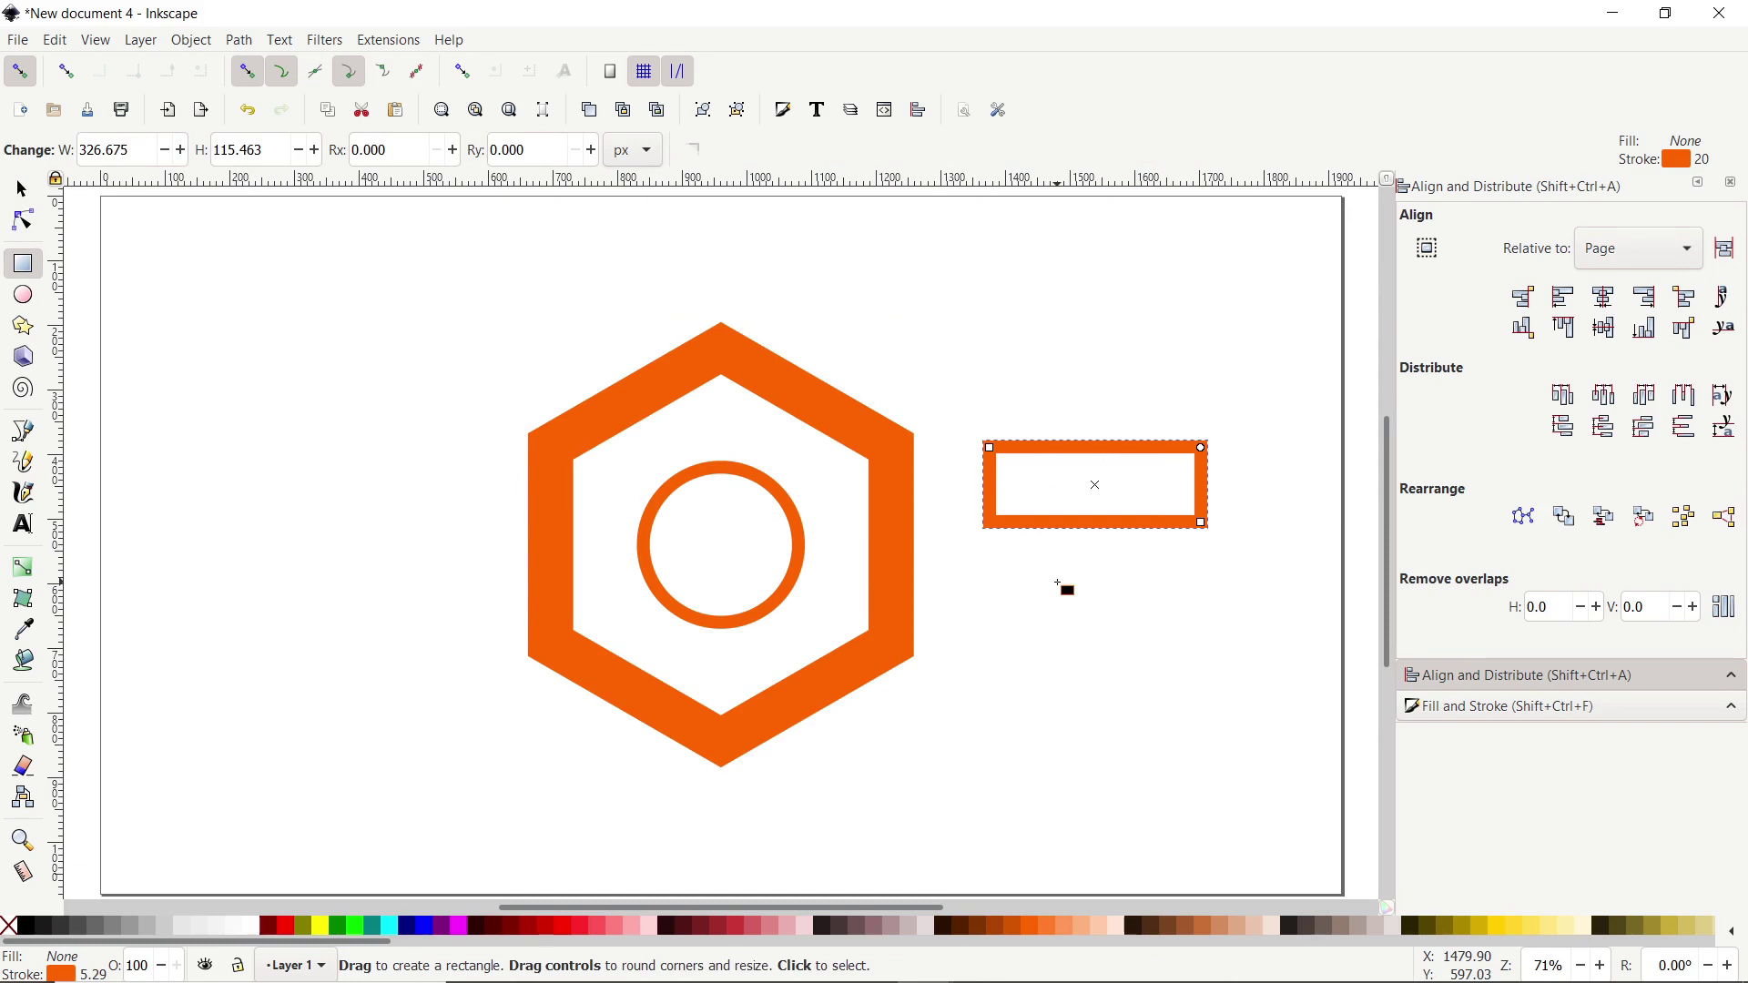
pyautogui.press('shift')
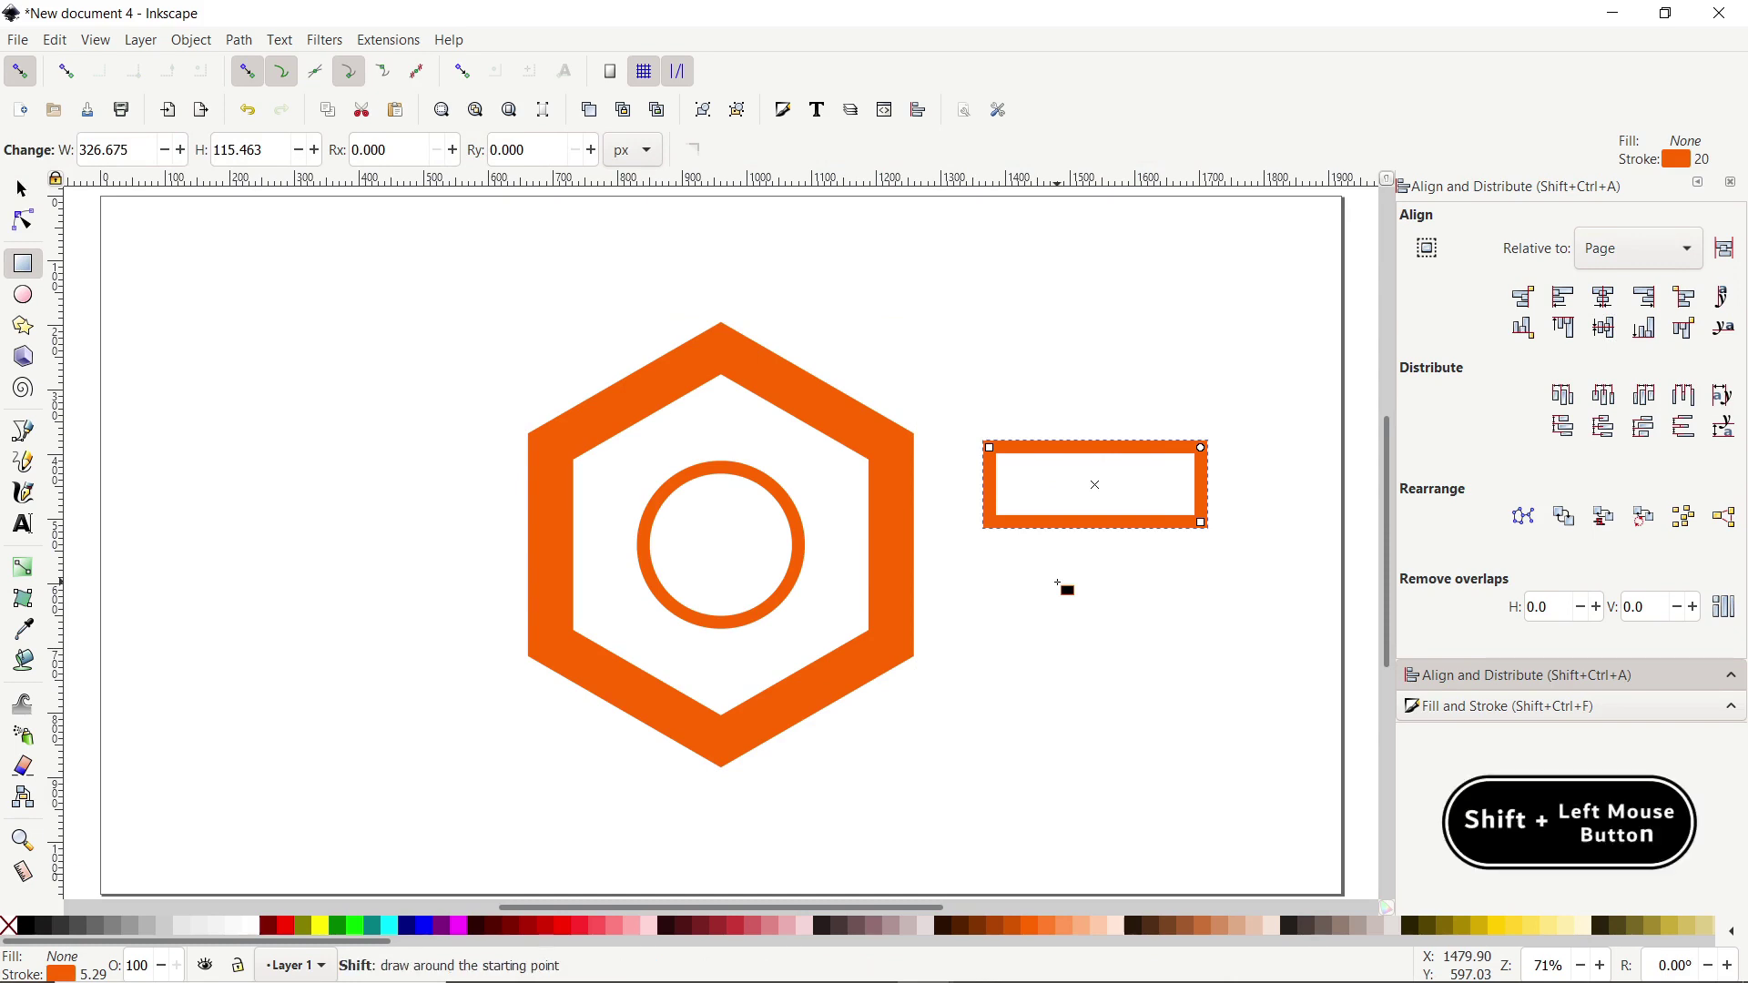
pyautogui.keyDown('shift'); pyautogui.click(10, 930); pyautogui.keyUp('shift')
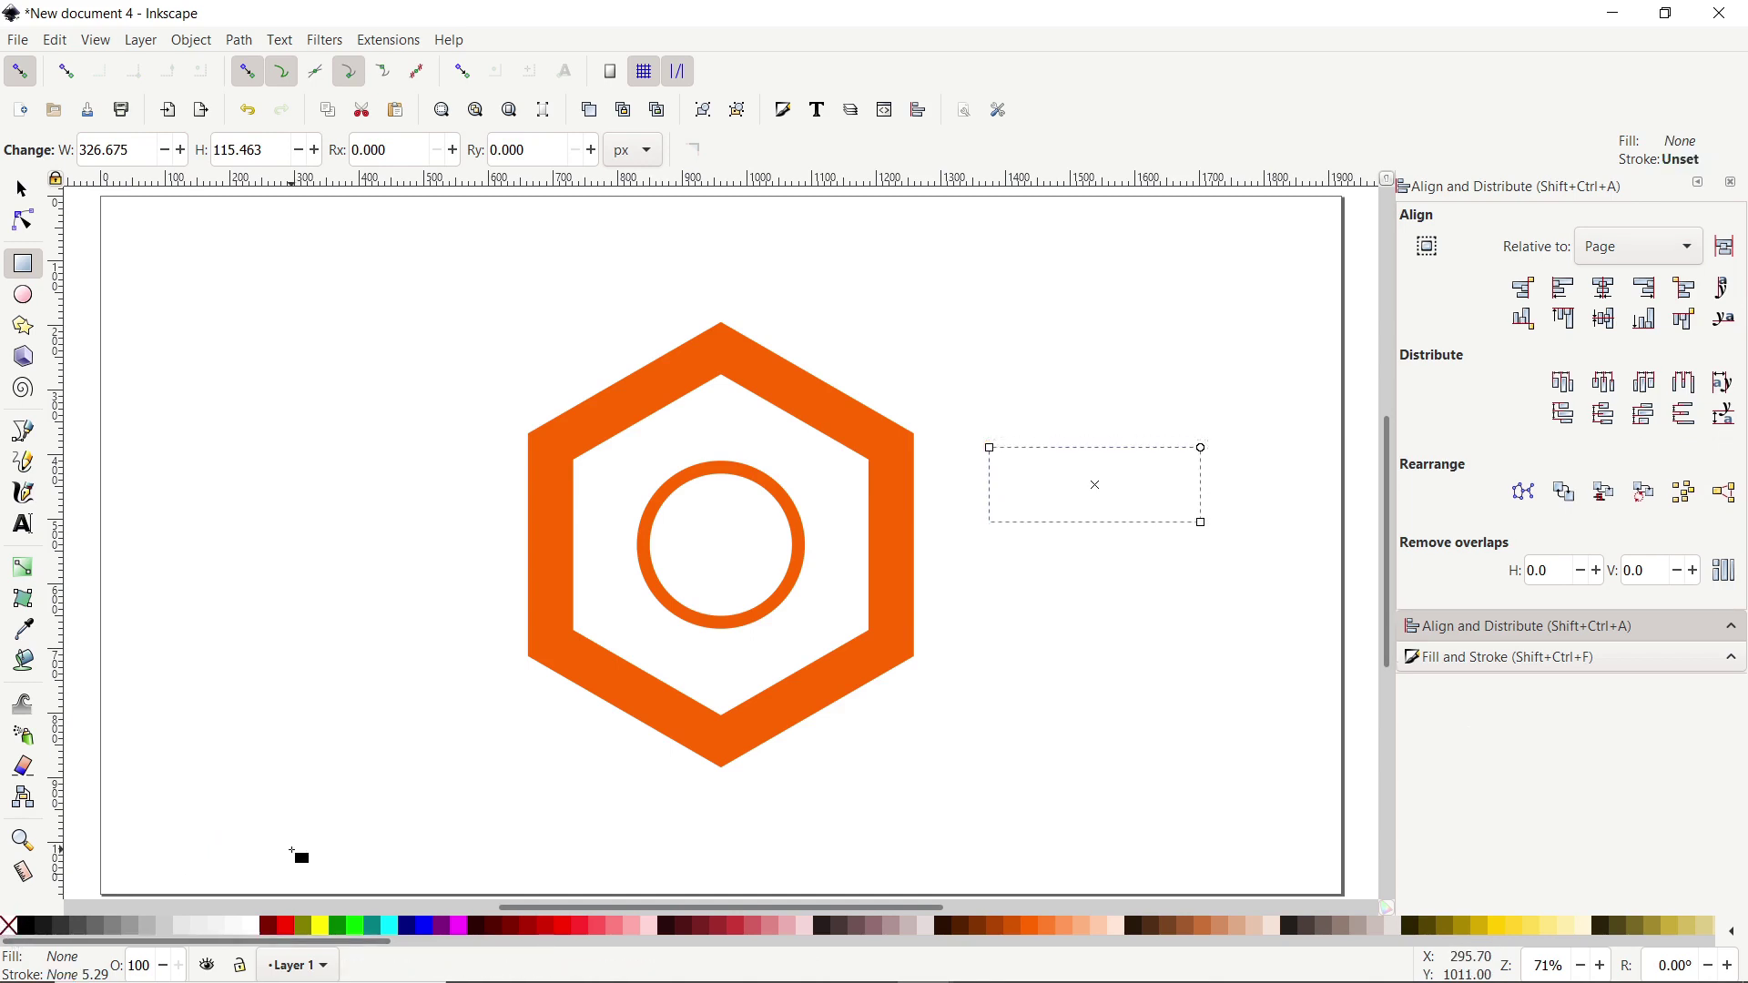
pyautogui.click(345, 928)
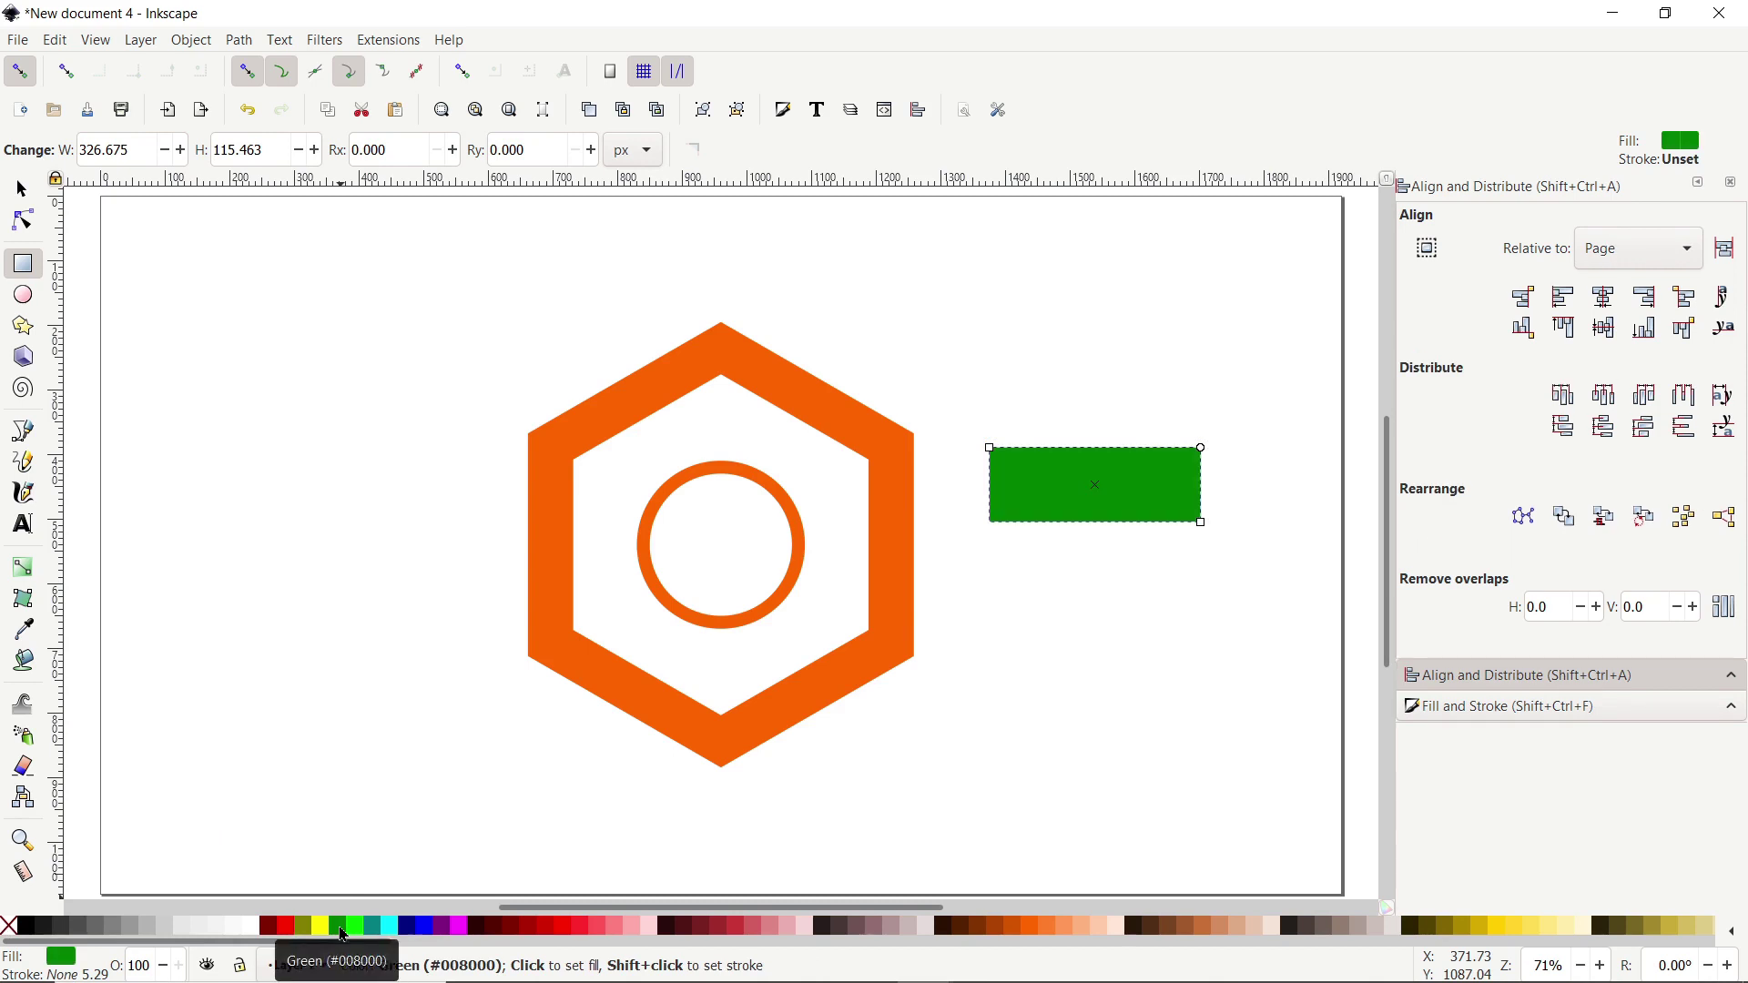
pyautogui.click(21, 188)
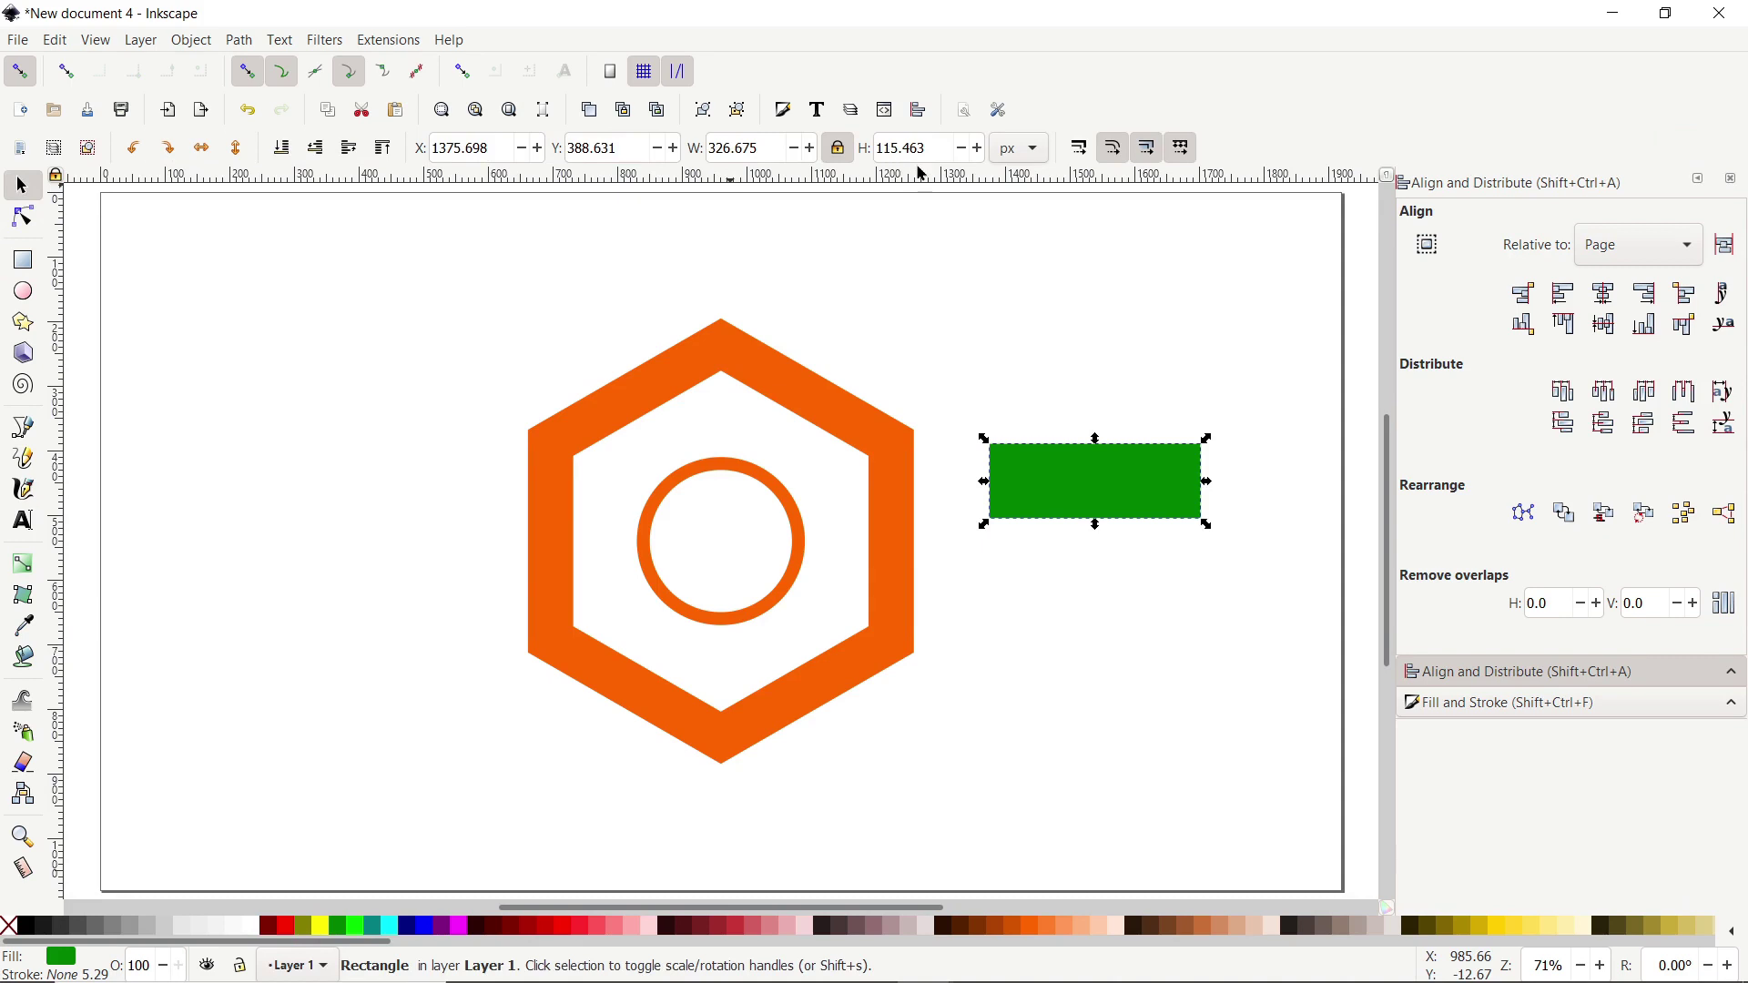
# - Unlock the aspect ratio and resize the green rectangle to 260 × 80 px
pyautogui.click(841, 150)
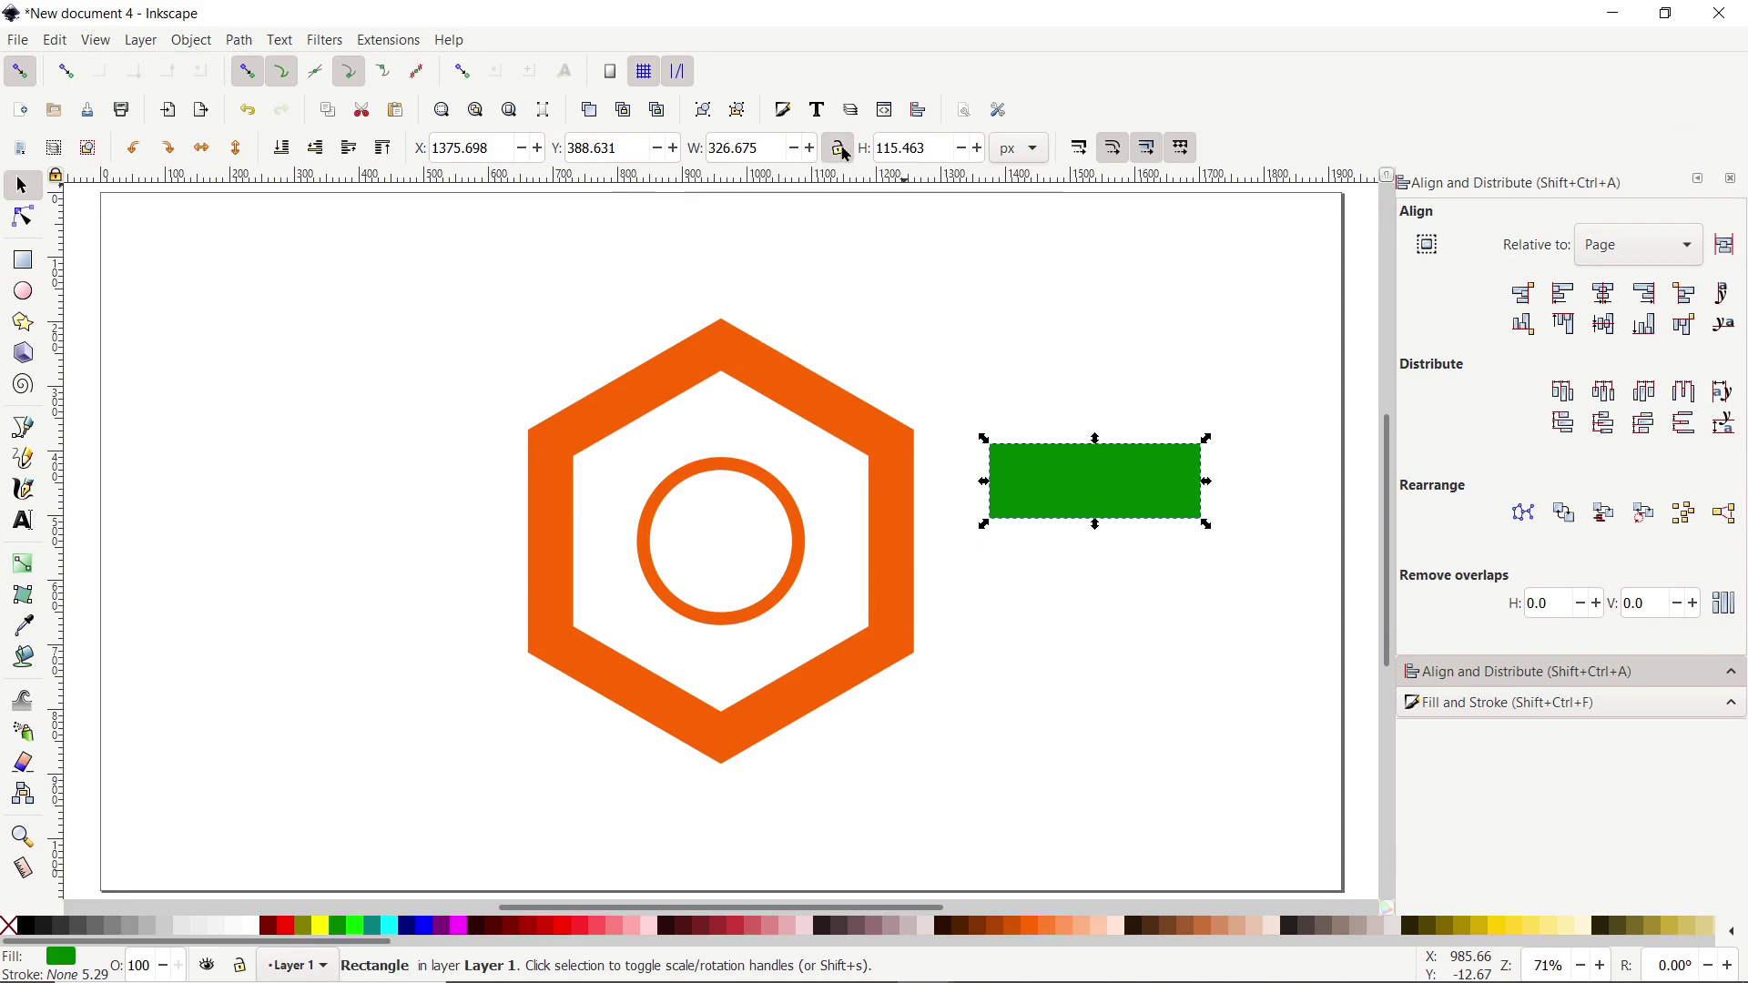
pyautogui.click(773, 148)
pyautogui.write('2')
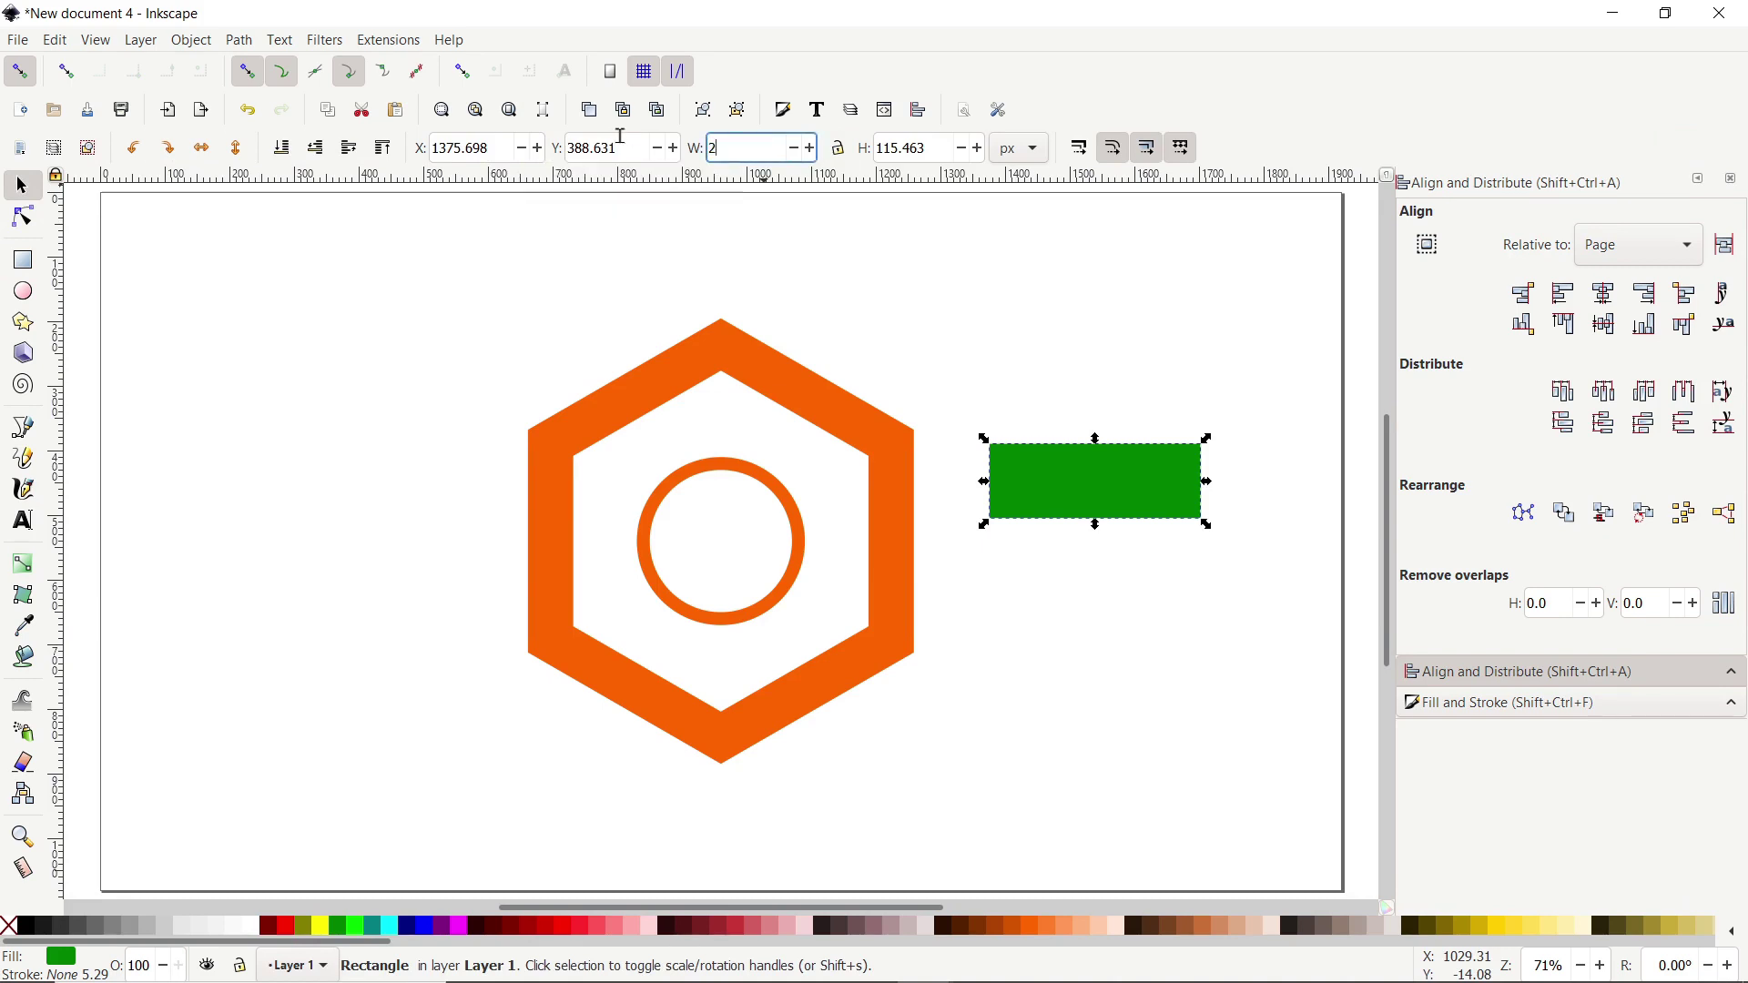
pyautogui.write('60')
pyautogui.press('Tab')
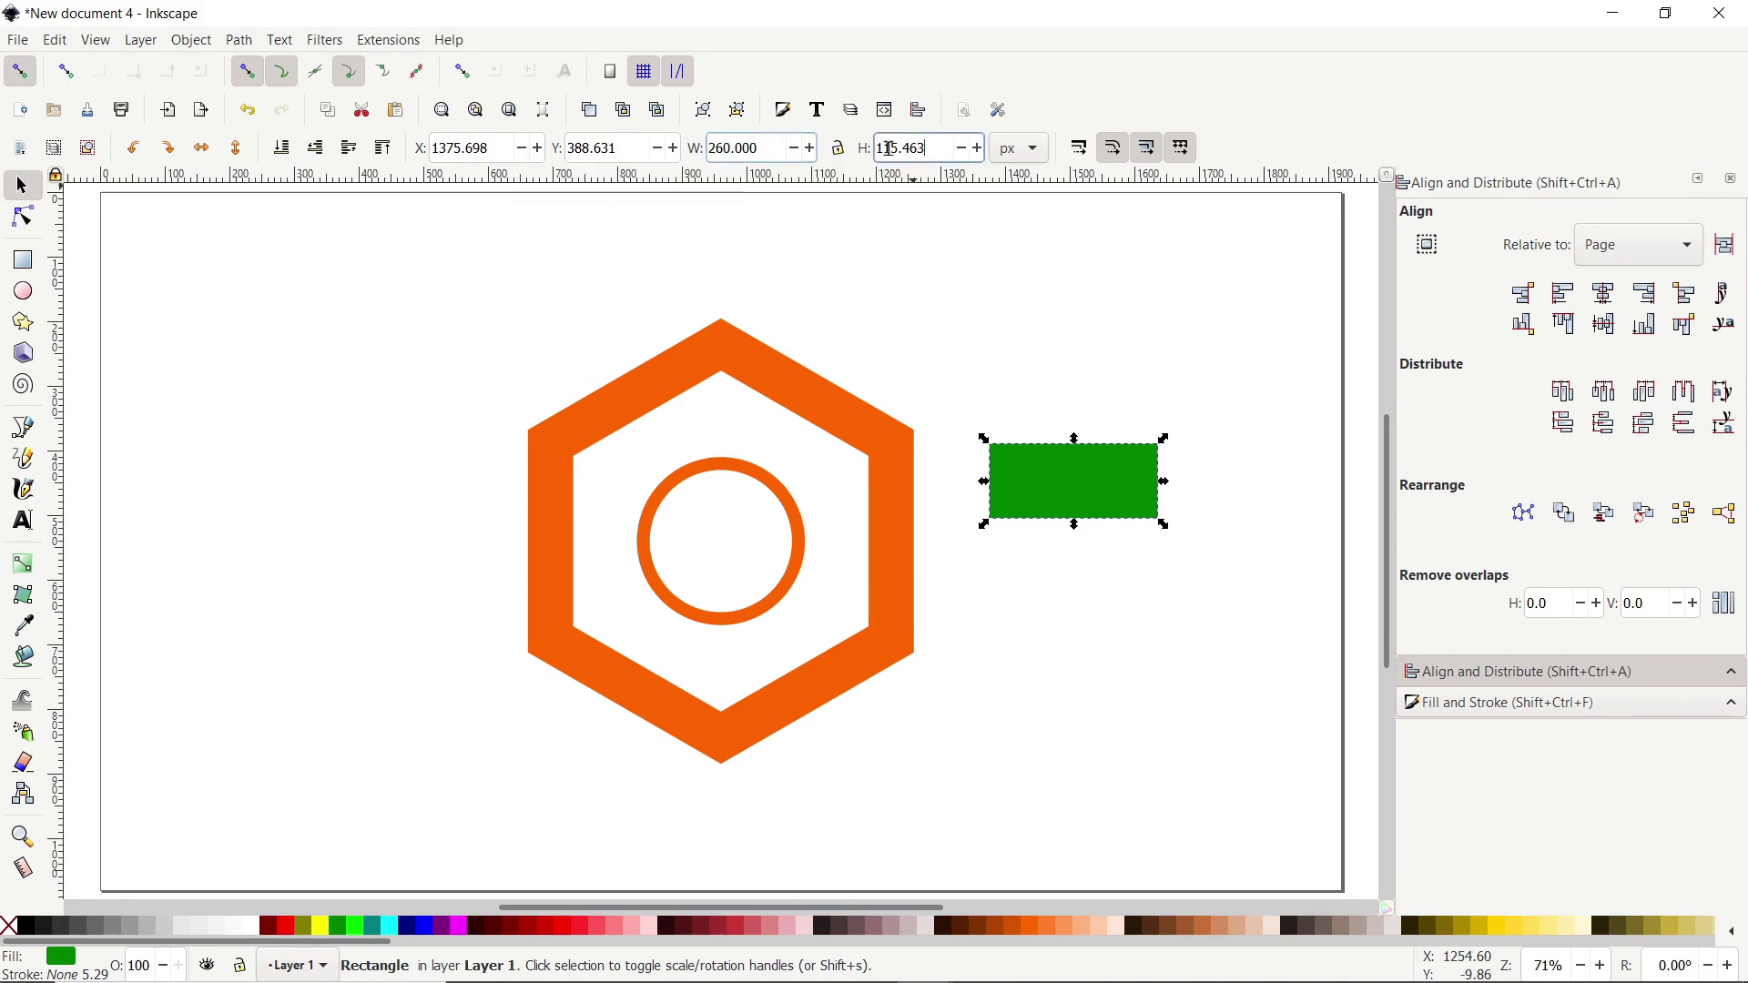
pyautogui.write('80')
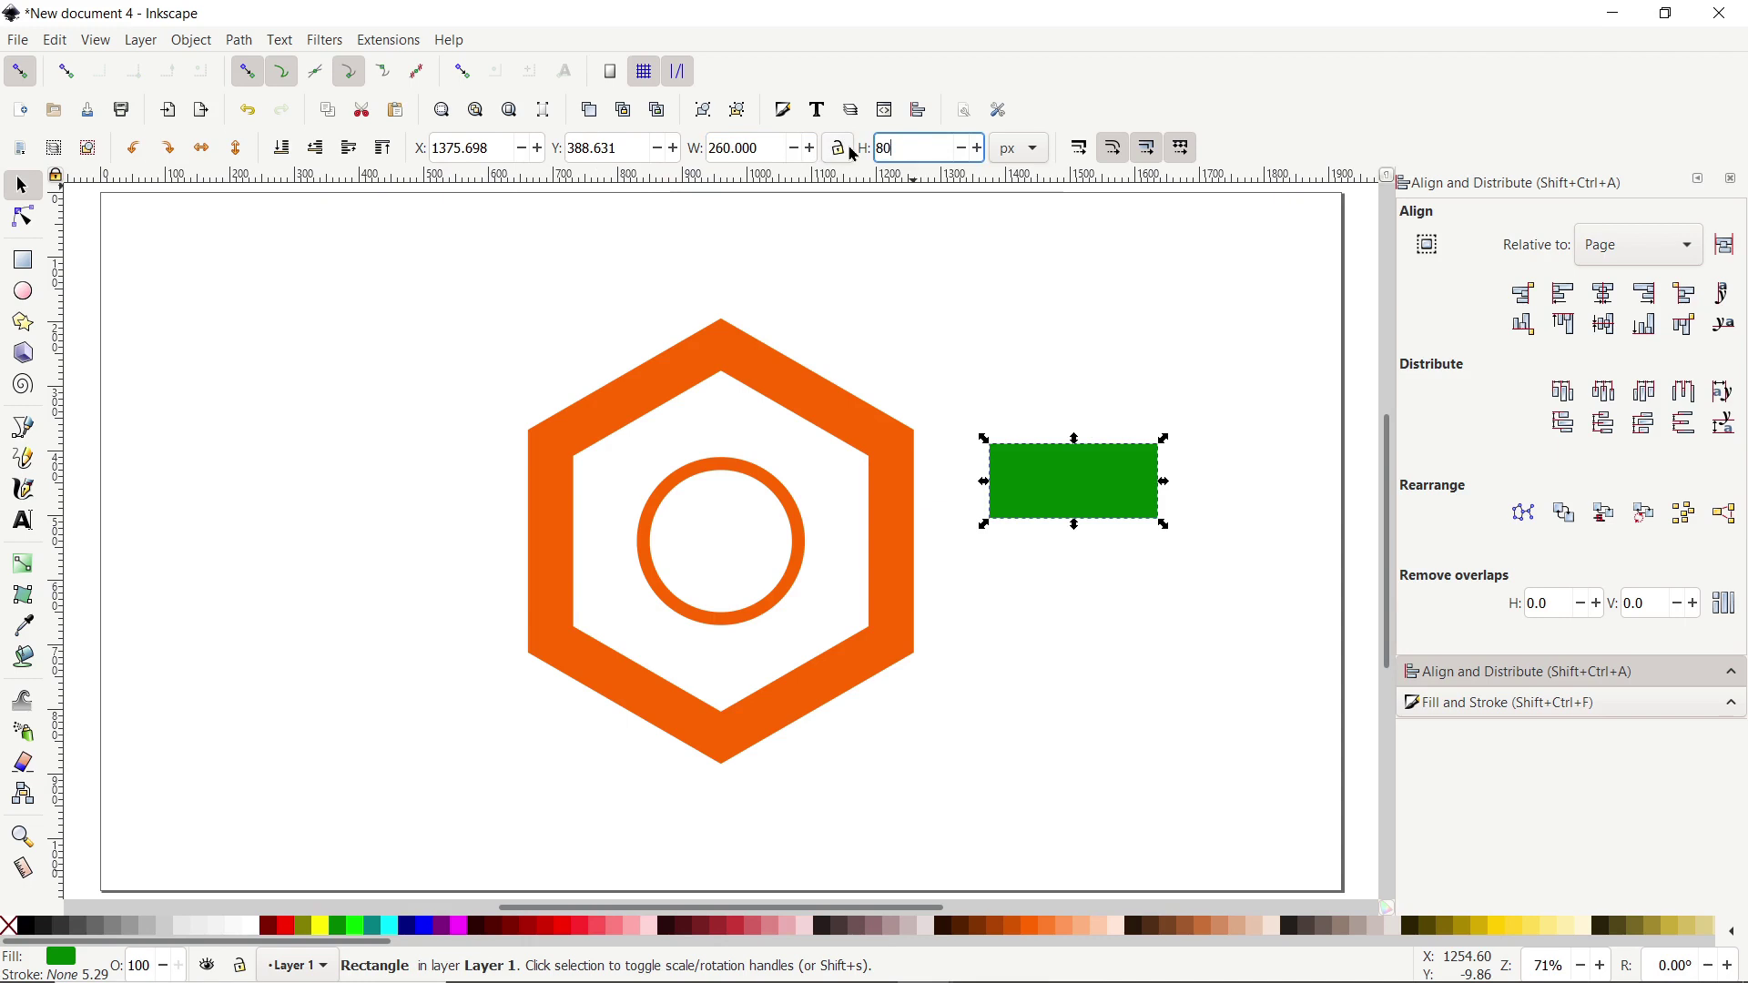
pyautogui.press('Return')
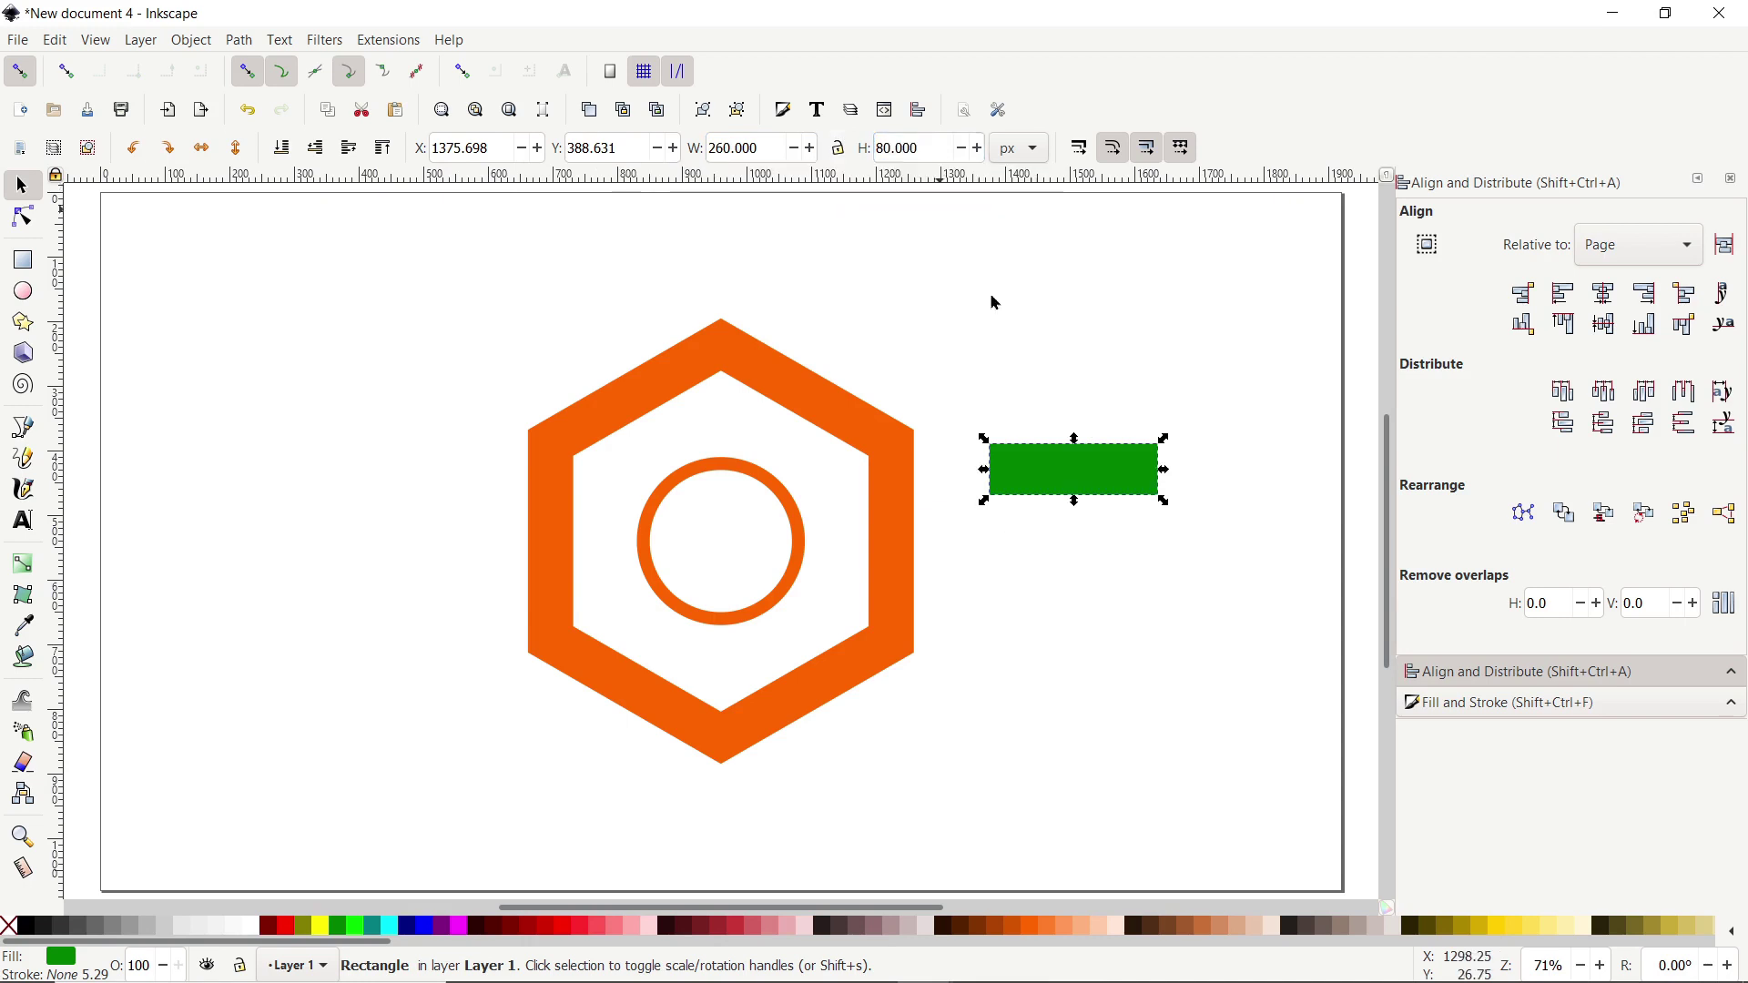
# - Duplicate the bar, move the copy straight below it, and narrow it to 170 px
pyautogui.rightClick(1046, 476)
pyautogui.click(1095, 531)
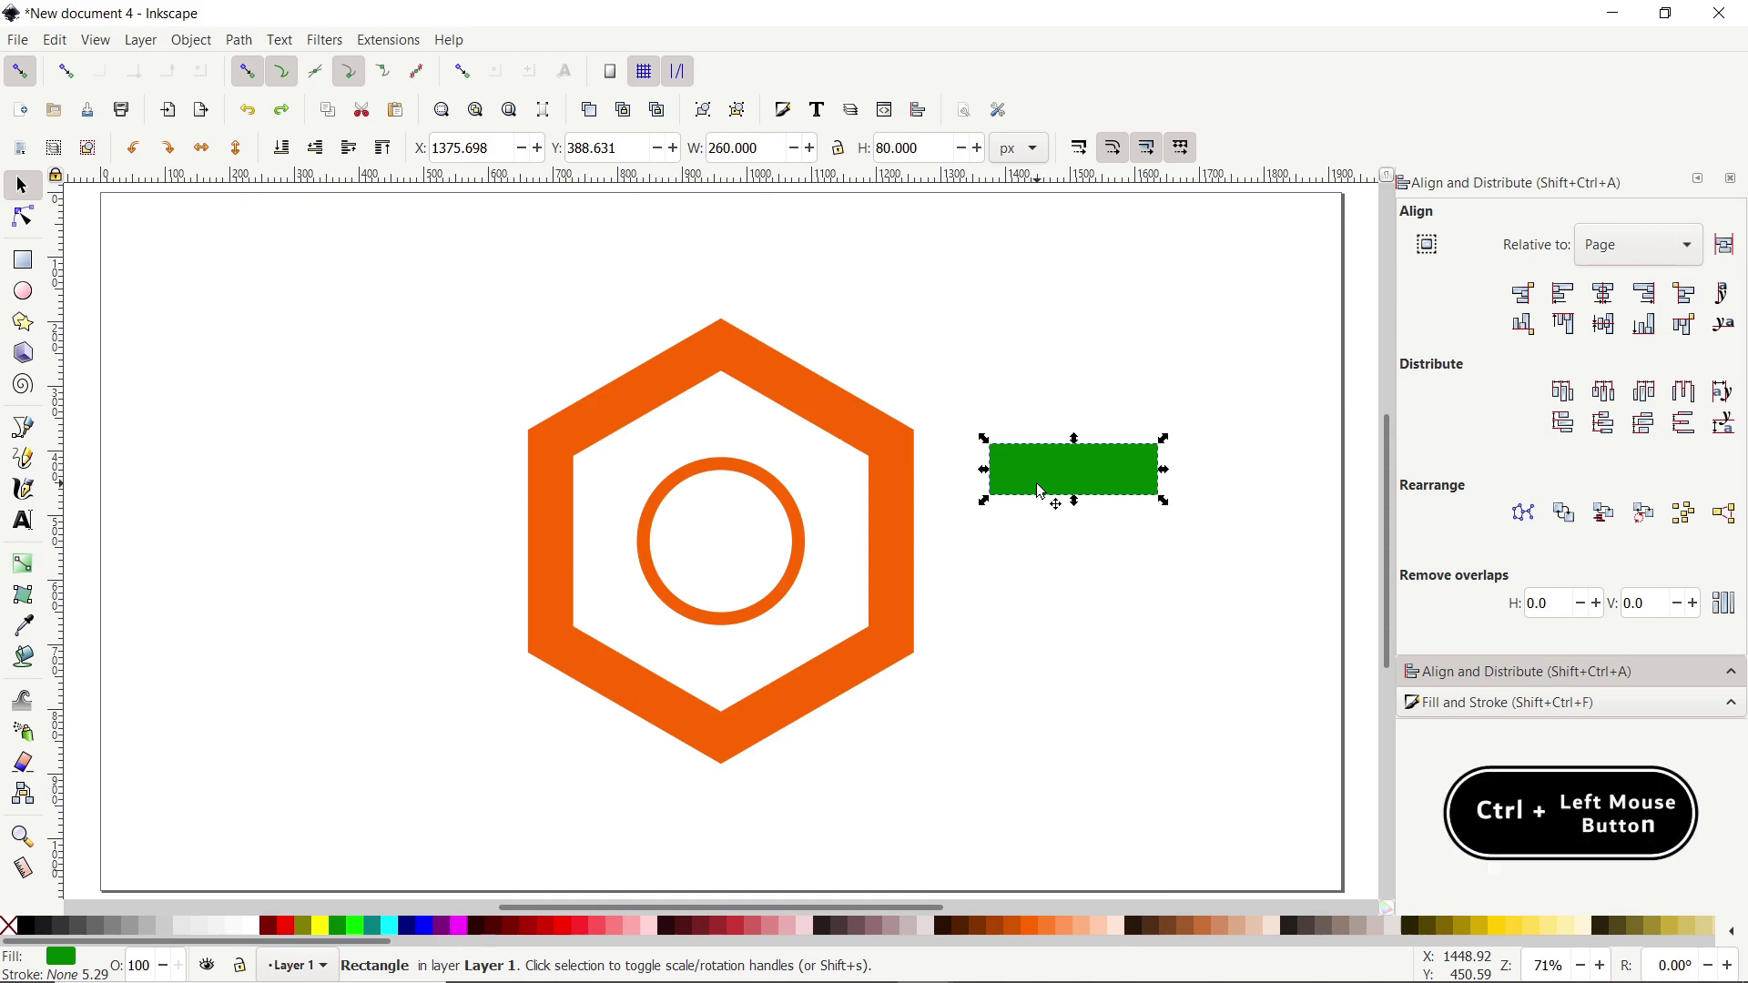
pyautogui.press('ctrl')
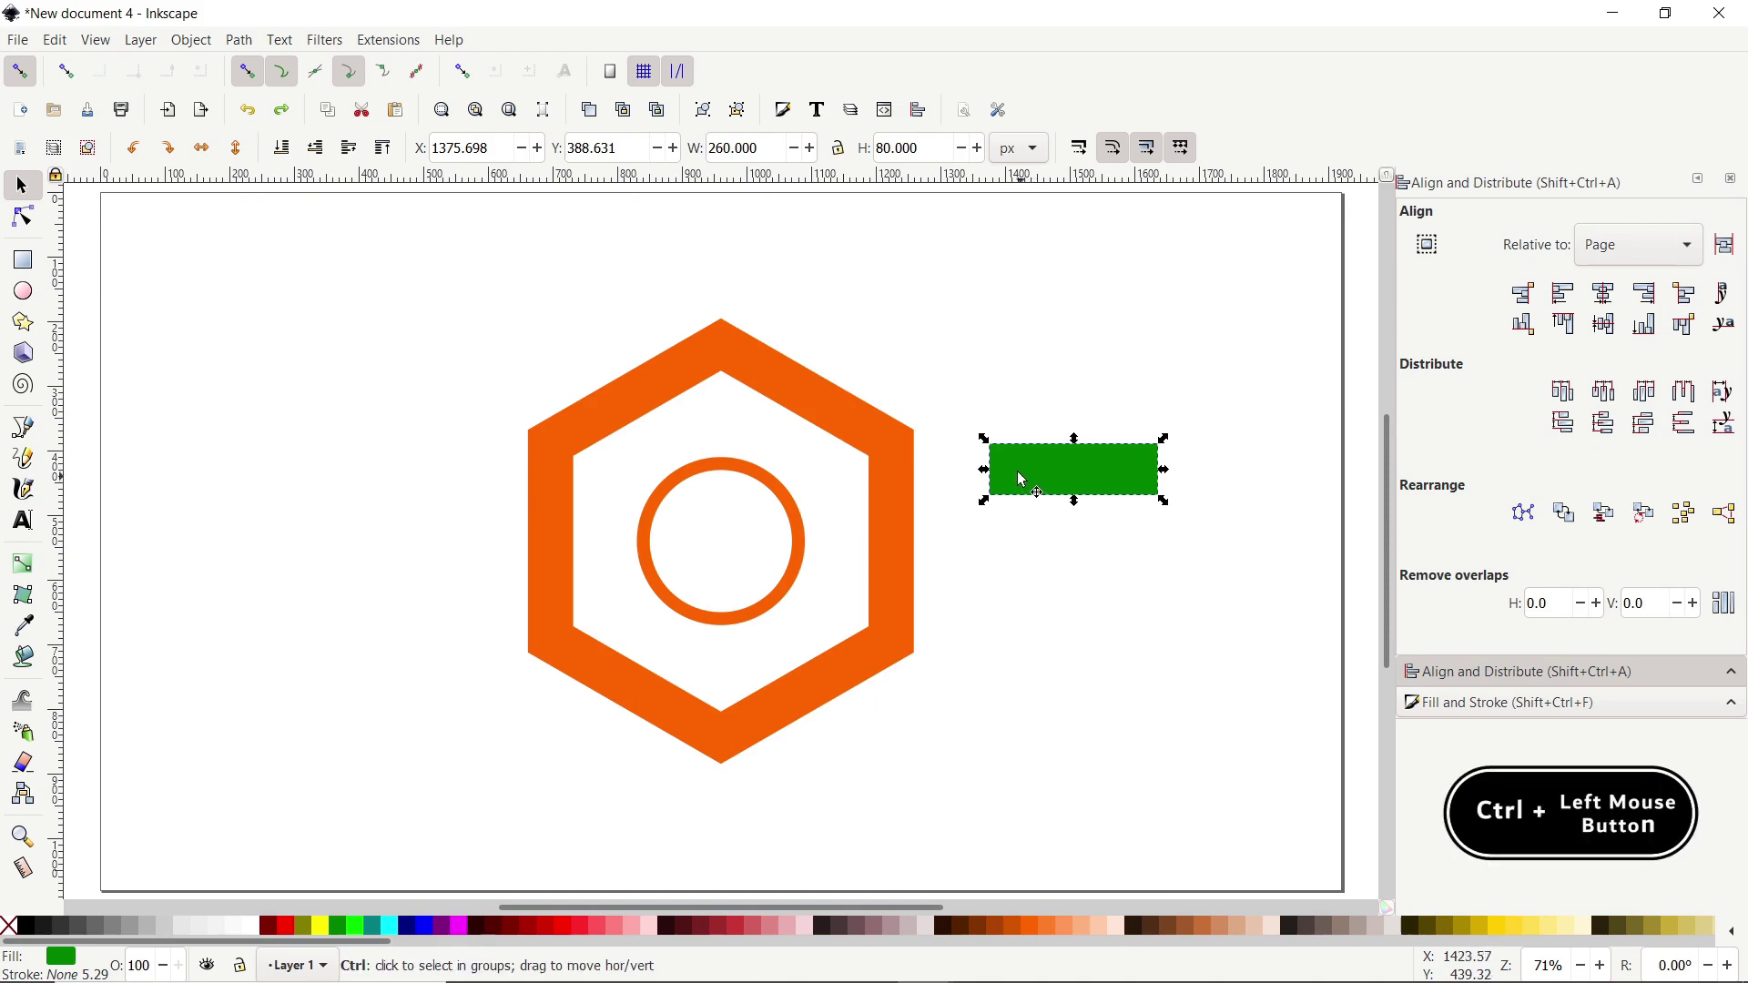
pyautogui.moveTo(1038, 495); pyautogui.dragTo(1043, 576)
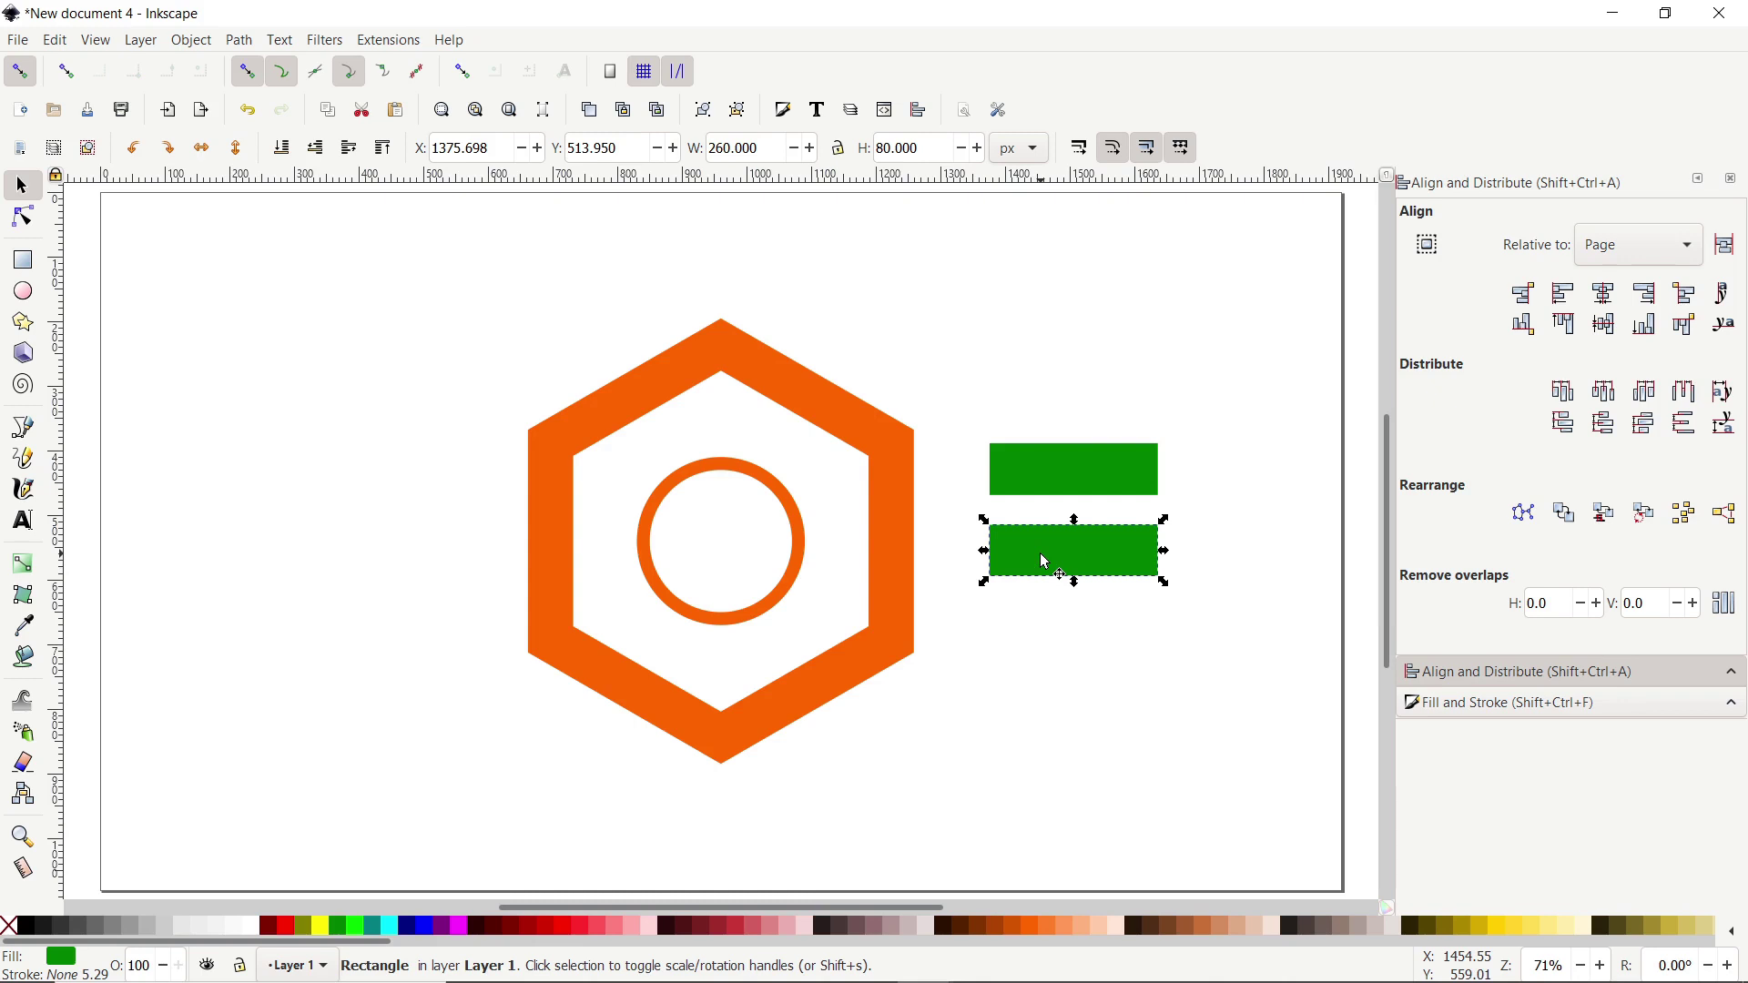
pyautogui.tripleClick(731, 144)
pyautogui.write('170')
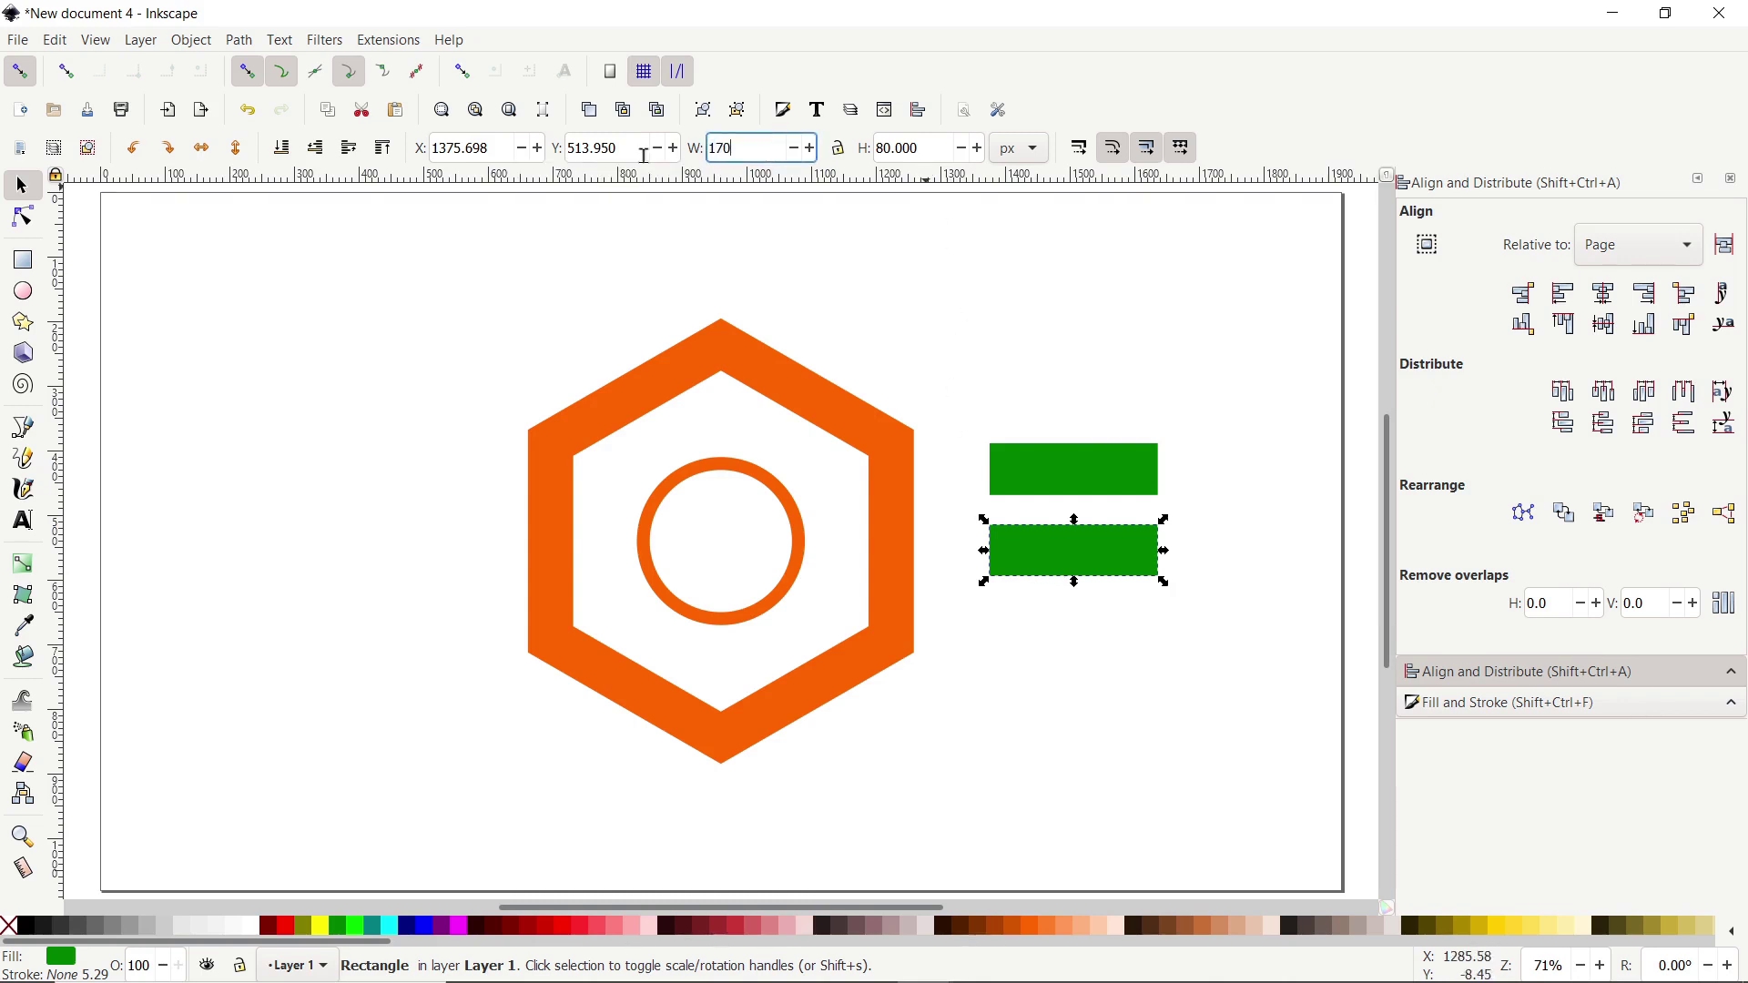
pyautogui.press('Return')
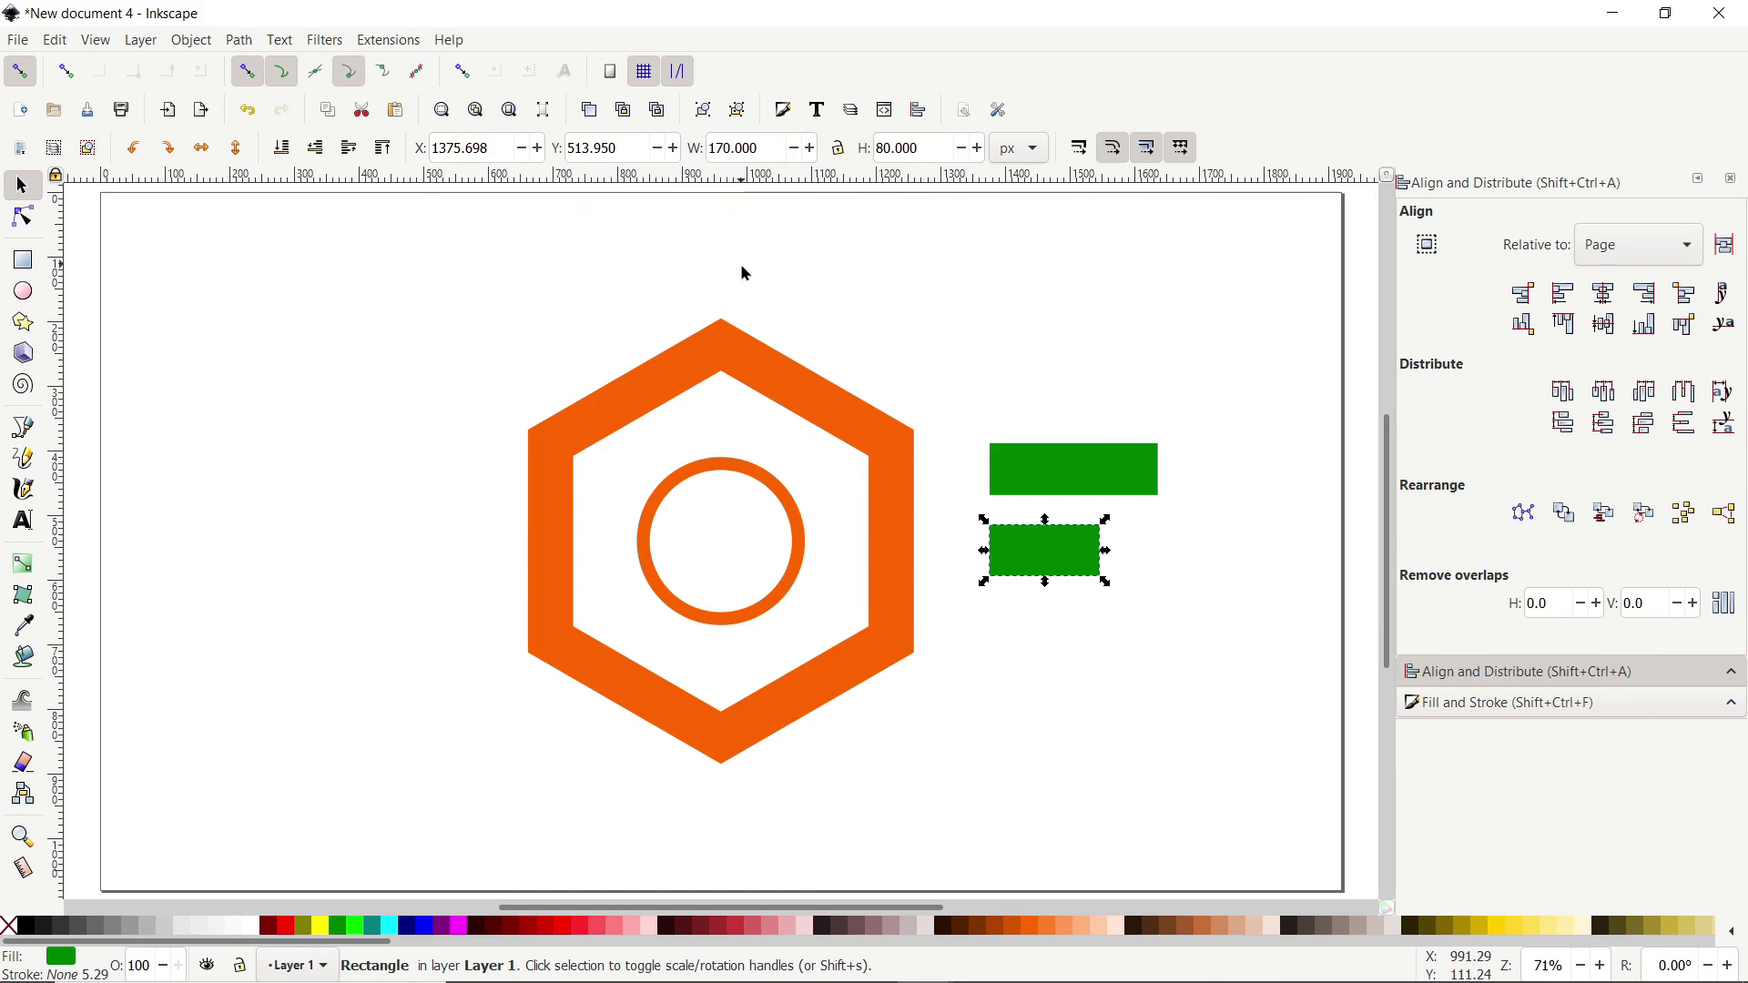
pyautogui.press('z')
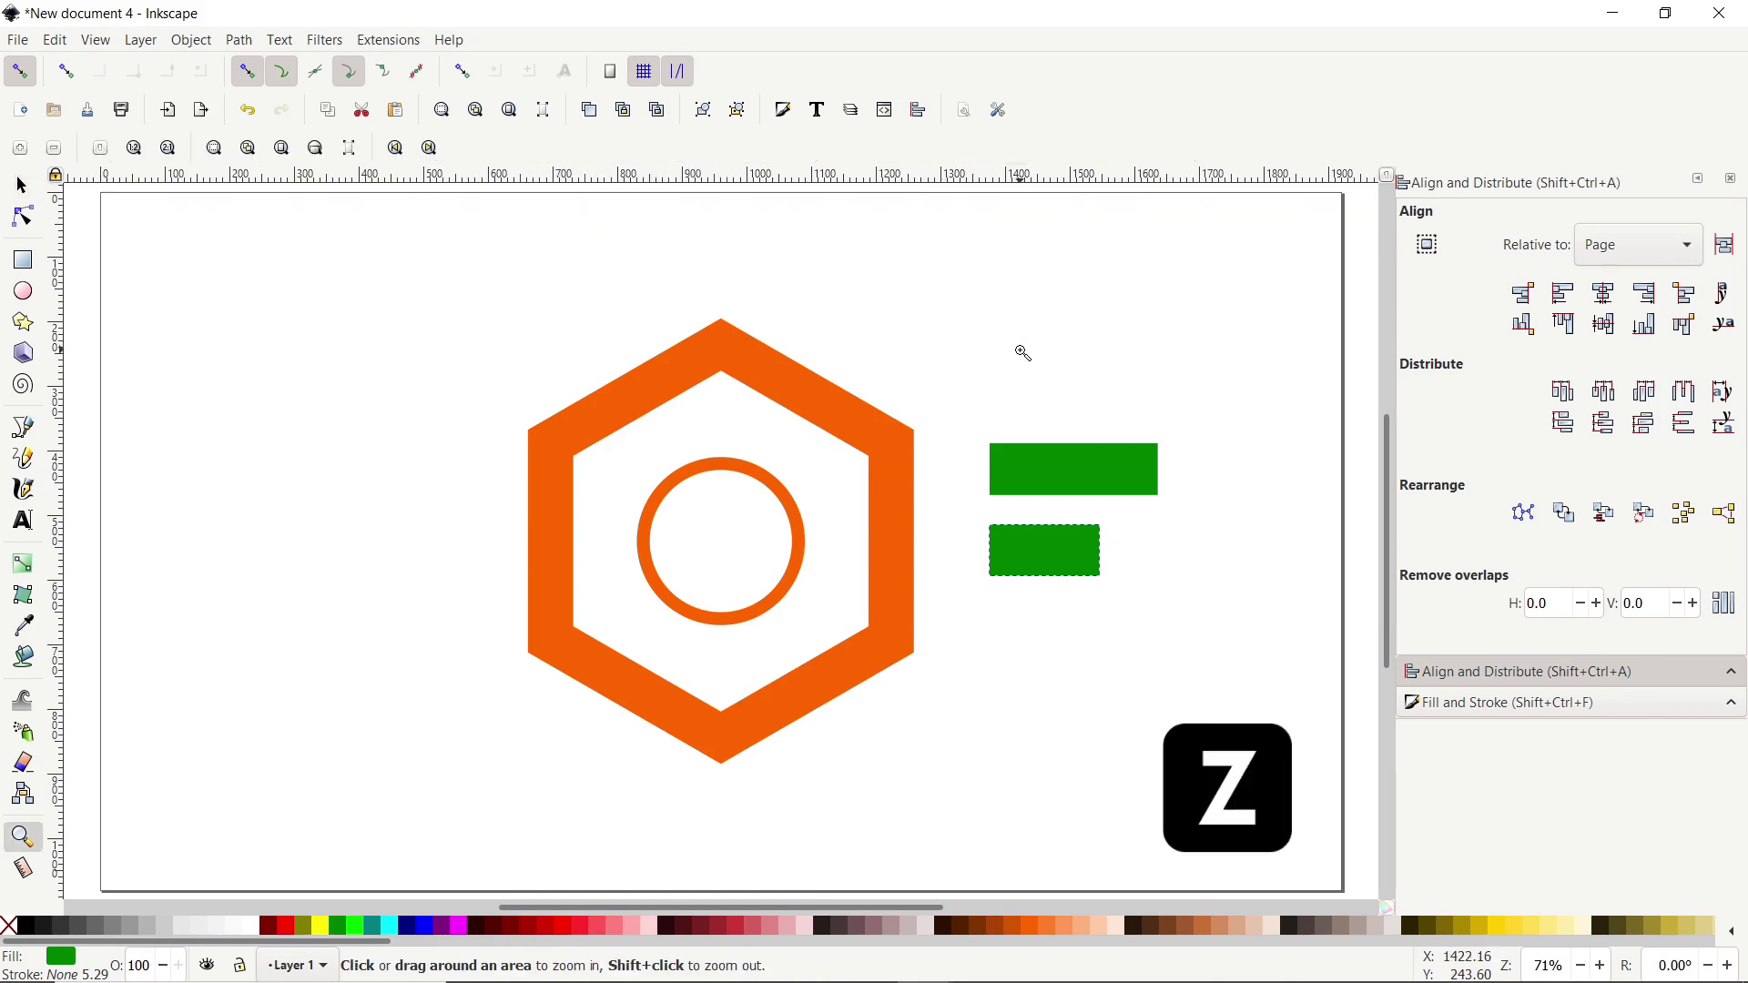
# - Zoom in on the green bars and draw a tall 34.749 × 385.576 px rectangle to their right
pyautogui.moveTo(1248, 365); pyautogui.dragTo(882, 695)
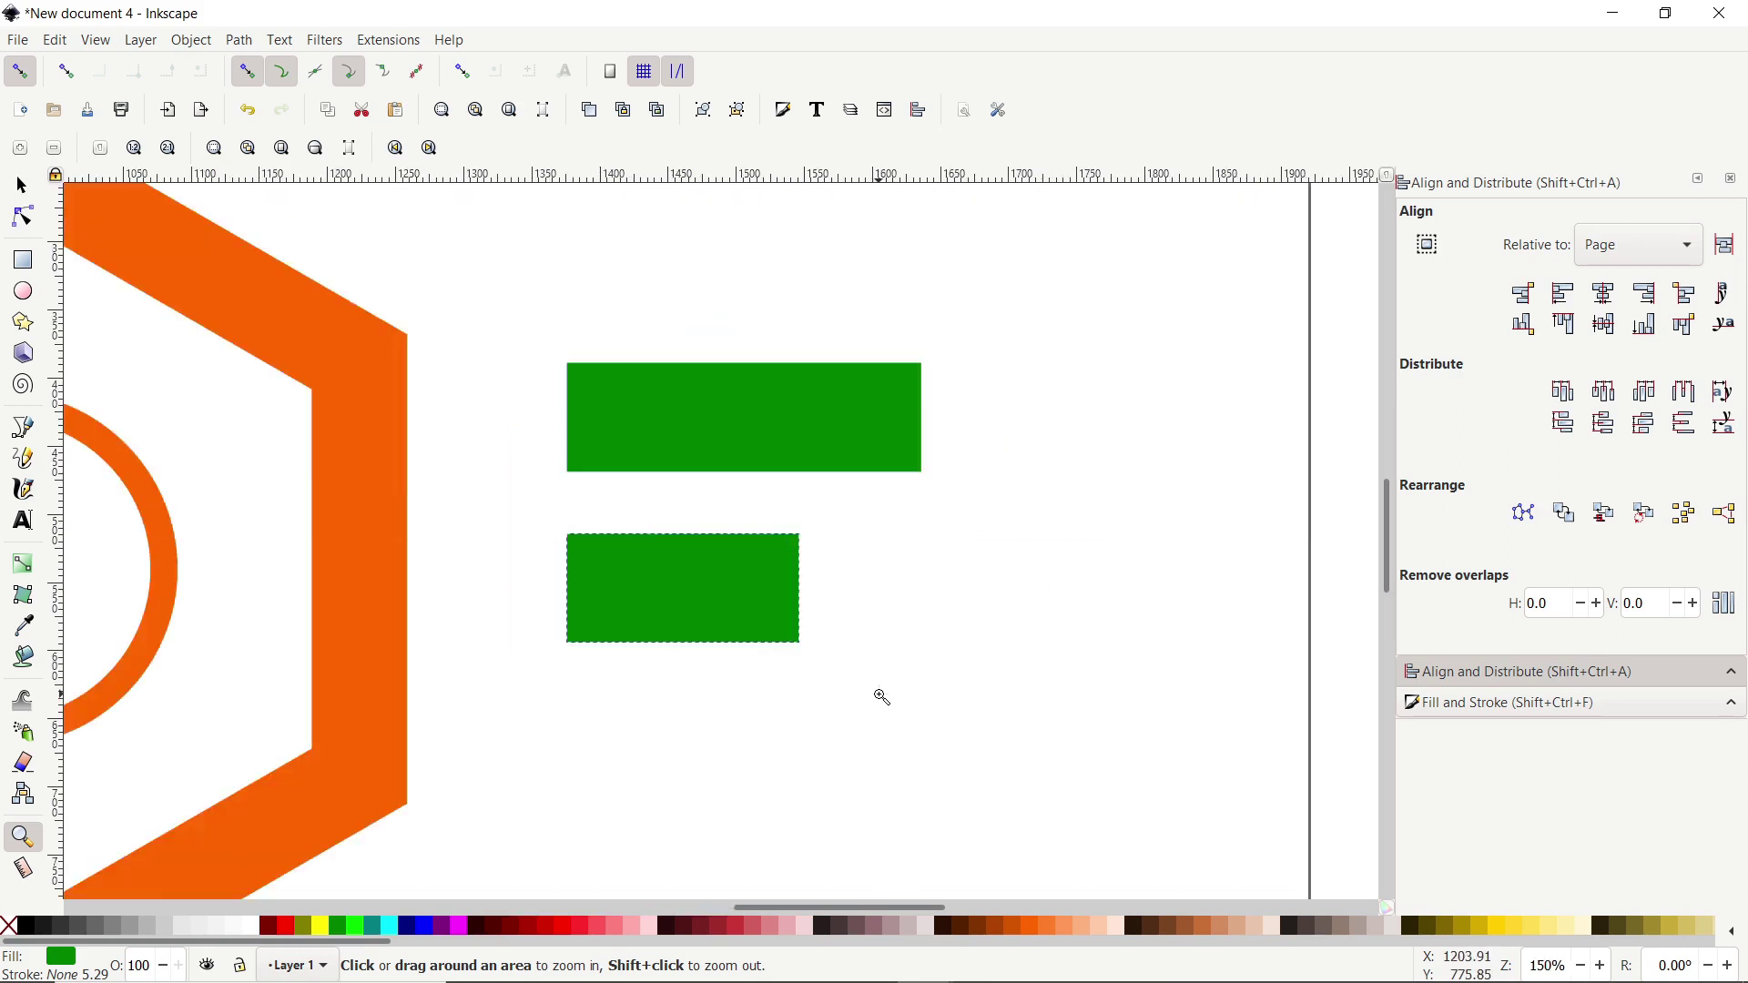
pyautogui.press('s')
pyautogui.press('Escape')
pyautogui.press('r')
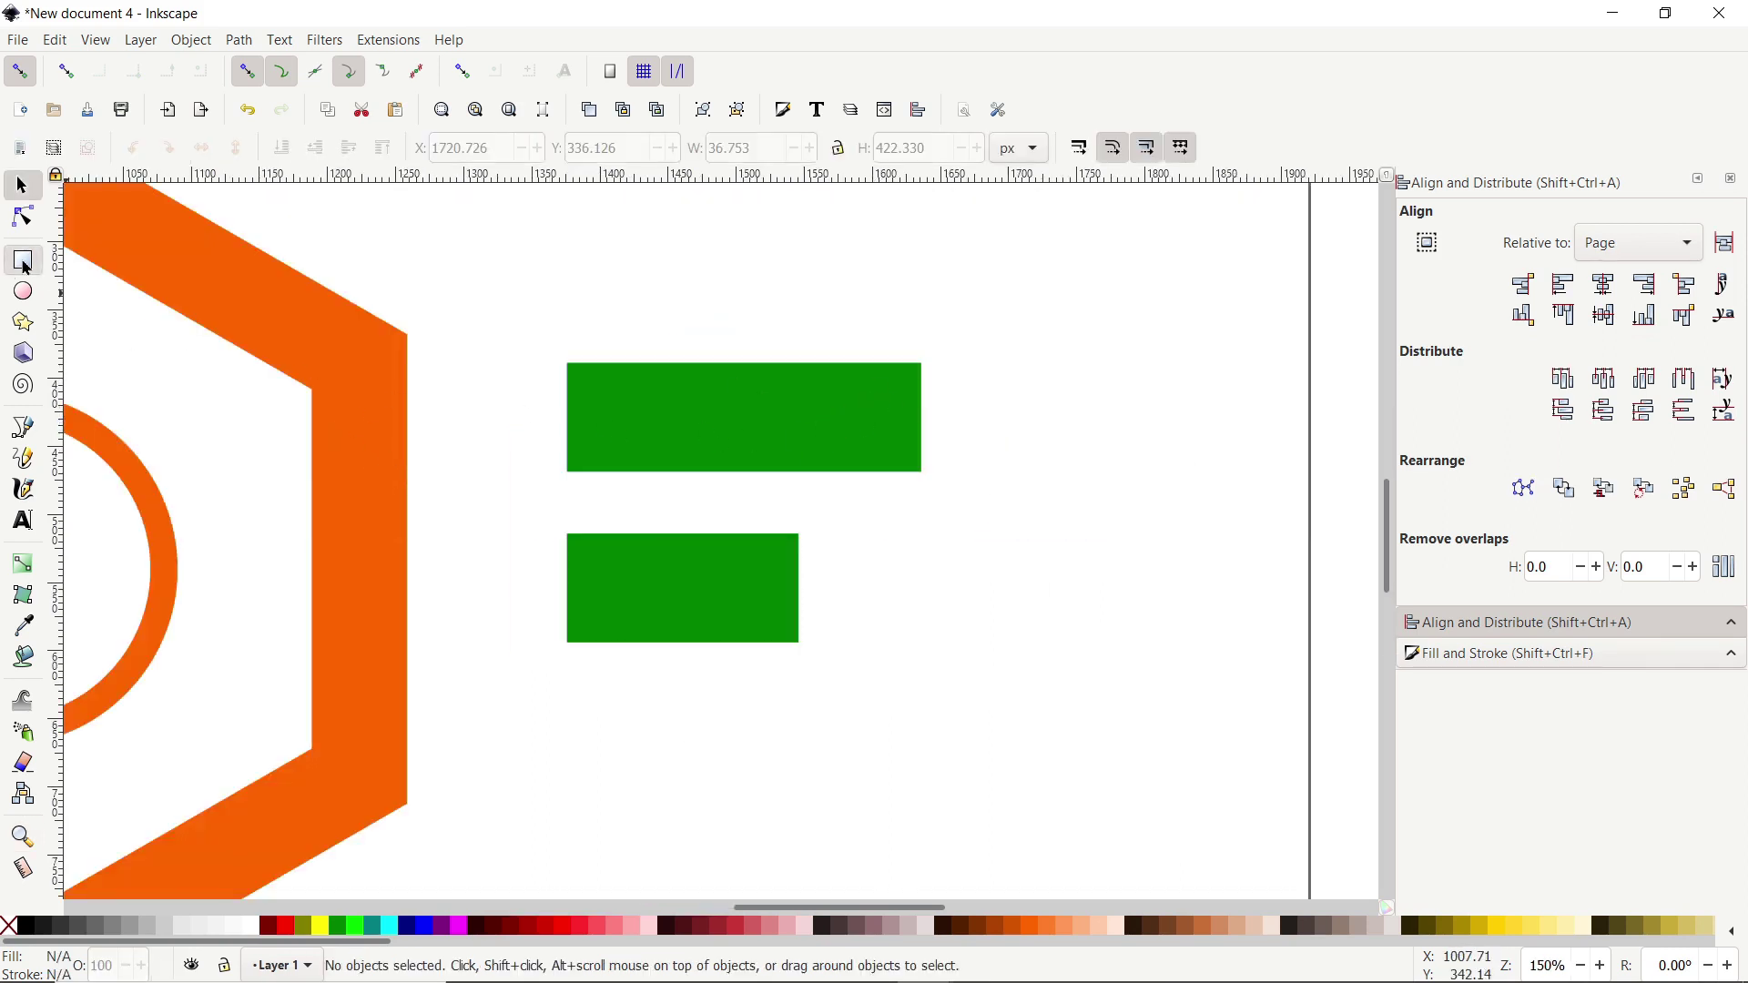
pyautogui.moveTo(1053, 333)
pyautogui.mouseDown()
pyautogui.moveTo(1118, 685)
pyautogui.moveTo(1121, 811)
pyautogui.moveTo(1100, 858)
pyautogui.mouseUp()
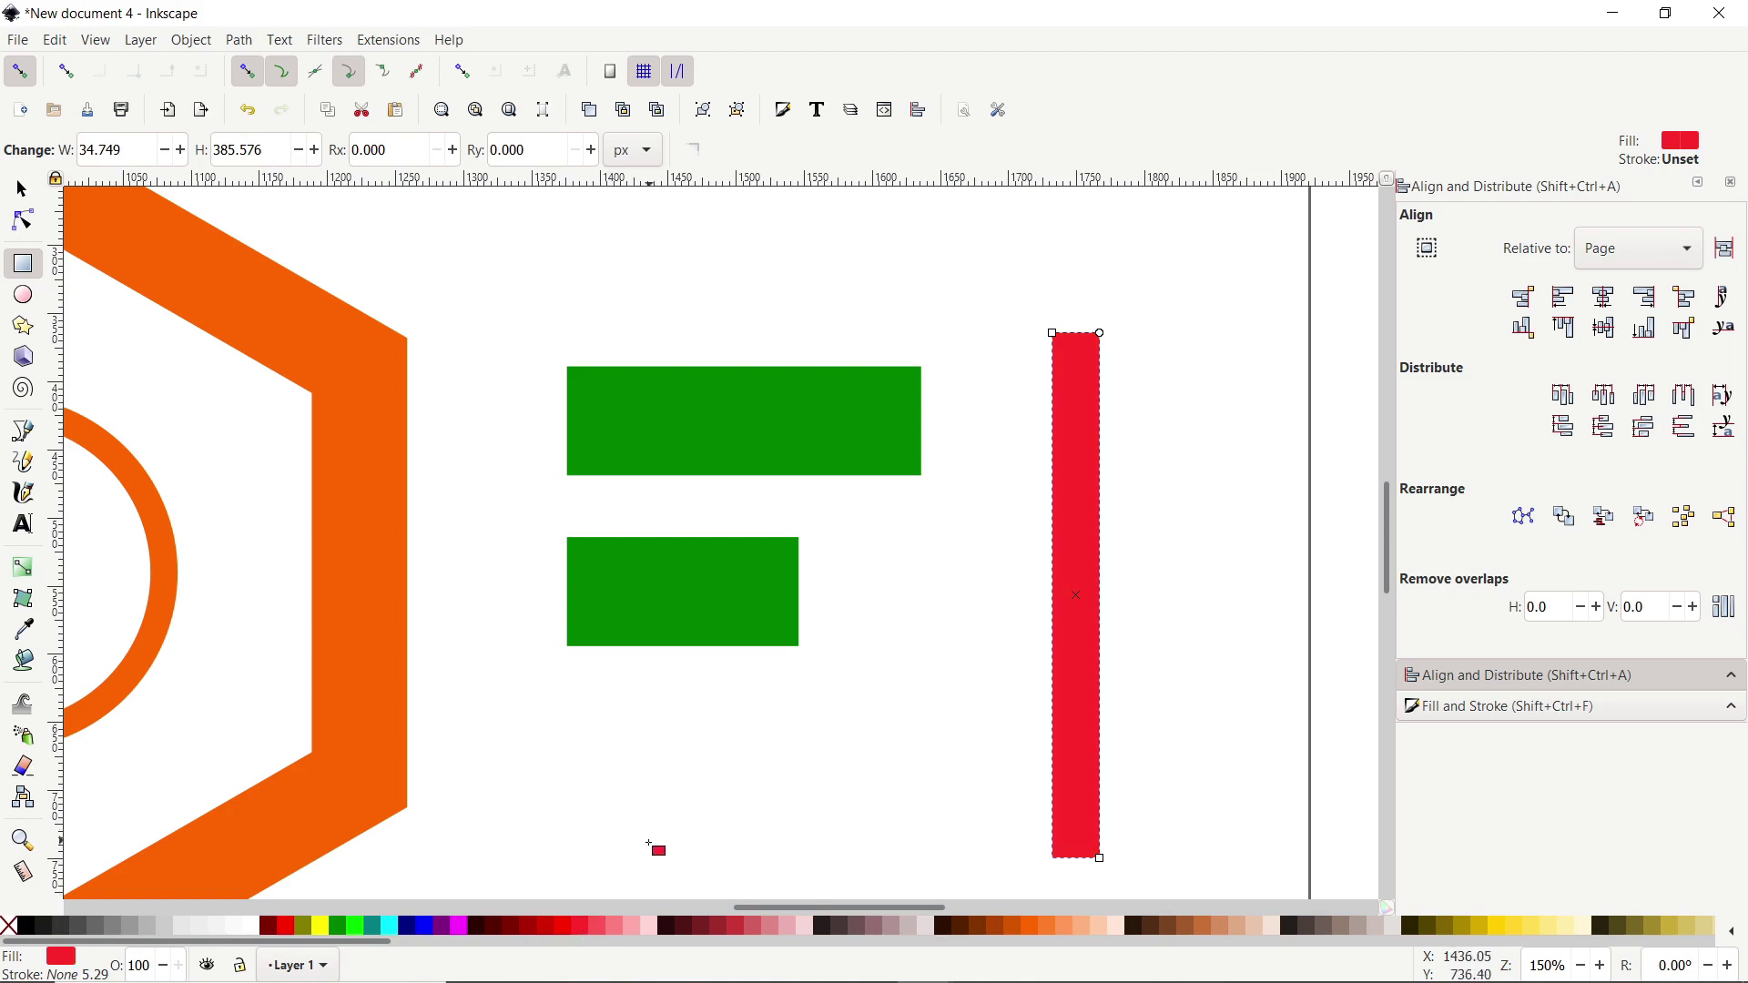
# - Set the red bar's width to 30 px
pyautogui.click(21, 189)
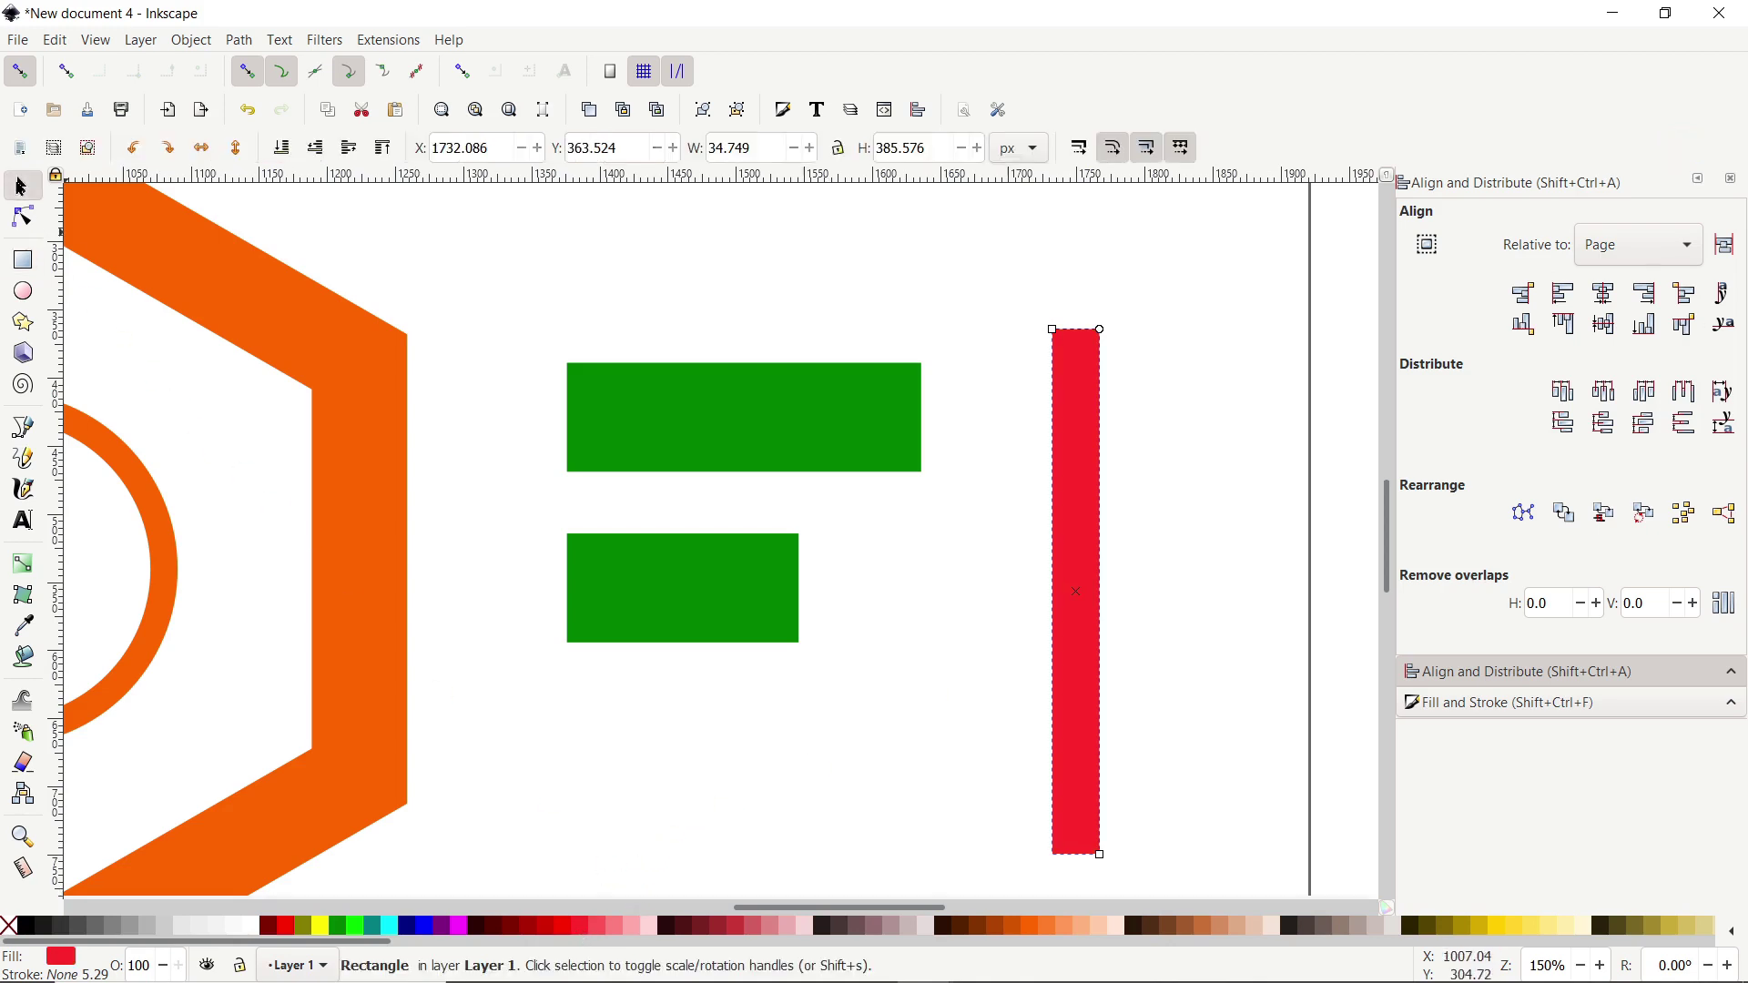
pyautogui.moveTo(760, 146); pyautogui.dragTo(718, 147)
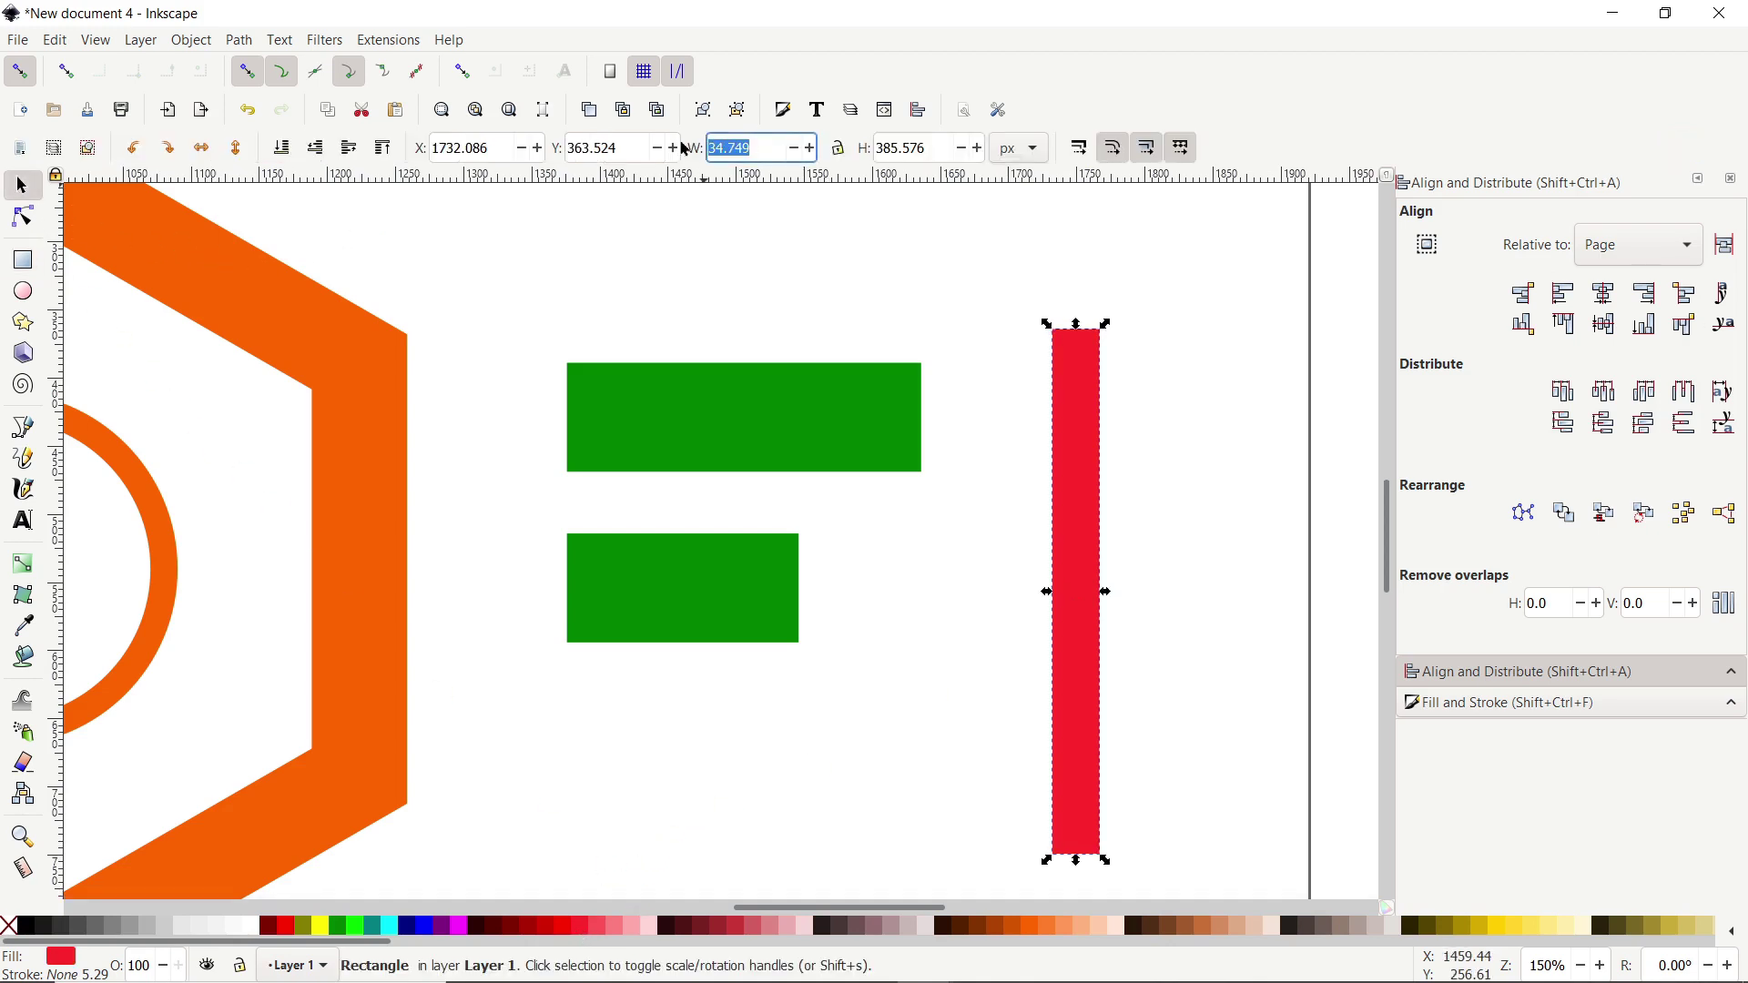
pyautogui.write('0')
pyautogui.press('Return')
# - Move the red bar flush against the hexagon's right edge and duplicate it
pyautogui.moveTo(1069, 345); pyautogui.dragTo(425, 364)
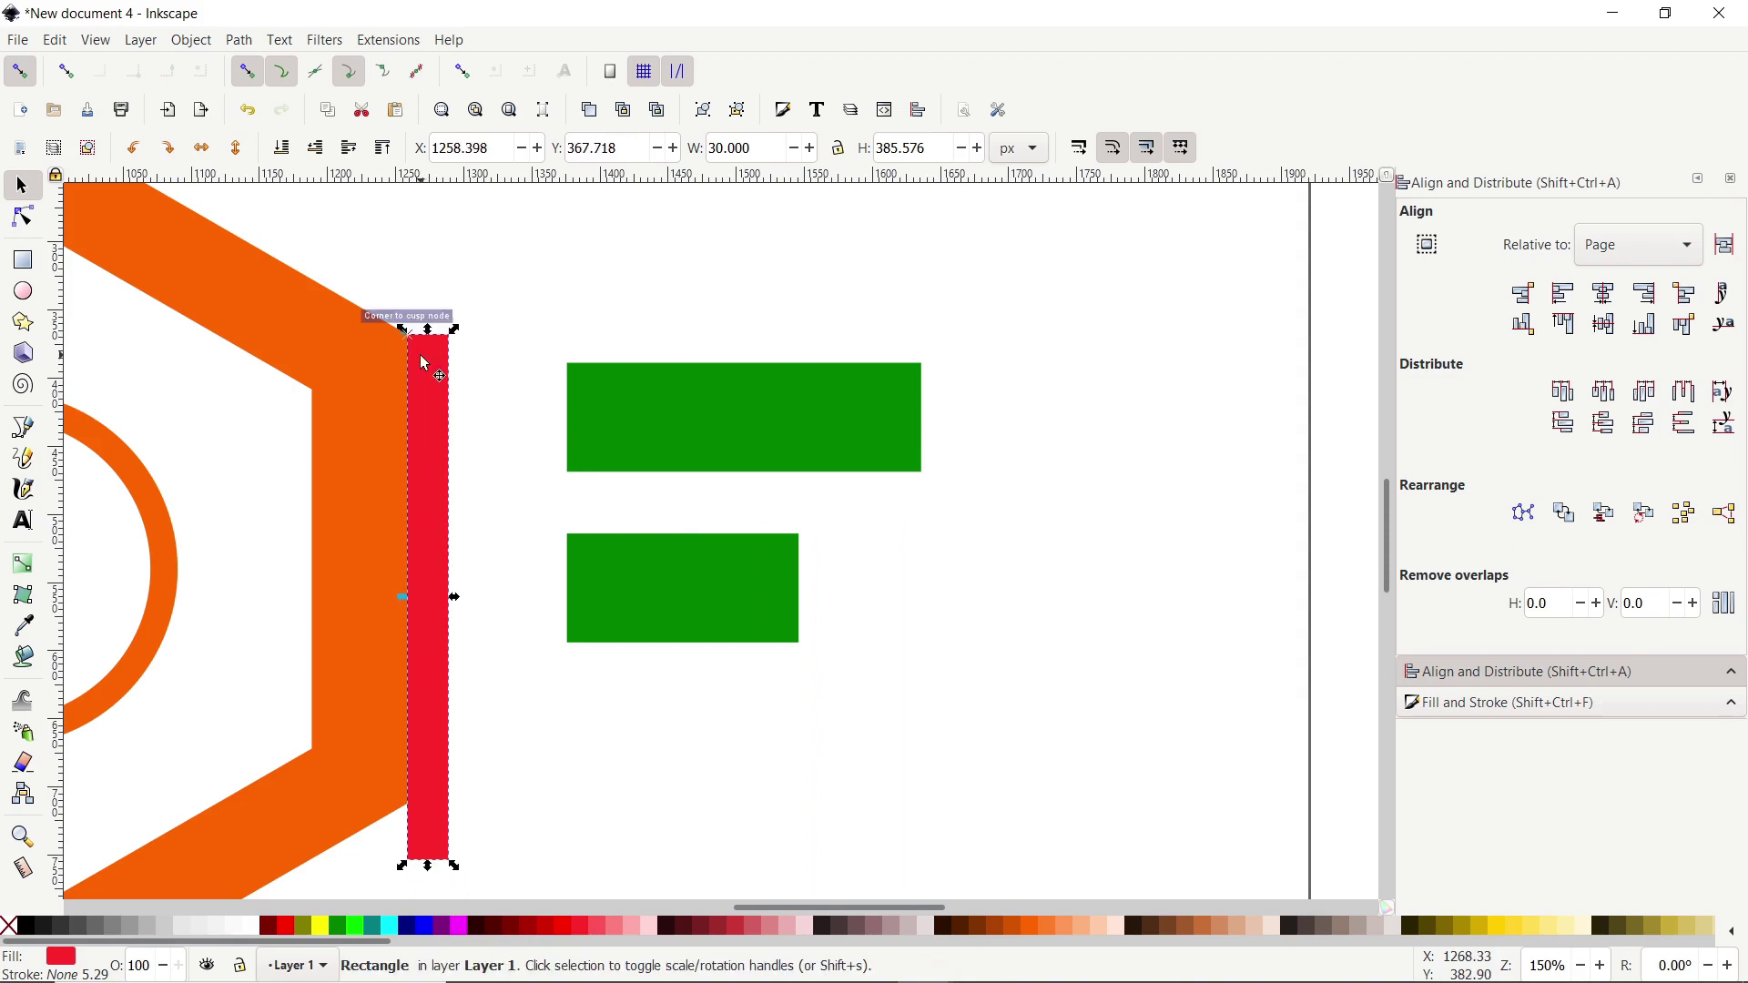
pyautogui.rightClick(421, 357)
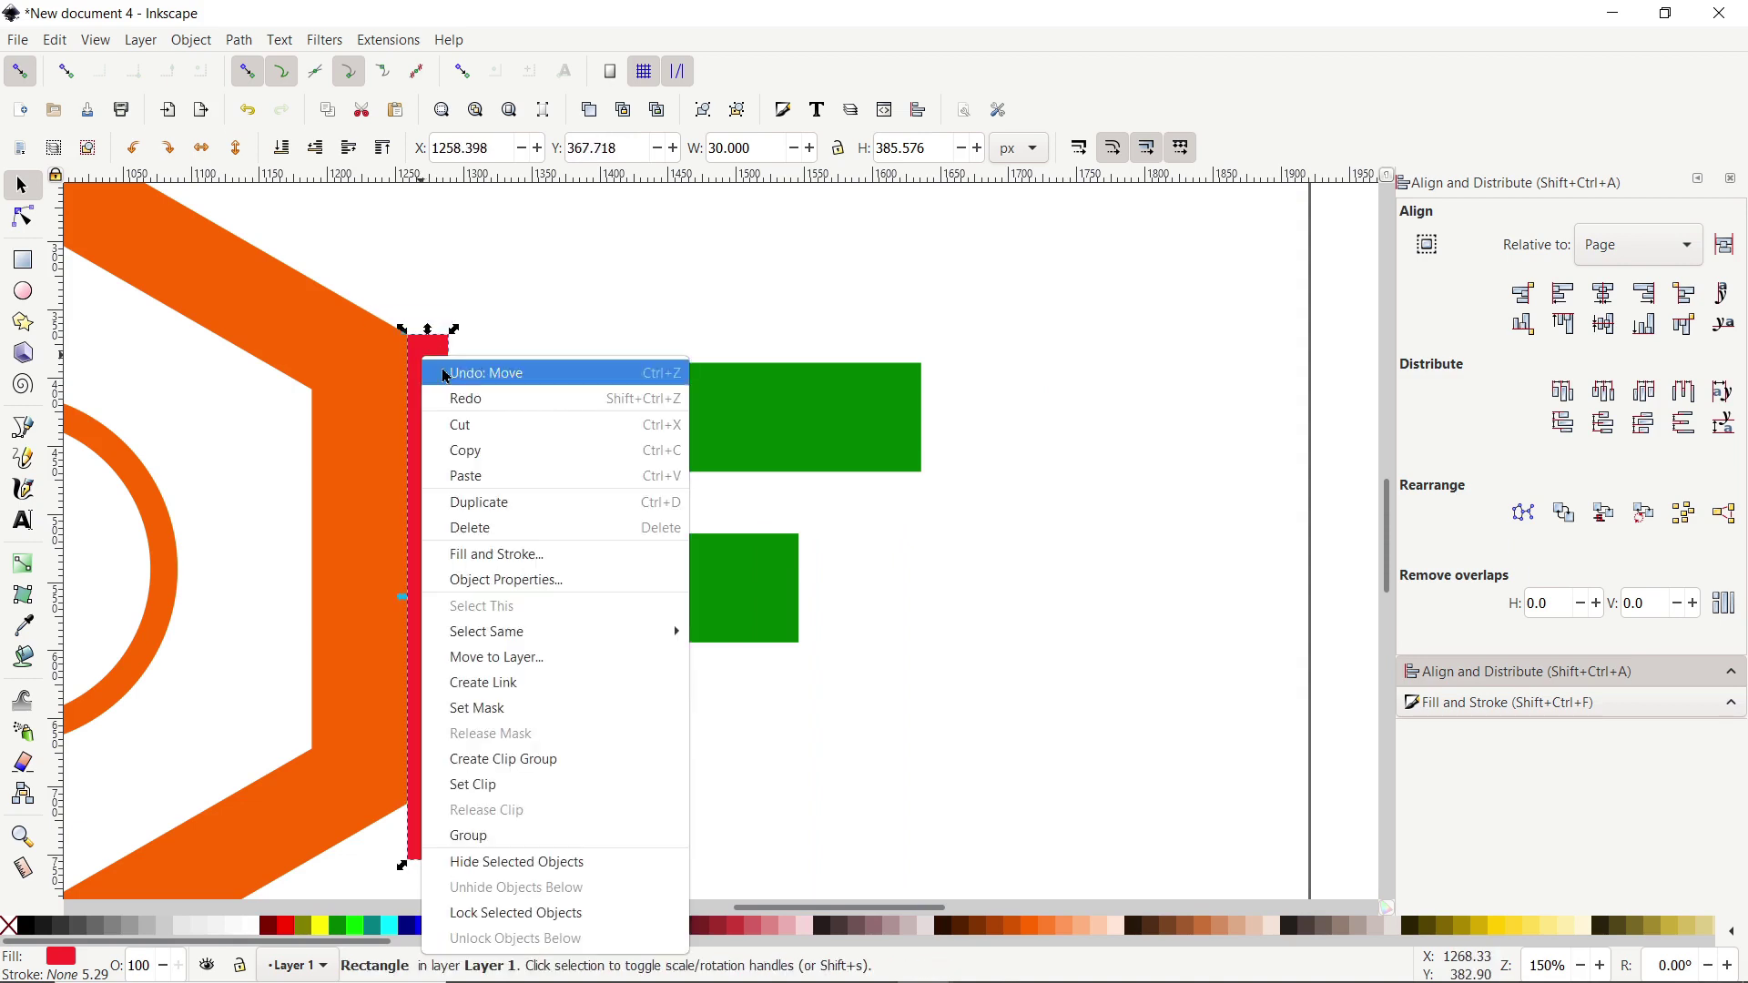
pyautogui.click(482, 502)
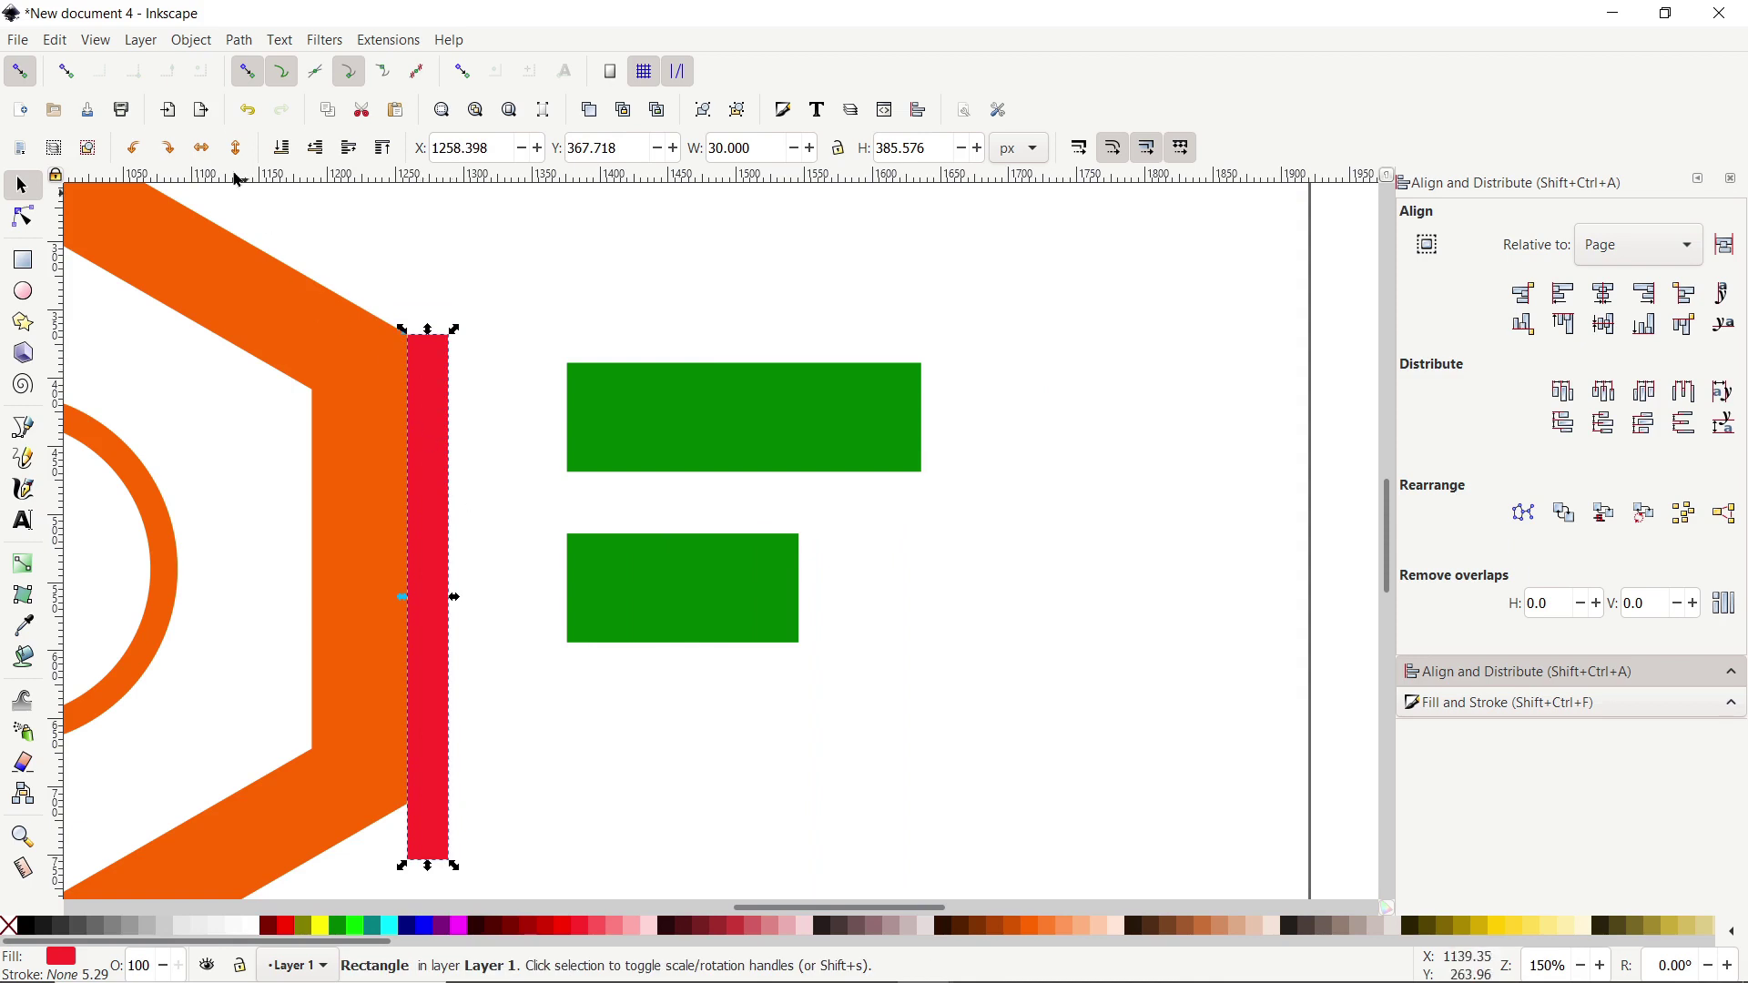
# - Rotate the copy 90° into a horizontal spacer and snap the lower green bar up beneath it
pyautogui.click(169, 148)
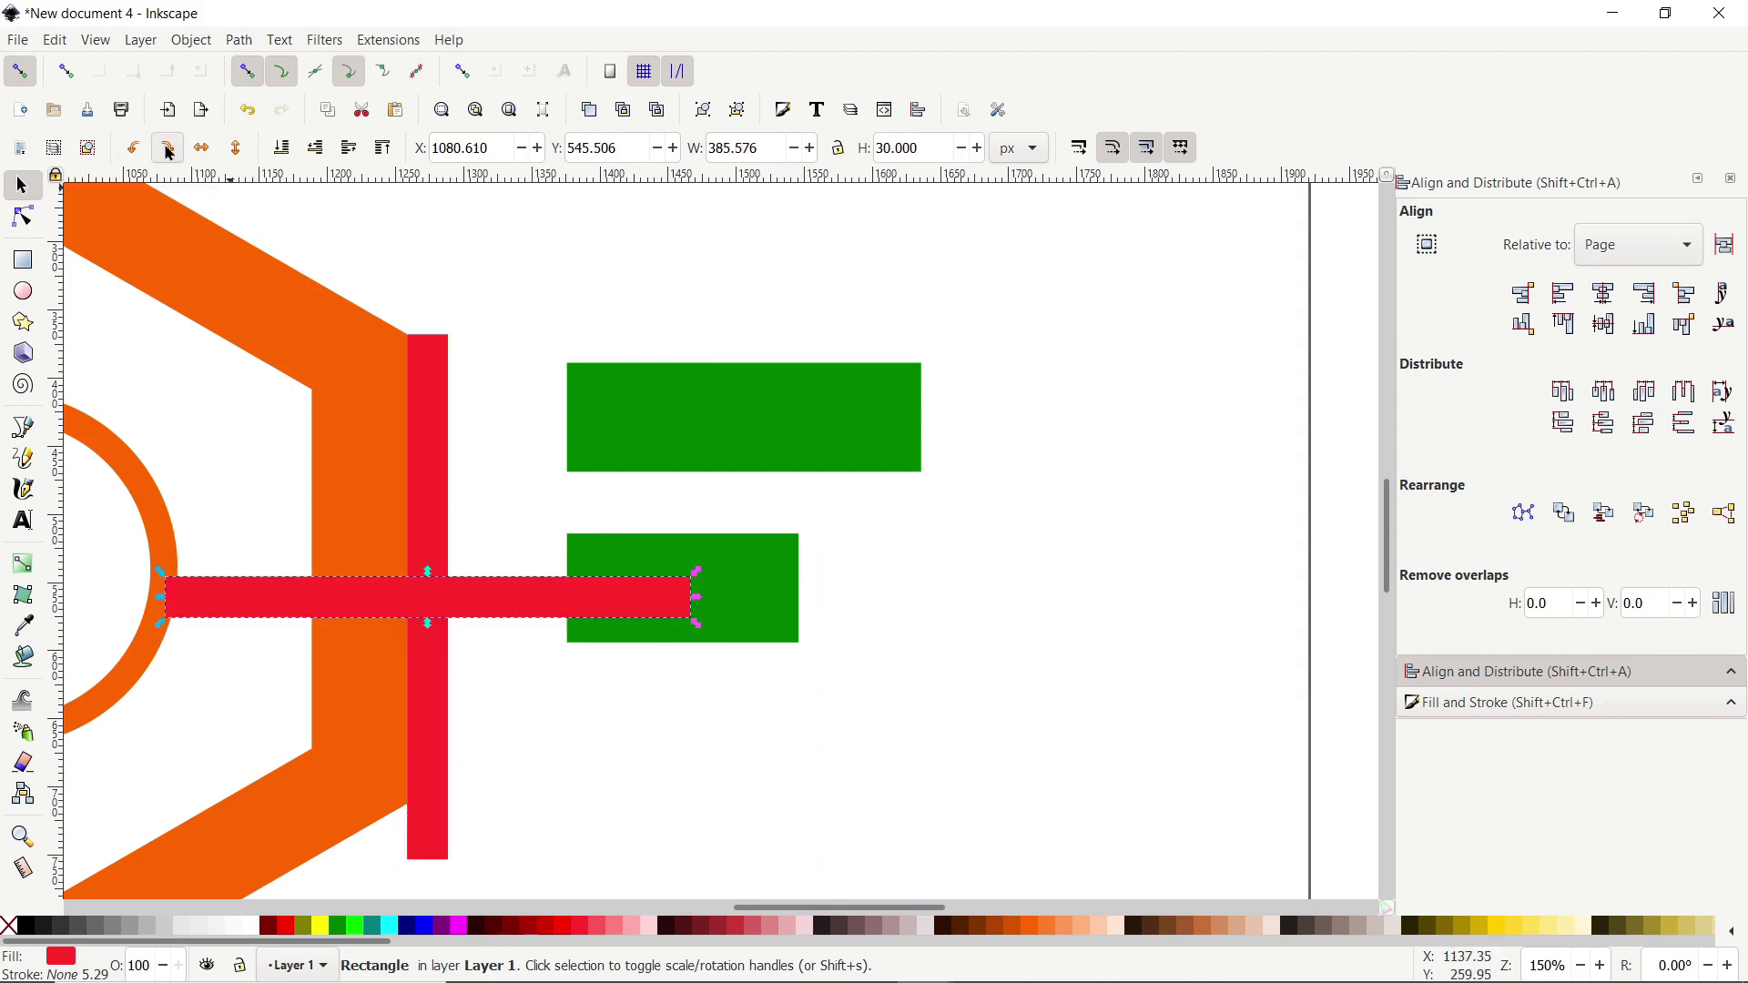
pyautogui.moveTo(177, 596); pyautogui.dragTo(585, 496)
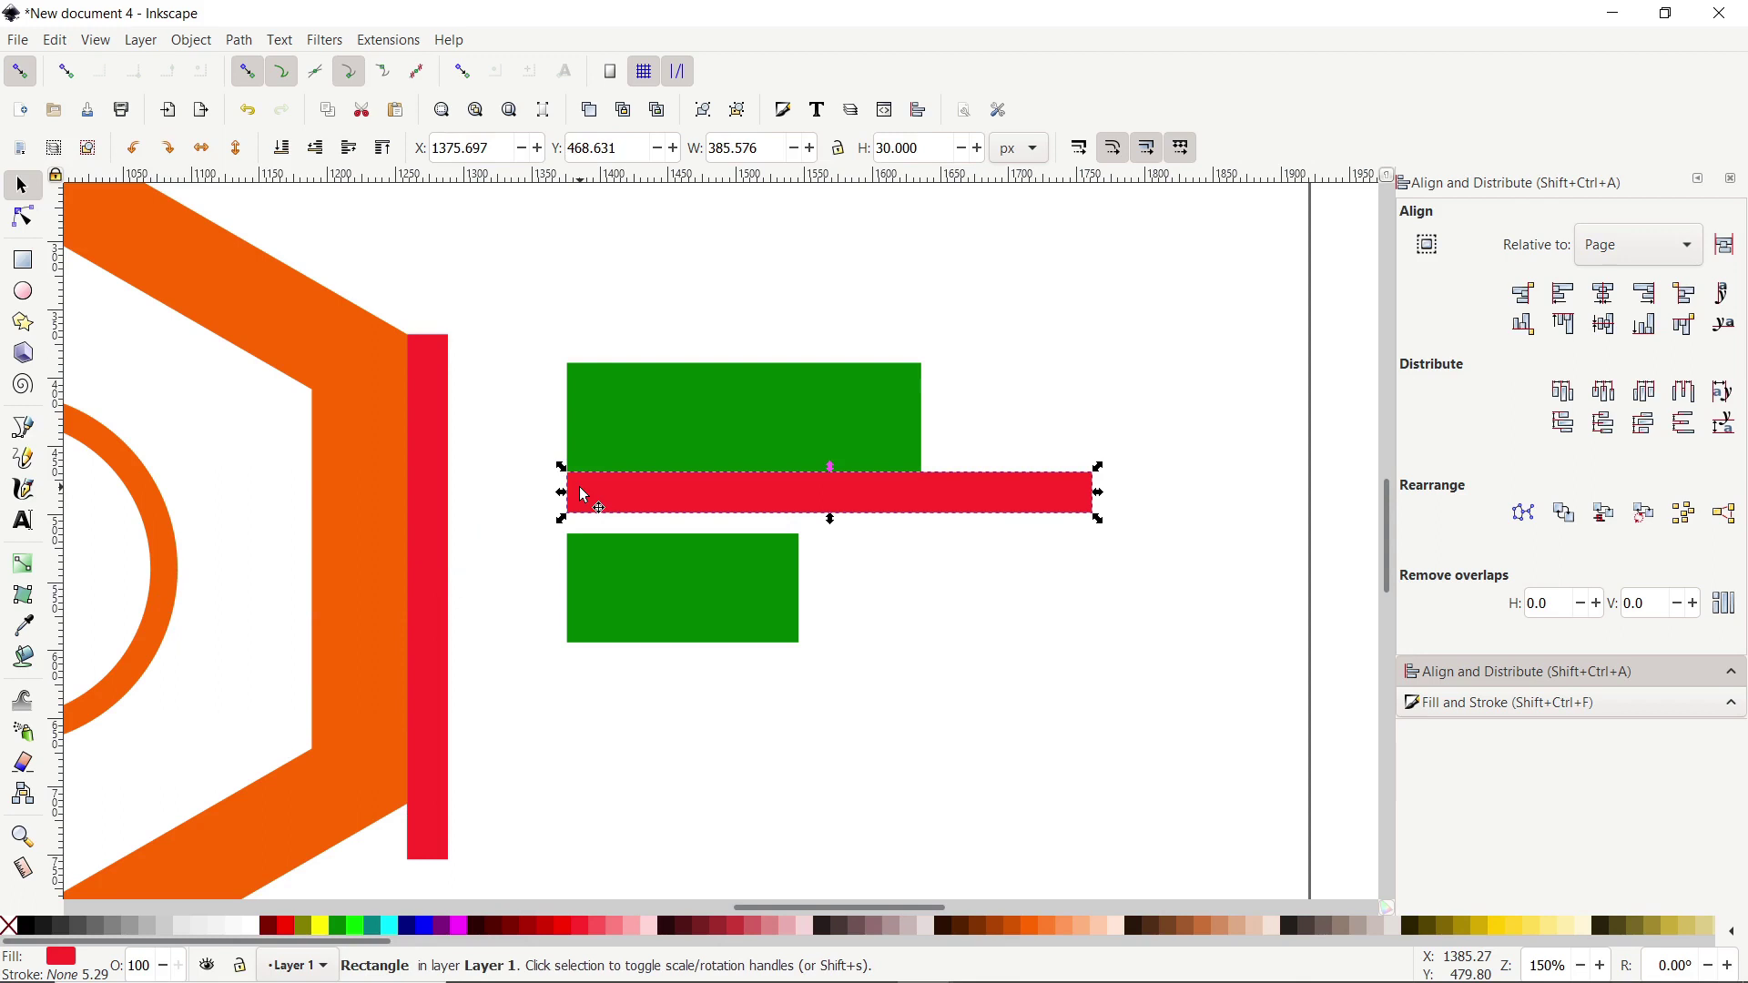
pyautogui.keyDown('ctrl'); pyautogui.click(597, 607); pyautogui.keyUp('ctrl')
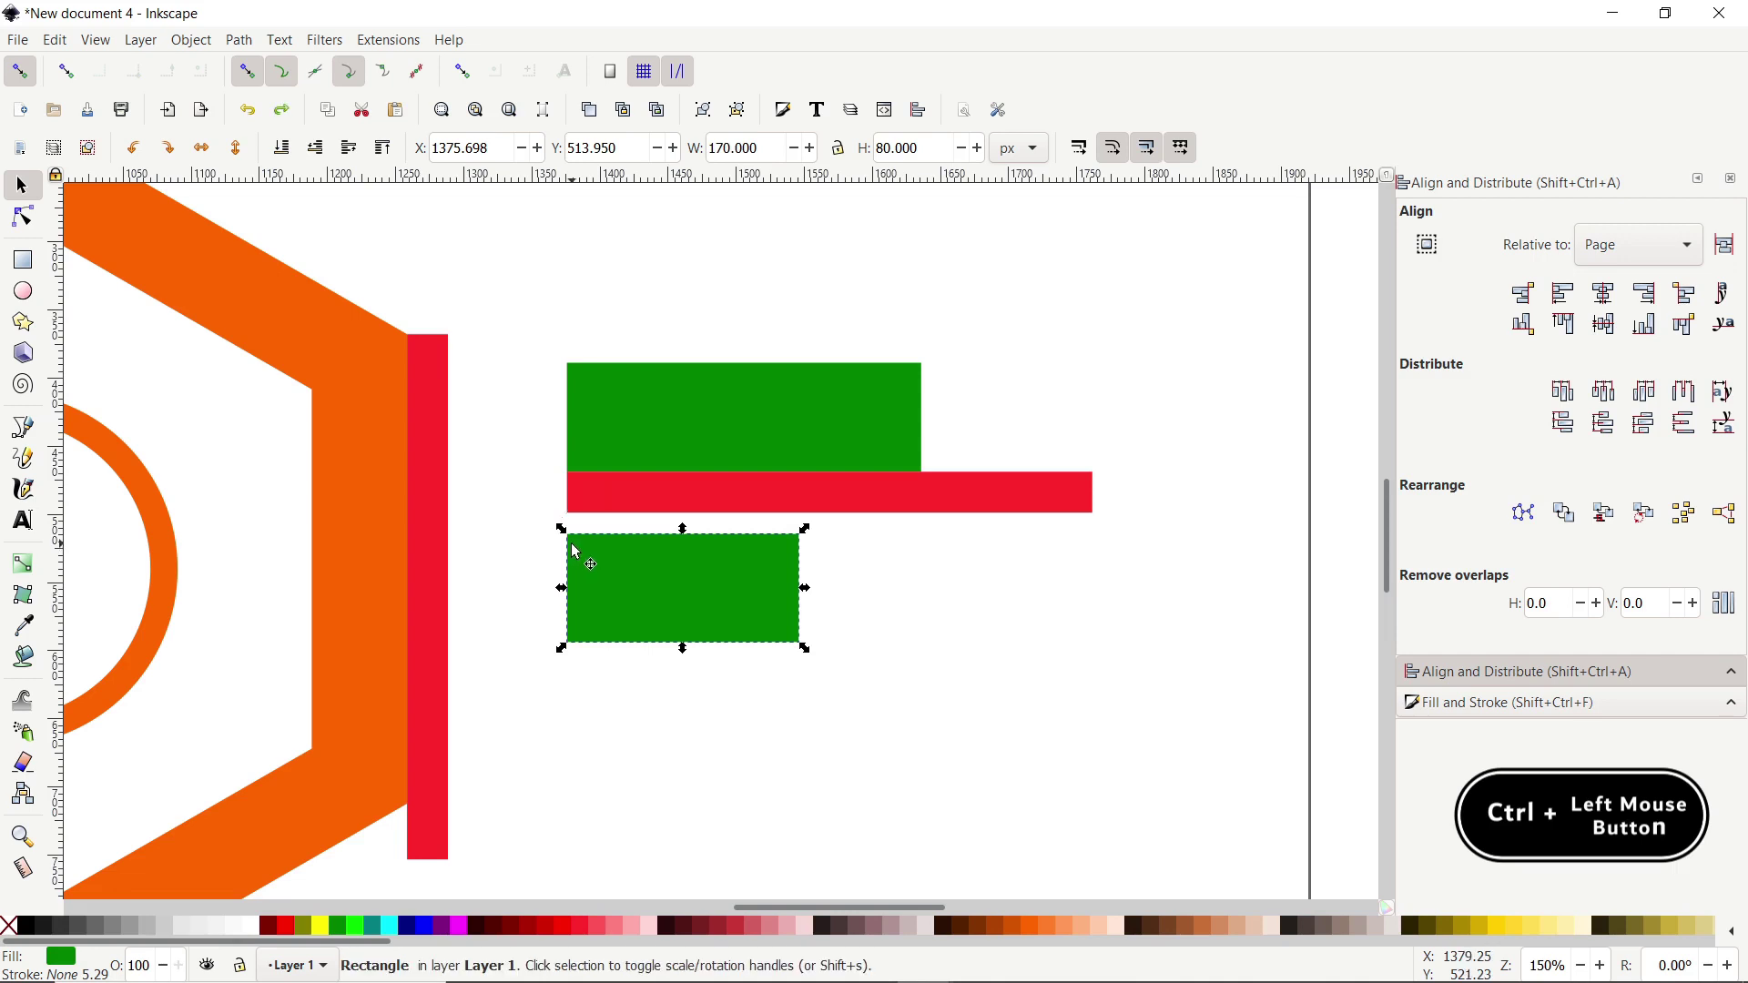
pyautogui.moveTo(577, 553); pyautogui.dragTo(574, 534)
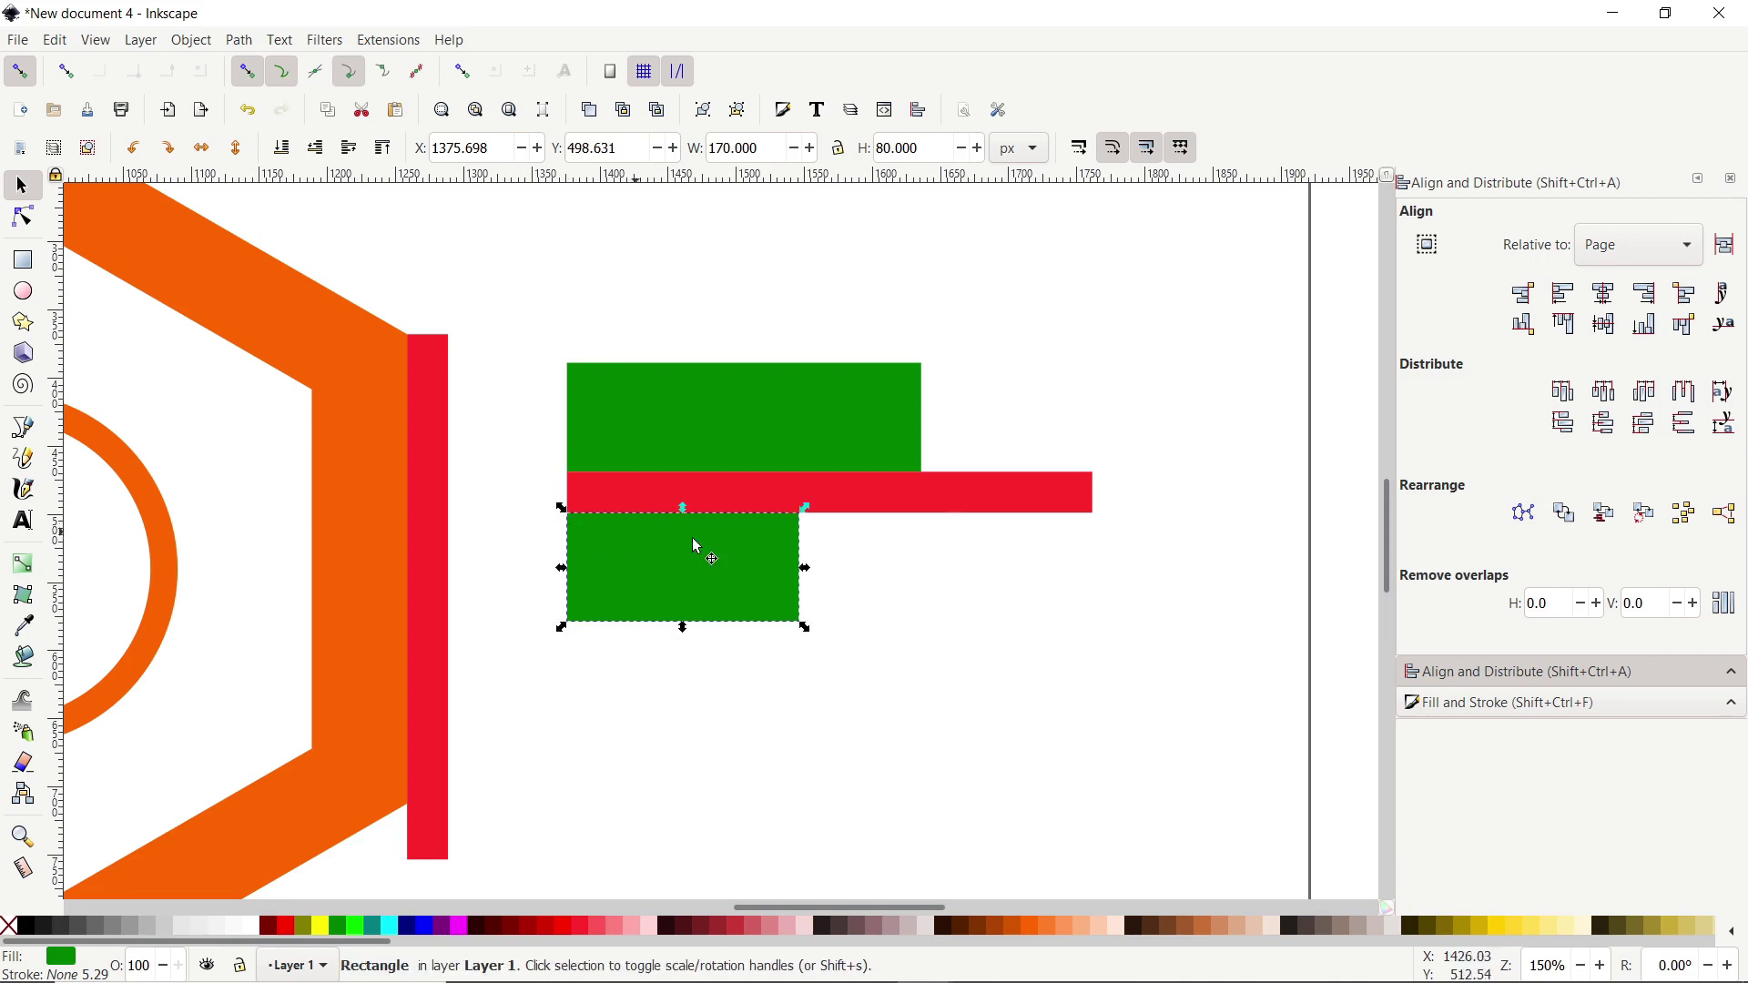
# - Delete the red spacer bar and select both green rectangles
pyautogui.click(957, 514)
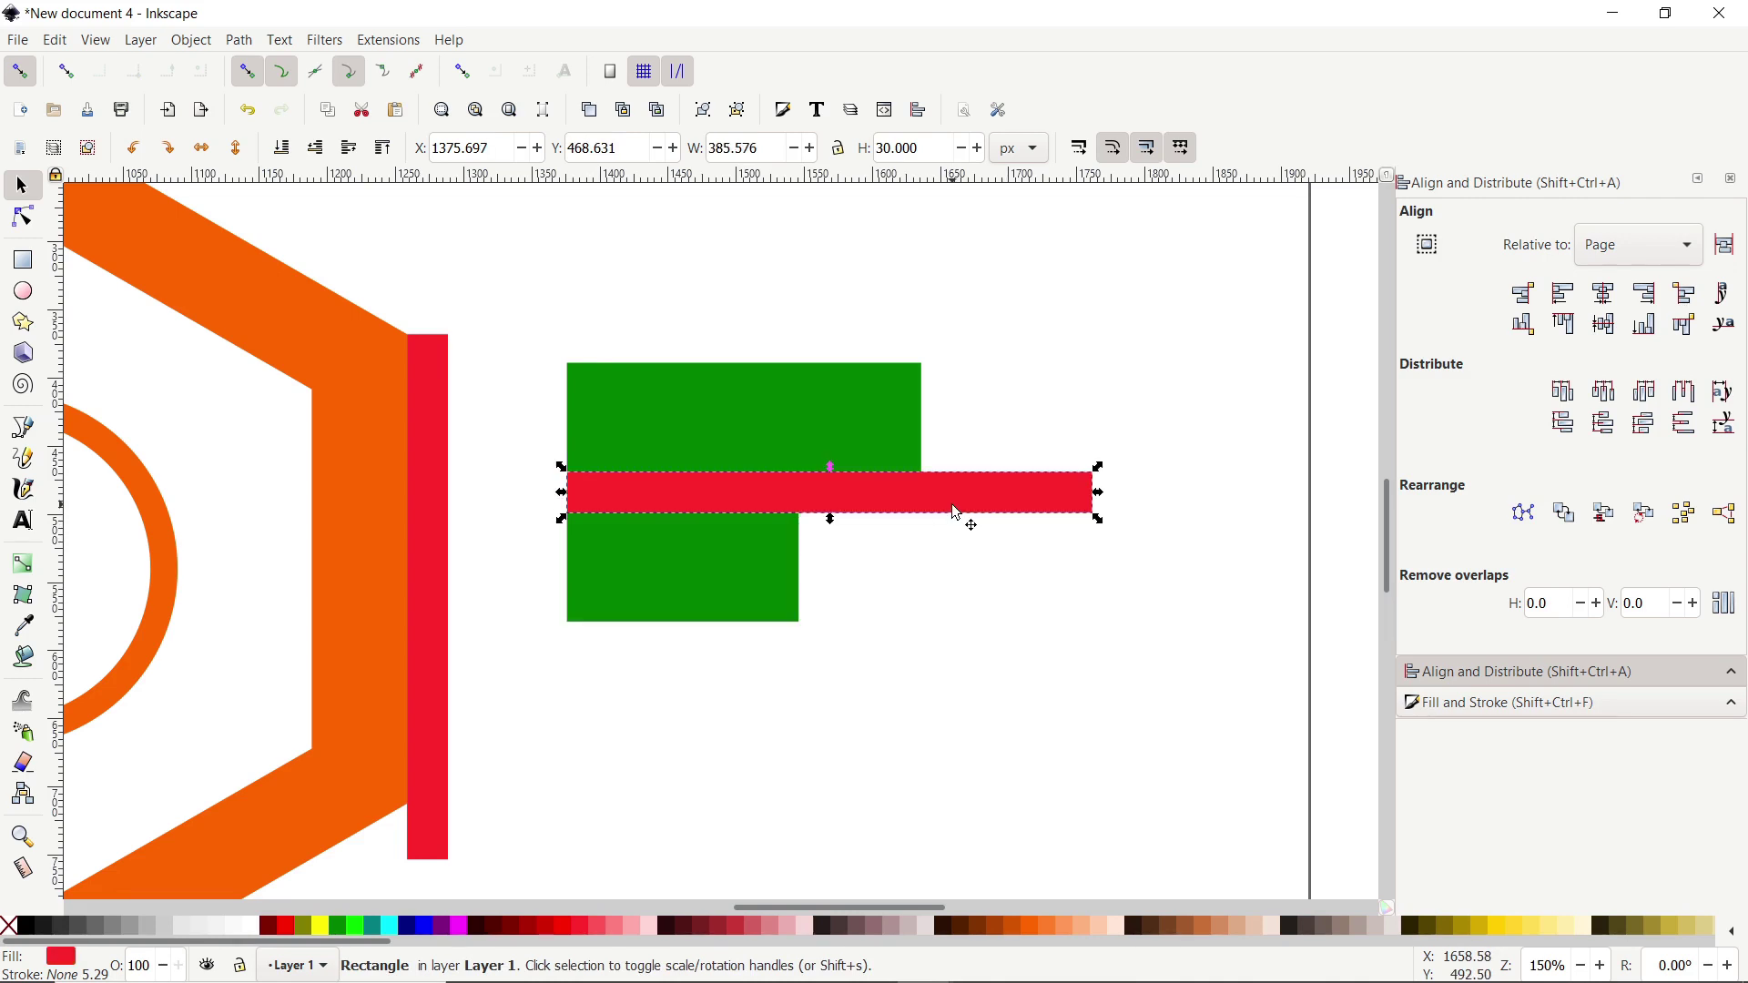
pyautogui.press('Delete')
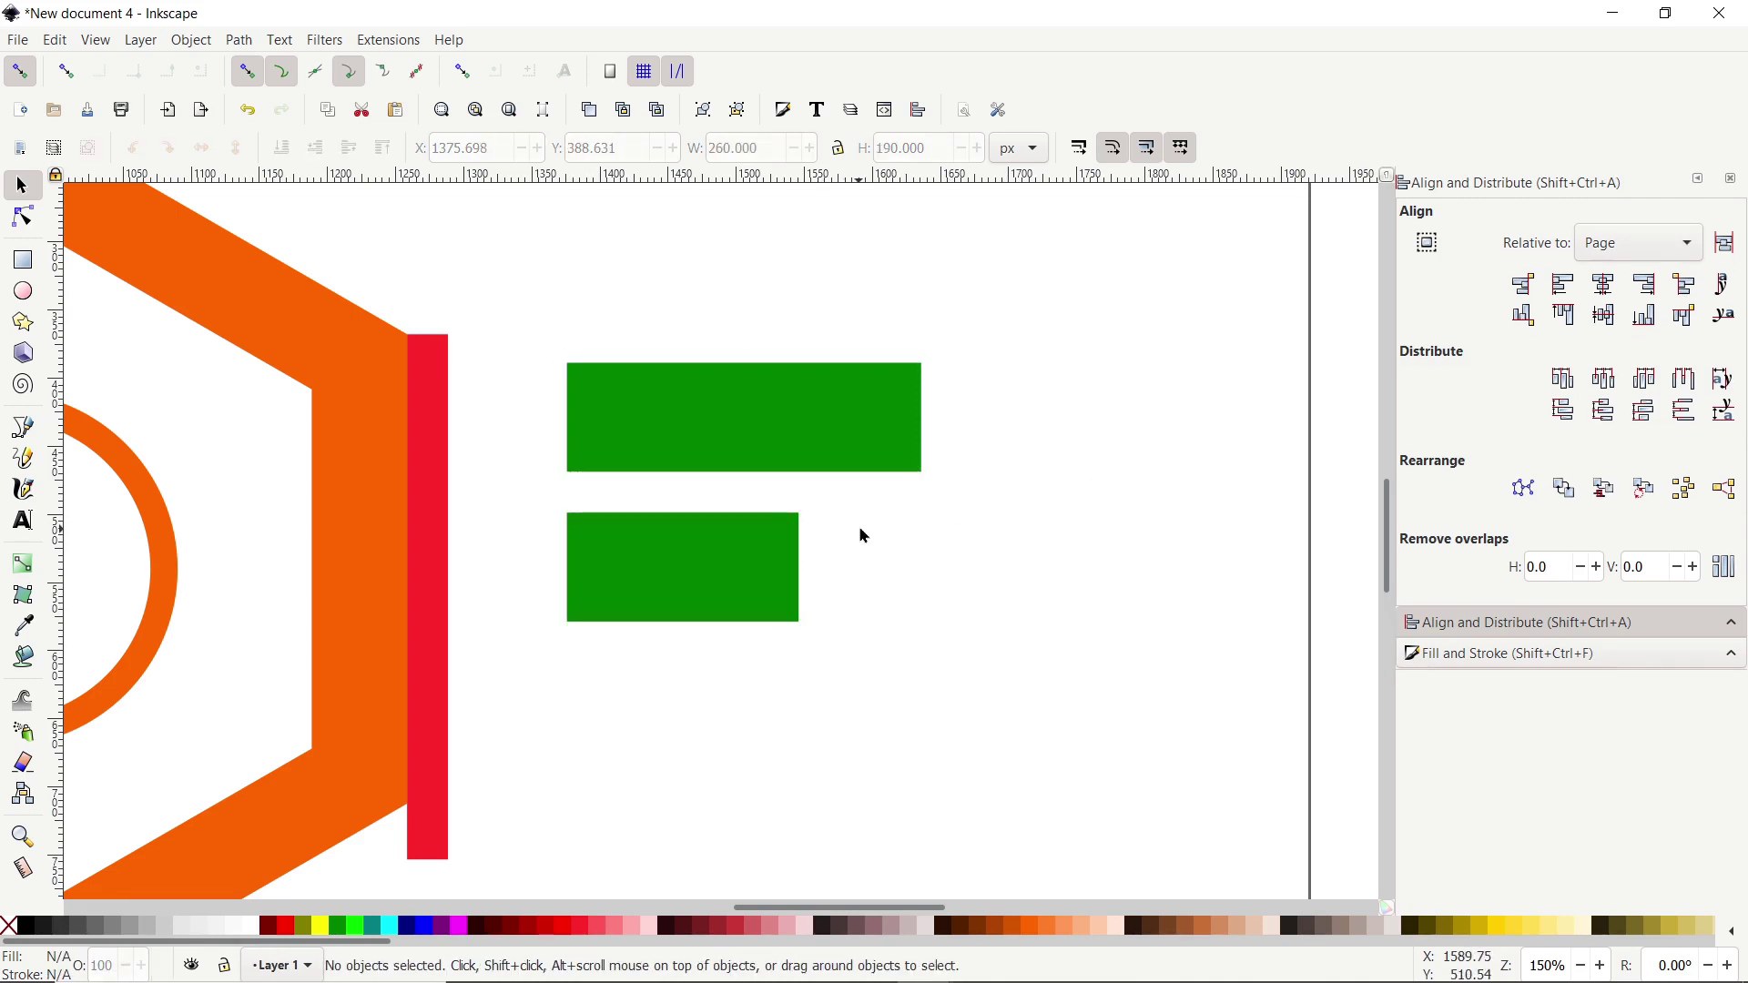
pyautogui.moveTo(1026, 283); pyautogui.dragTo(543, 699)
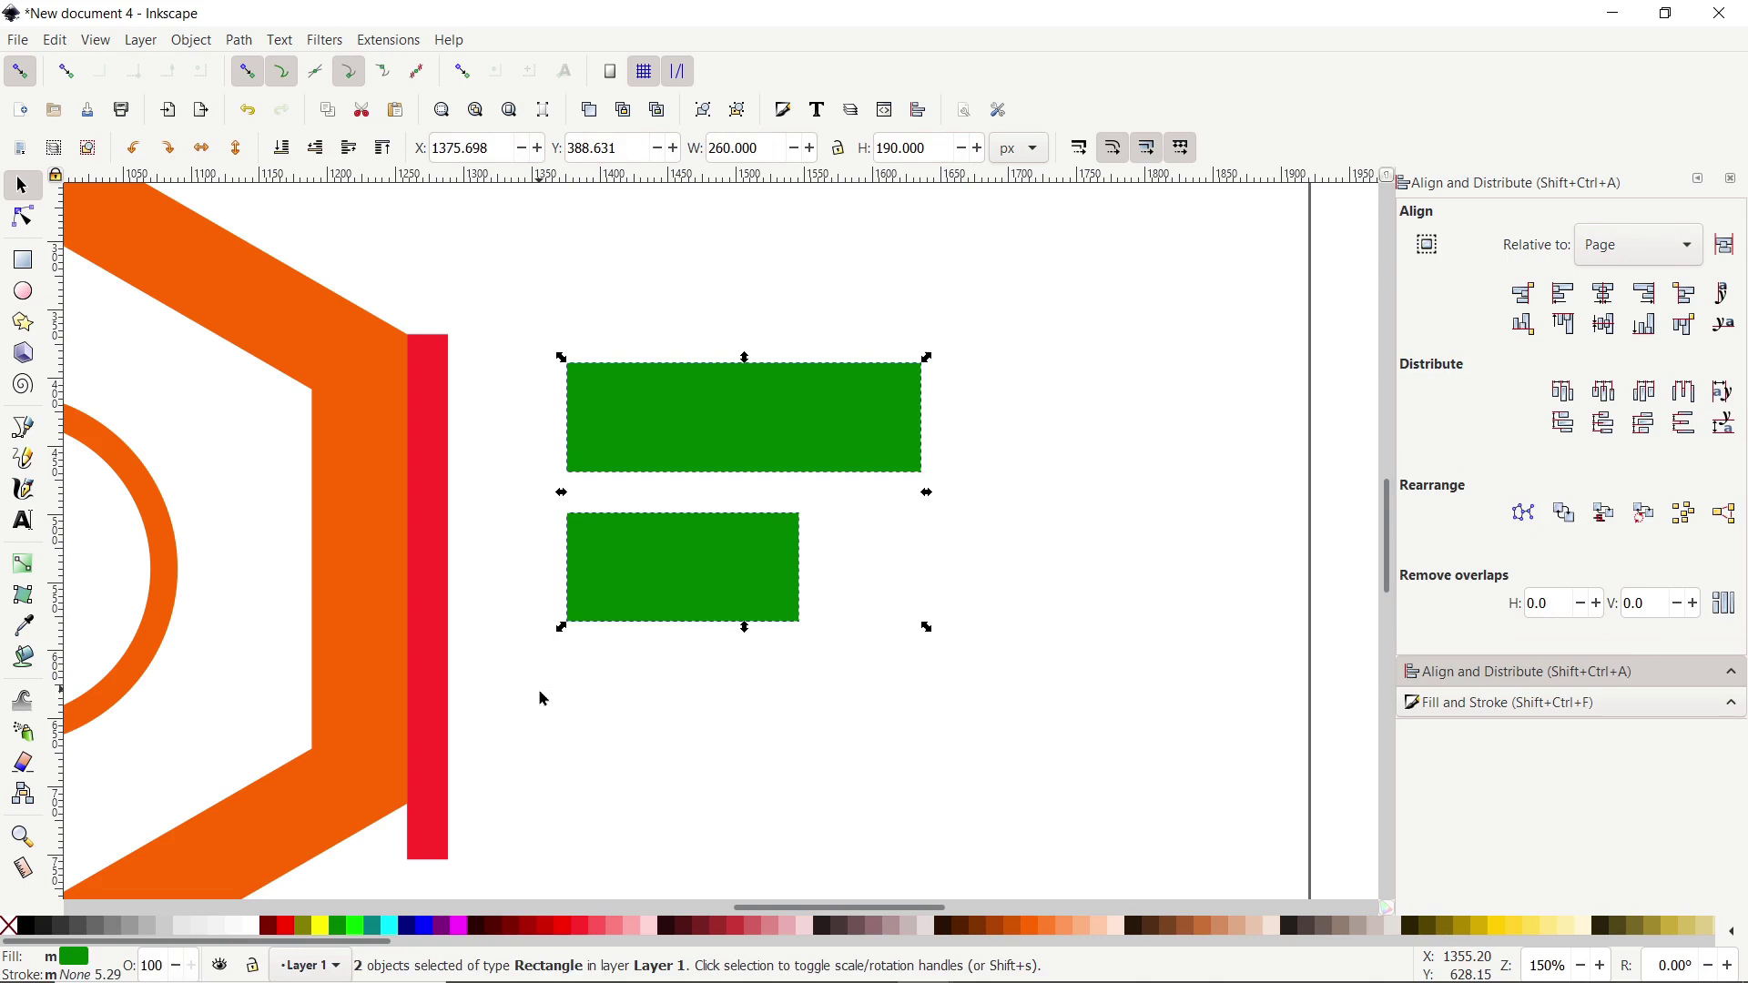
# - Union the two green rectangles into one path and switch to the node tool
pyautogui.click(246, 42)
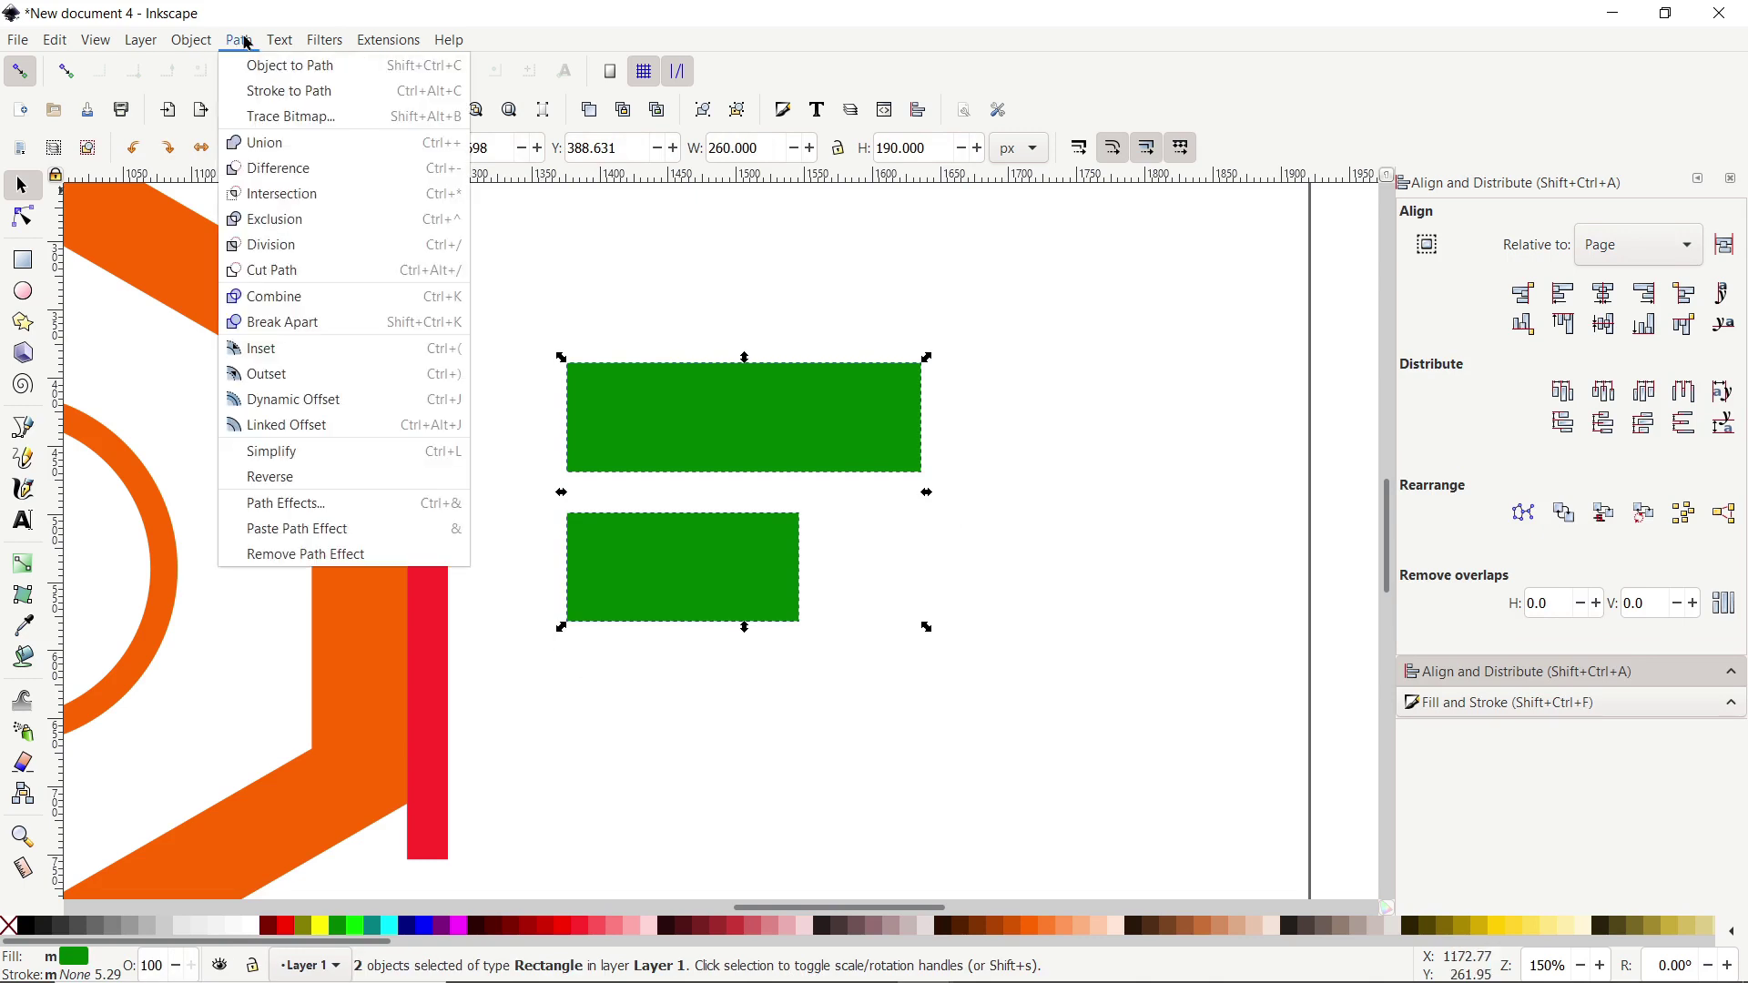
pyautogui.click(264, 143)
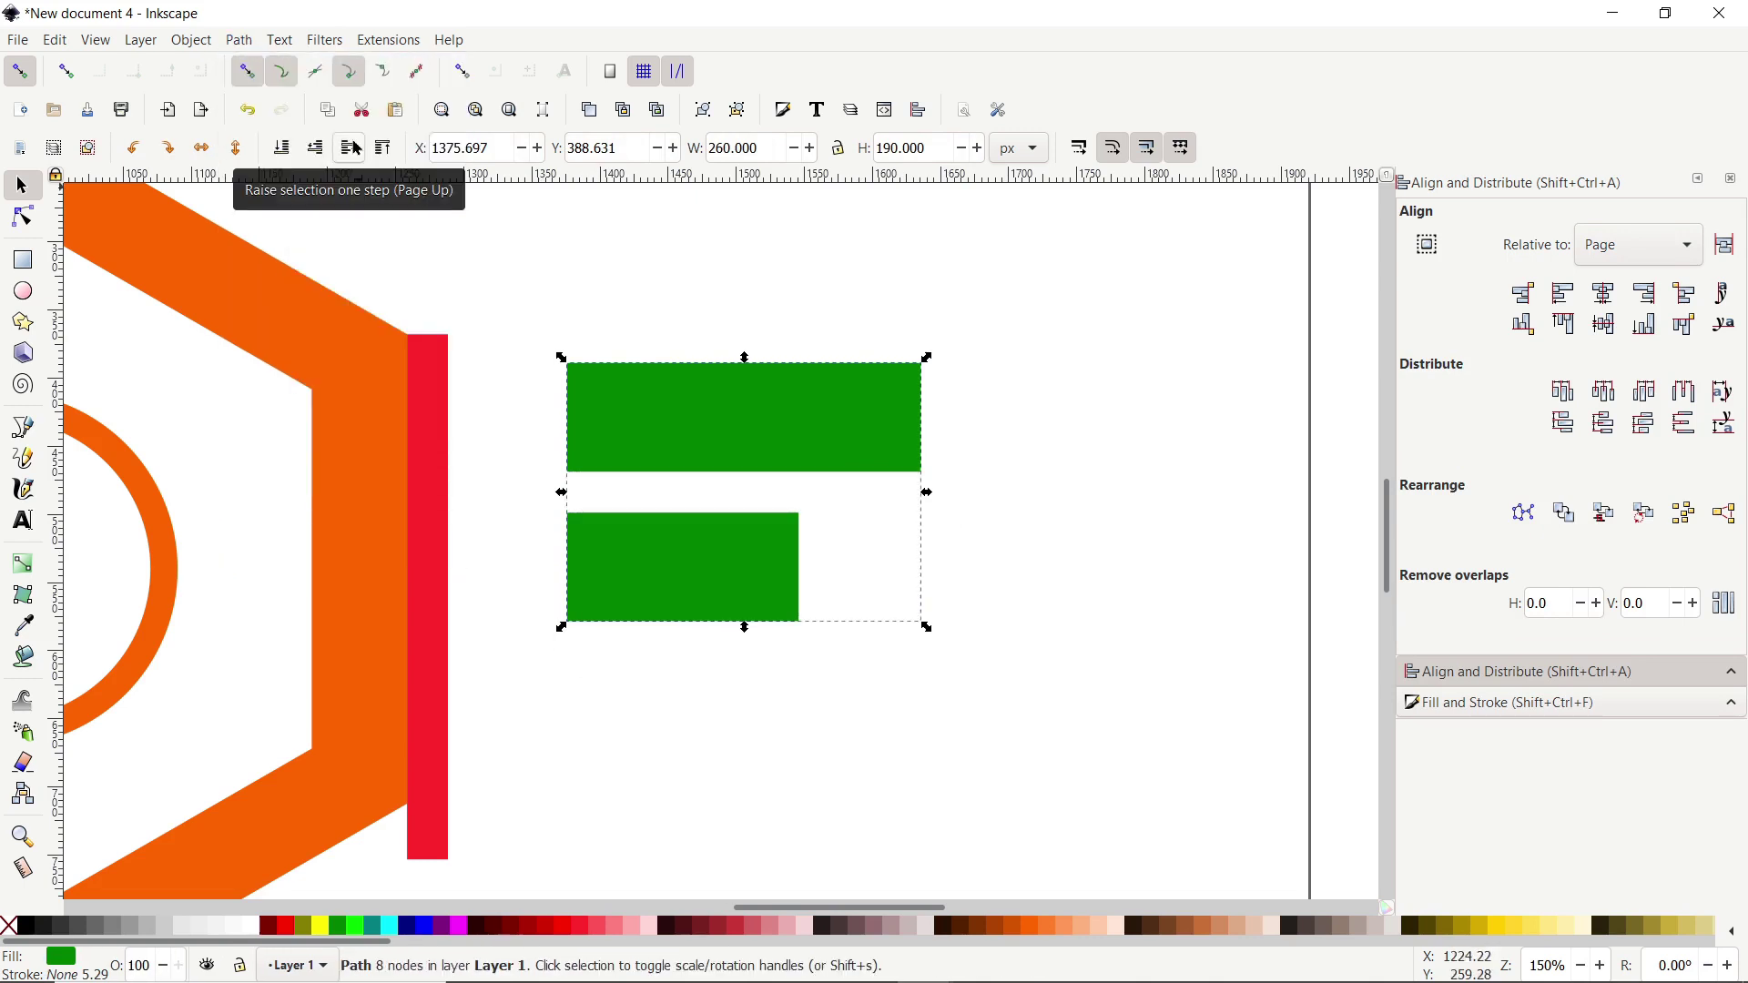
pyautogui.click(22, 227)
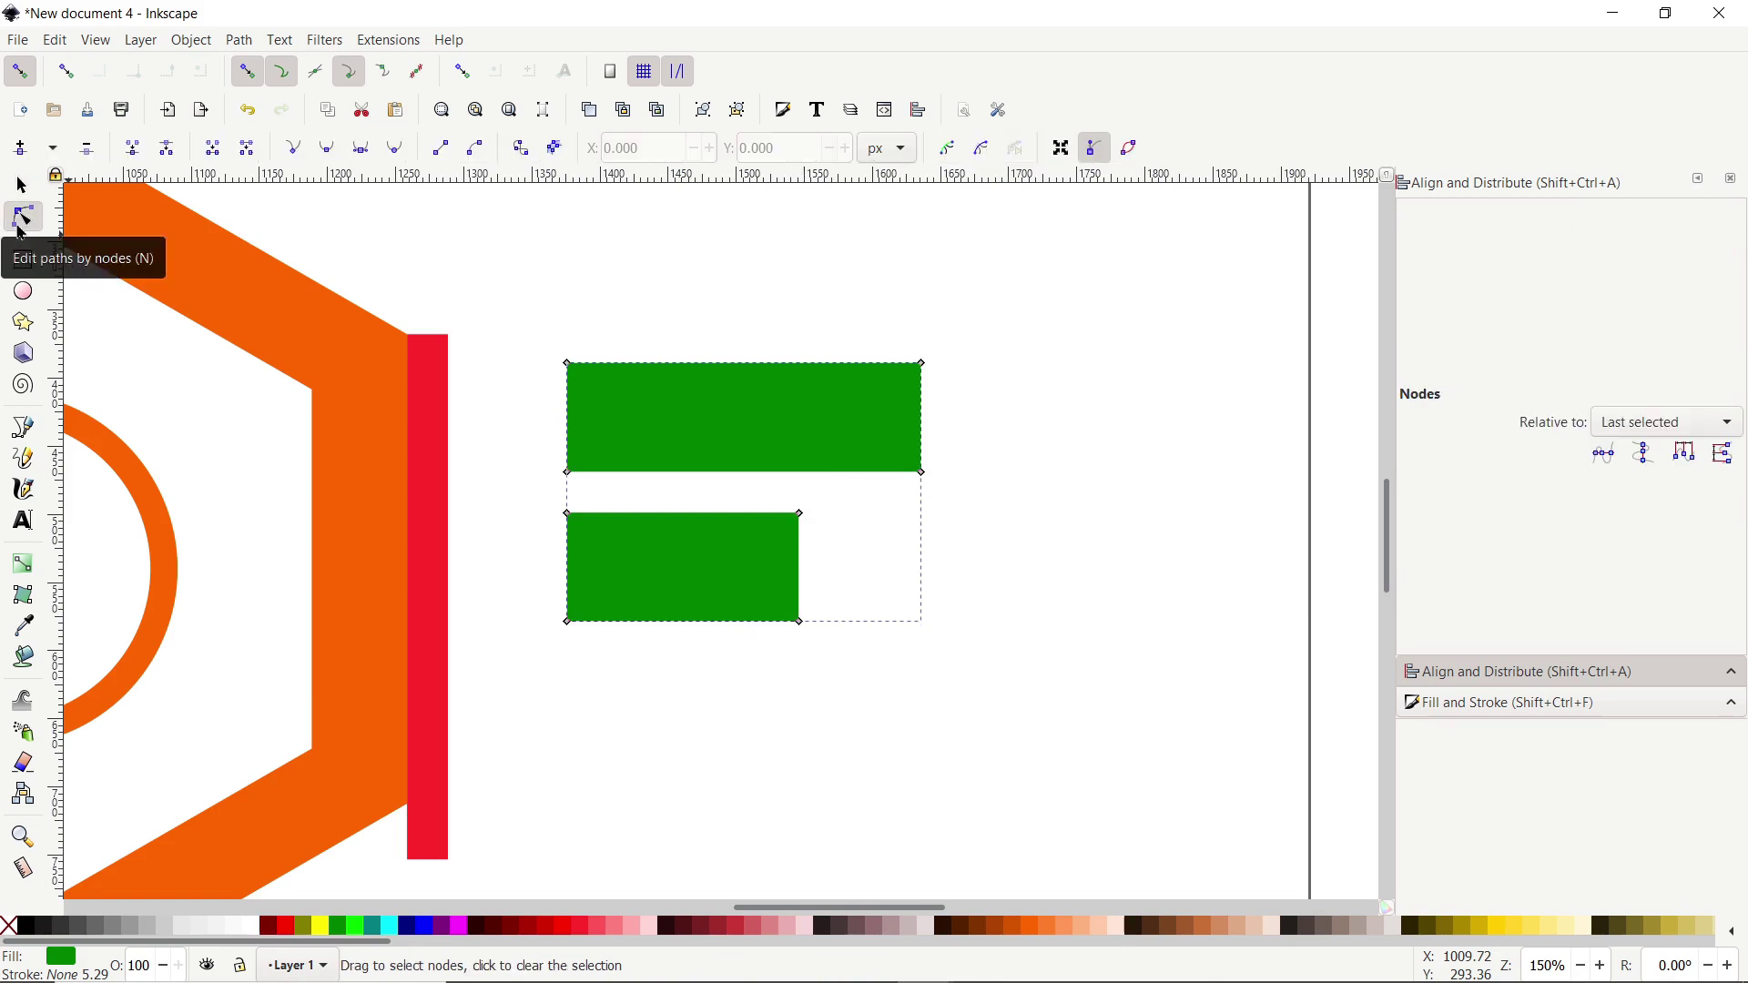
# - Bring up the Path Effects panel and its Live Path Effects Selector
pyautogui.click(239, 41)
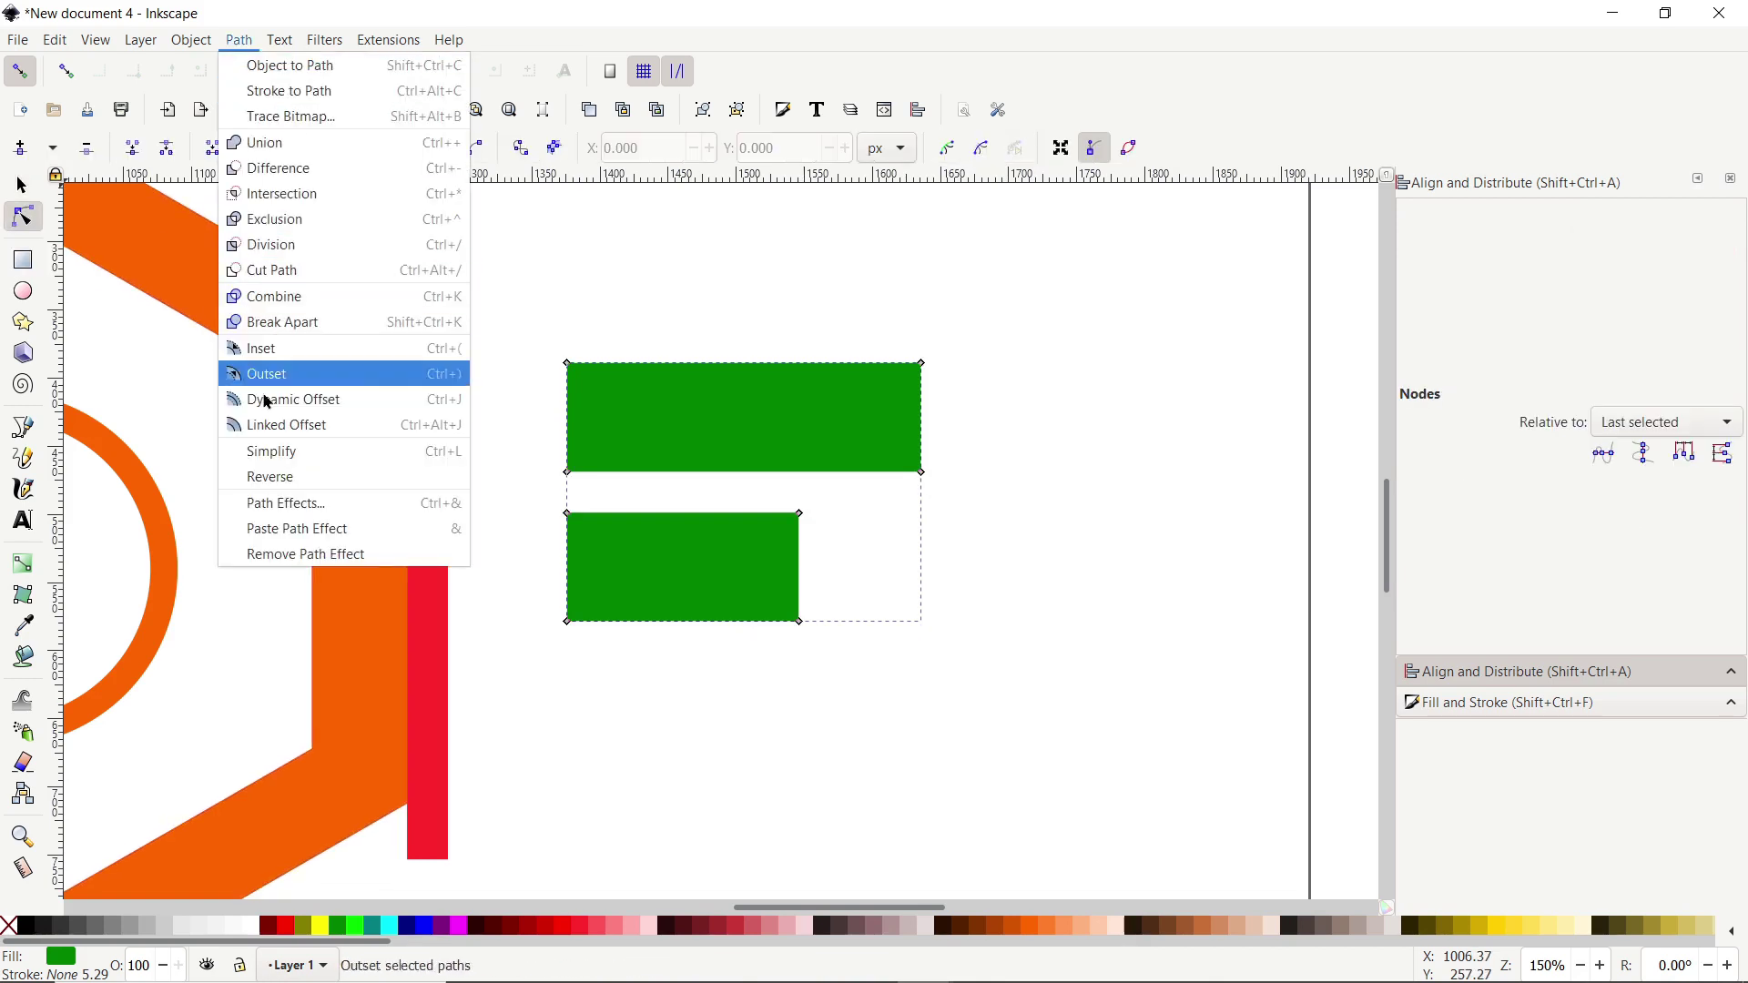
pyautogui.click(282, 503)
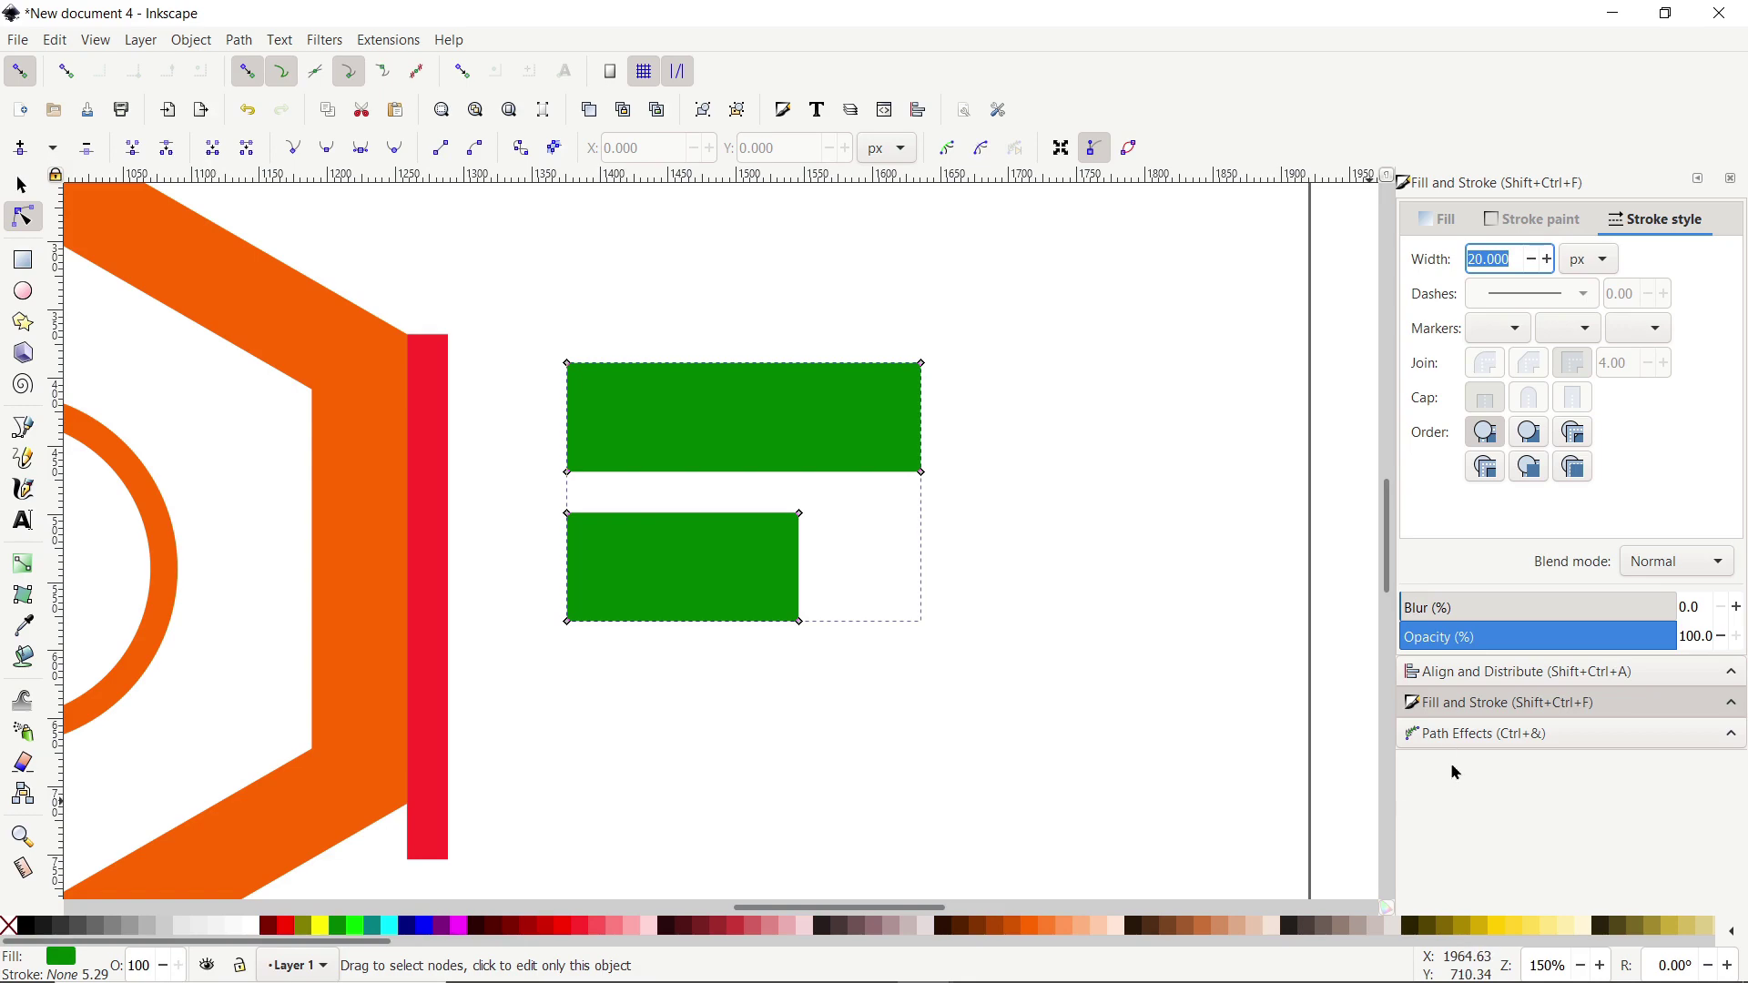
pyautogui.click(1458, 735)
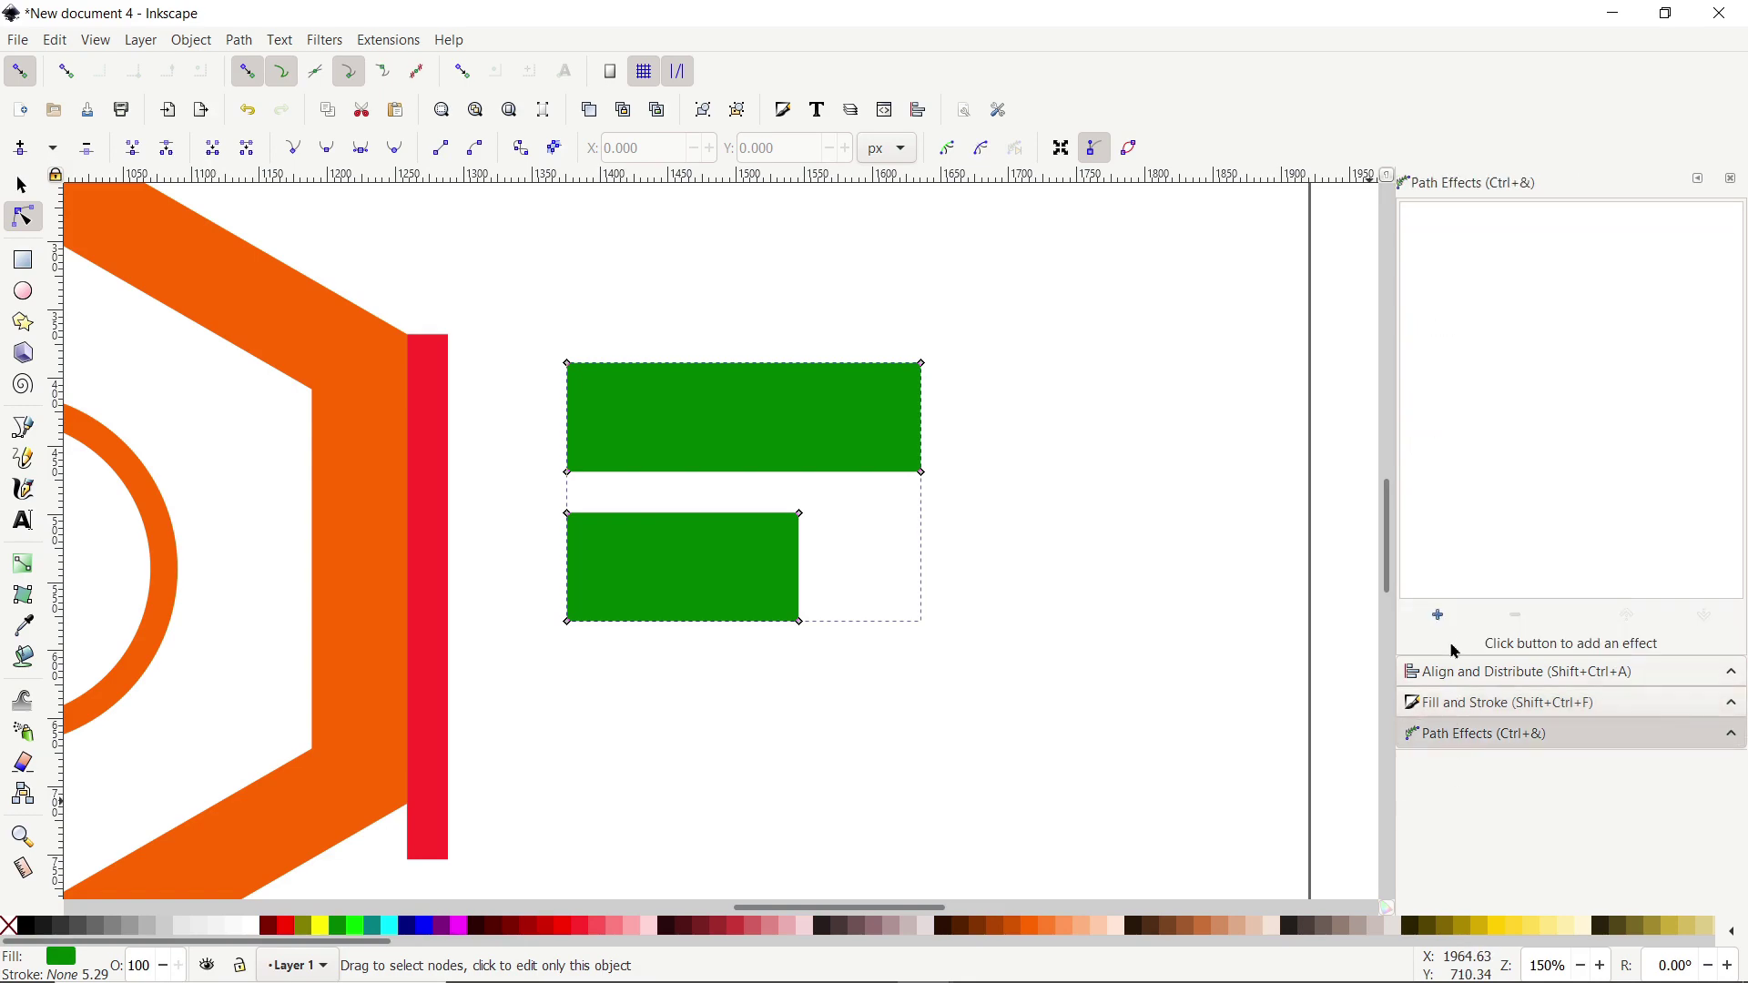
pyautogui.click(1439, 616)
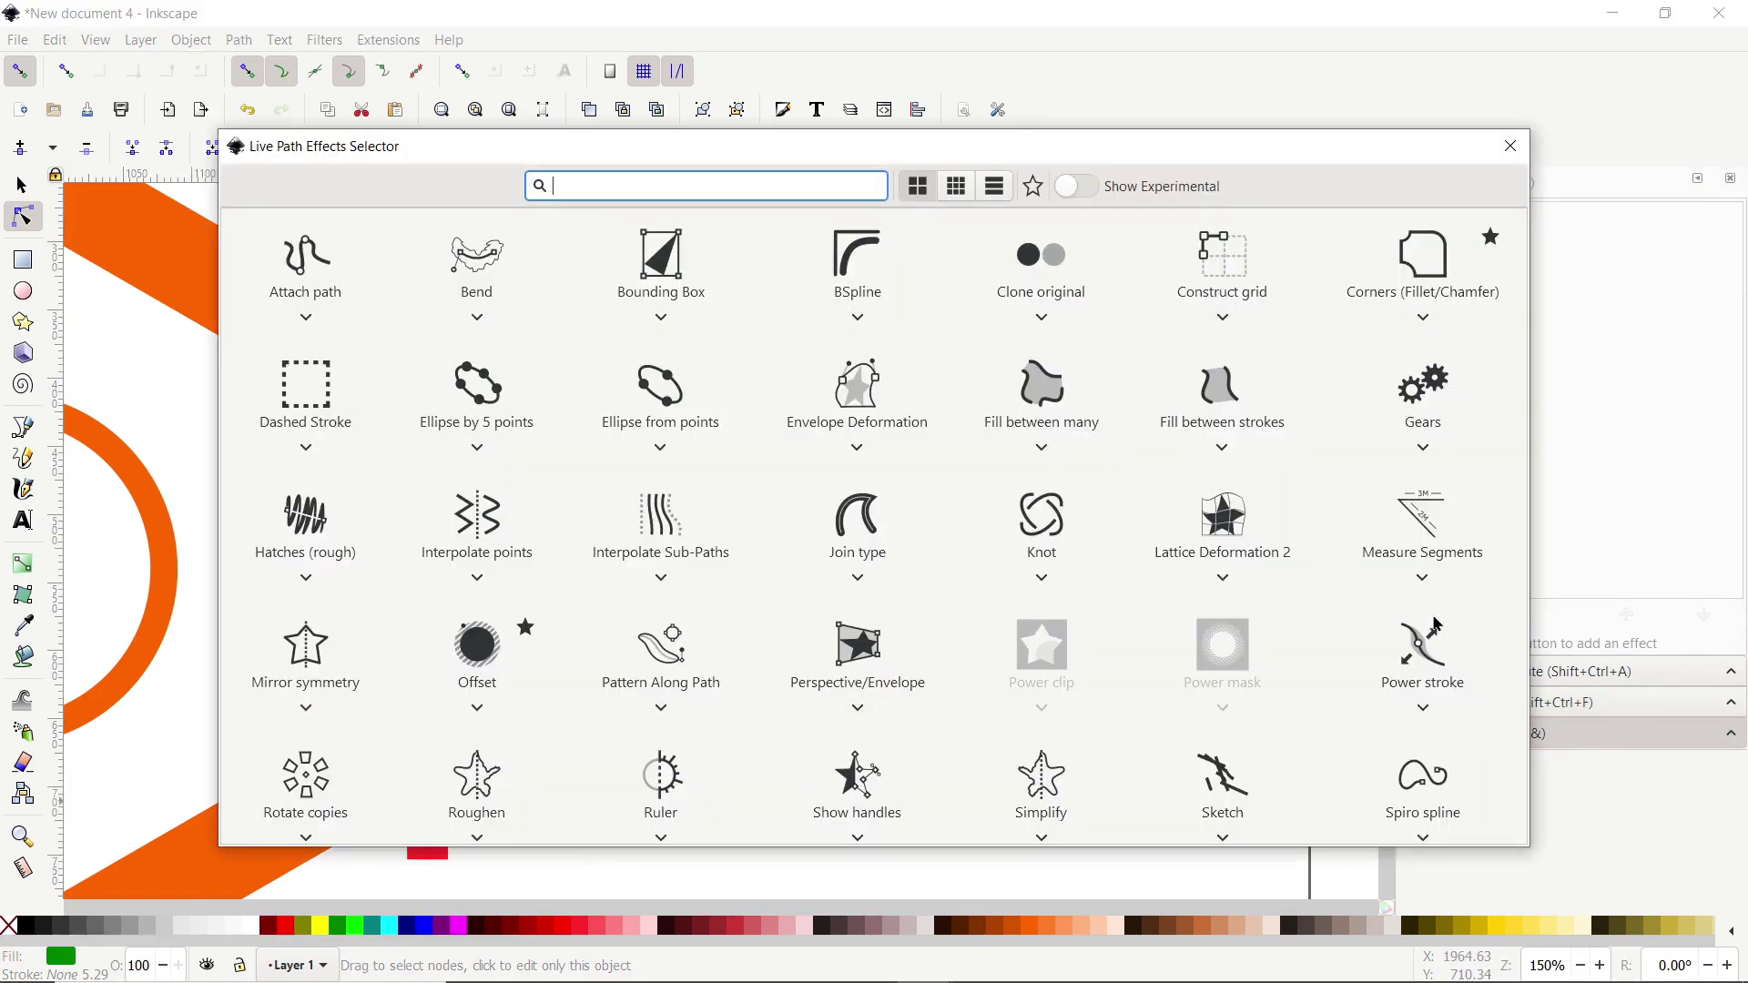
# - Apply Corners (Fillet/Chamfer) and curve both bars' bottom-right corners into wing shapes
pyautogui.click(1400, 305)
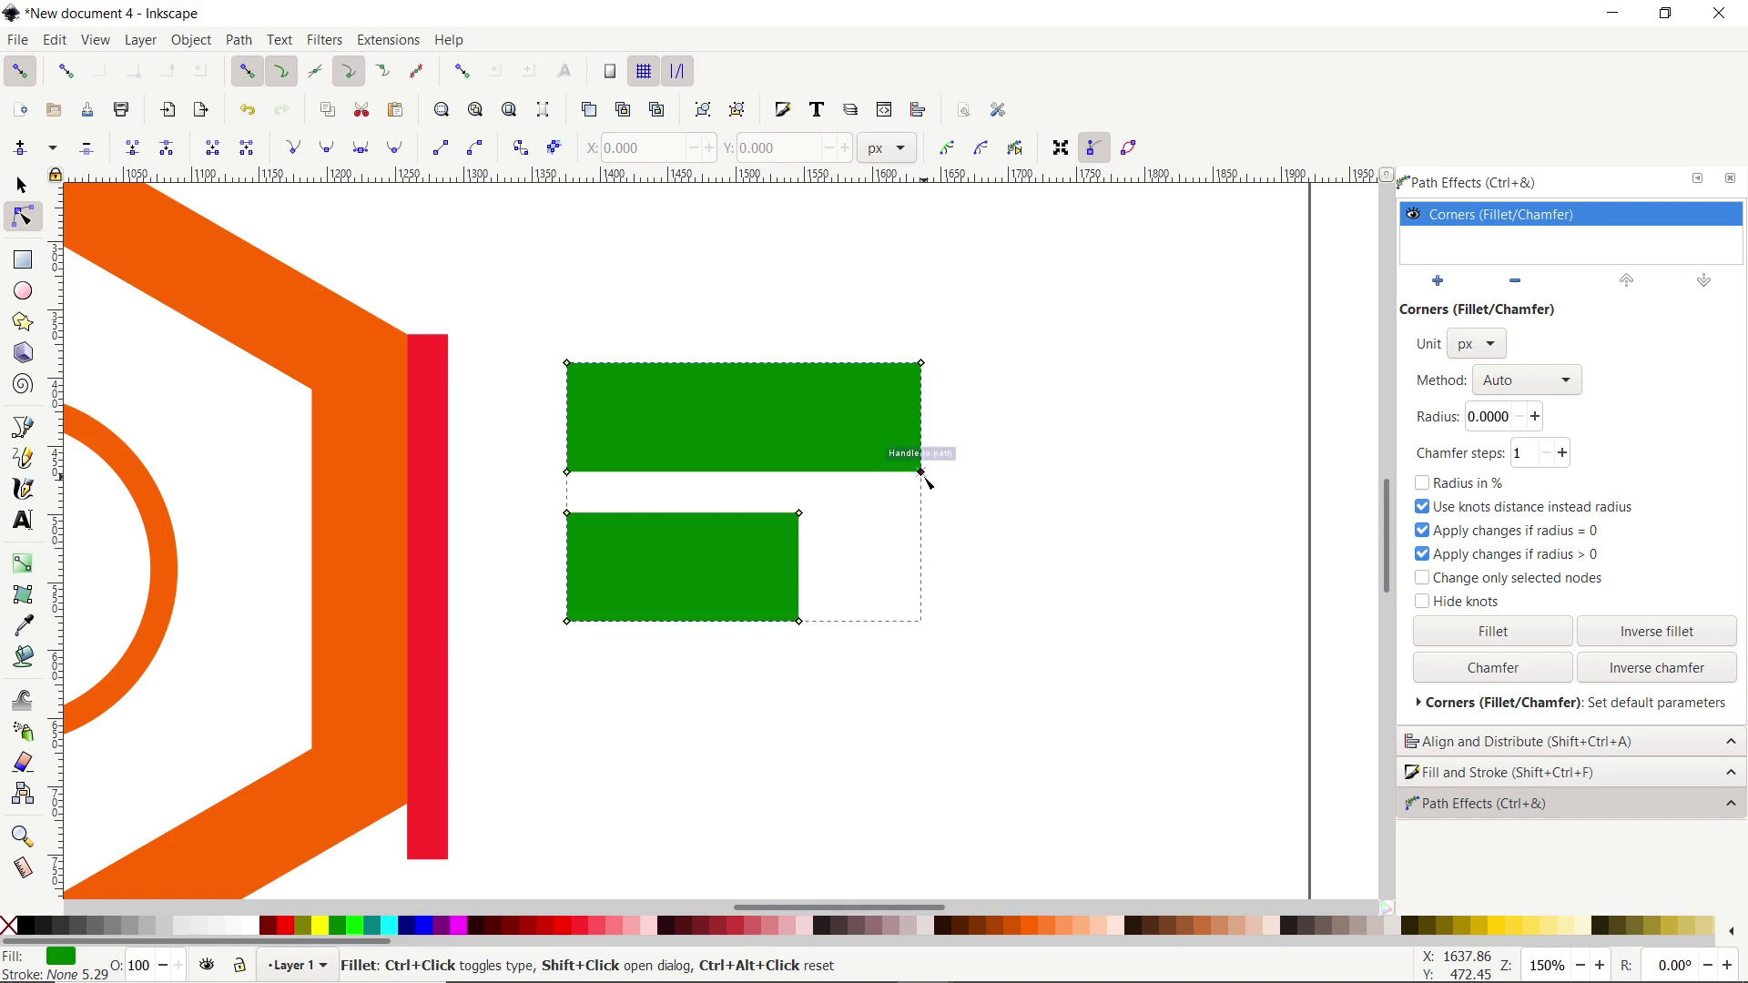
pyautogui.moveTo(921, 472); pyautogui.dragTo(924, 333)
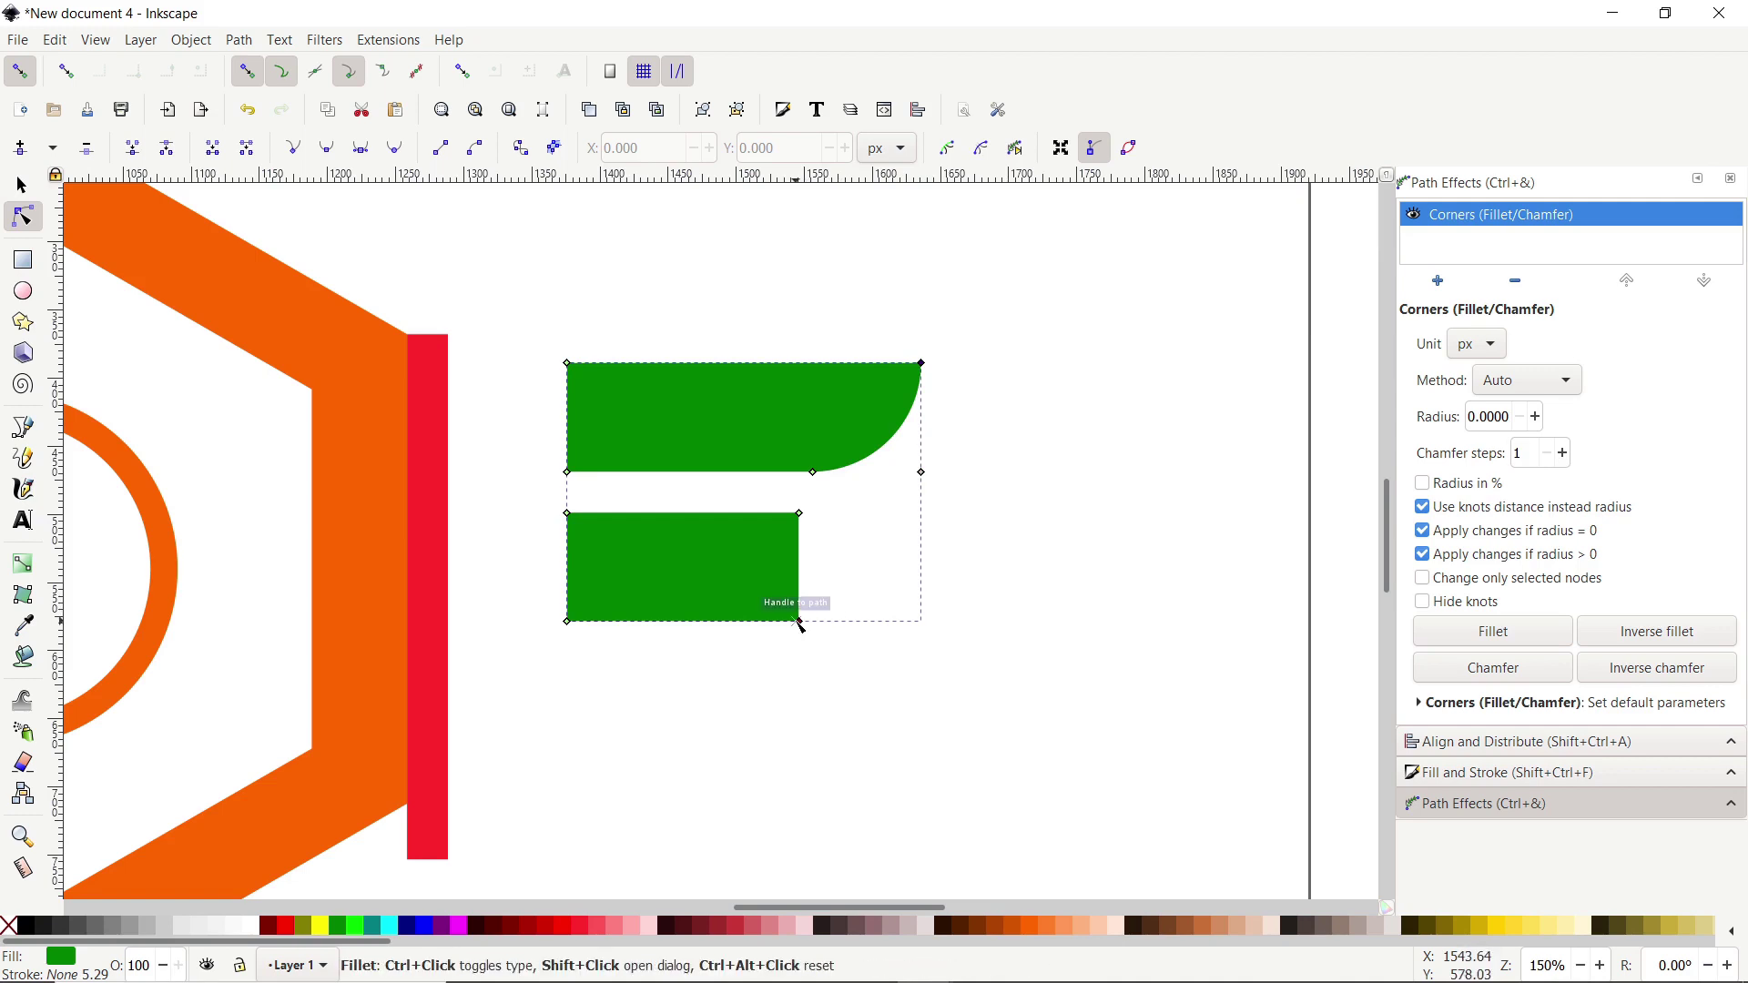
pyautogui.moveTo(800, 625); pyautogui.dragTo(807, 502)
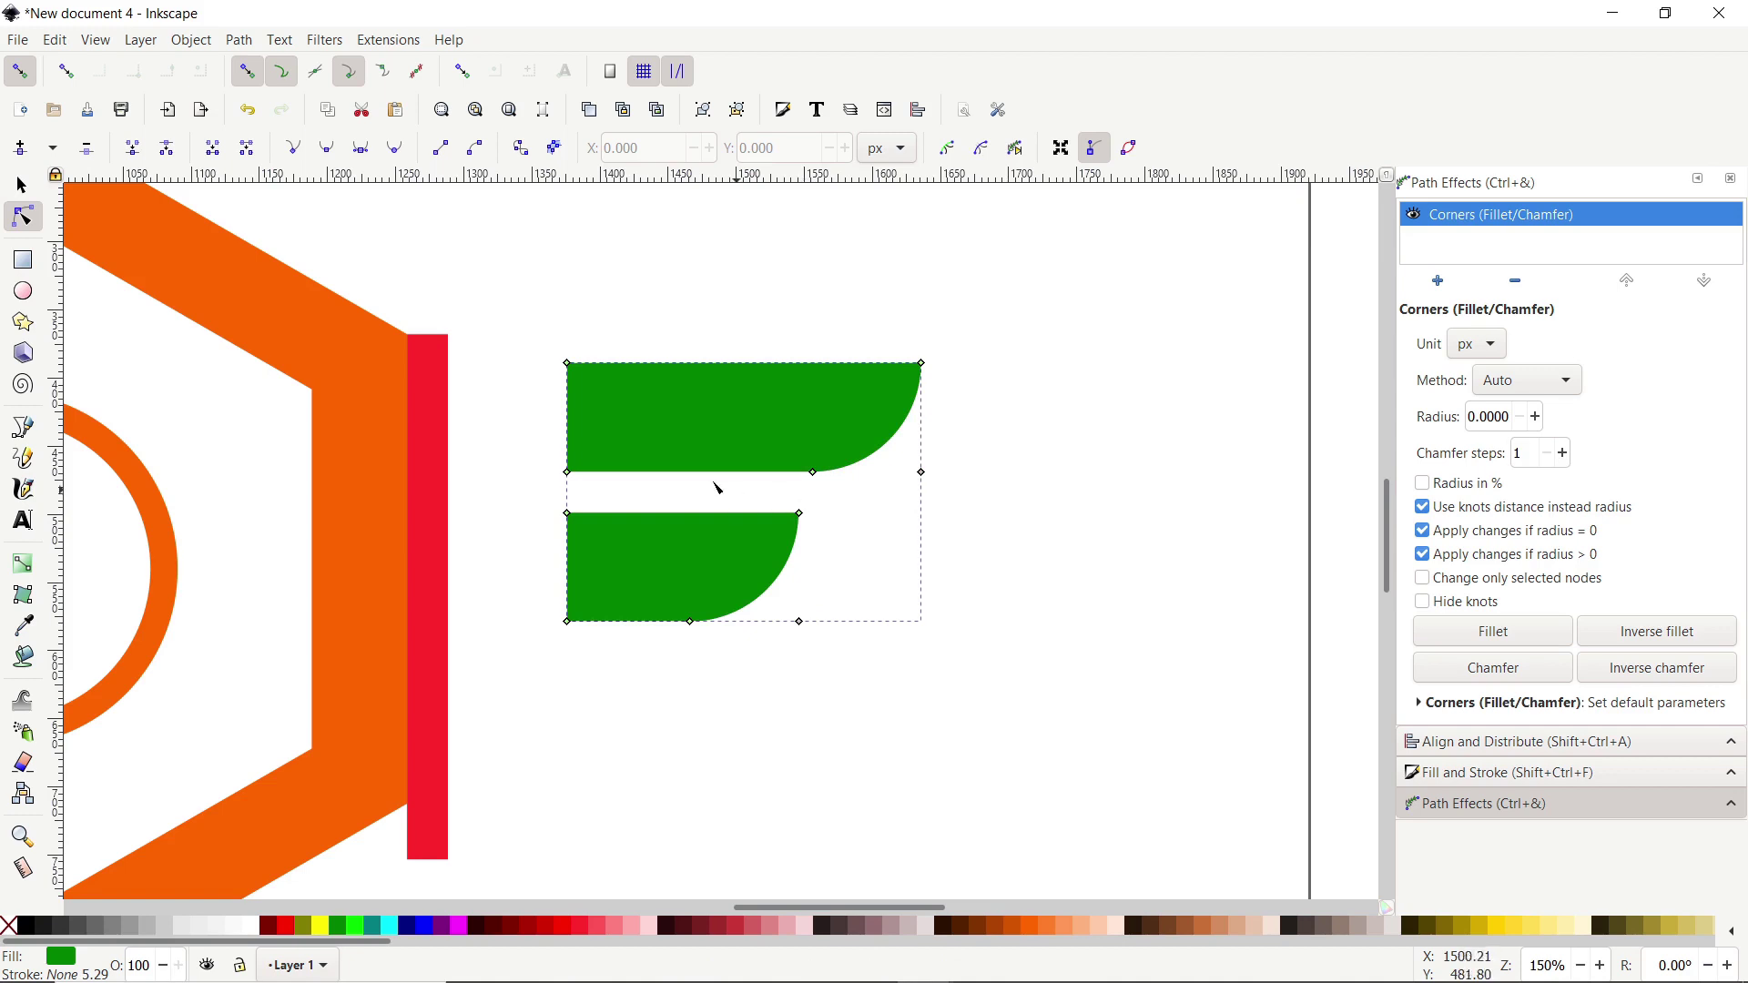
# - Convert the filleted shape to a plain path and zoom out to the whole page
pyautogui.click(239, 40)
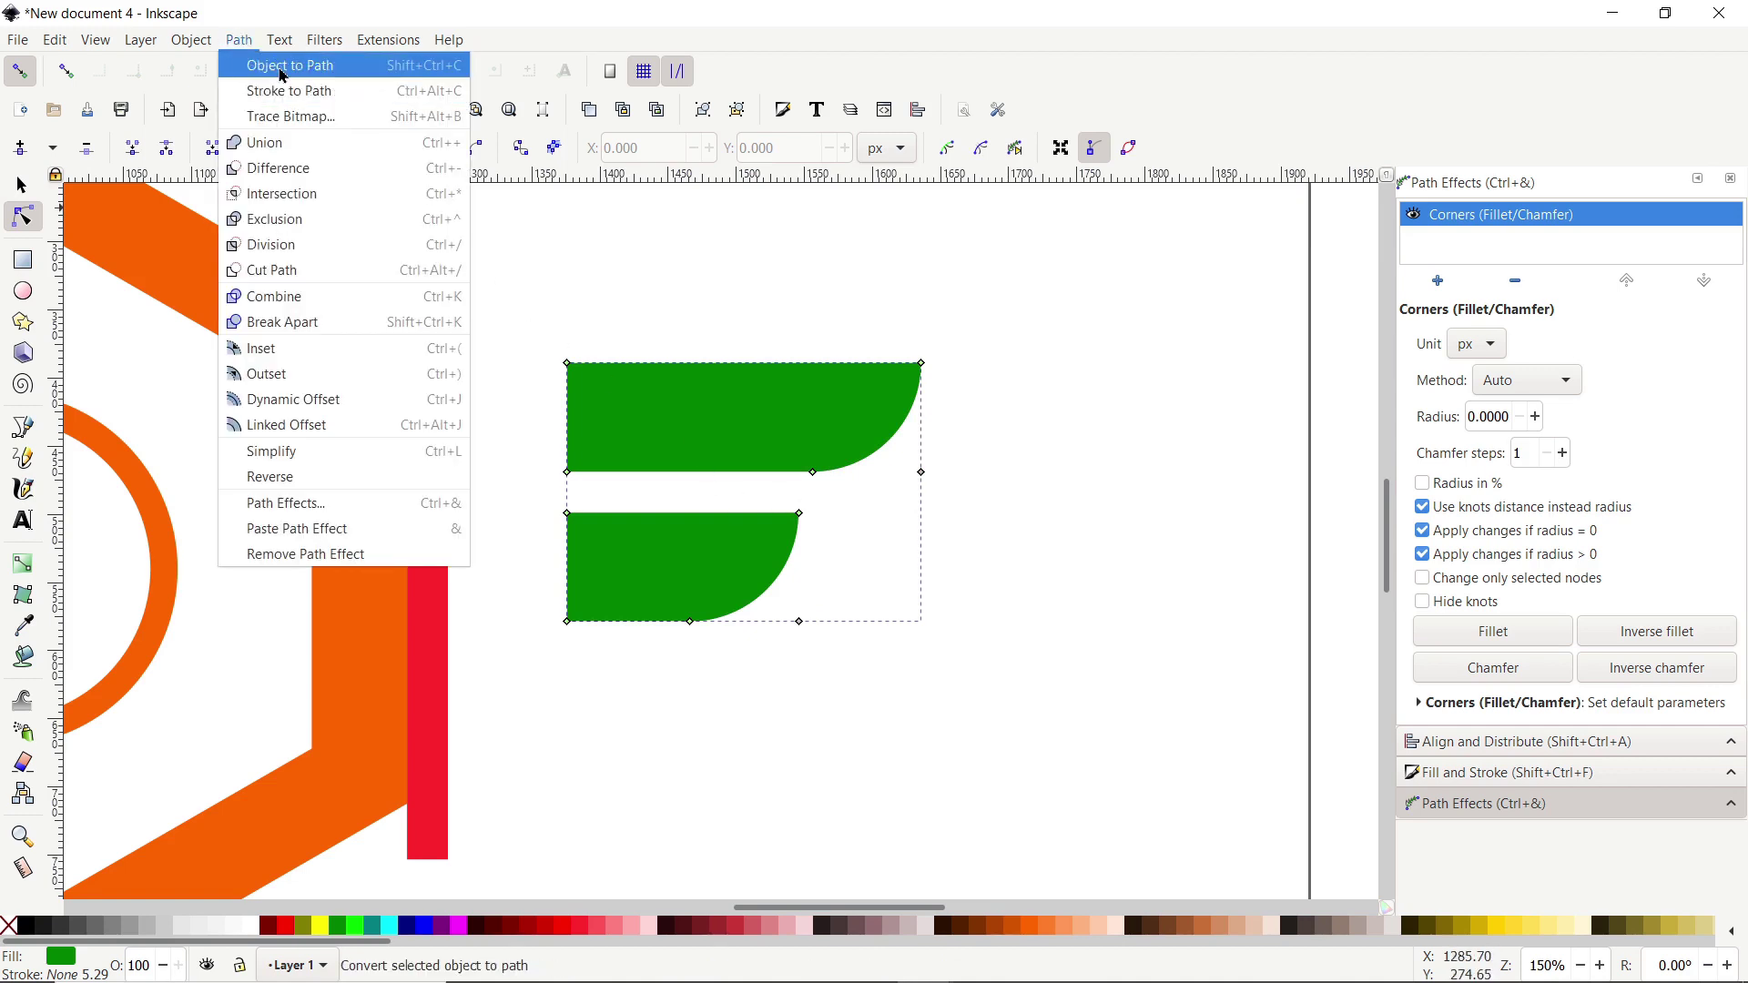
pyautogui.click(279, 71)
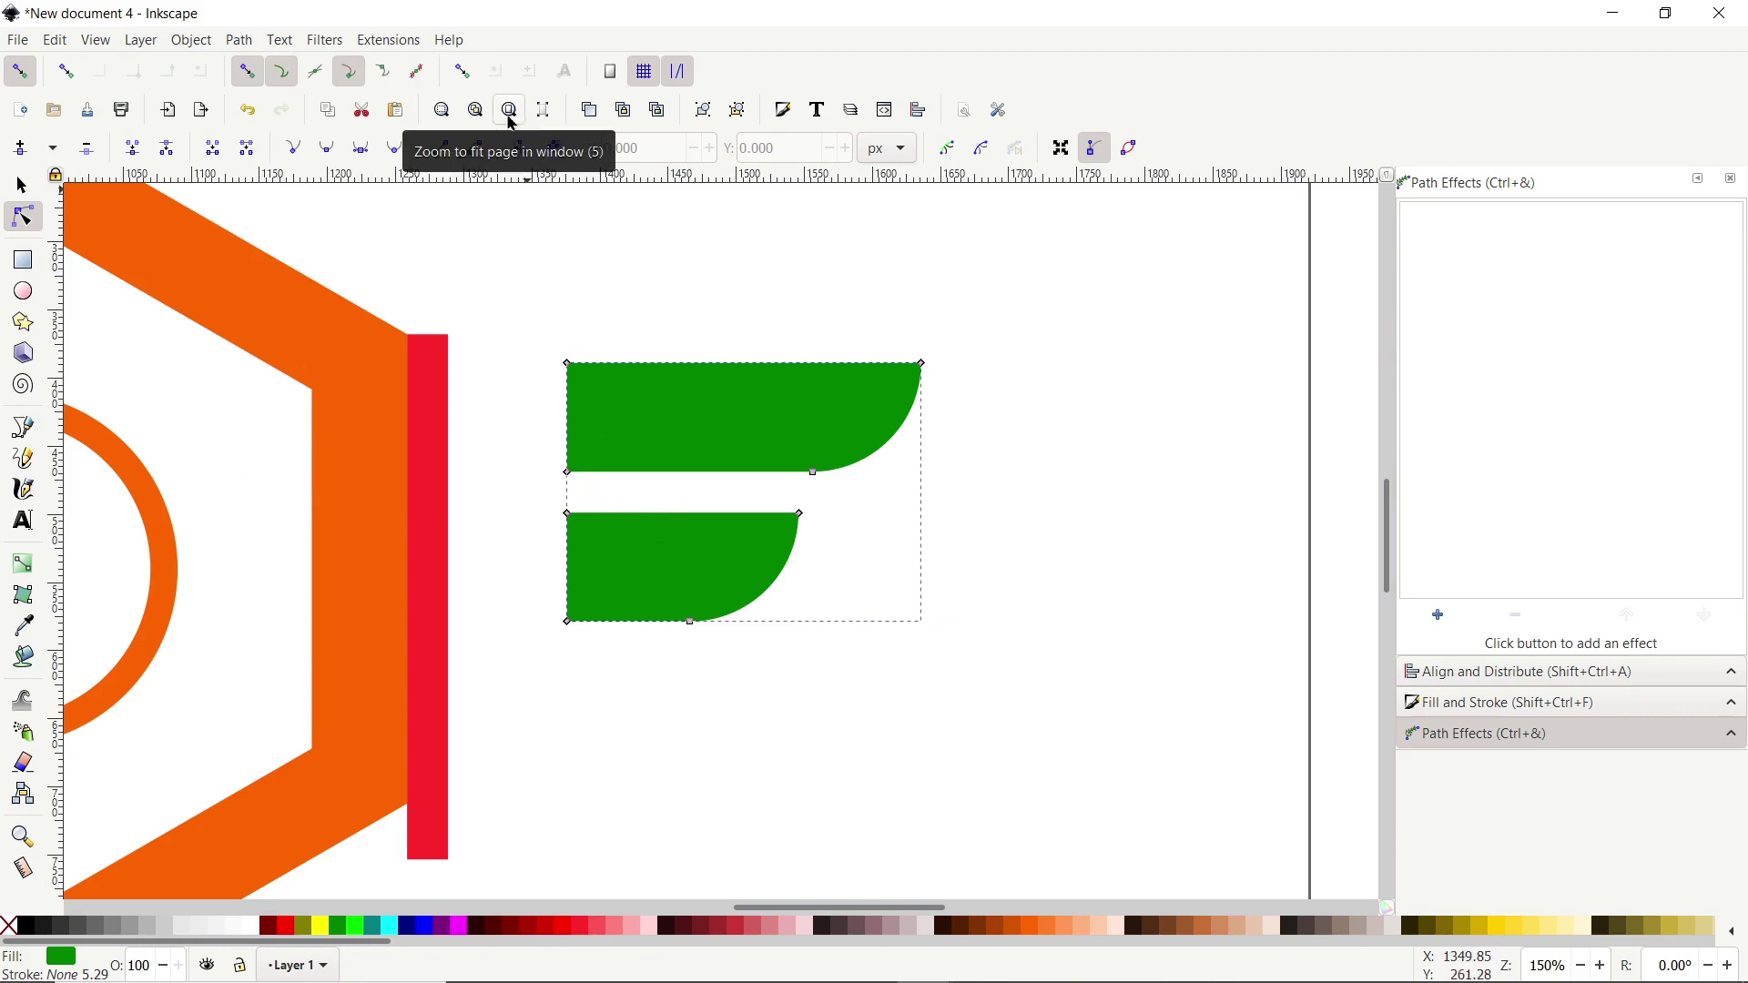
pyautogui.click(510, 110)
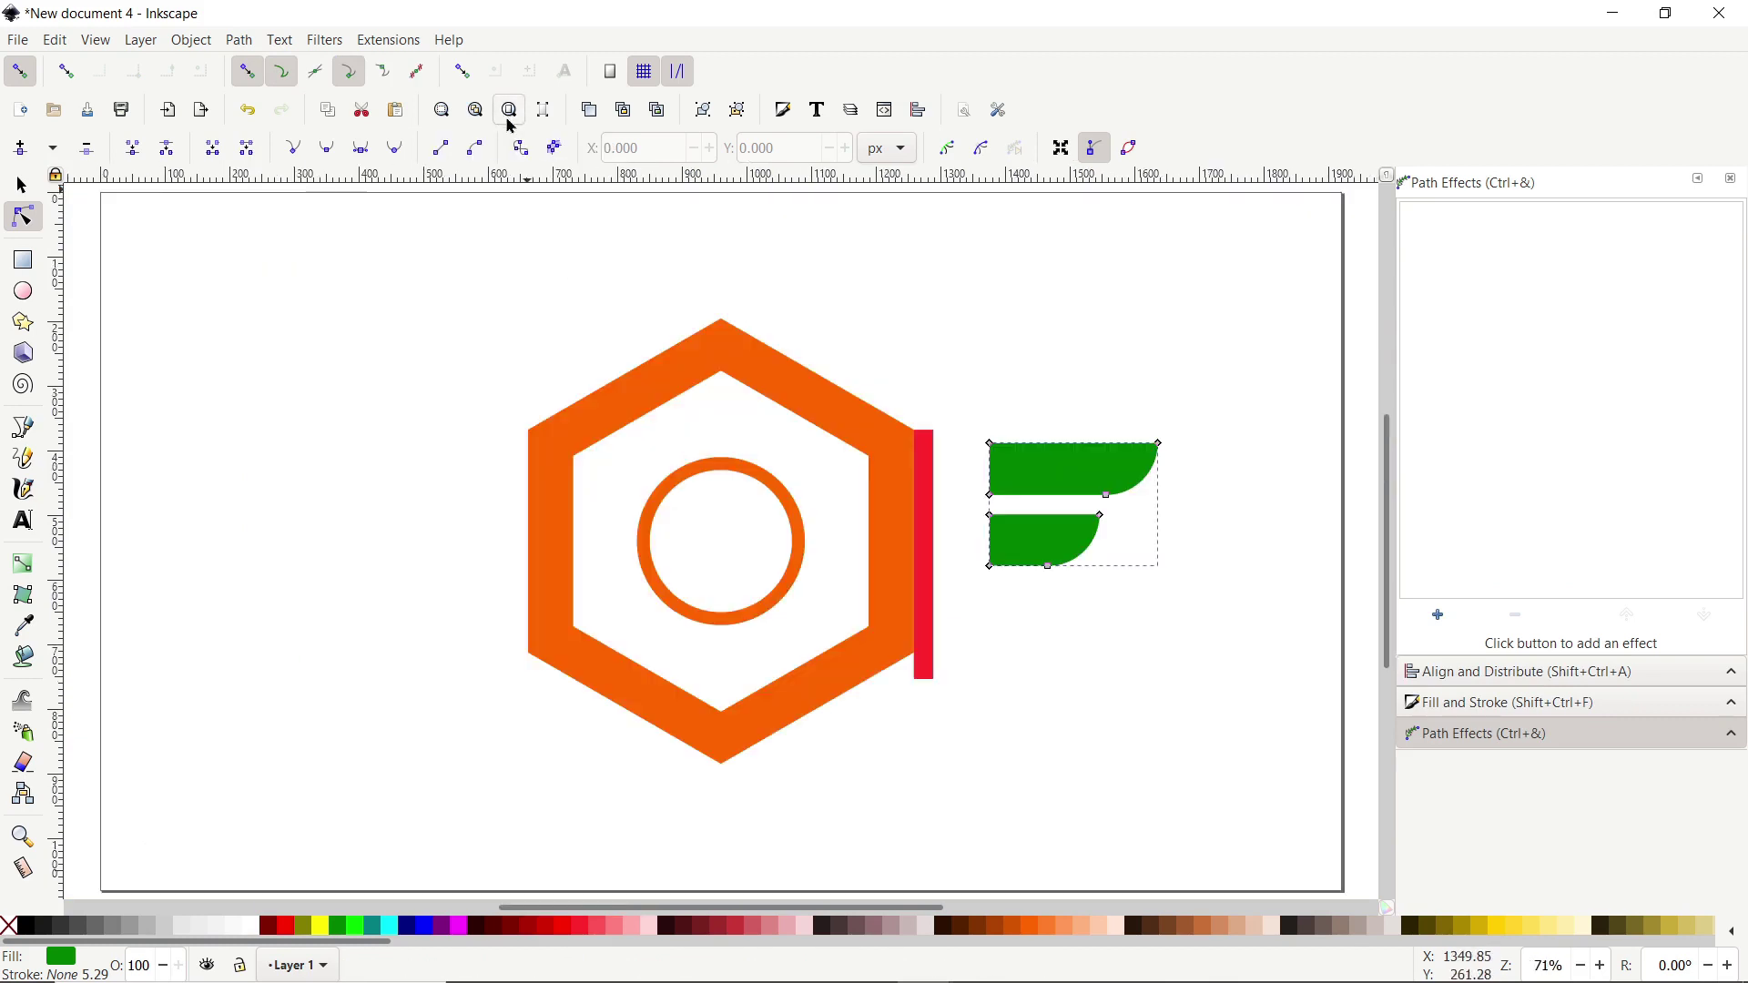
# - Centre the green wing on the hexagon's horizontal axis, aligning relative to Last selected
pyautogui.click(23, 189)
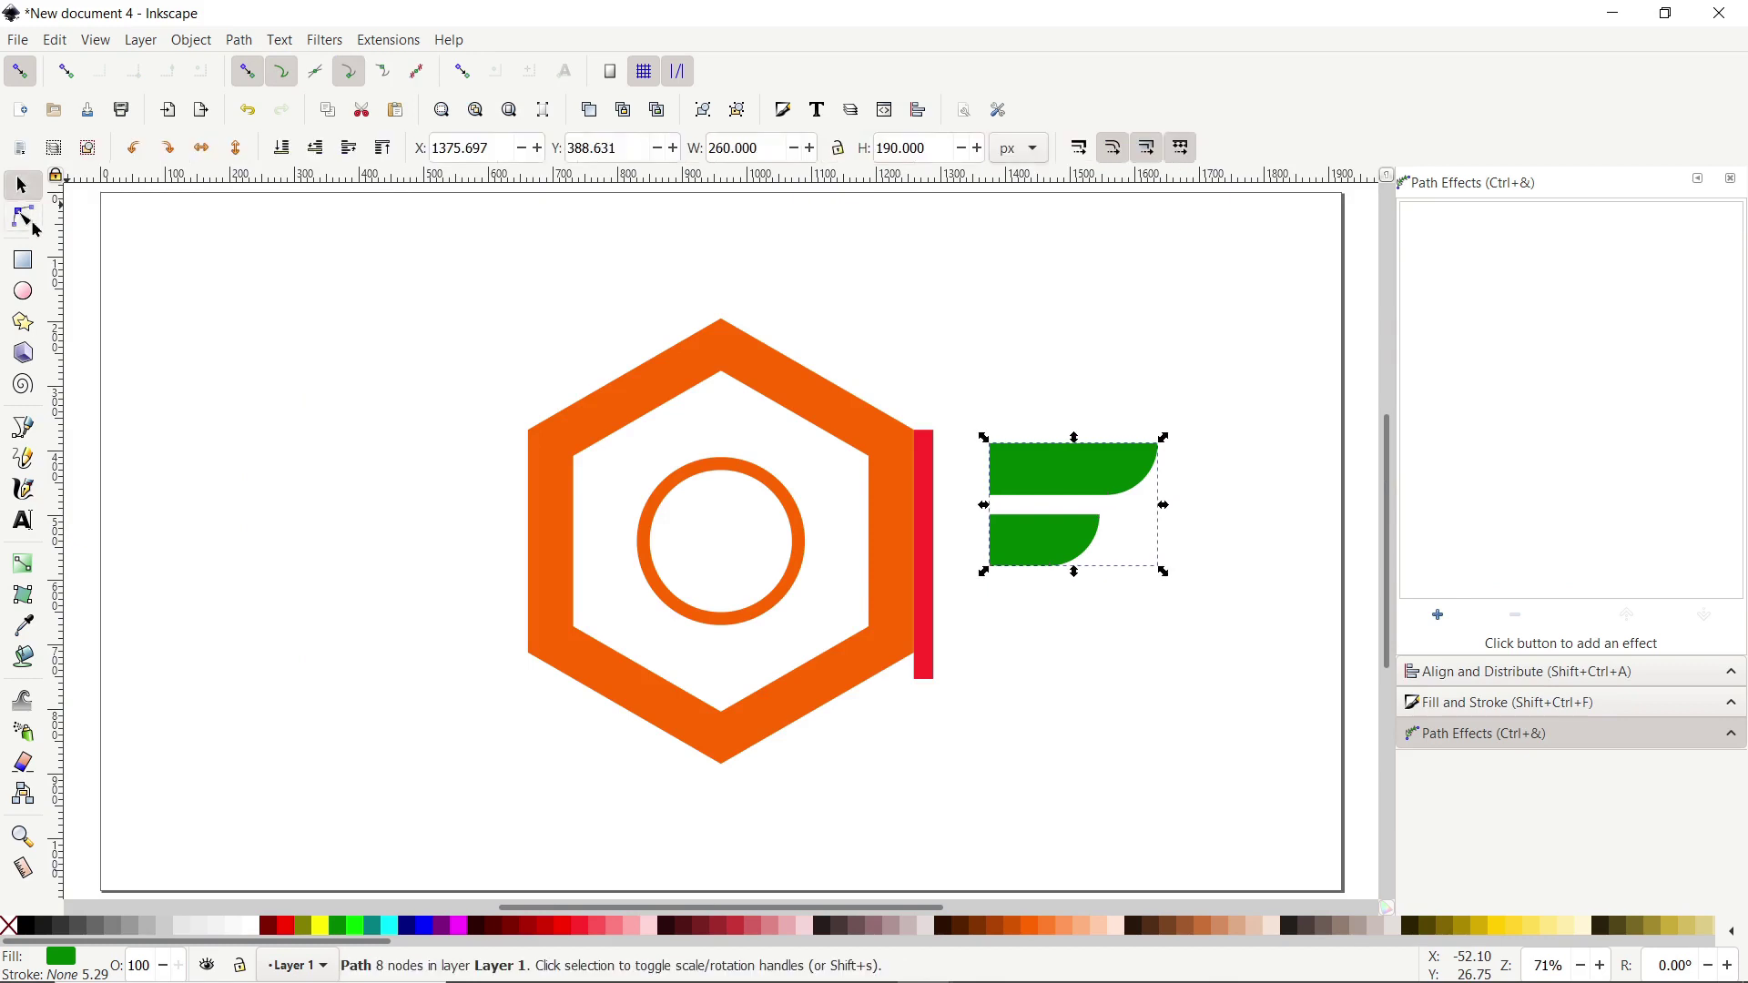
pyautogui.press('shift')
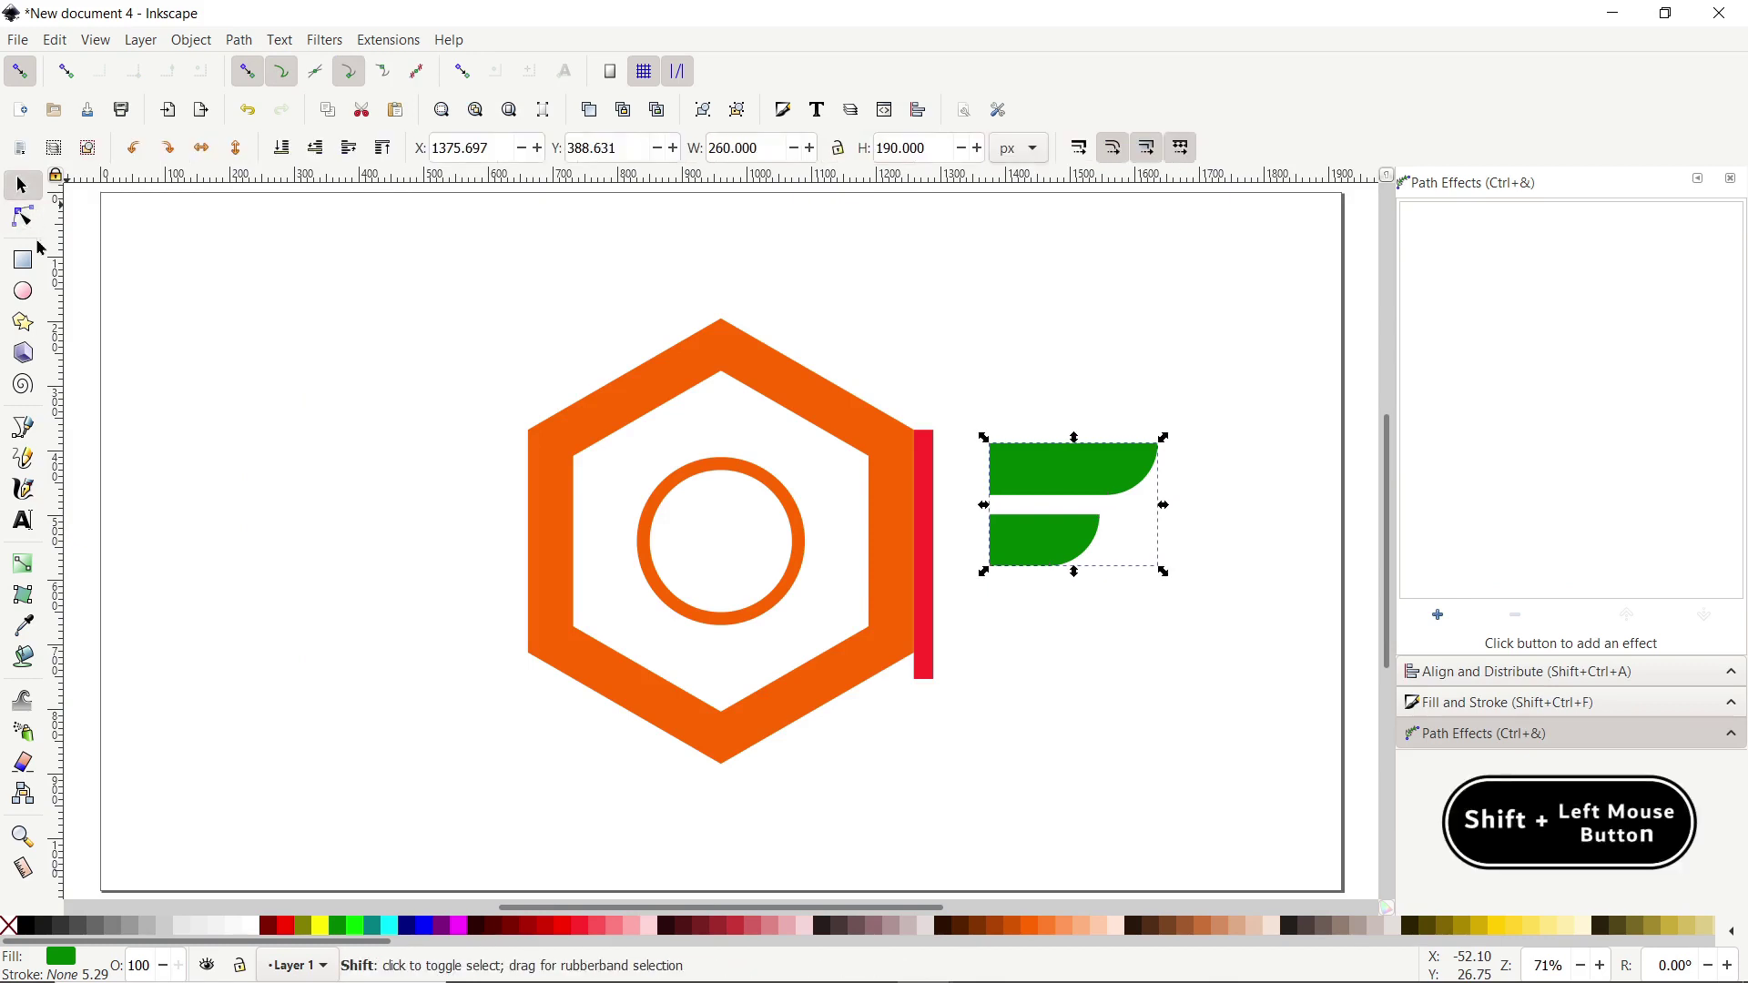
pyautogui.keyDown('shift'); pyautogui.click(815, 398); pyautogui.keyUp('shift')
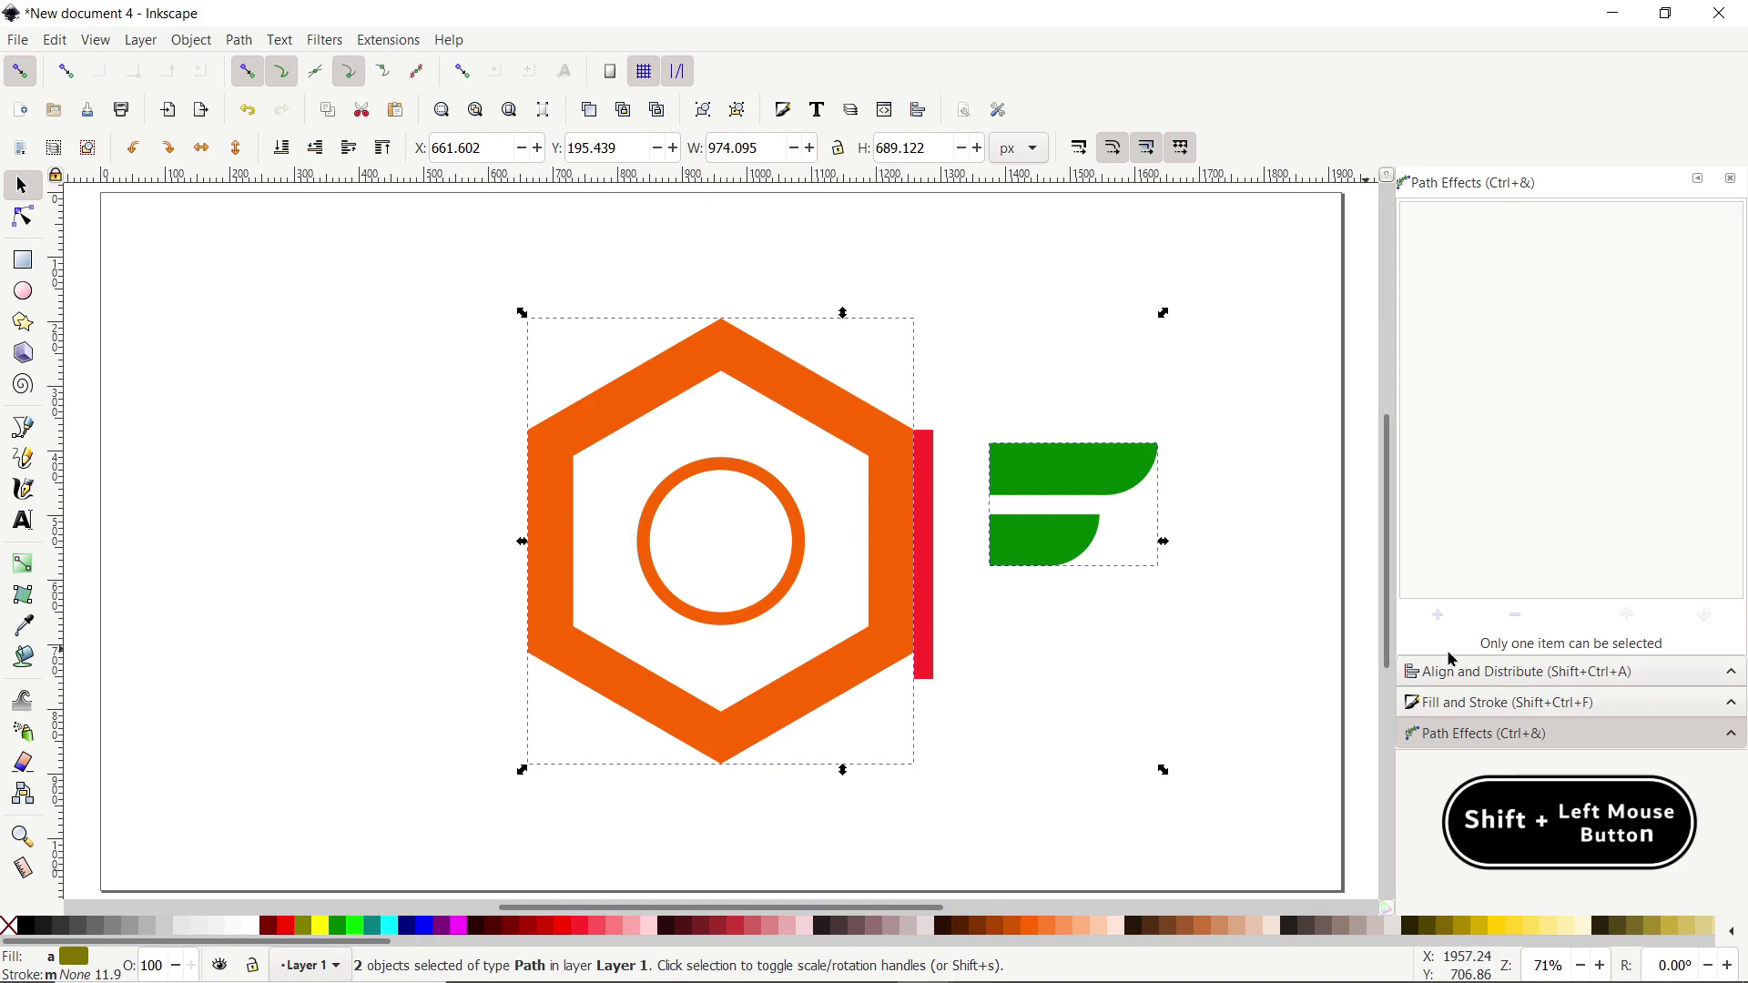
pyautogui.click(1467, 675)
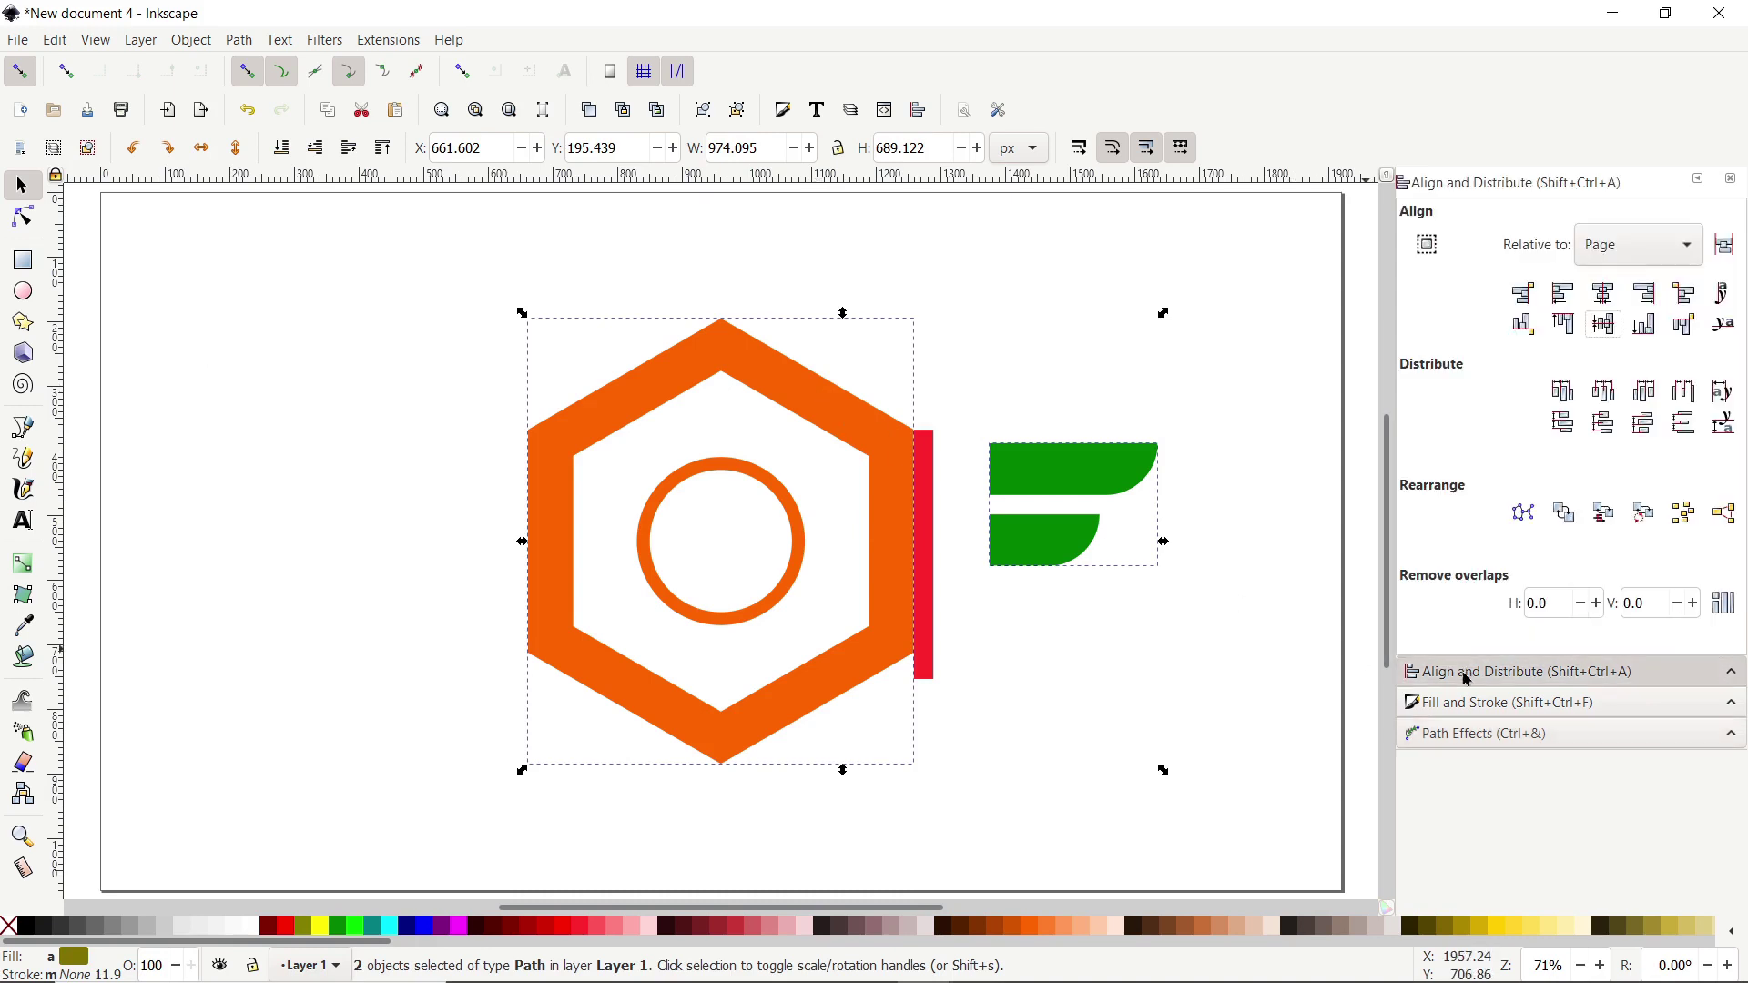
pyautogui.click(1639, 248)
pyautogui.click(1628, 134)
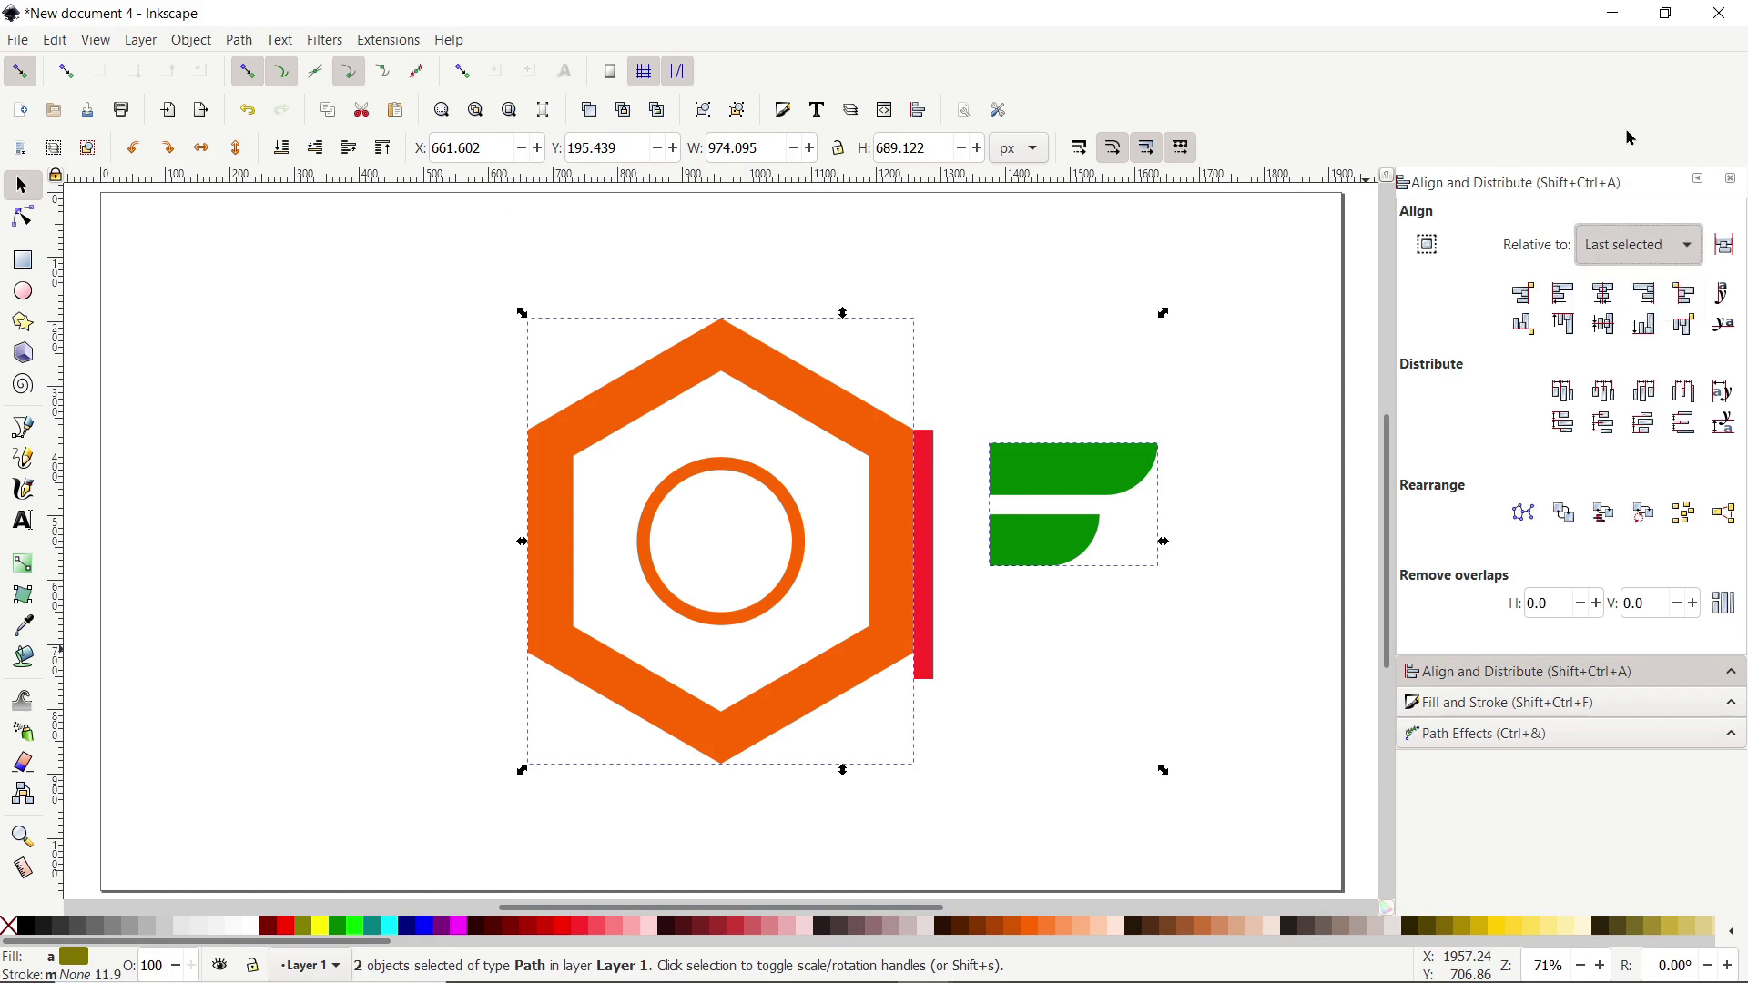
pyautogui.click(1601, 334)
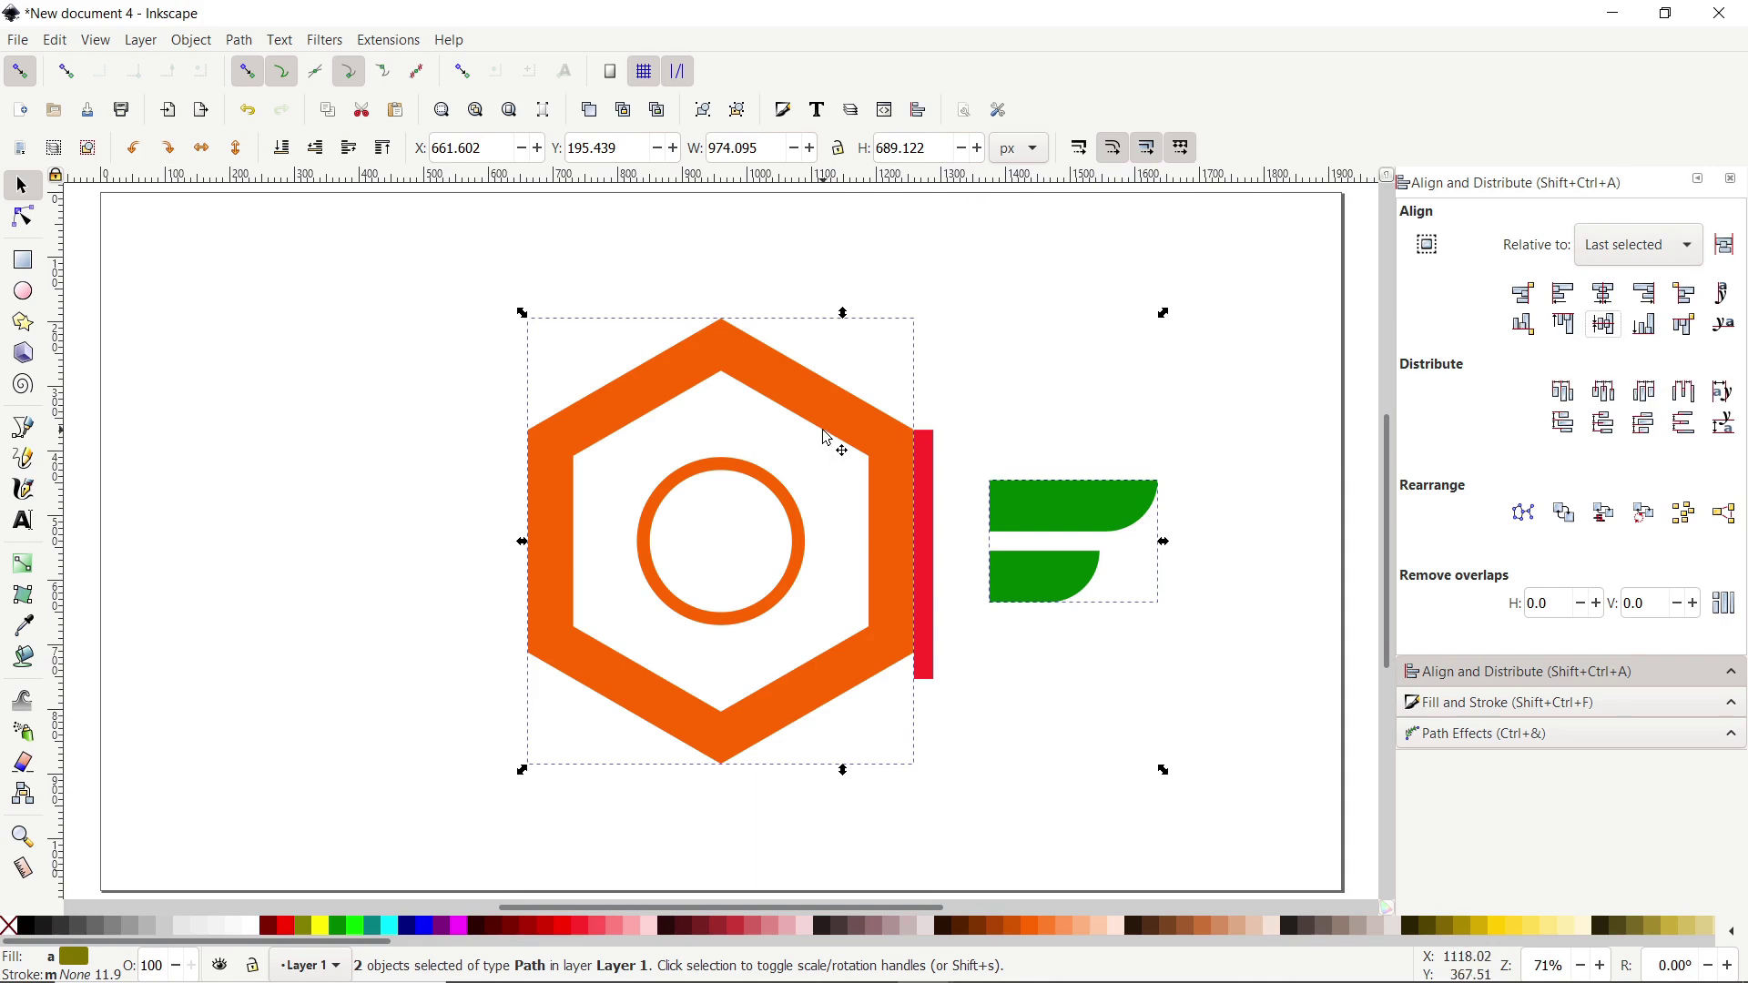
pyautogui.click(1149, 386)
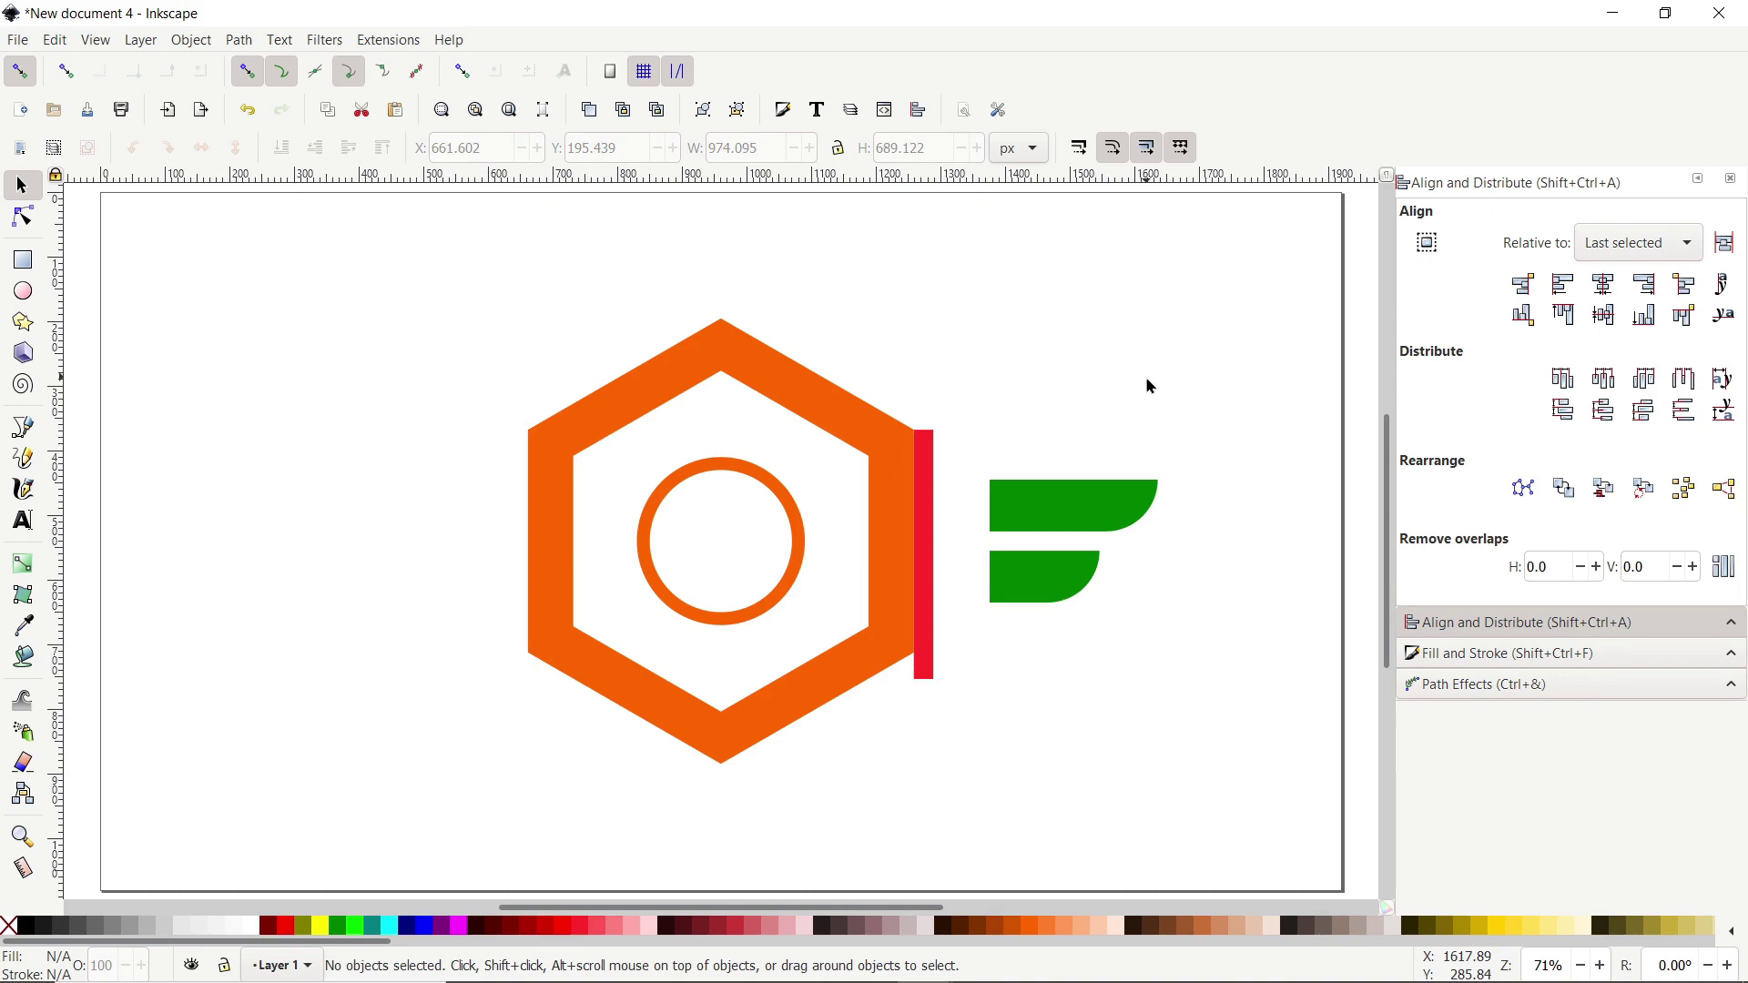
pyautogui.click(1047, 501)
# - Slide the green wing left until it sits flush against the red bar
pyautogui.keyDown('ctrl'); pyautogui.click(1046, 501); pyautogui.keyUp('ctrl')
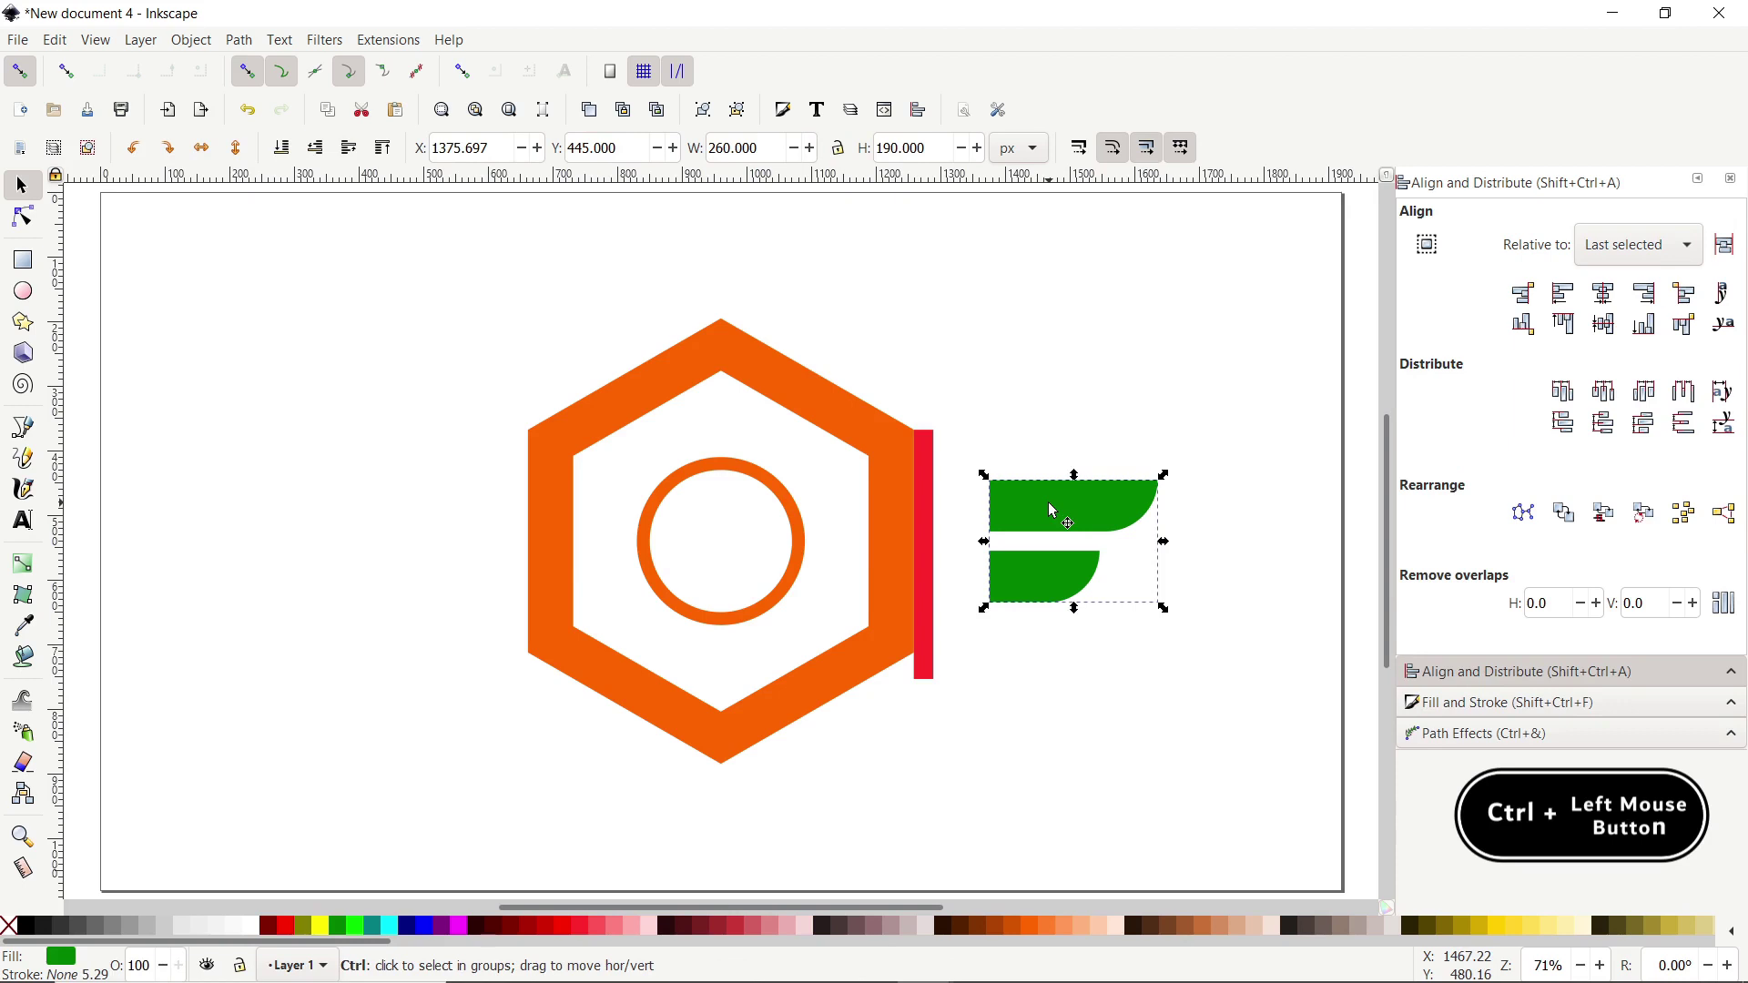
pyautogui.moveTo(1007, 503); pyautogui.dragTo(954, 528)
pyautogui.click(1129, 424)
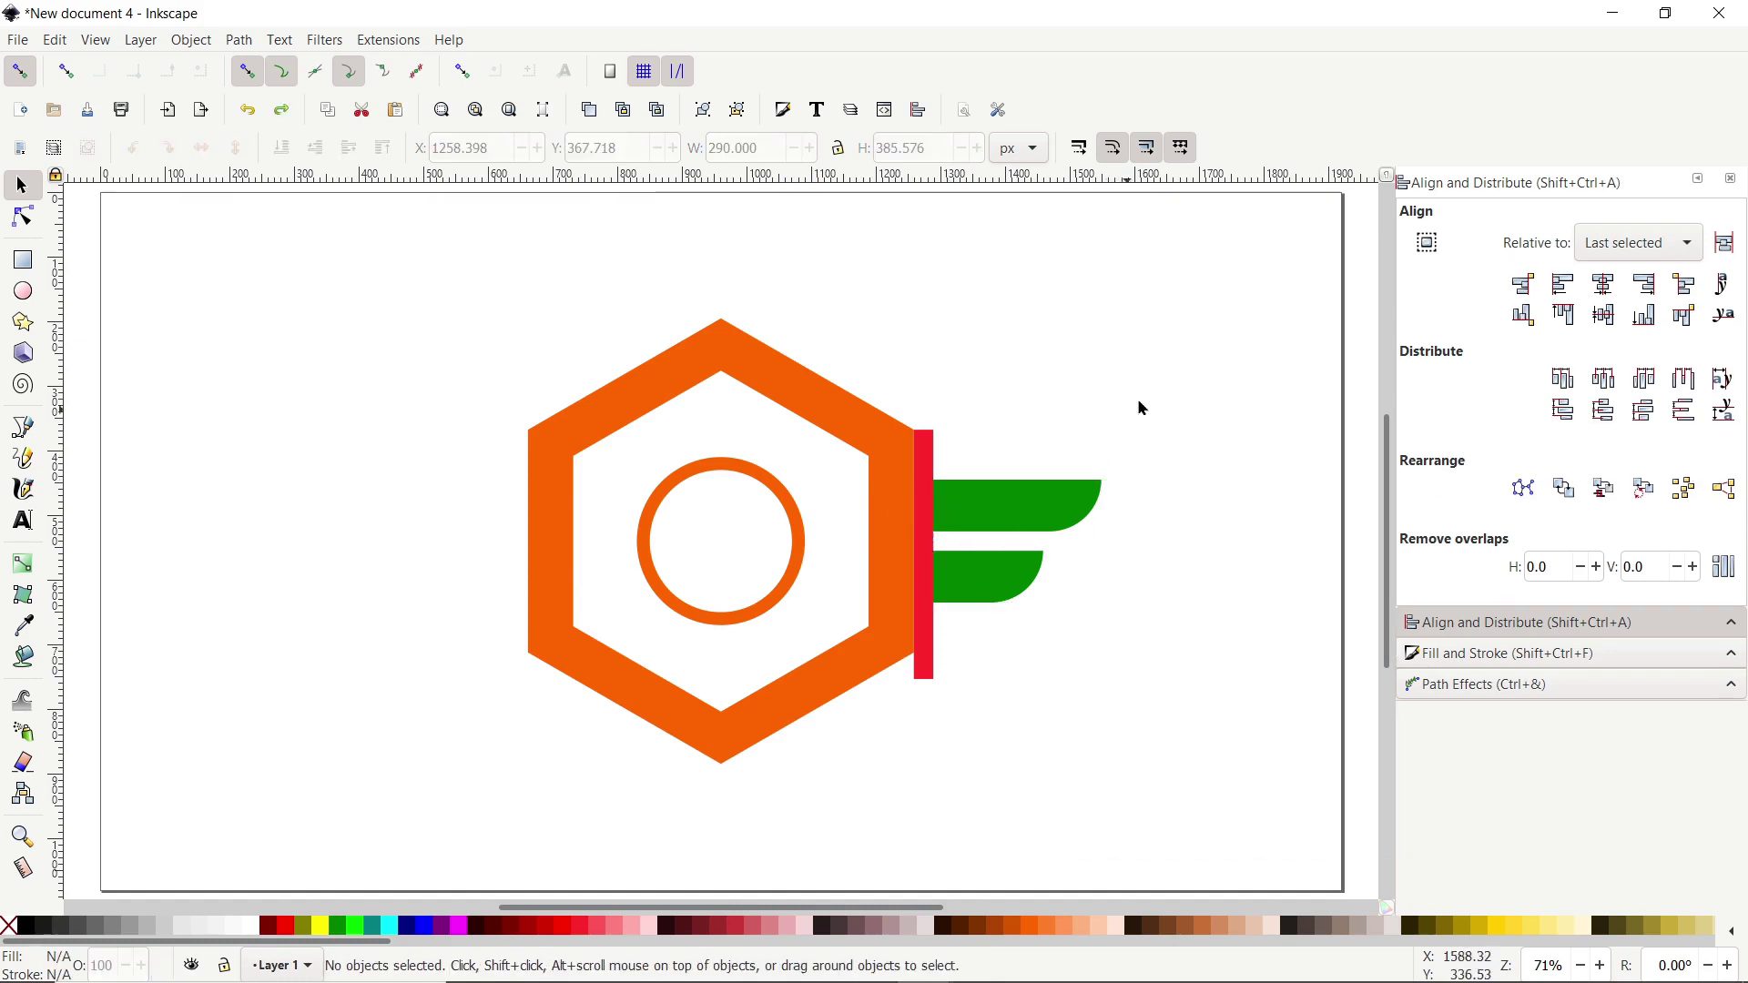
# - Select the red bar and green wing together and group them
pyautogui.moveTo(1163, 371); pyautogui.dragTo(877, 743)
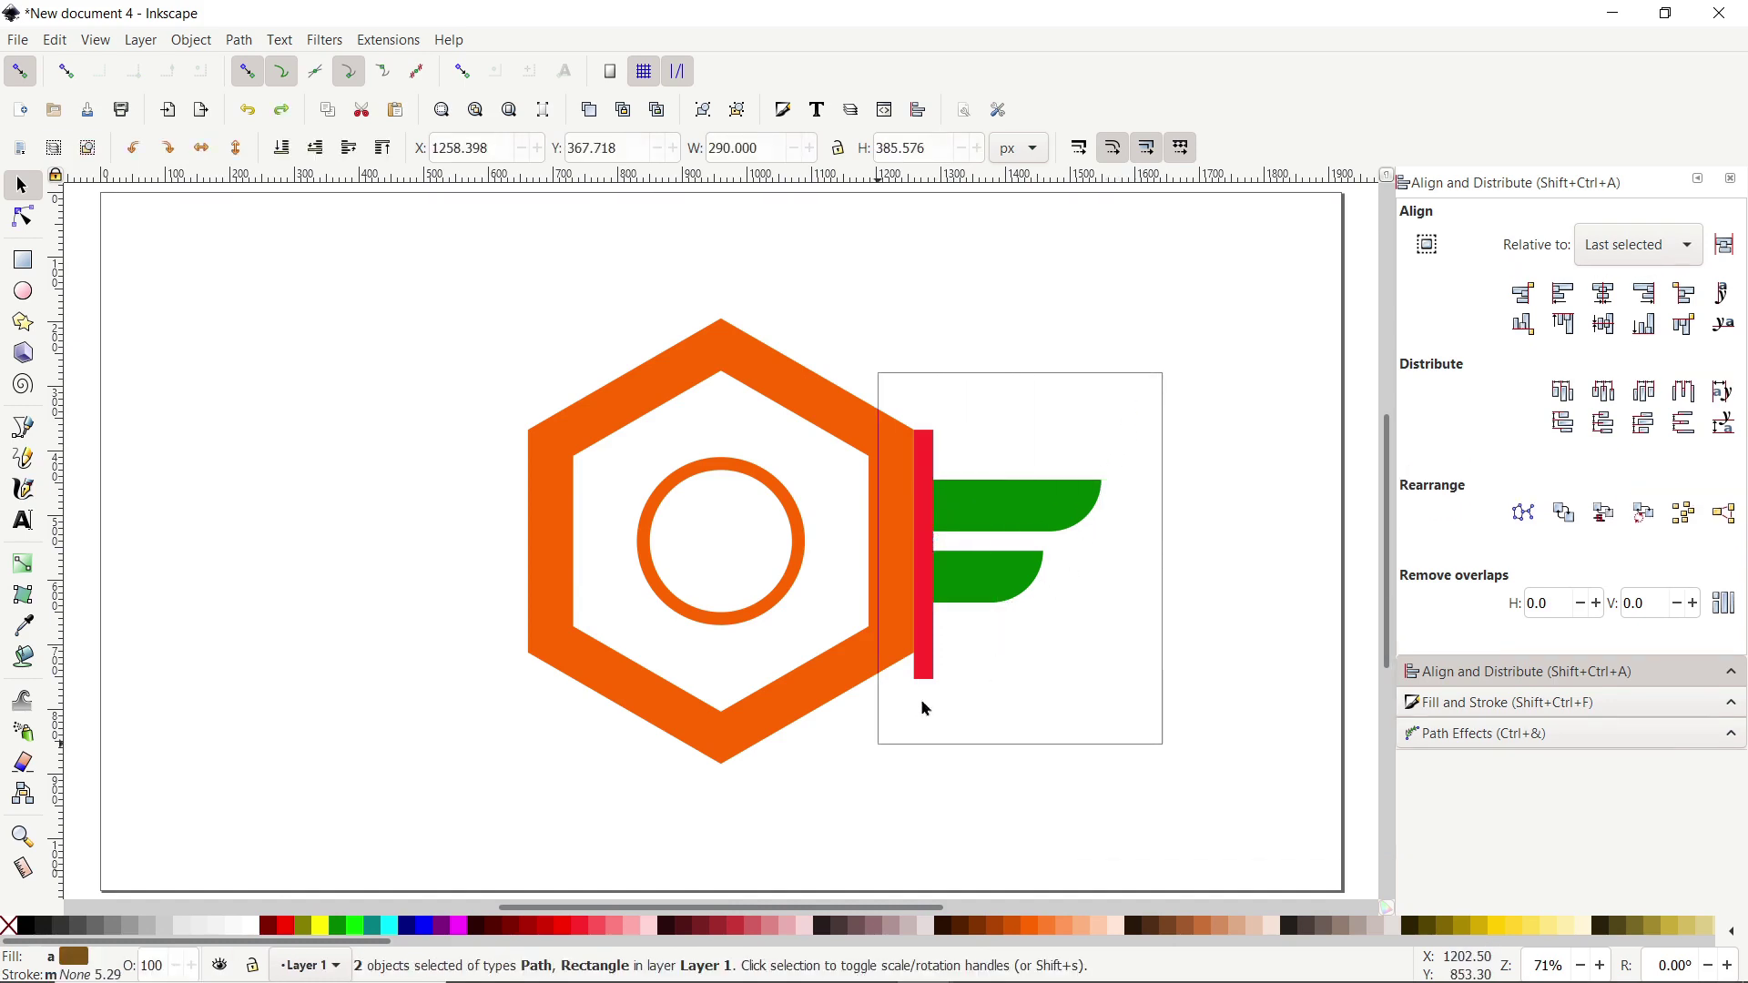
pyautogui.rightClick(998, 511)
pyautogui.click(1067, 864)
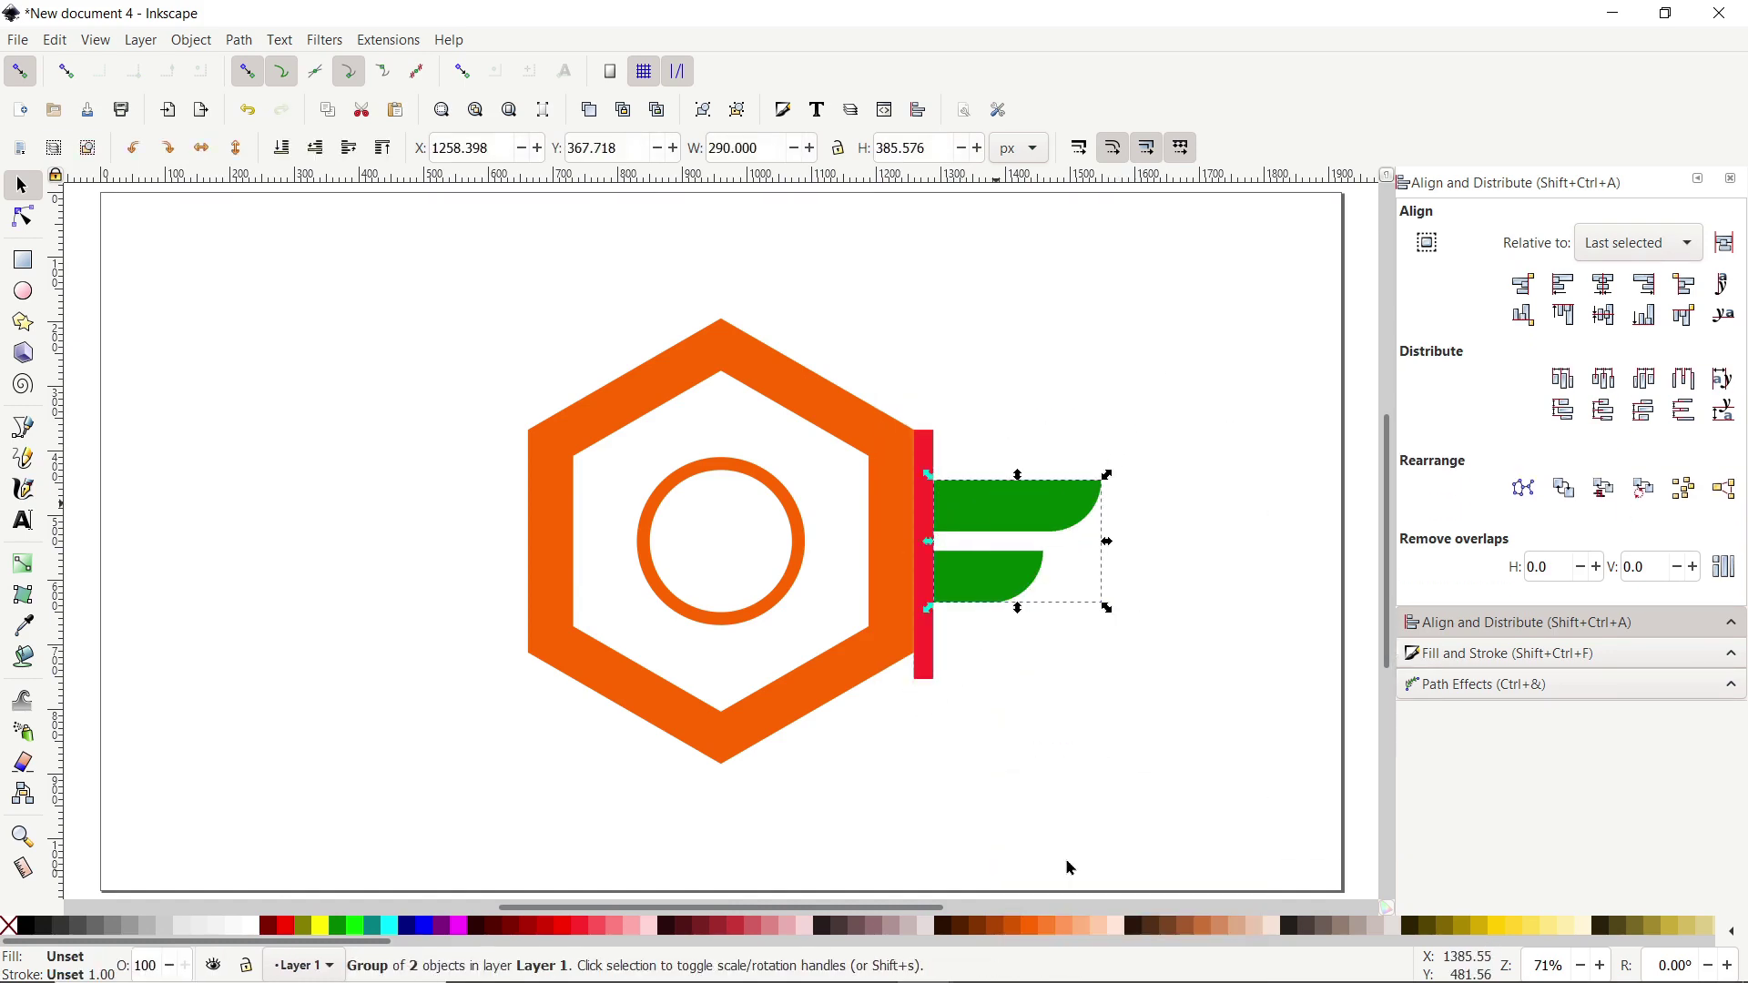
pyautogui.rightClick(1007, 511)
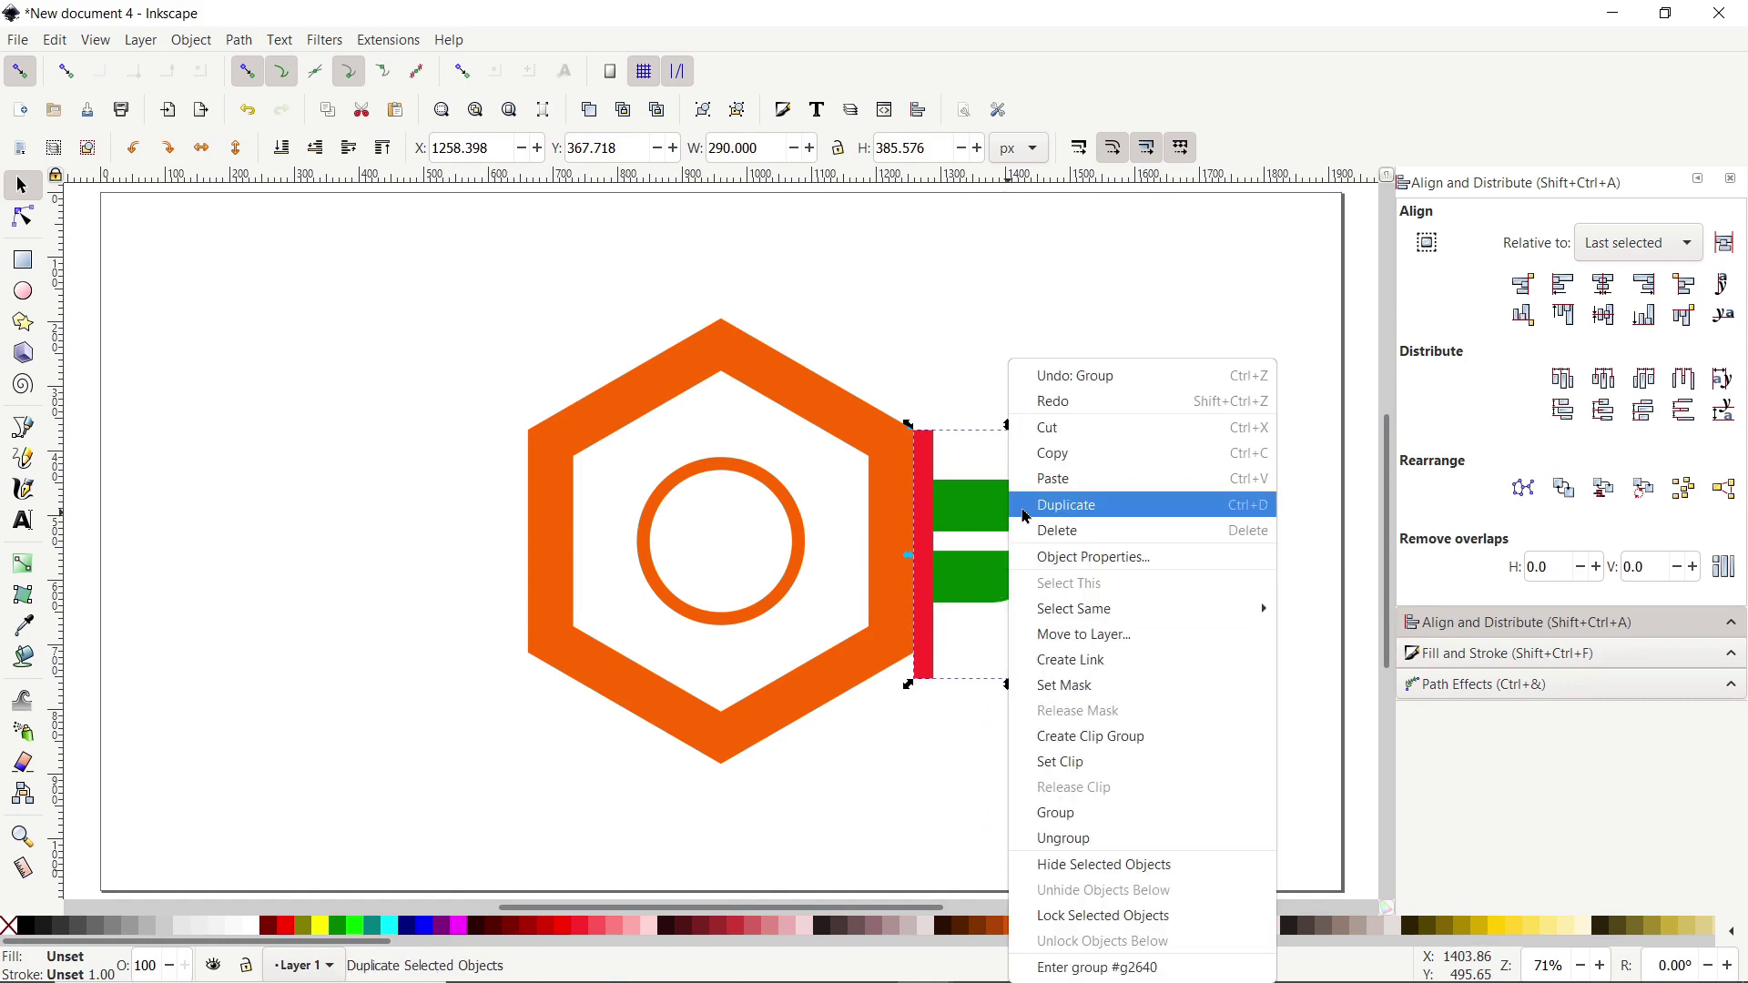
# - Duplicate the wing group, flip it horizontally and place it against the hexagon's left side
pyautogui.click(1053, 514)
pyautogui.click(202, 149)
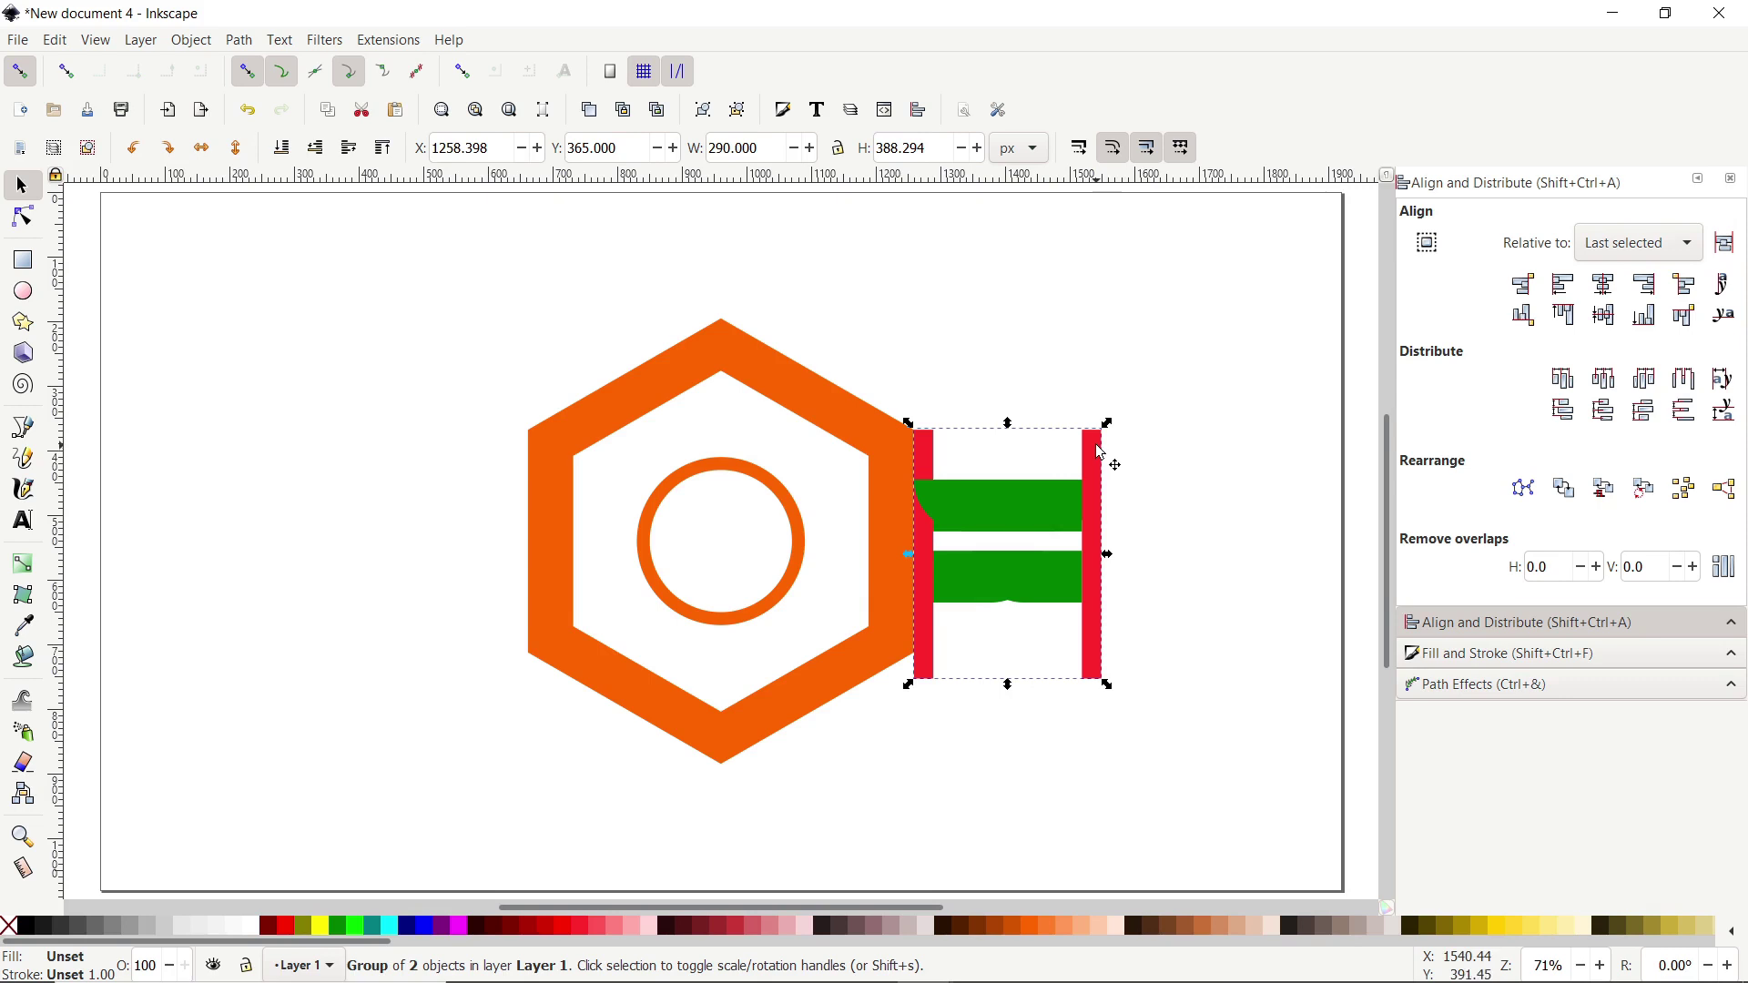
pyautogui.moveTo(1100, 446); pyautogui.dragTo(520, 451)
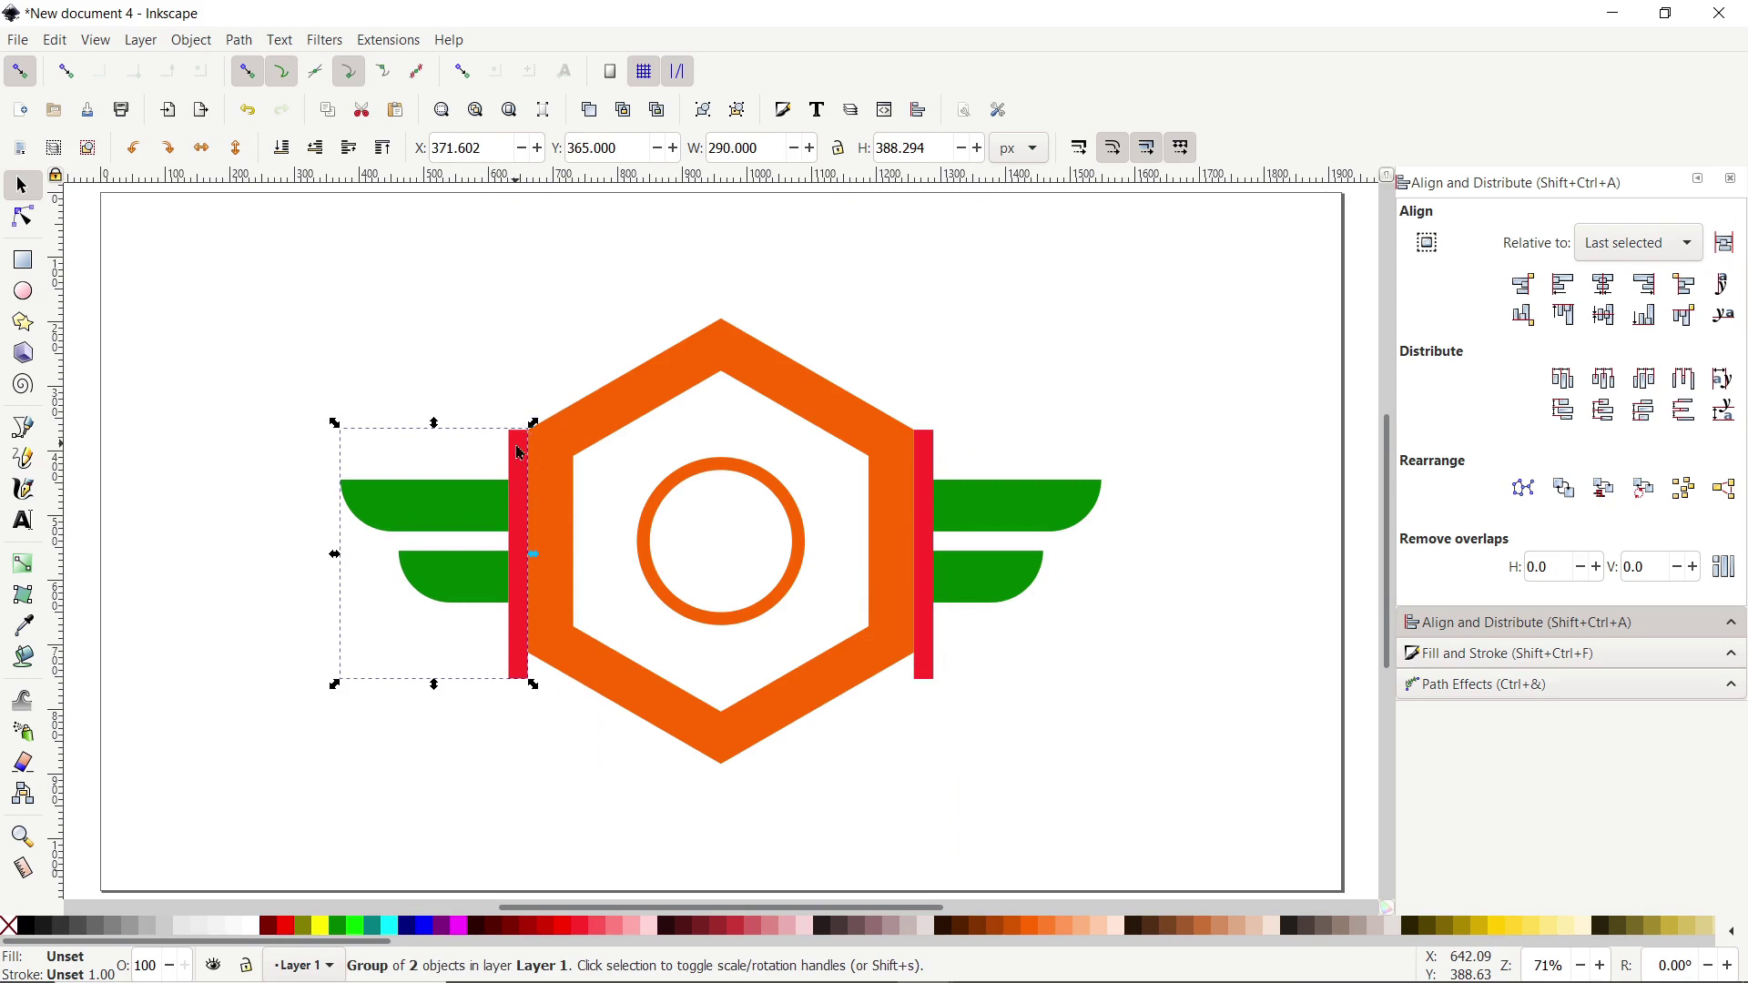
pyautogui.rightClick(519, 451)
# - Ungroup both the left and right wing groups
pyautogui.click(573, 837)
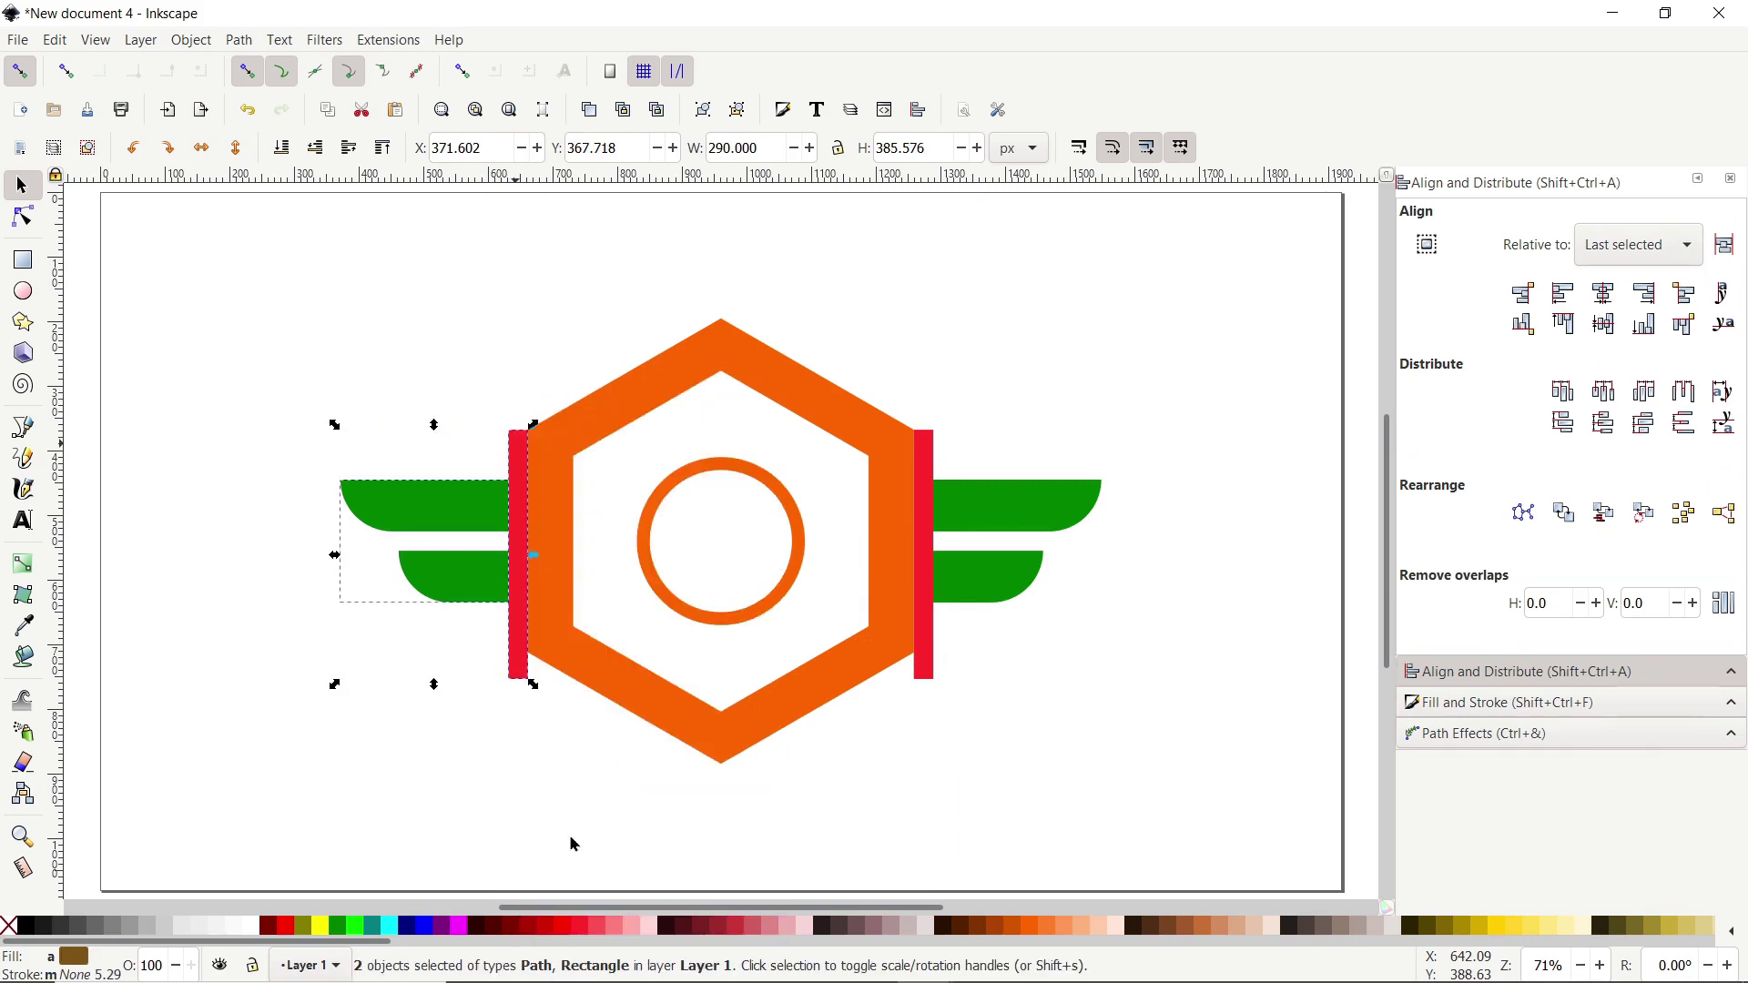
pyautogui.click(972, 505)
pyautogui.rightClick(971, 504)
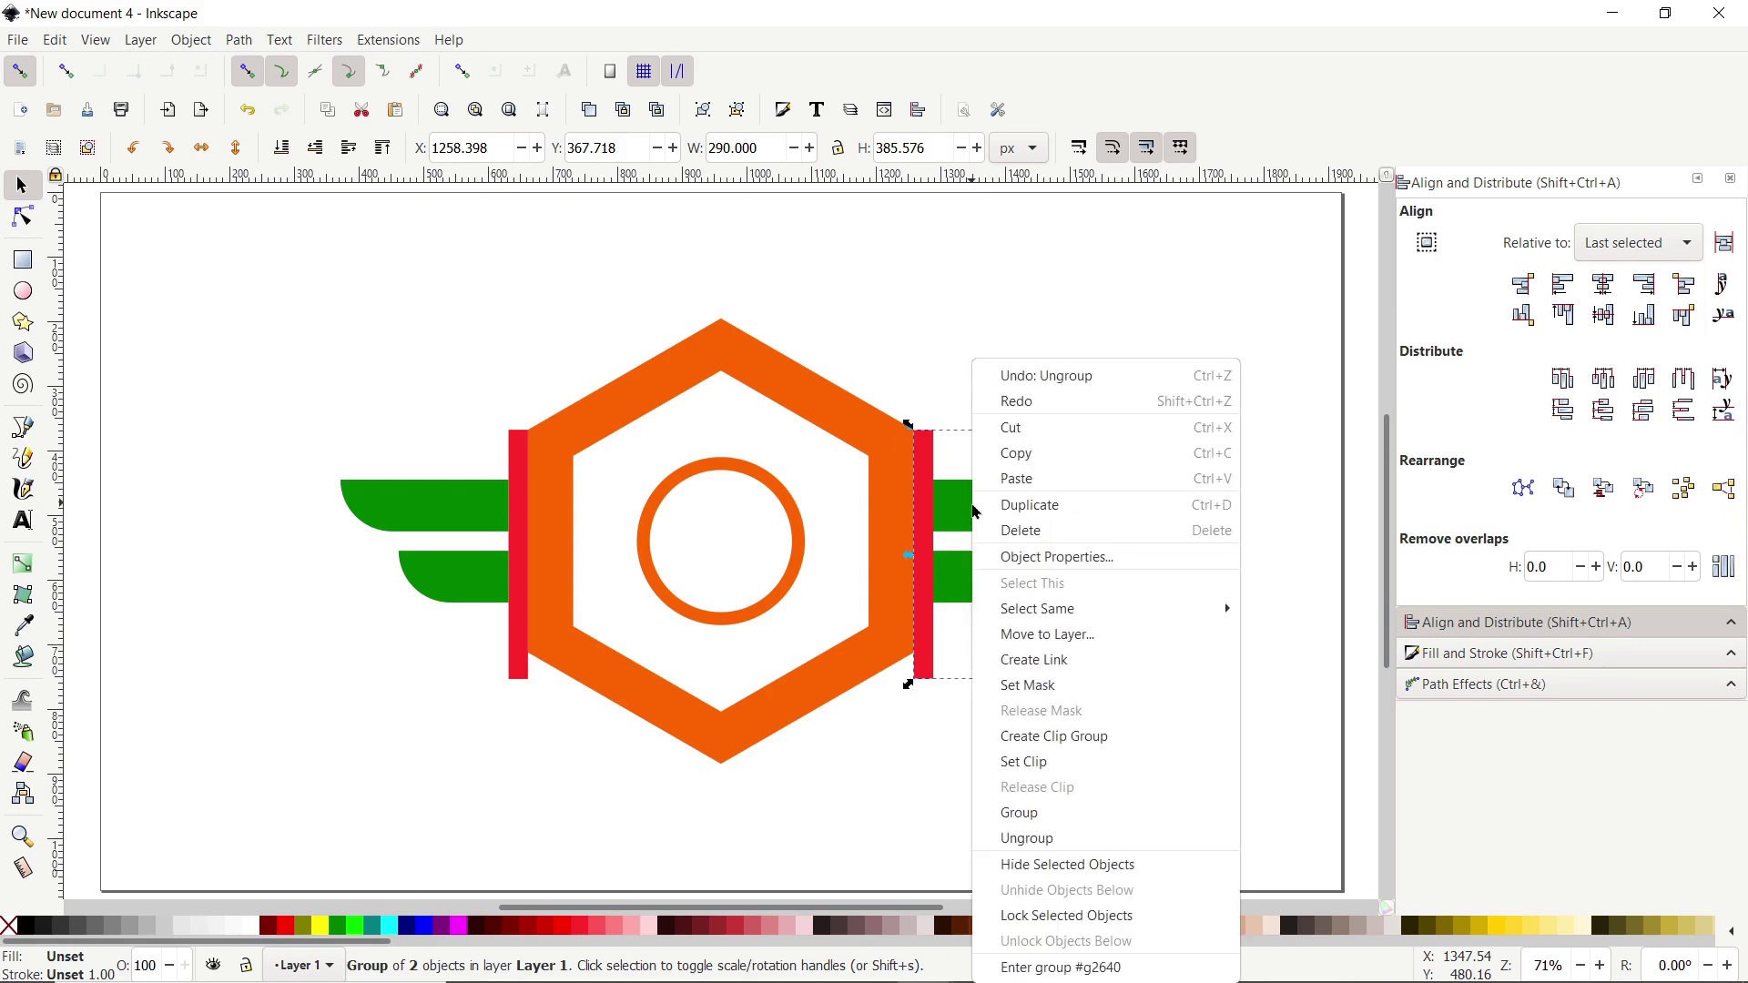
pyautogui.click(1022, 852)
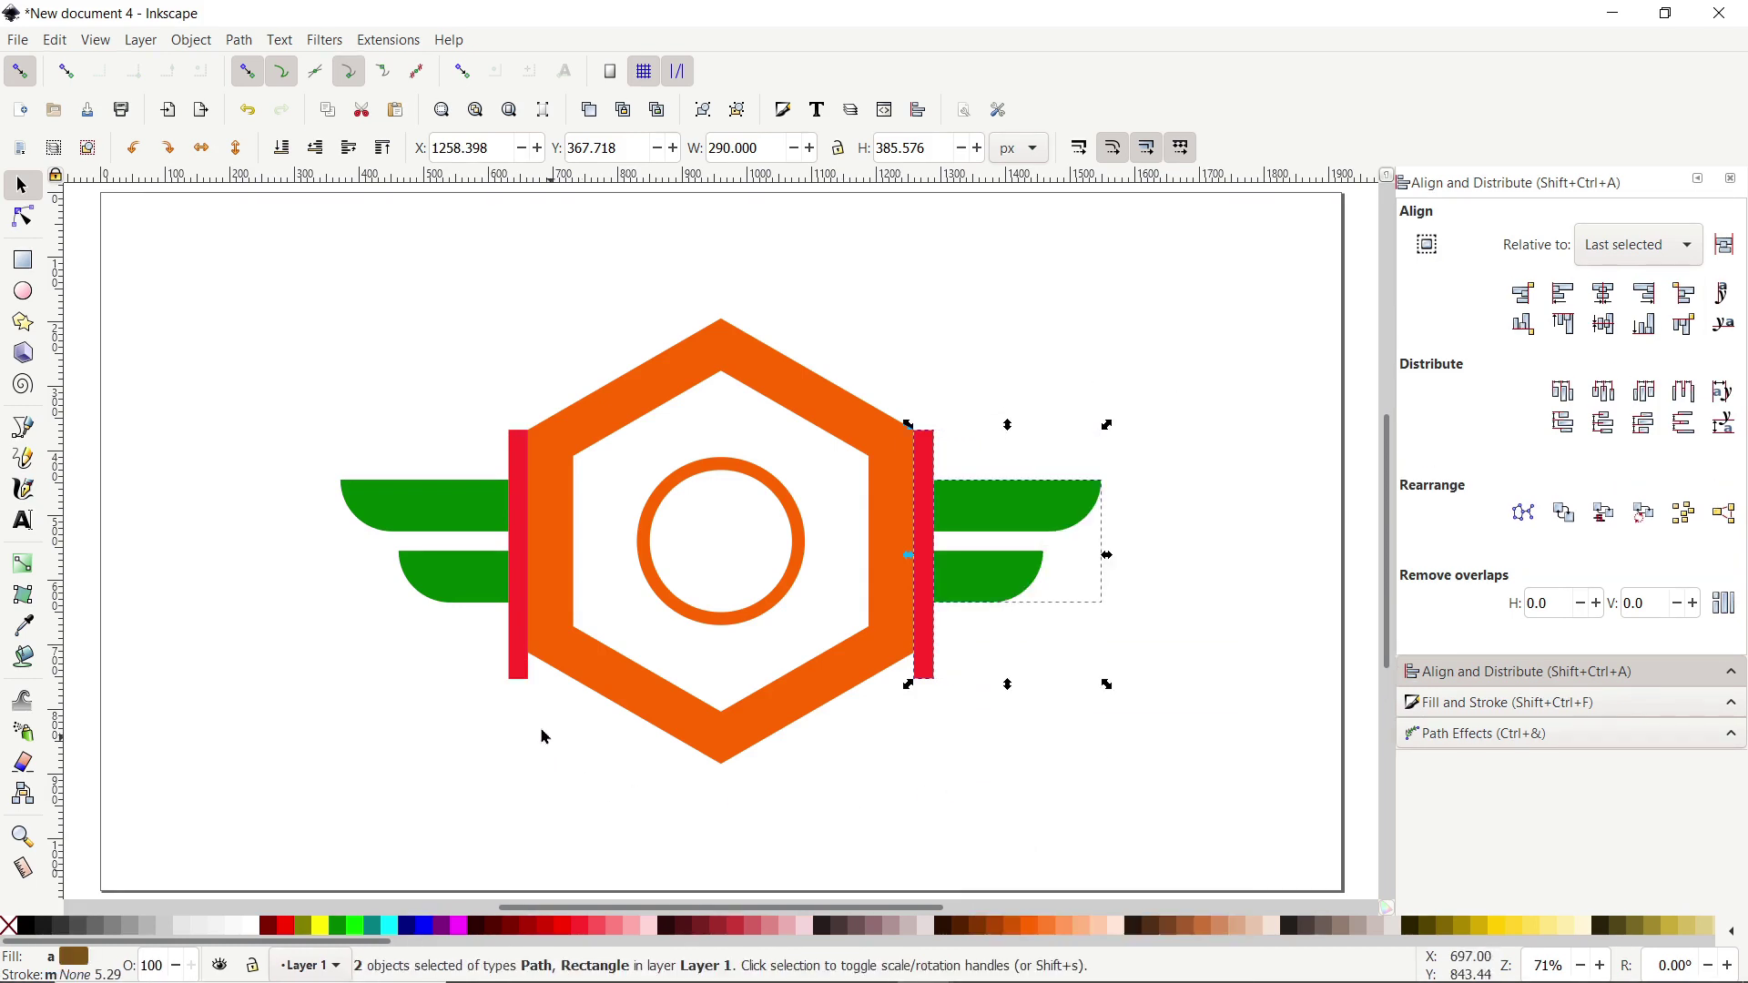
# - Delete the left and right red bars
pyautogui.click(514, 681)
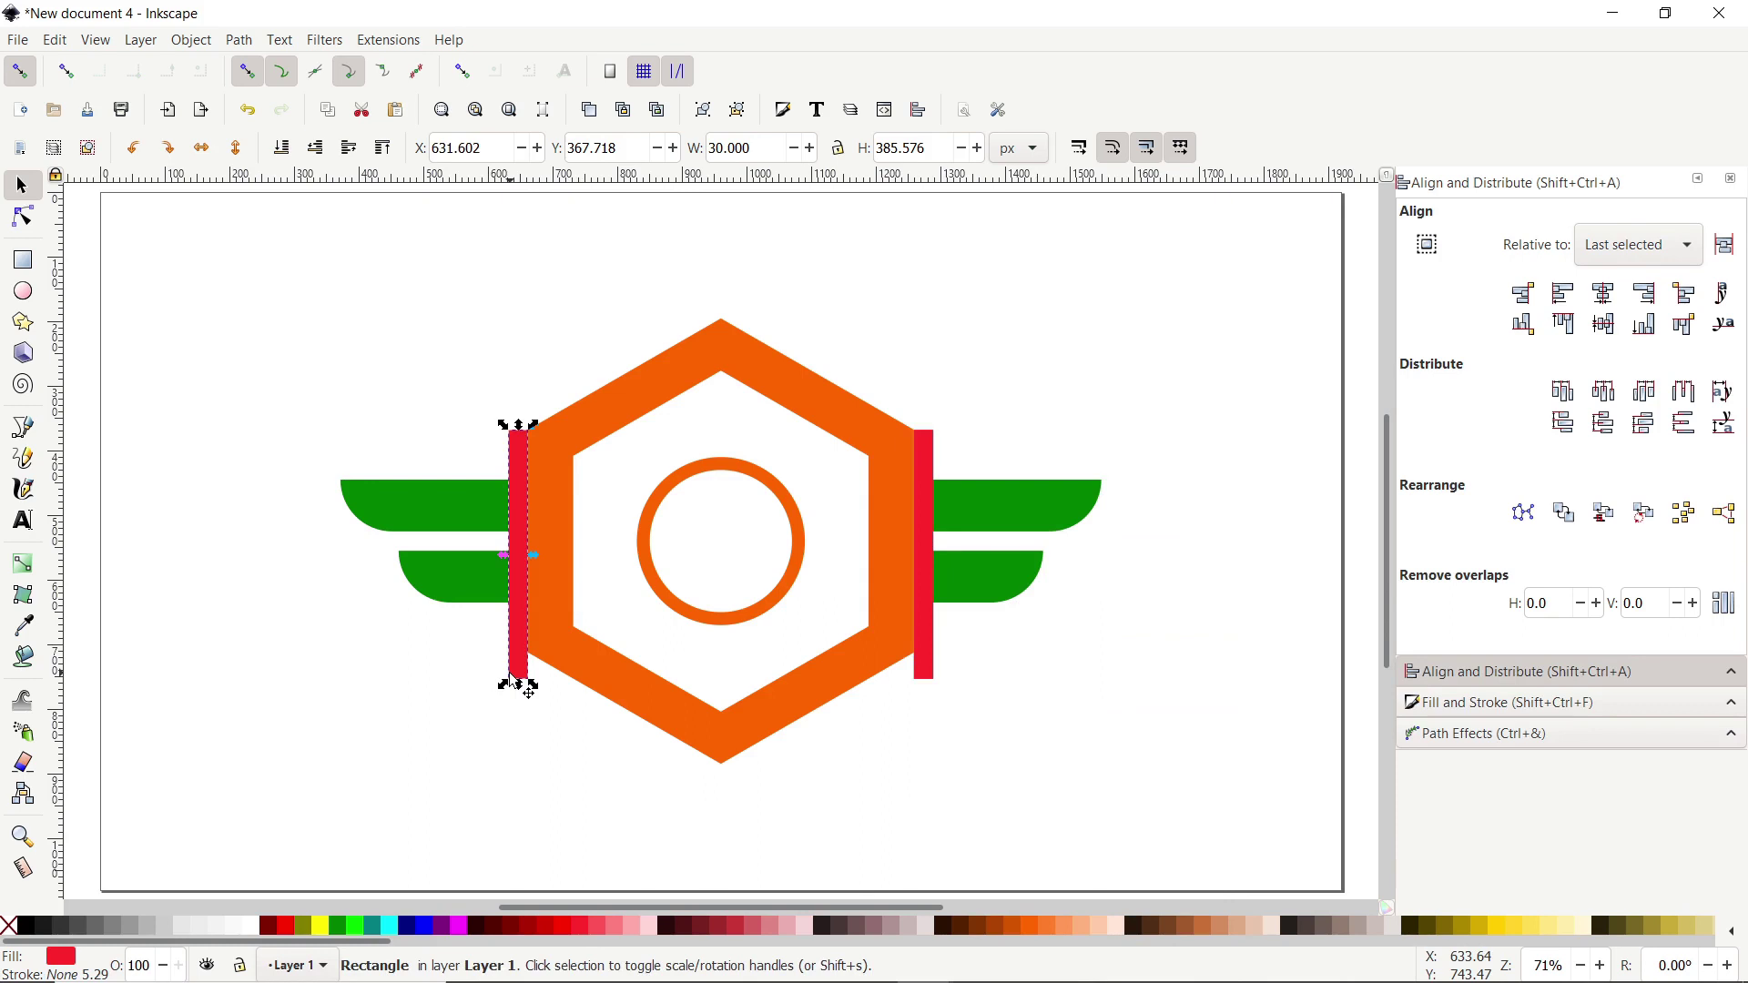
pyautogui.press('Delete')
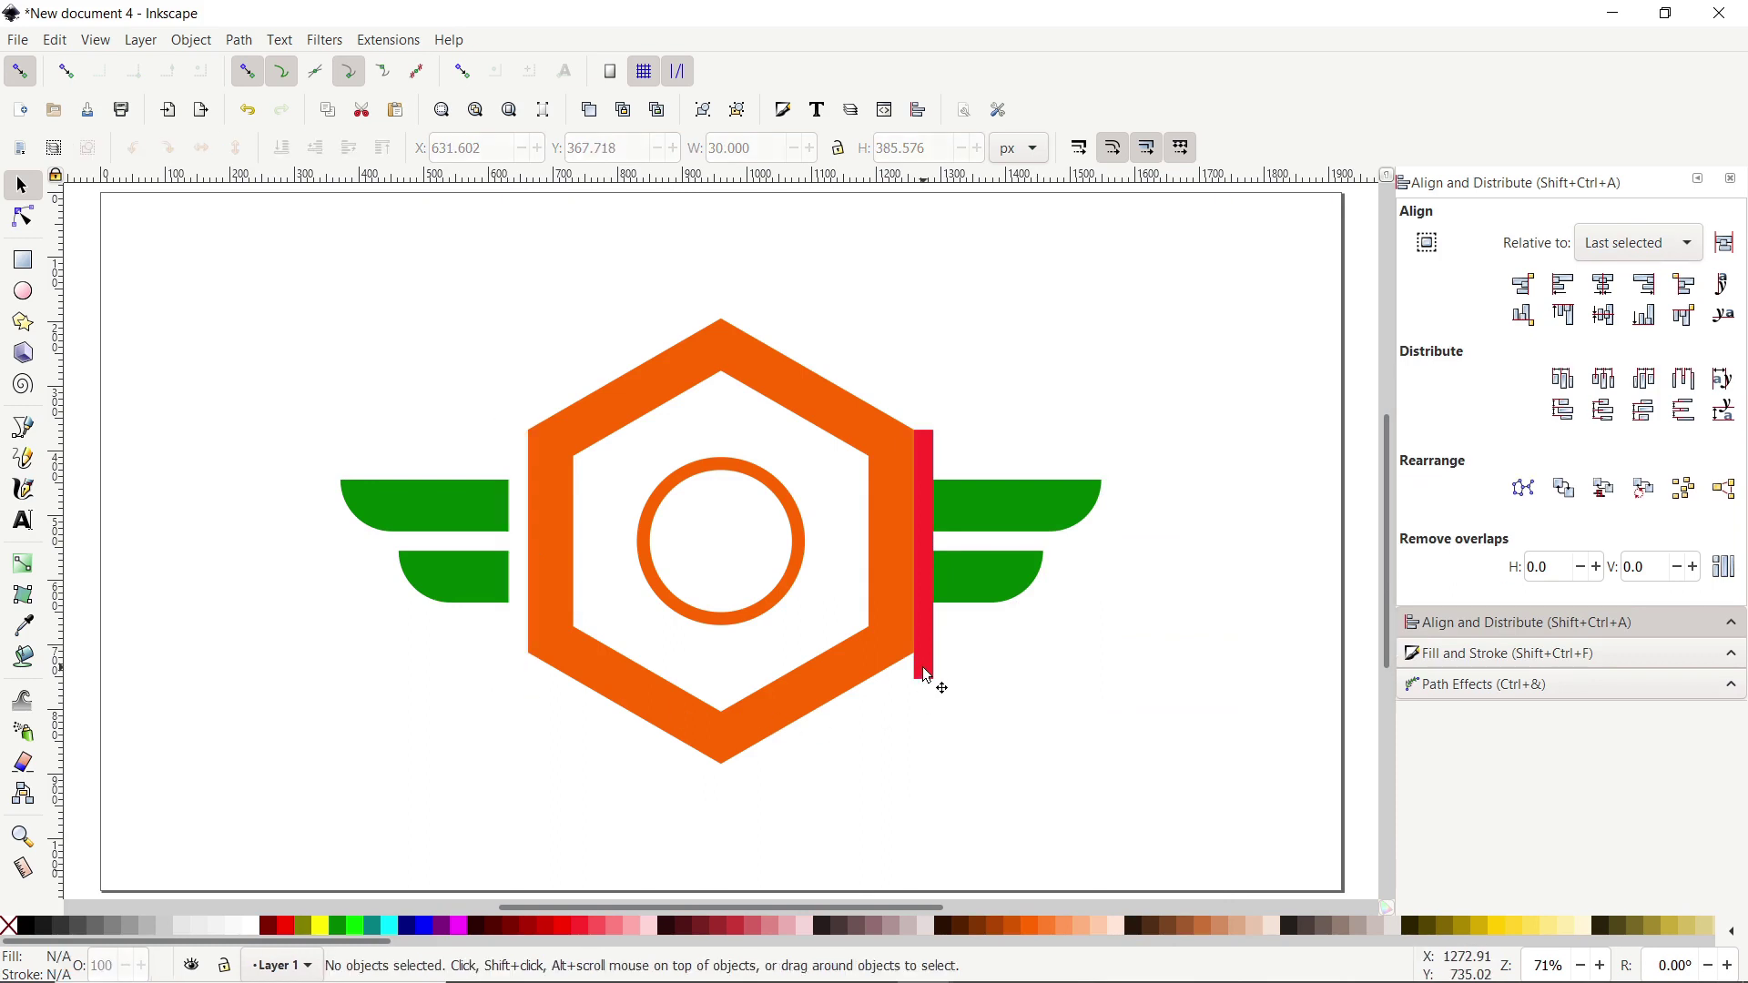
pyautogui.click(927, 675)
pyautogui.press('Delete')
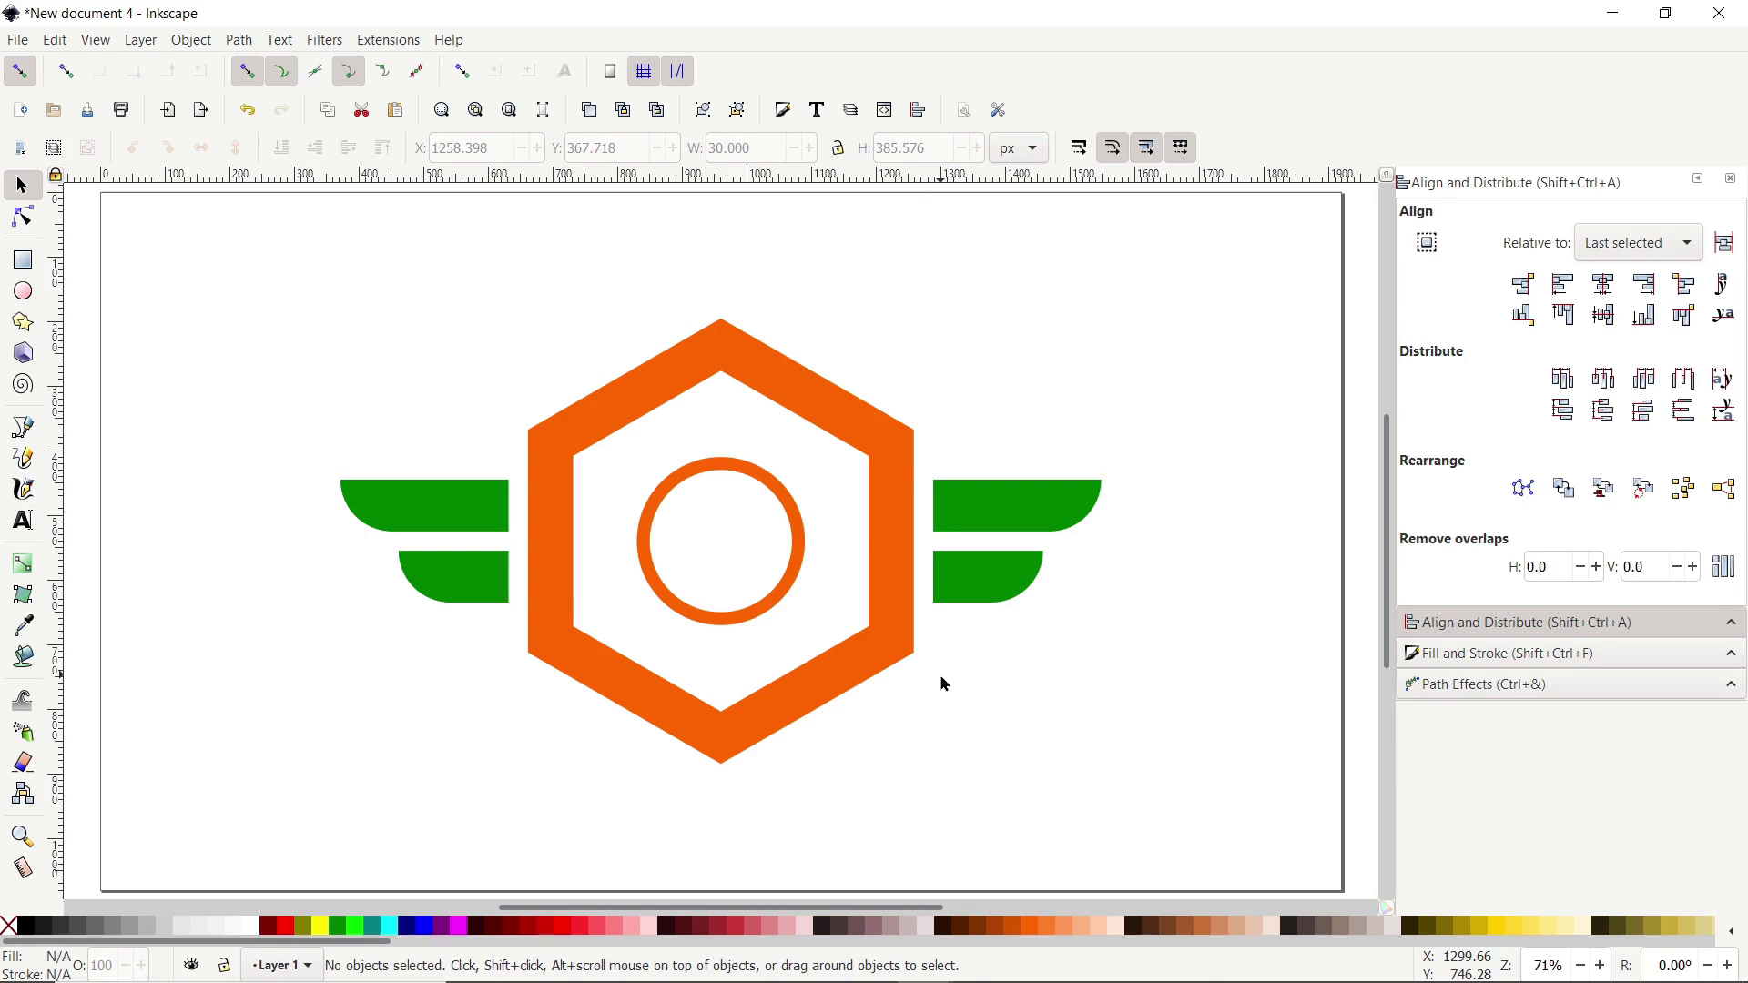
# - Union the hexagon, ring and both wings into one path and proportionally scale it to about 614 × 360 px
pyautogui.moveTo(1212, 270); pyautogui.dragTo(304, 811)
pyautogui.click(239, 46)
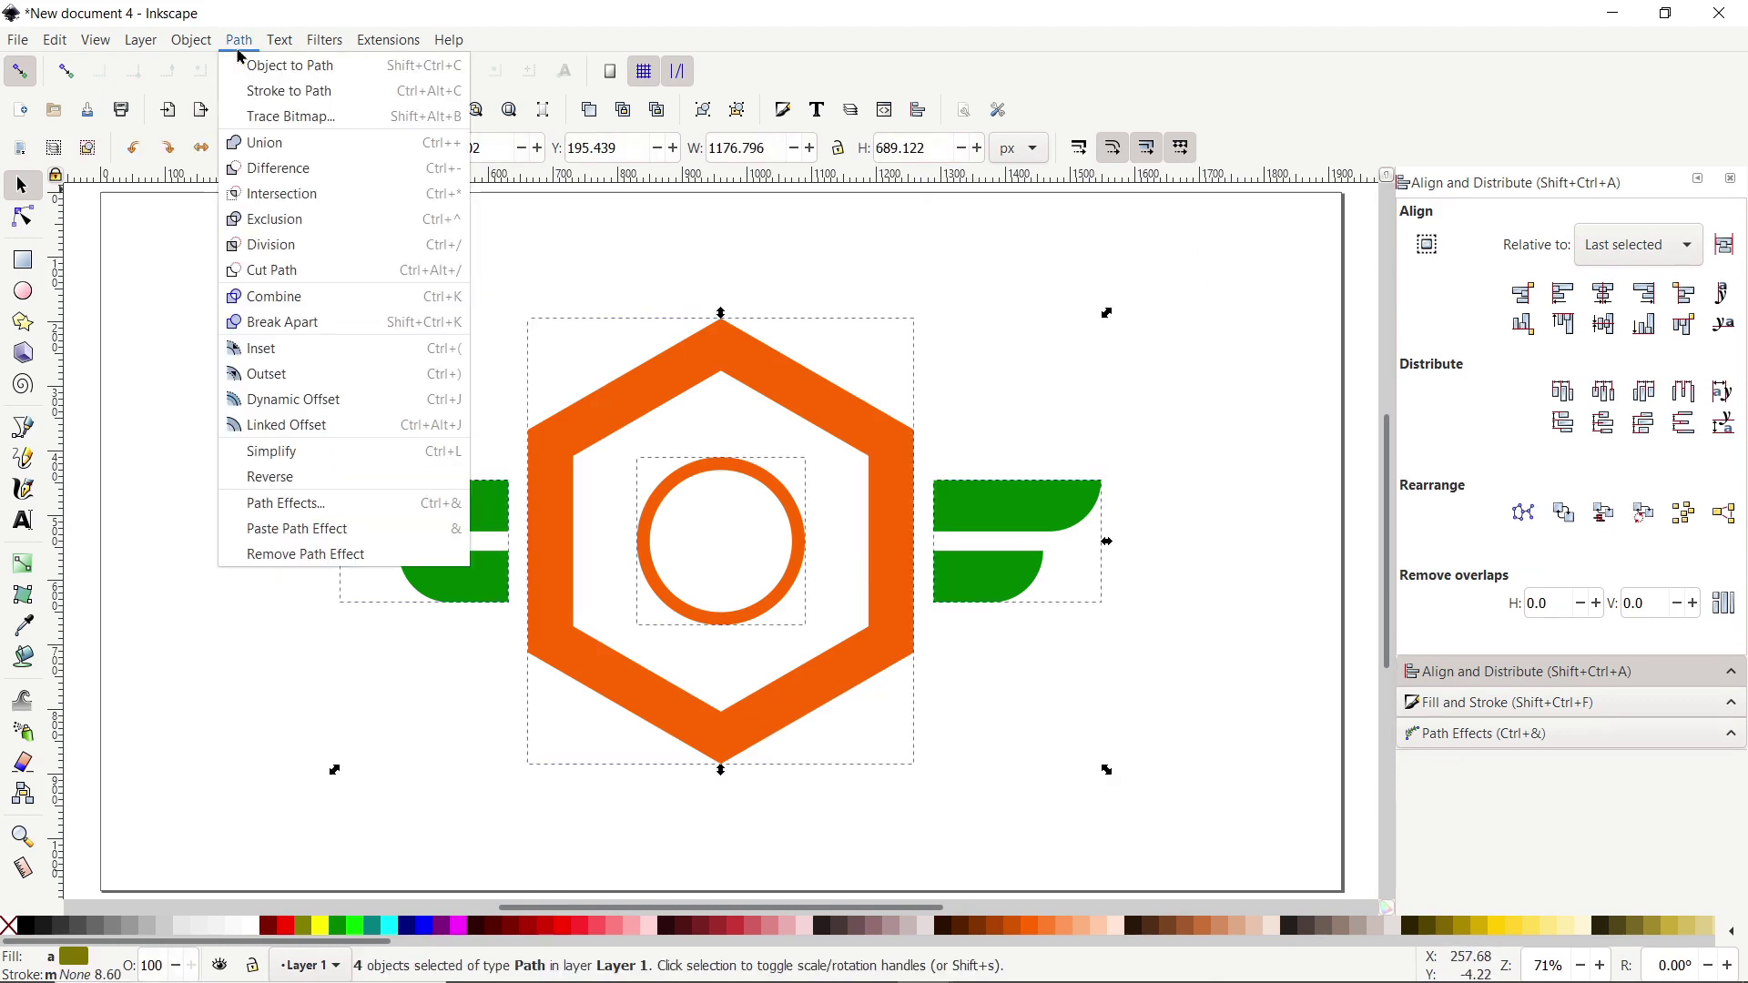
pyautogui.click(262, 143)
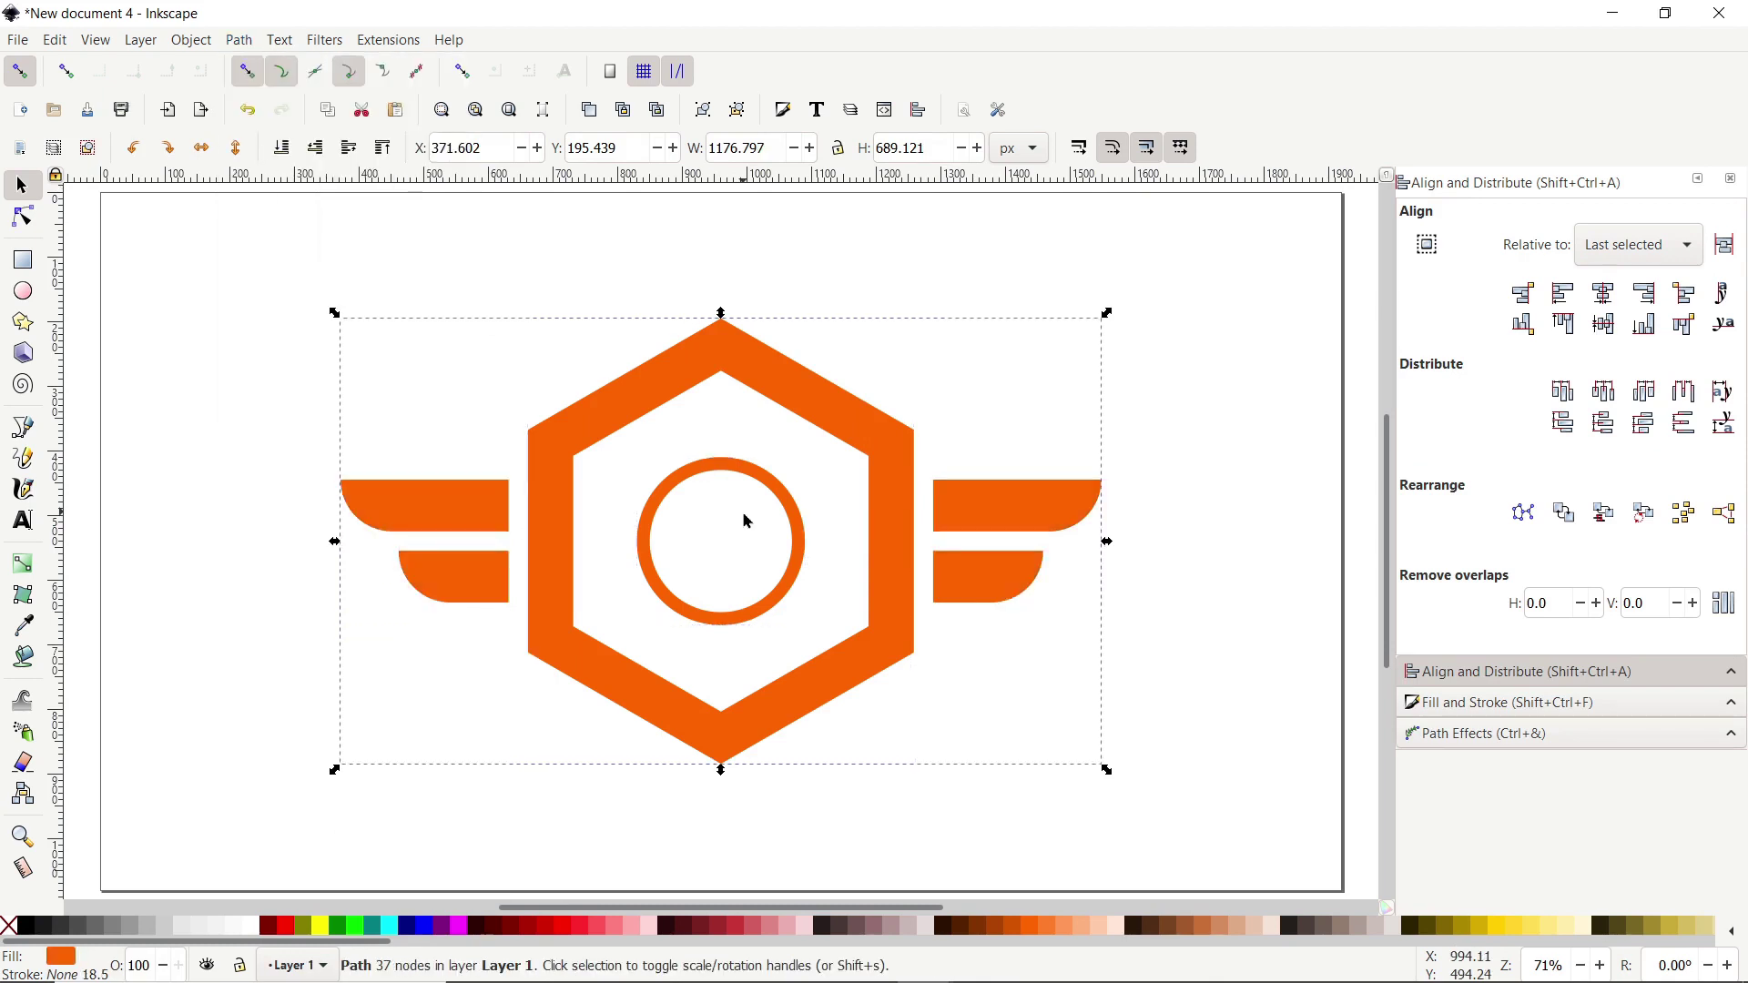
pyautogui.press('ctrl')
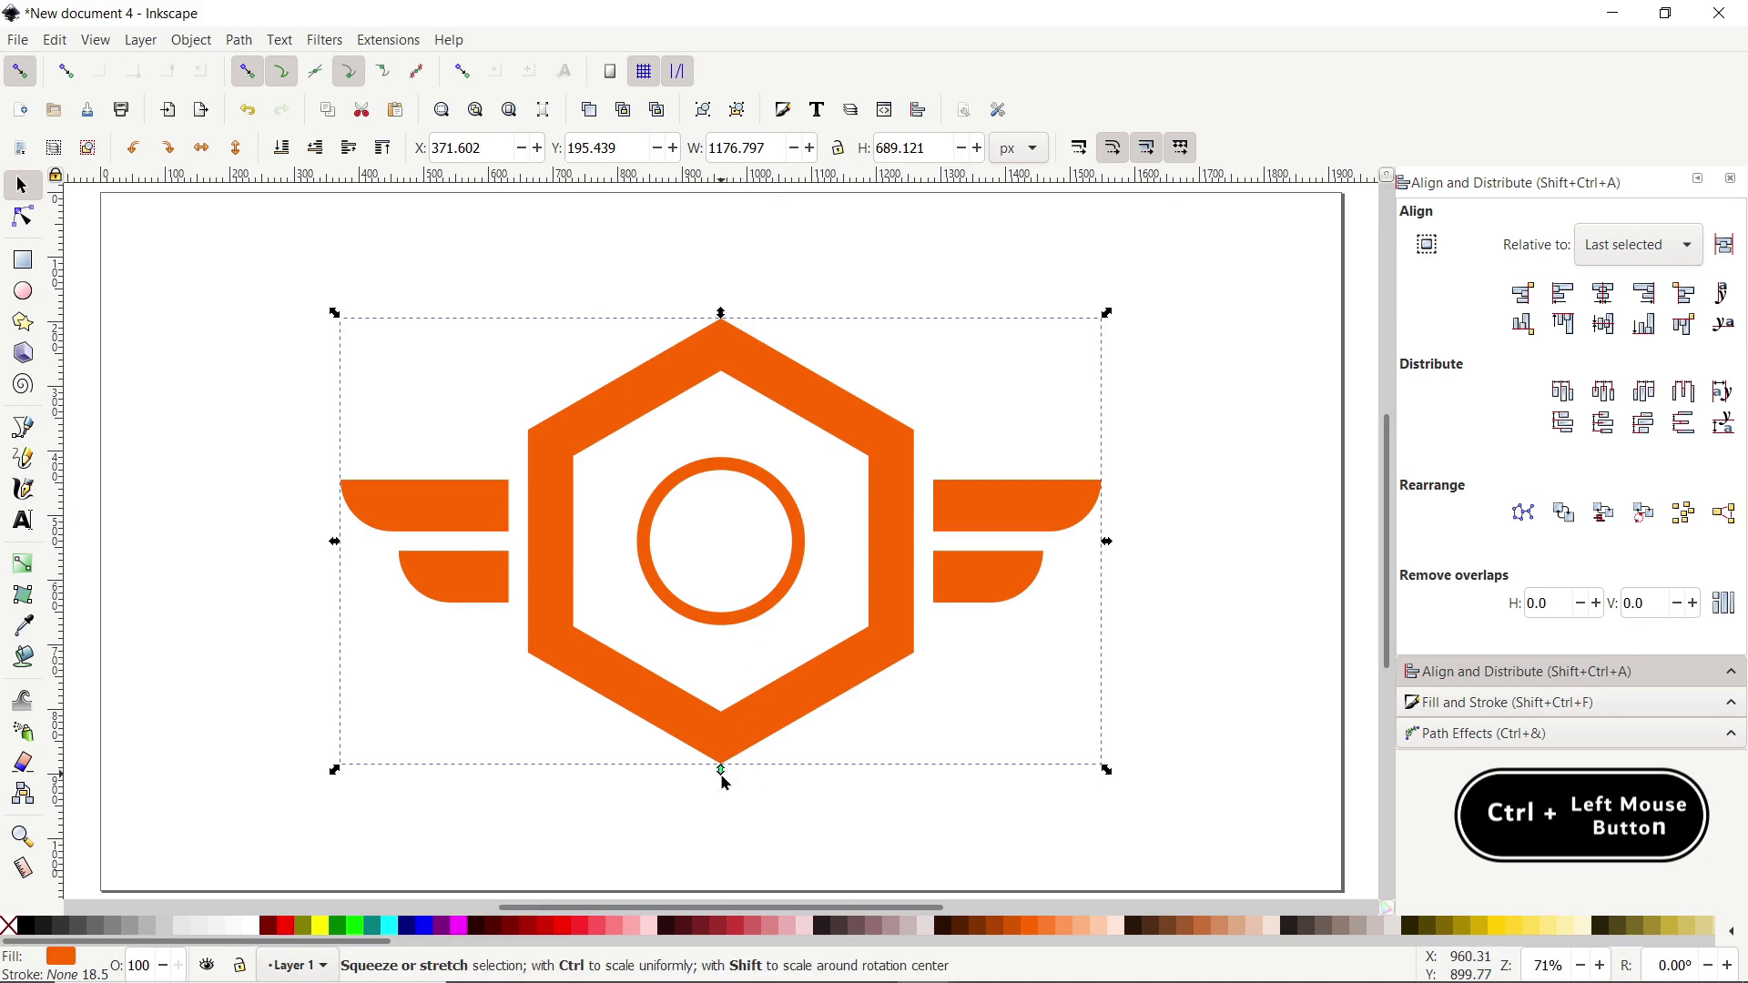
pyautogui.moveTo(725, 778); pyautogui.dragTo(729, 561)
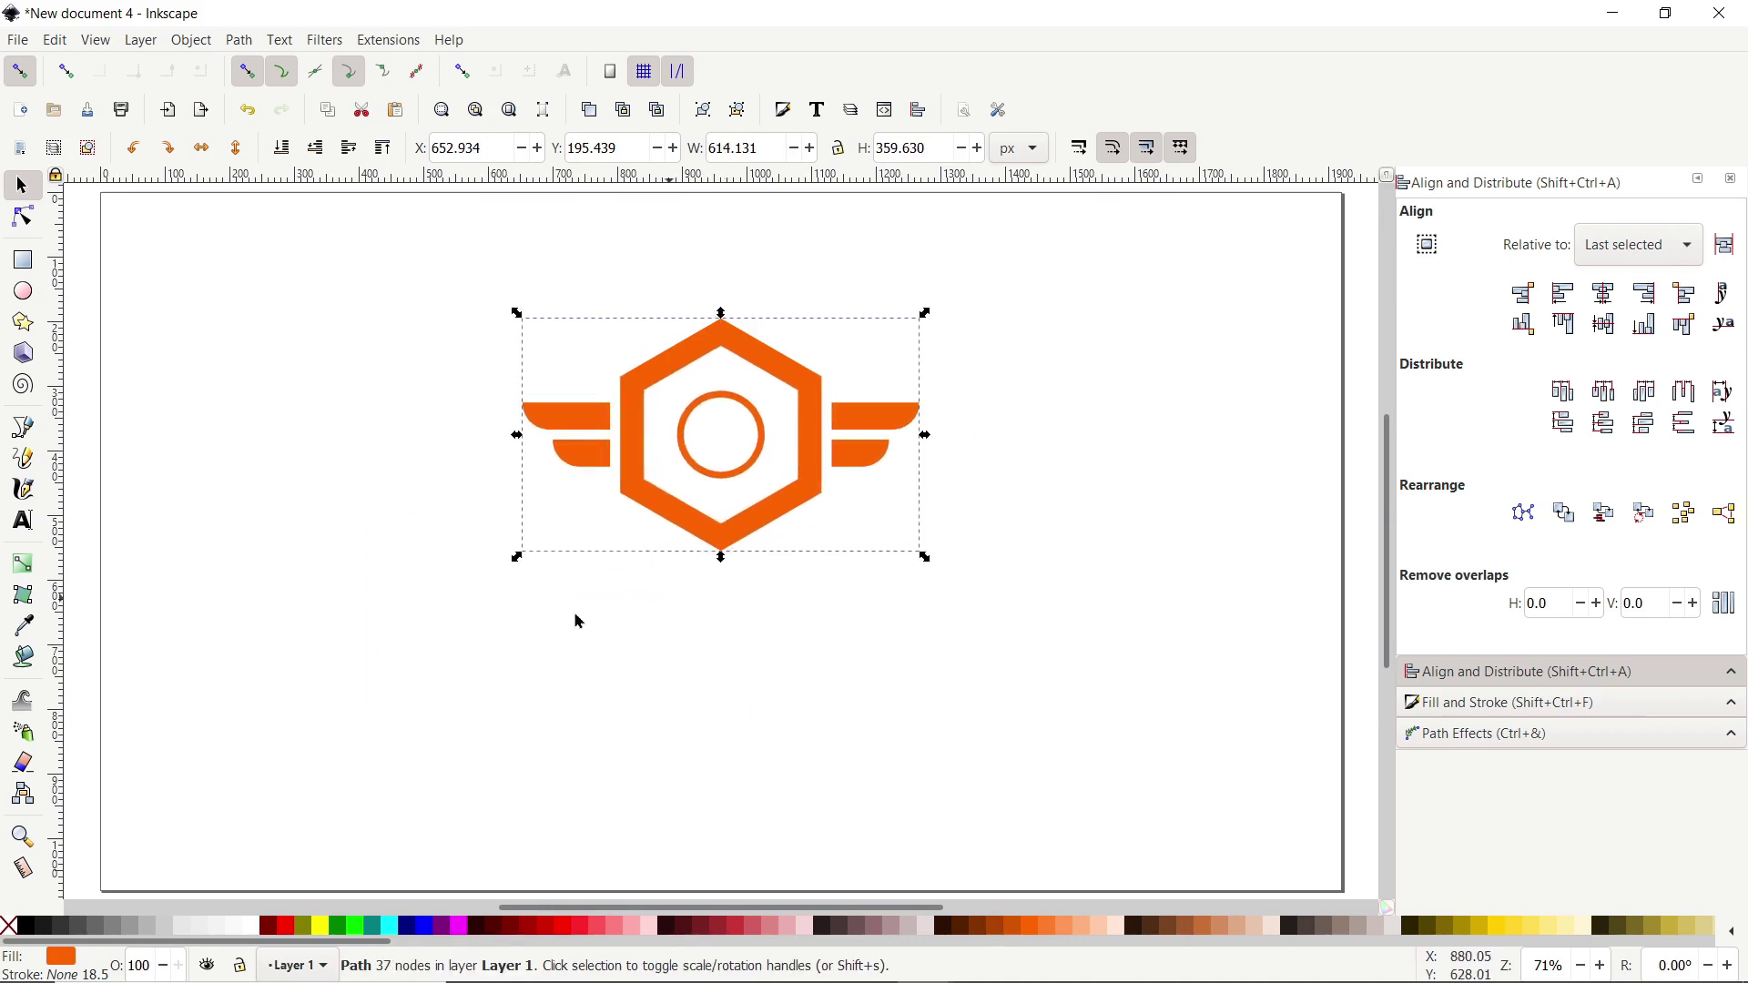
# - Type the text WINGNUT below the emblem
pyautogui.click(24, 523)
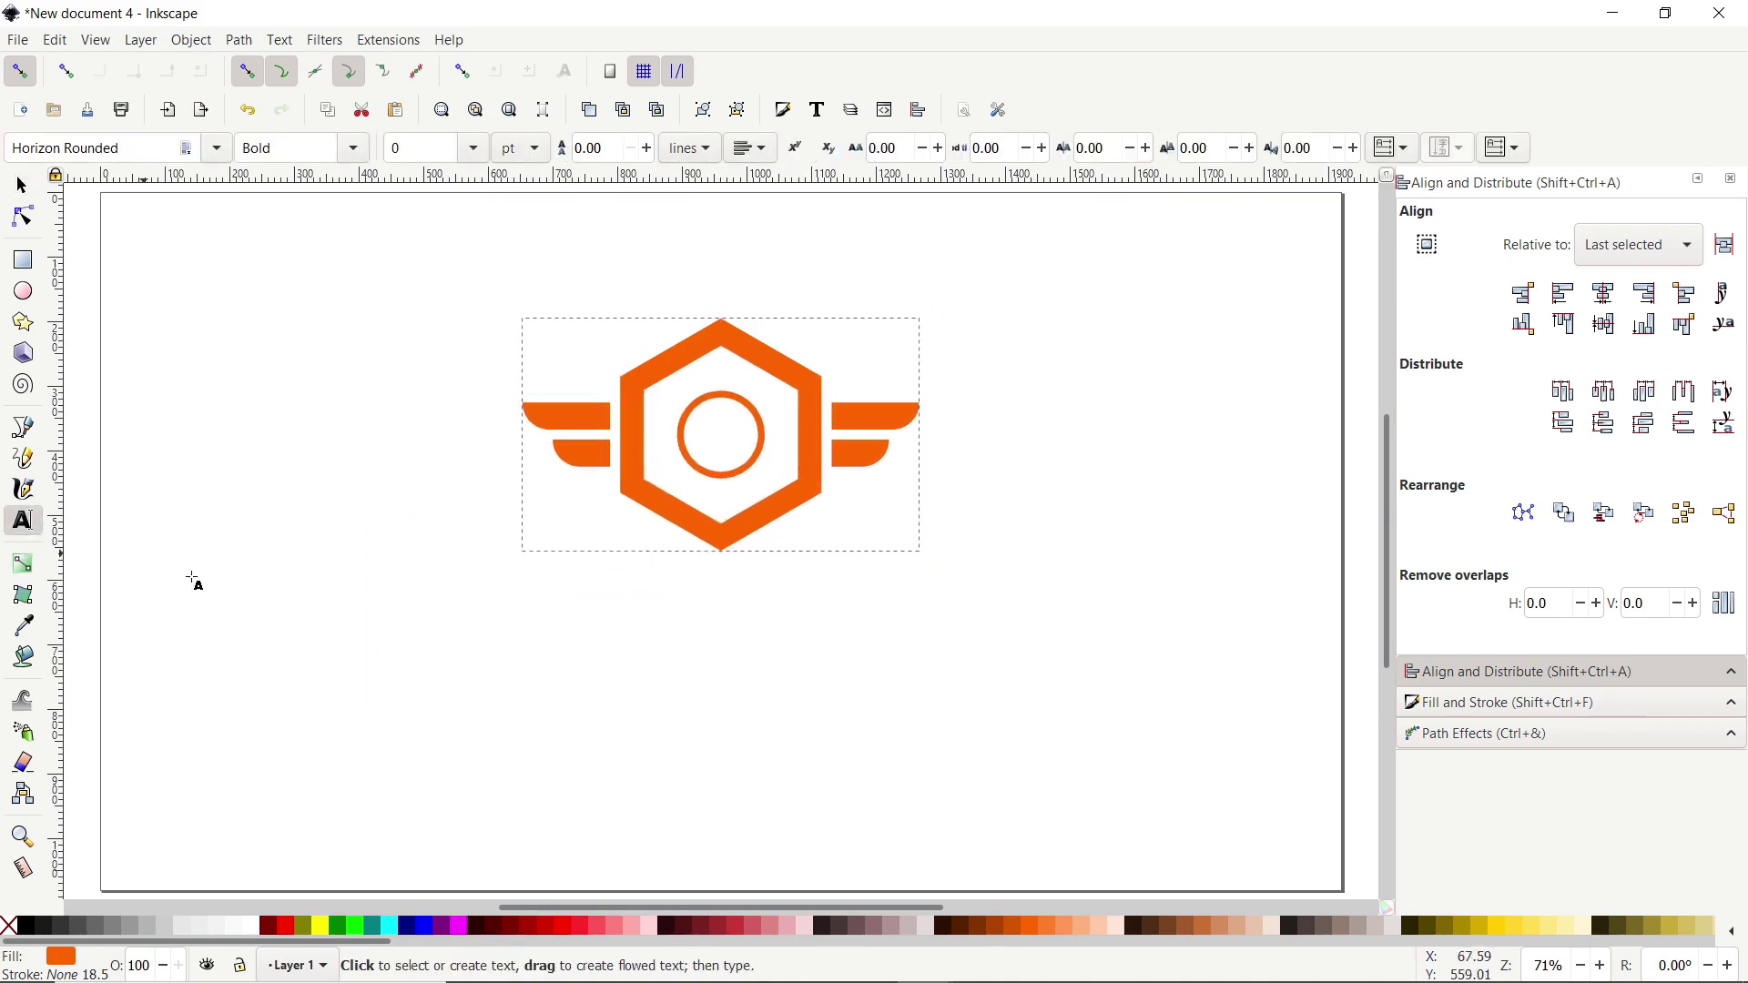
pyautogui.click(568, 683)
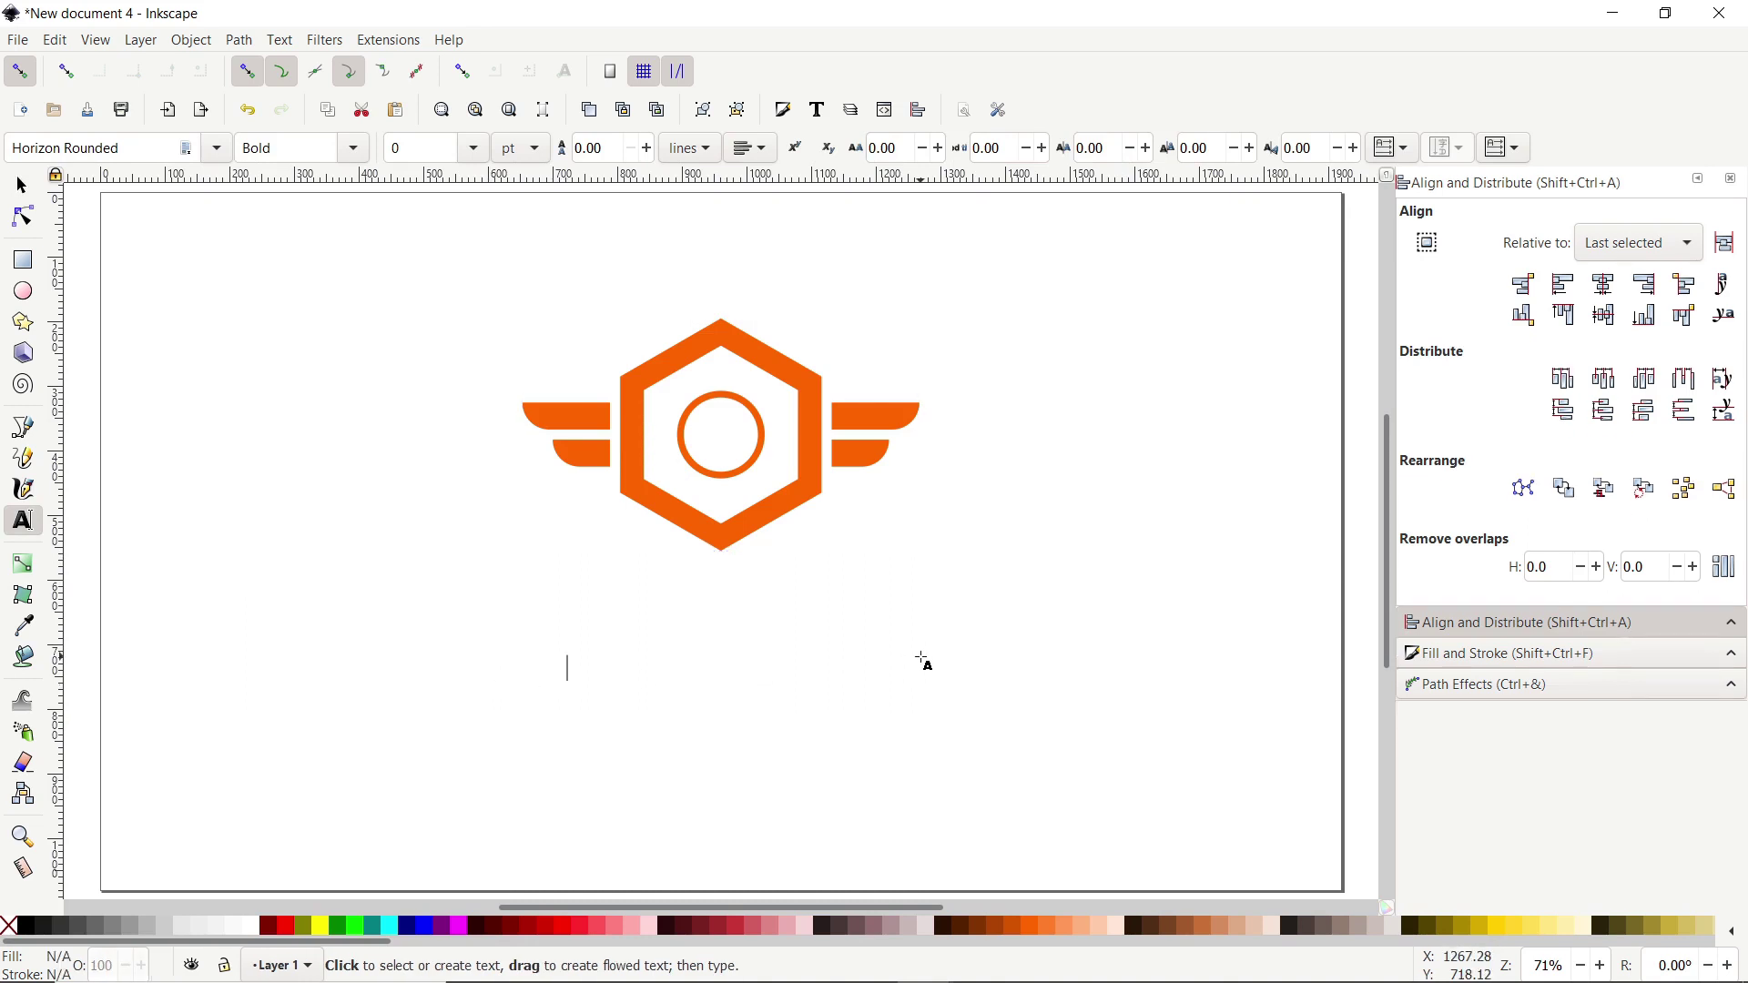
pyautogui.write('WINGNUT')
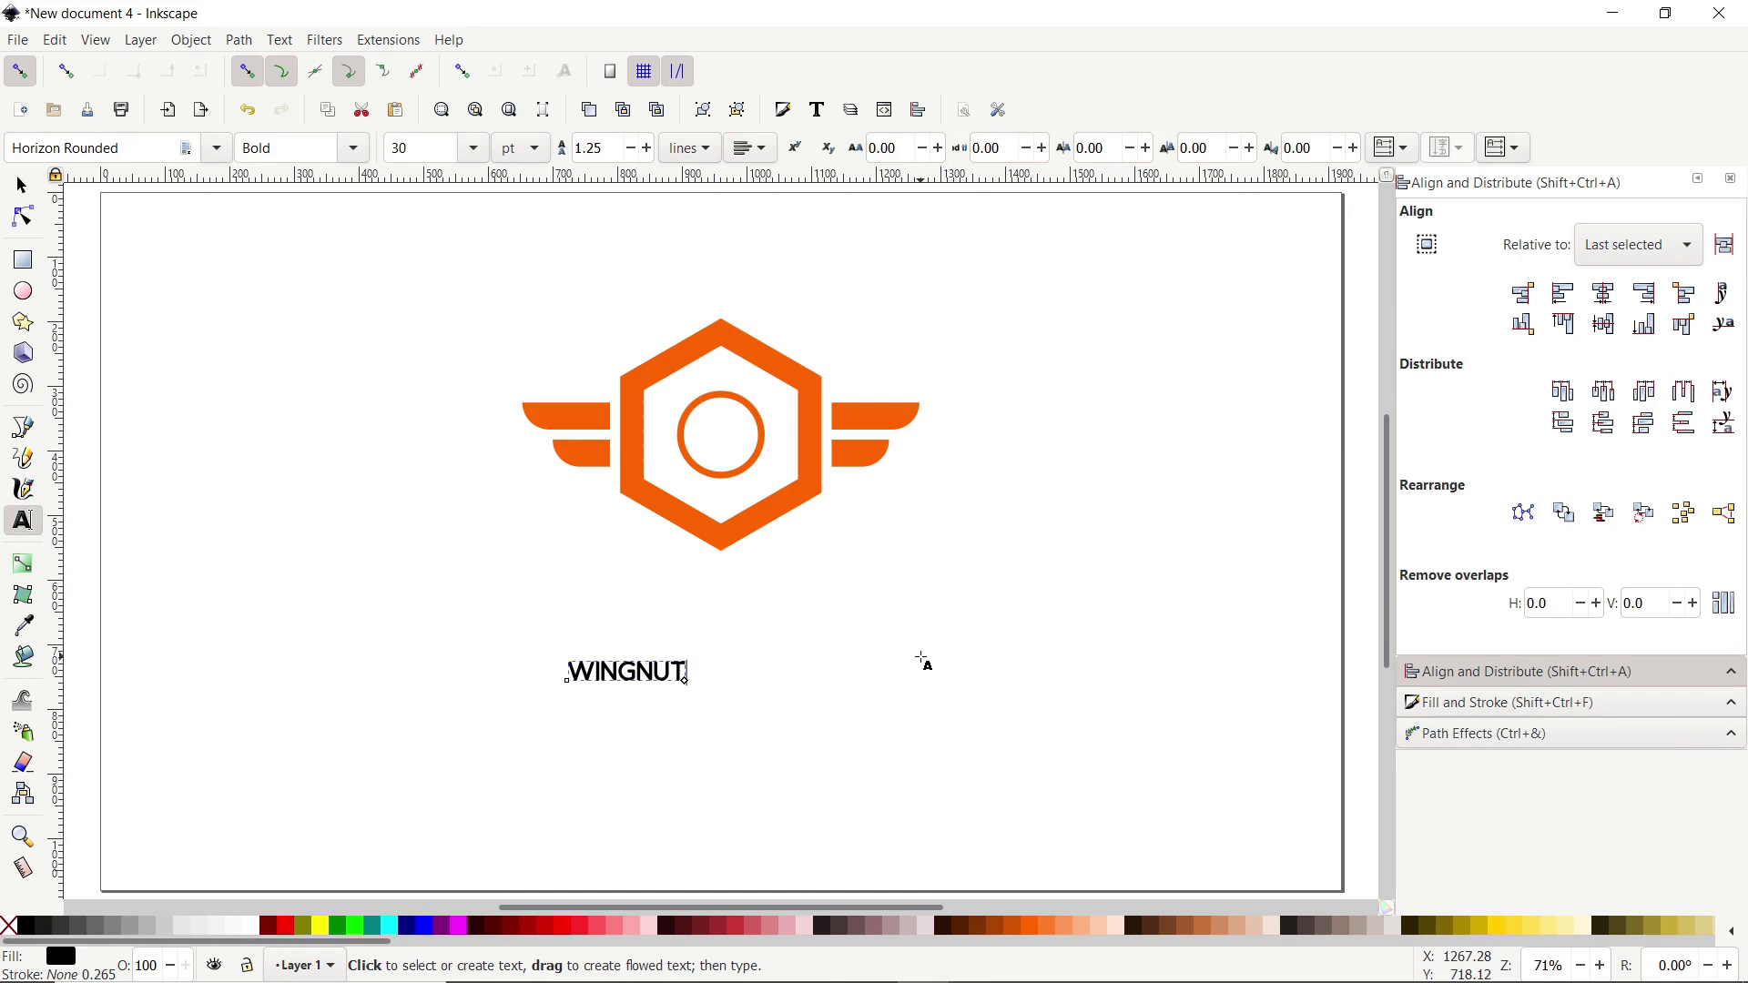
# - Scale WINGNUT proportionally to about 595 × 100 px, nearly triple its size
pyautogui.click(20, 186)
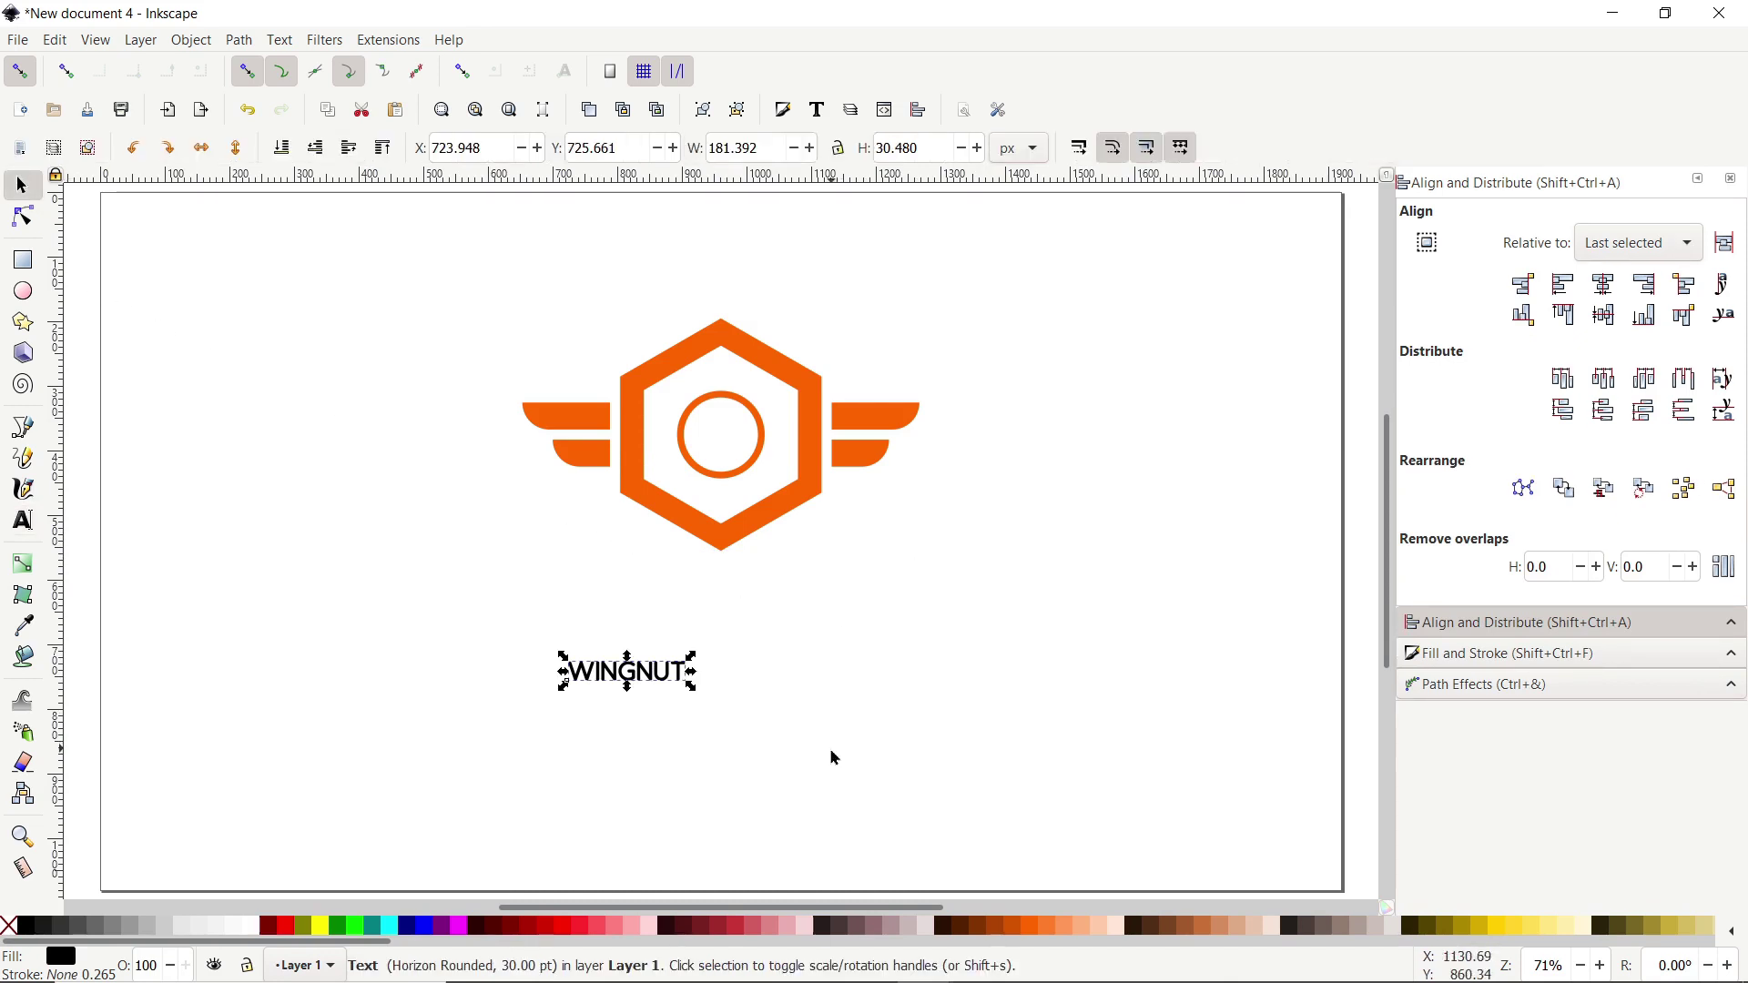
pyautogui.press('ctrl')
pyautogui.keyDown('ctrl'); pyautogui.click(709, 720); pyautogui.keyUp('ctrl')
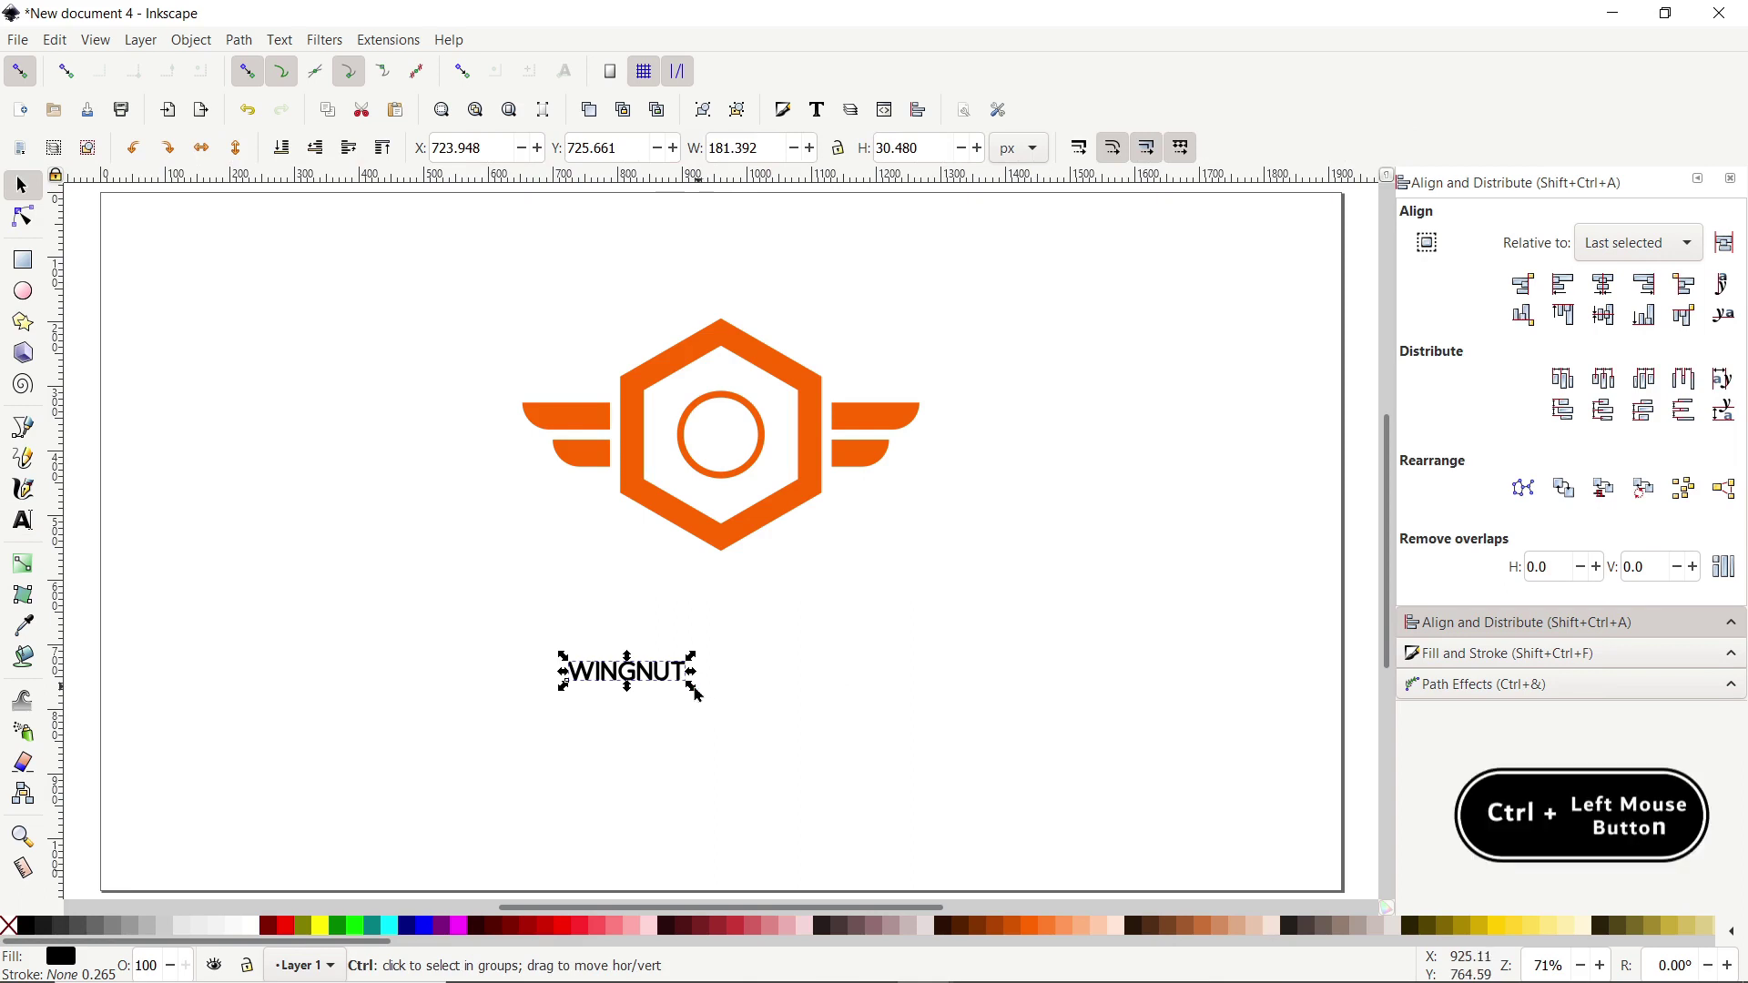
pyautogui.moveTo(694, 687); pyautogui.dragTo(962, 816)
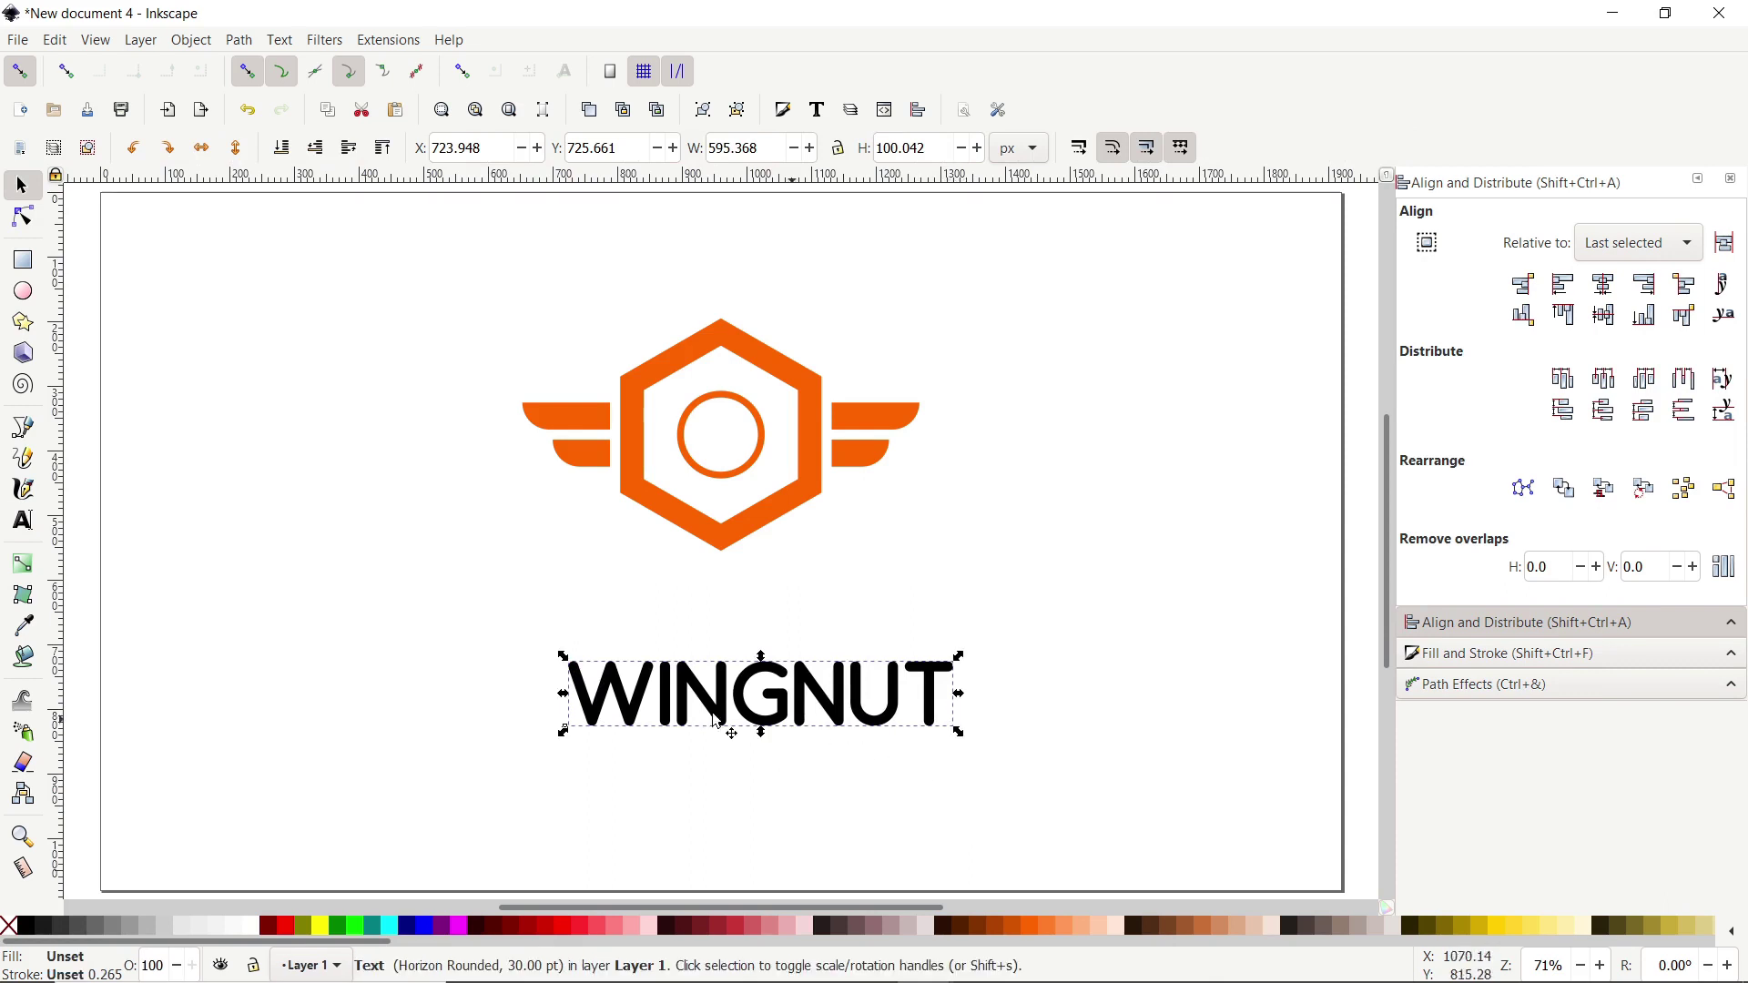
# - Change the WINGNUT font family to Gotham
pyautogui.click(25, 521)
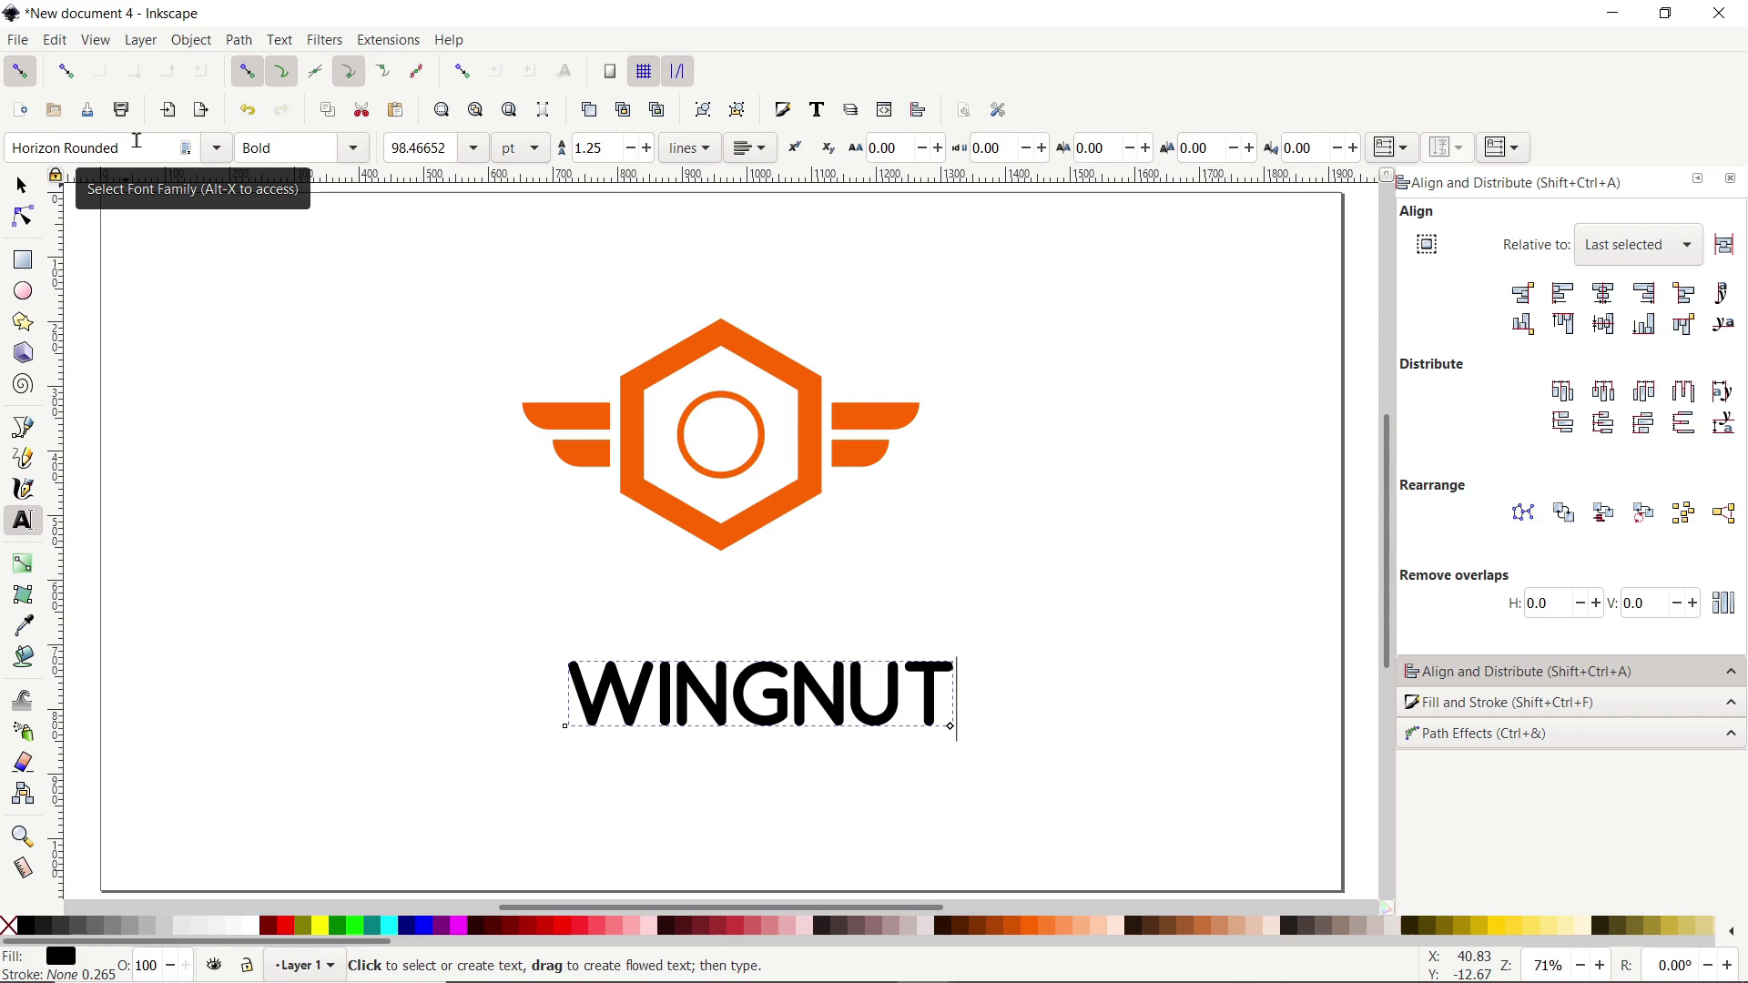
pyautogui.moveTo(137, 141); pyautogui.dragTo(5, 150)
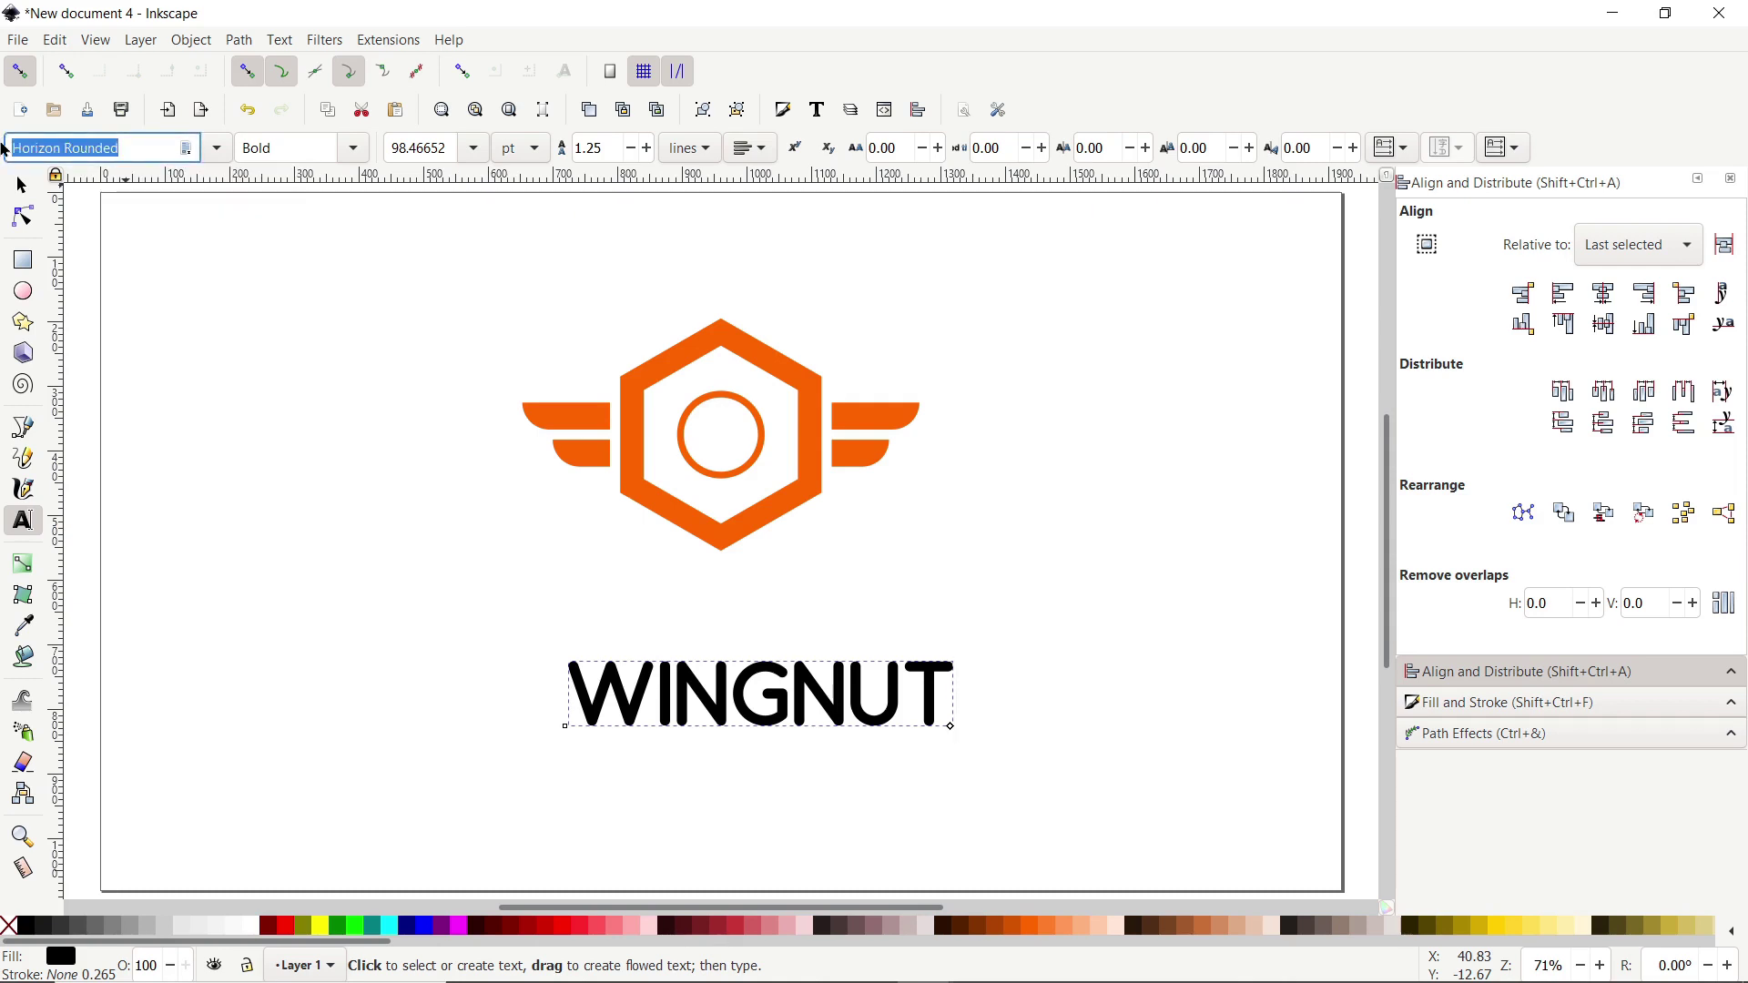
pyautogui.write('Gotham')
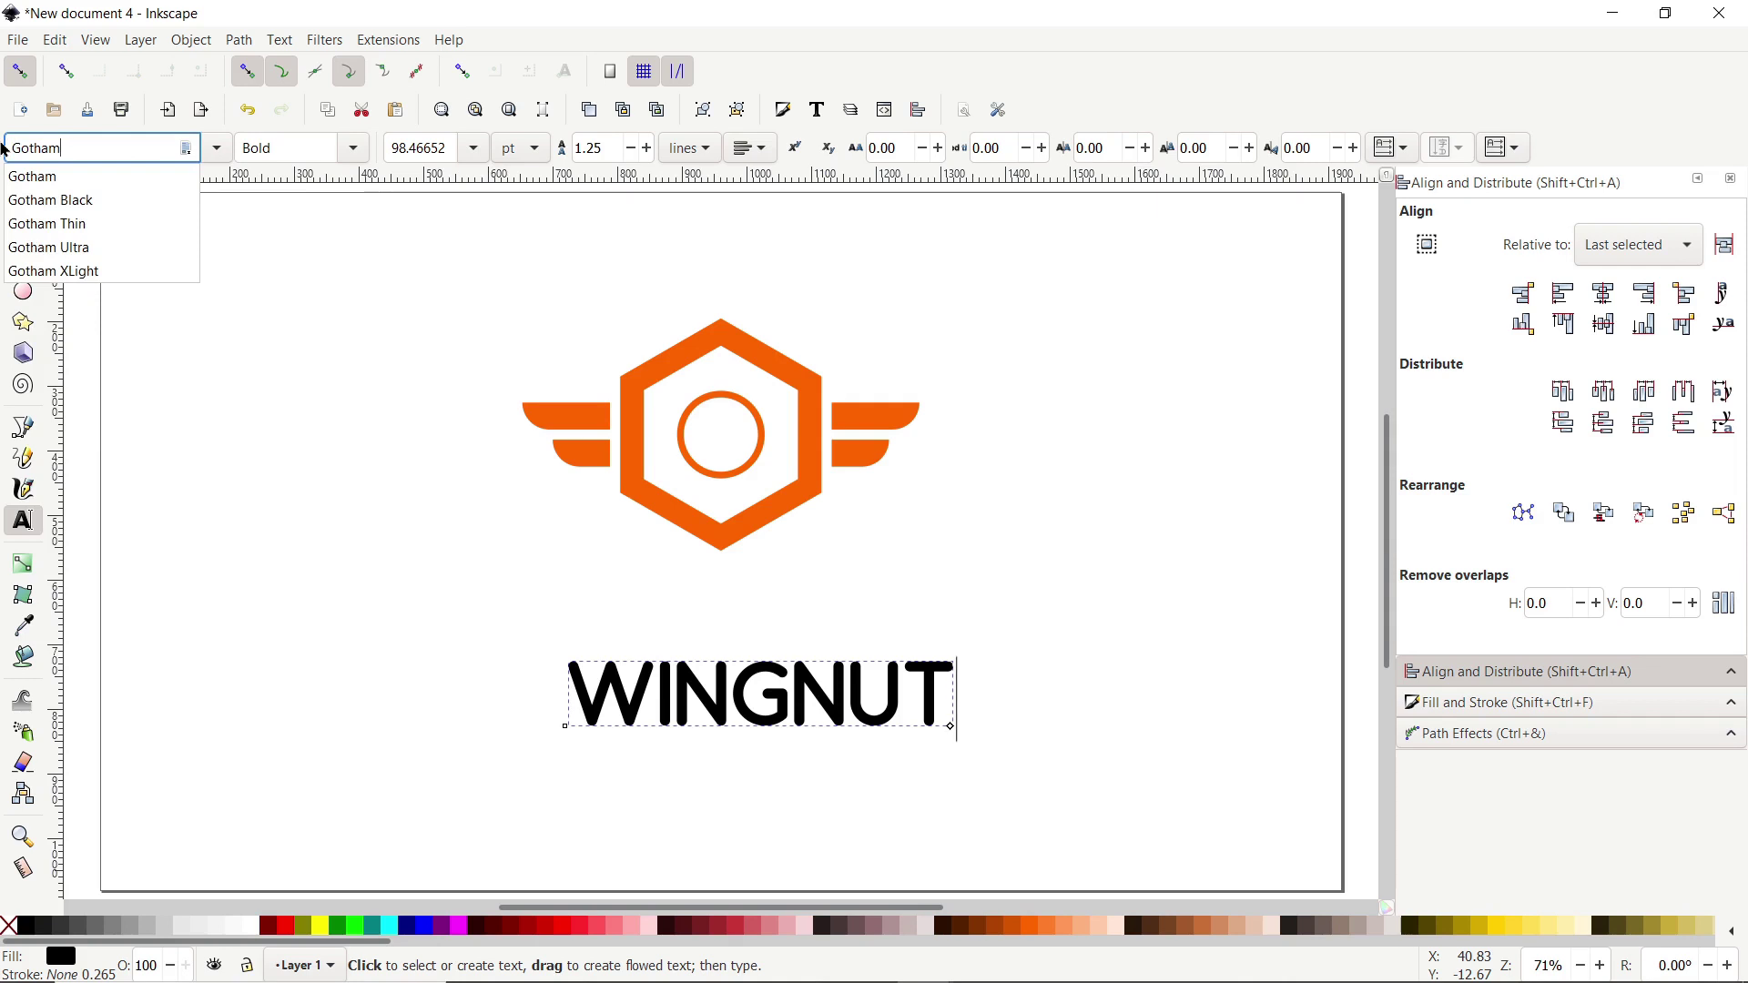
pyautogui.click(58, 181)
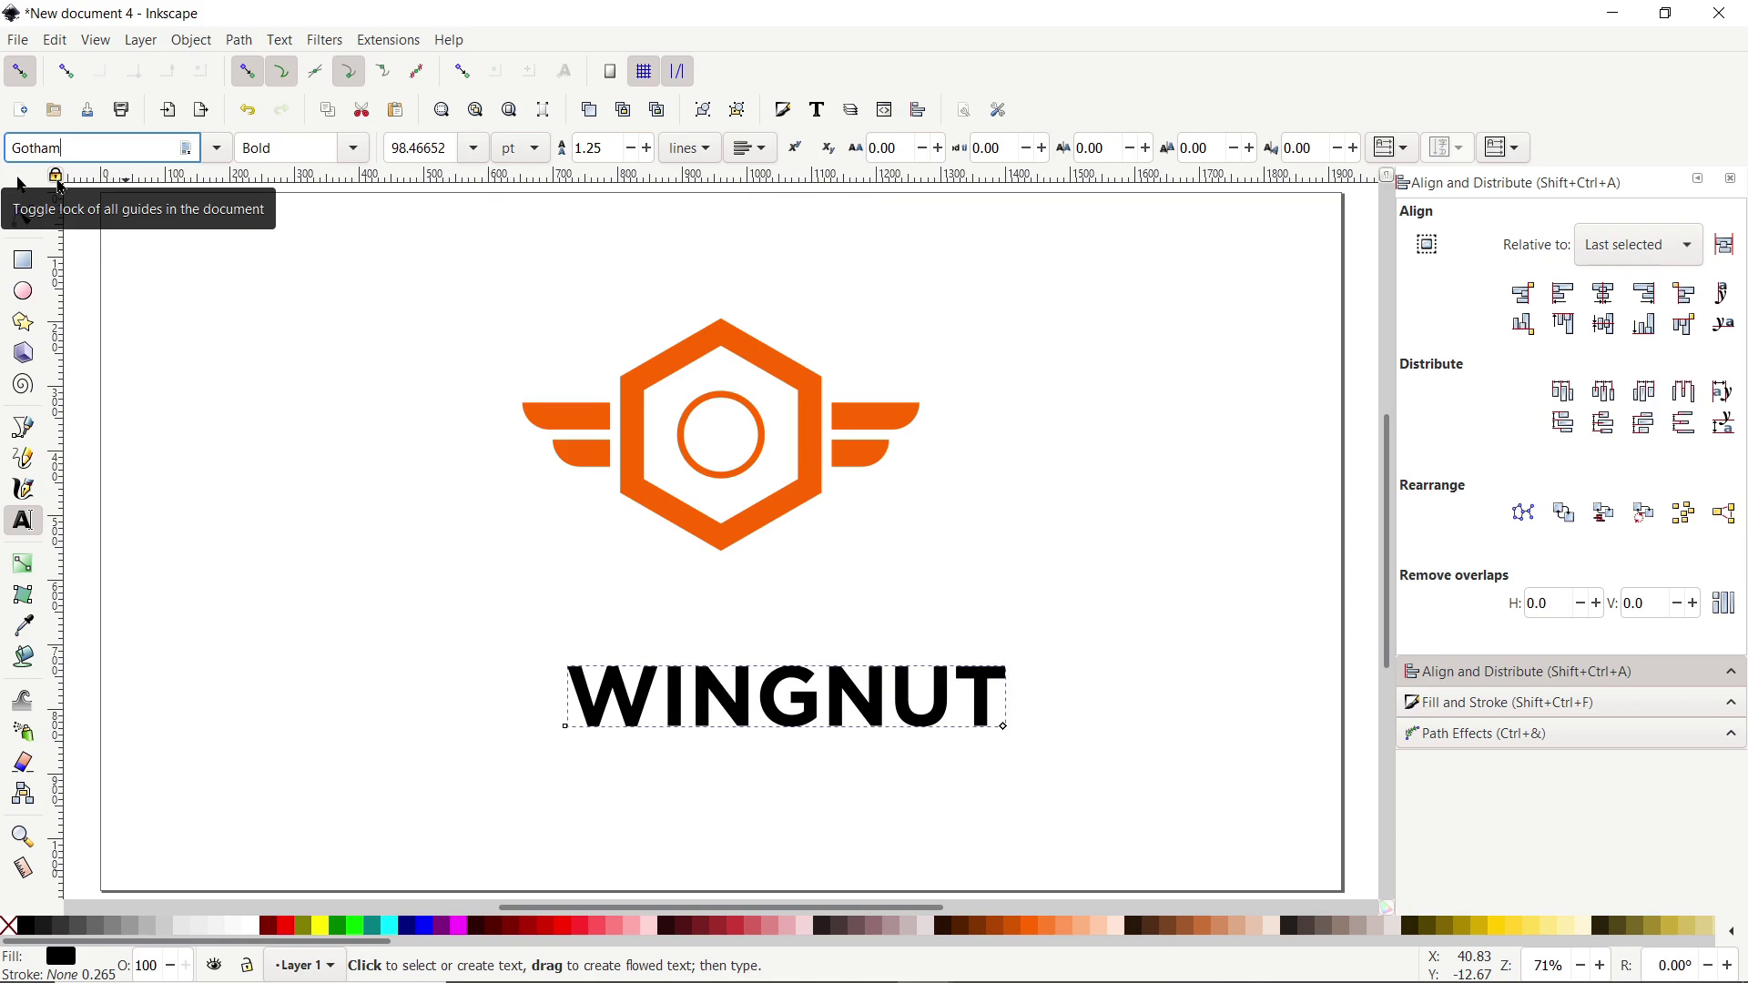
# - Move WINGNUT up just beneath the emblem and select both together
pyautogui.click(20, 185)
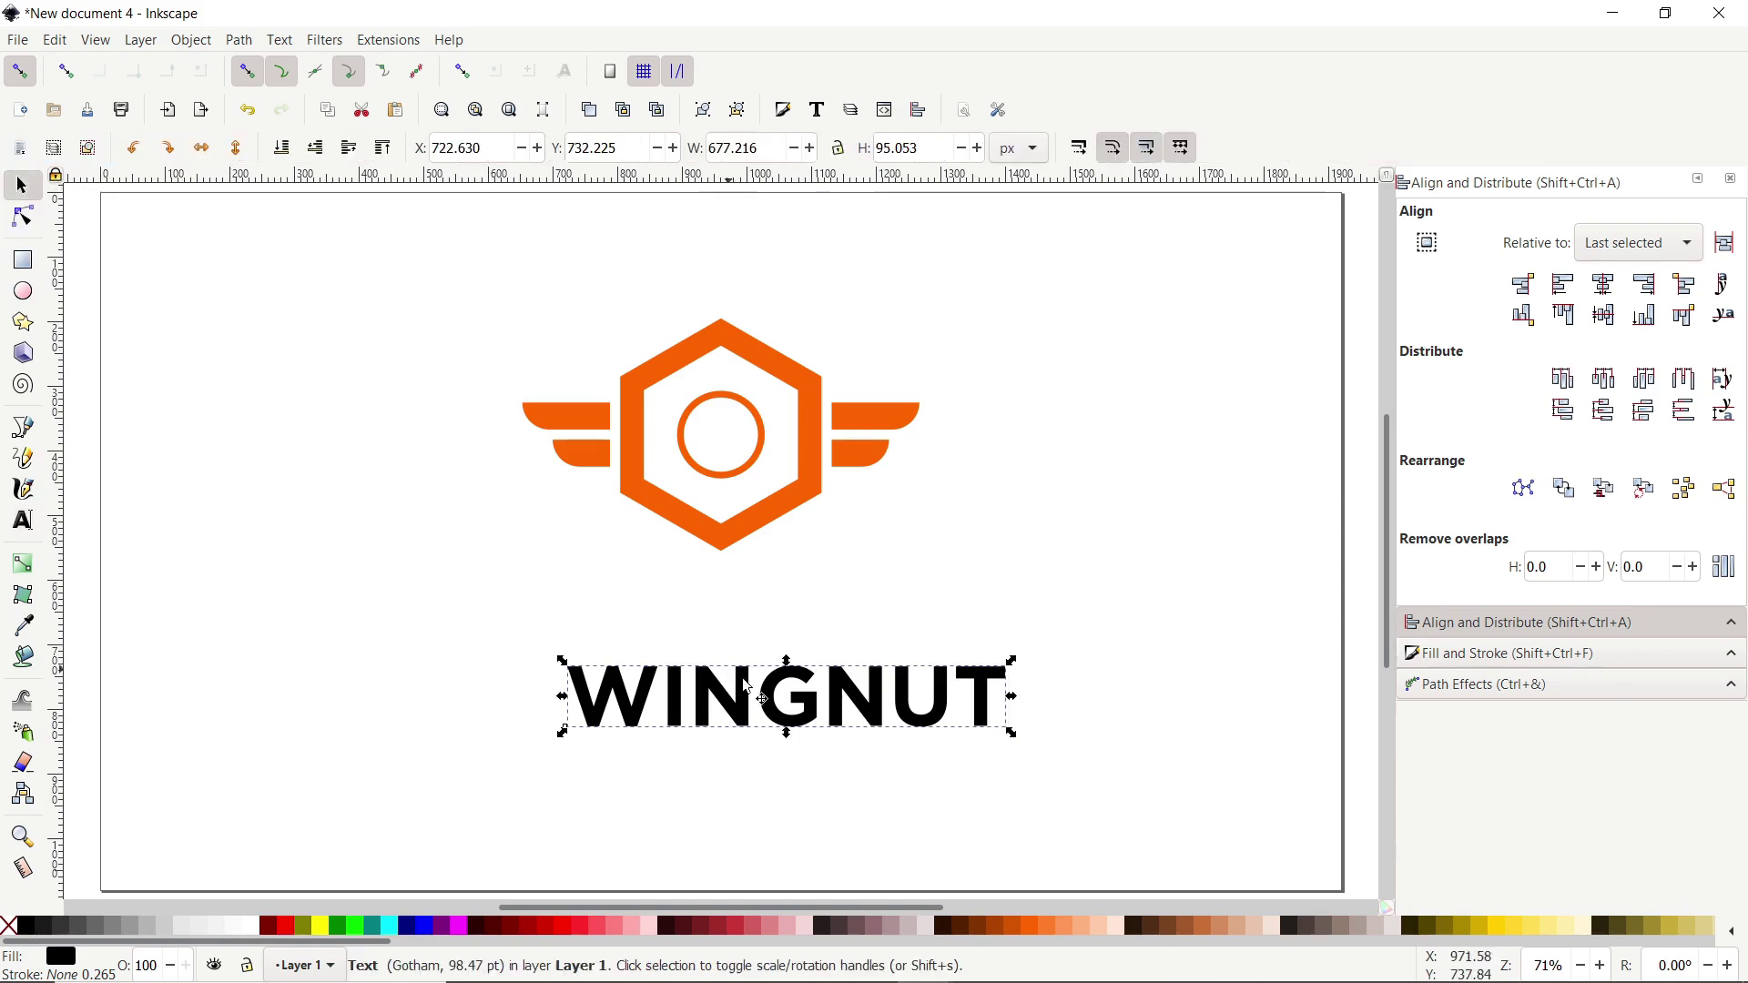
pyautogui.moveTo(803, 701); pyautogui.dragTo(747, 610)
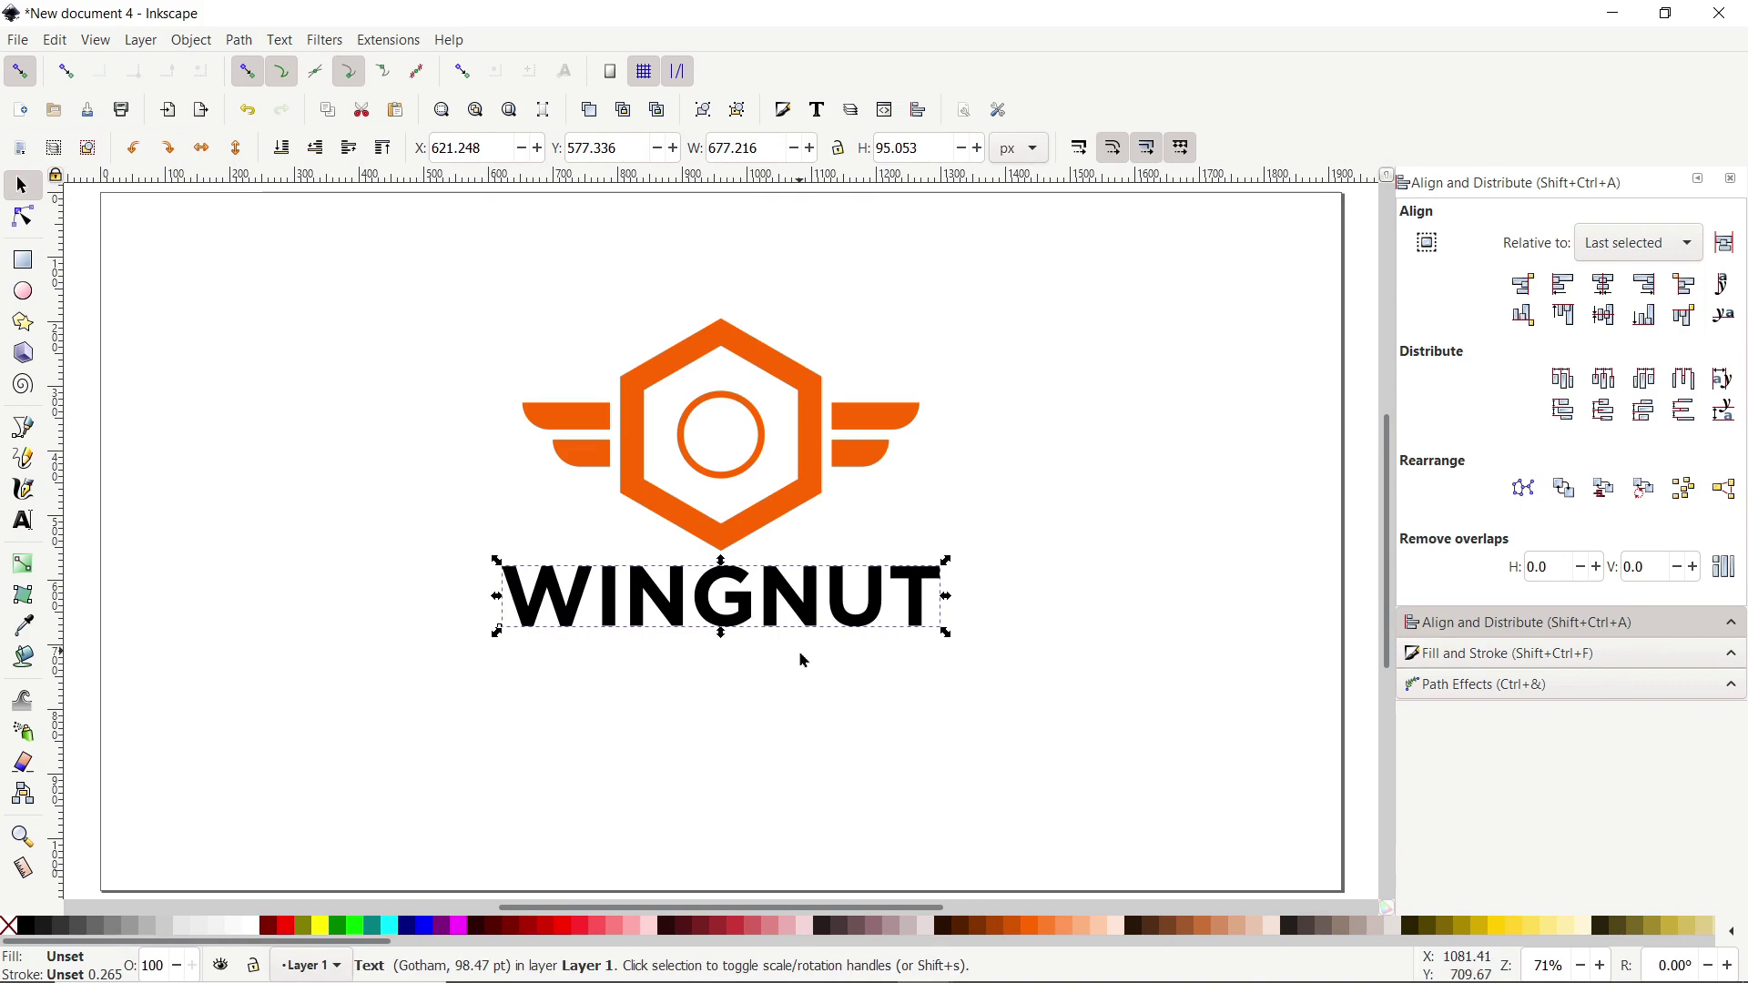
pyautogui.moveTo(1002, 264); pyautogui.dragTo(400, 675)
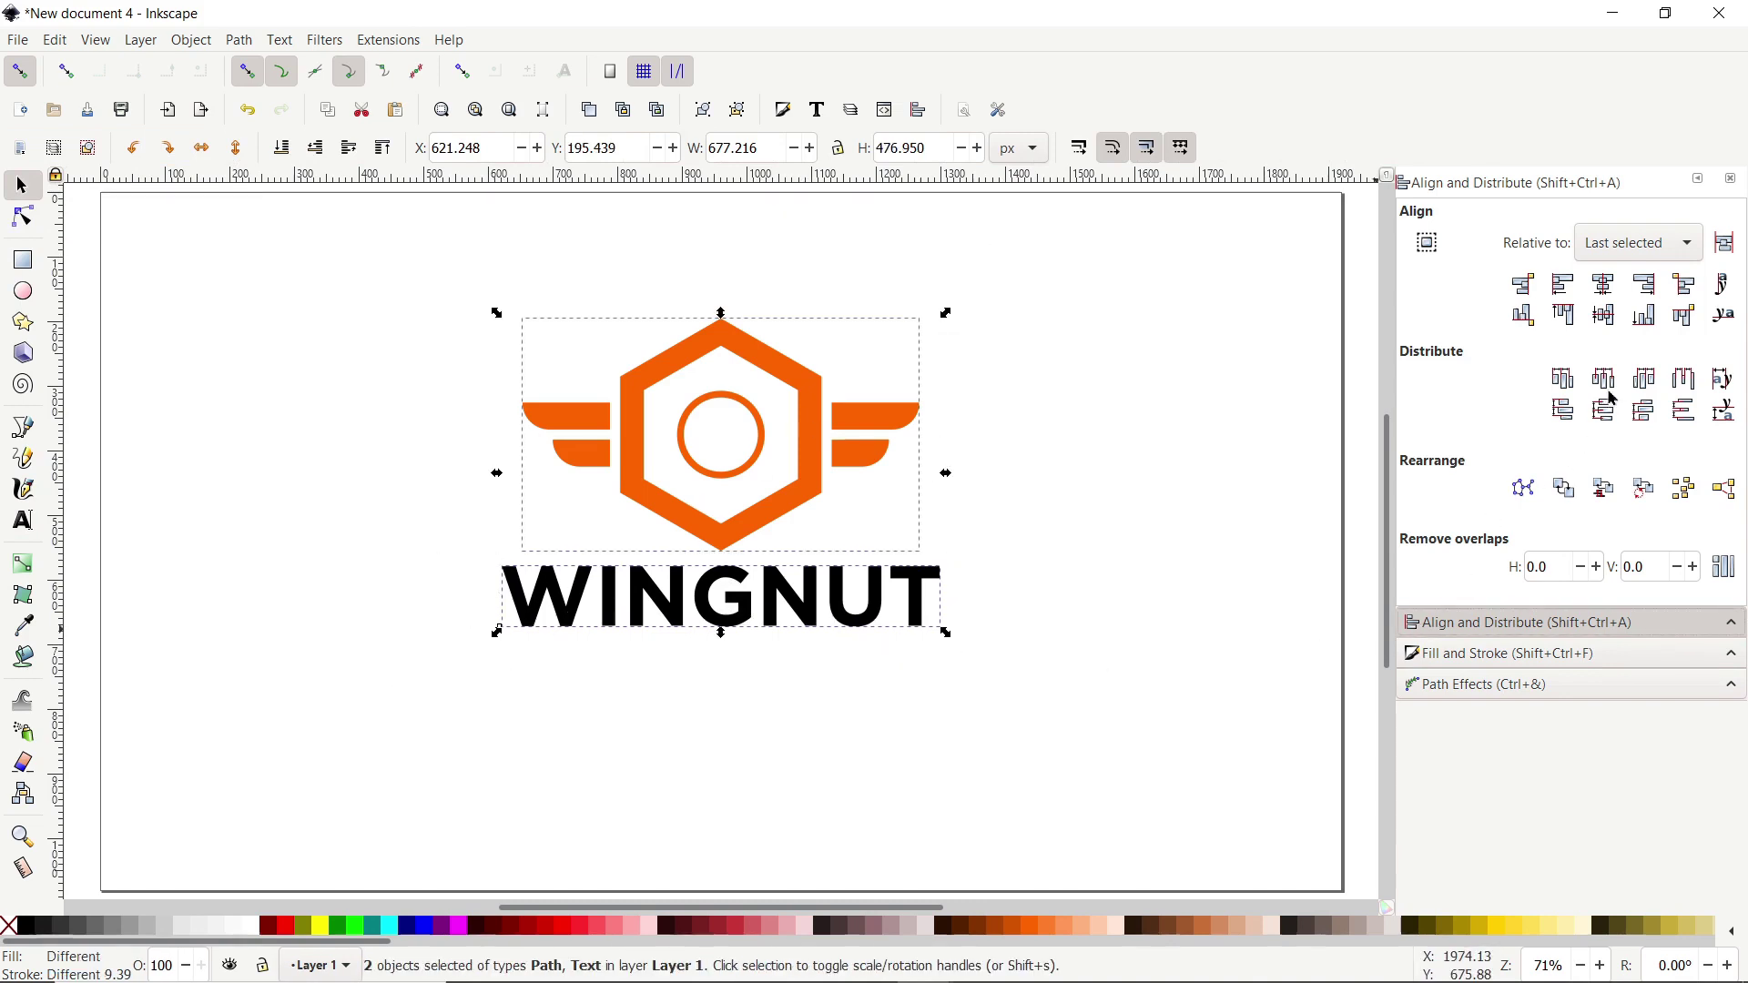
# - Center emblem and WINGNUT vertically, then shrink the emblem proportionally to about 458 × 268 px
pyautogui.click(1608, 286)
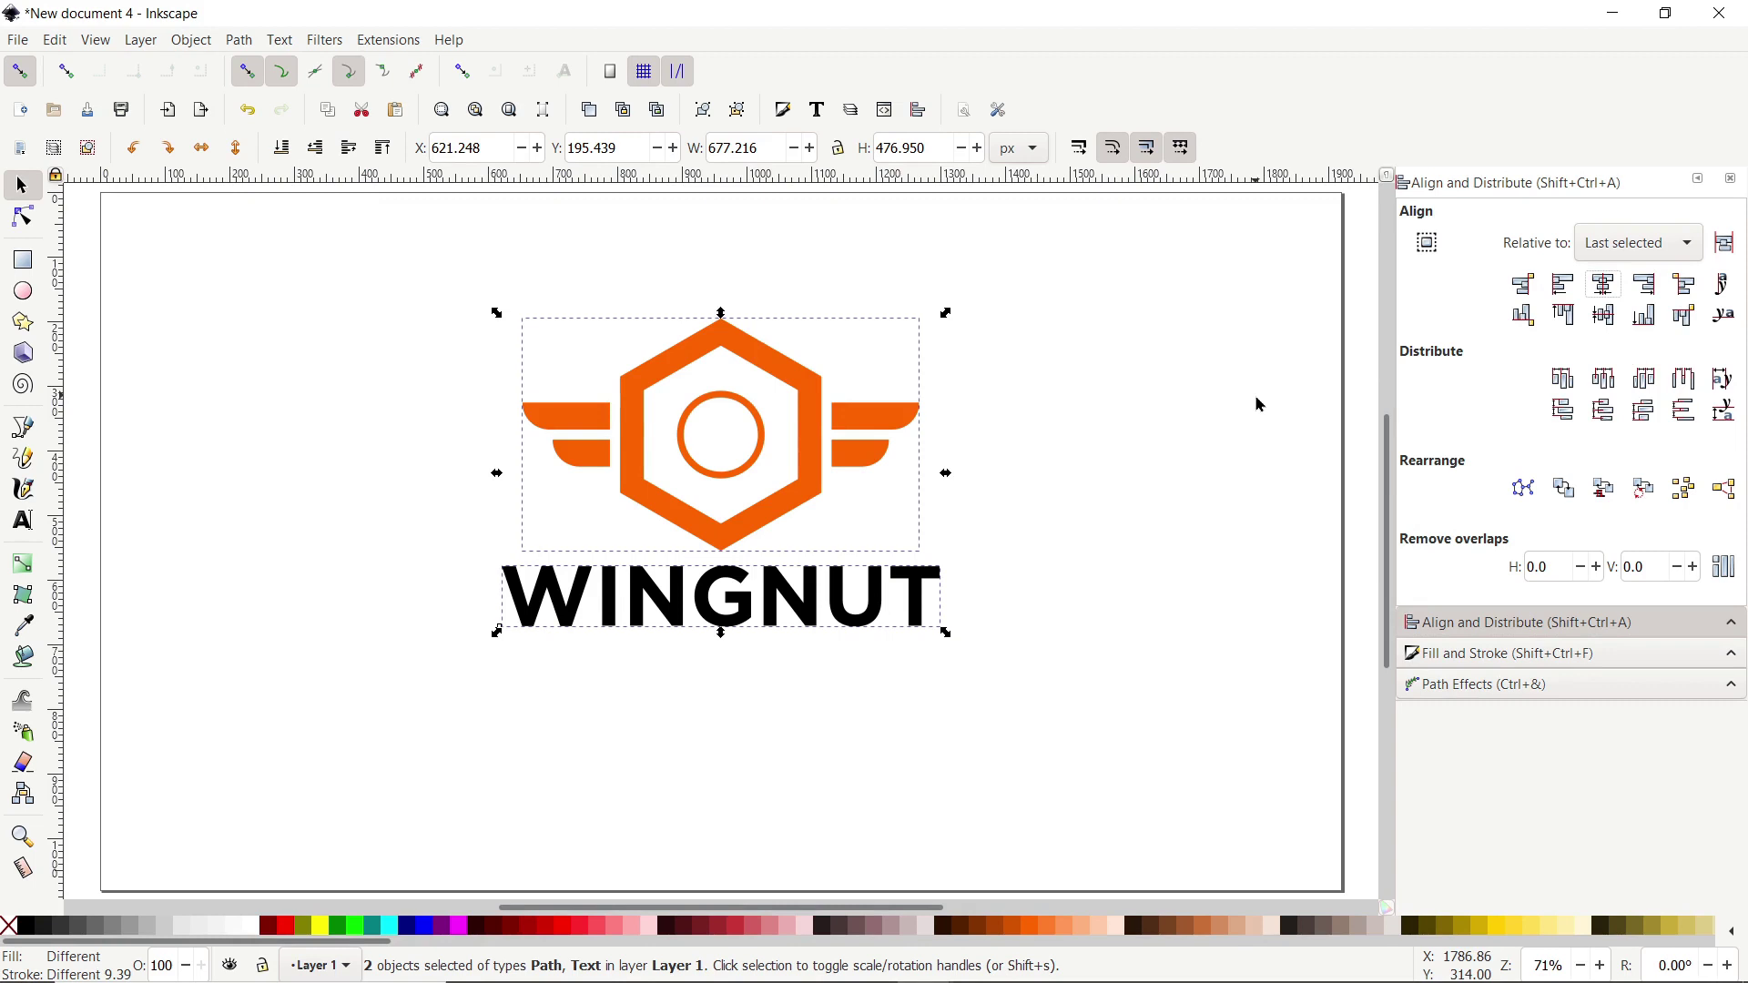
pyautogui.click(1044, 371)
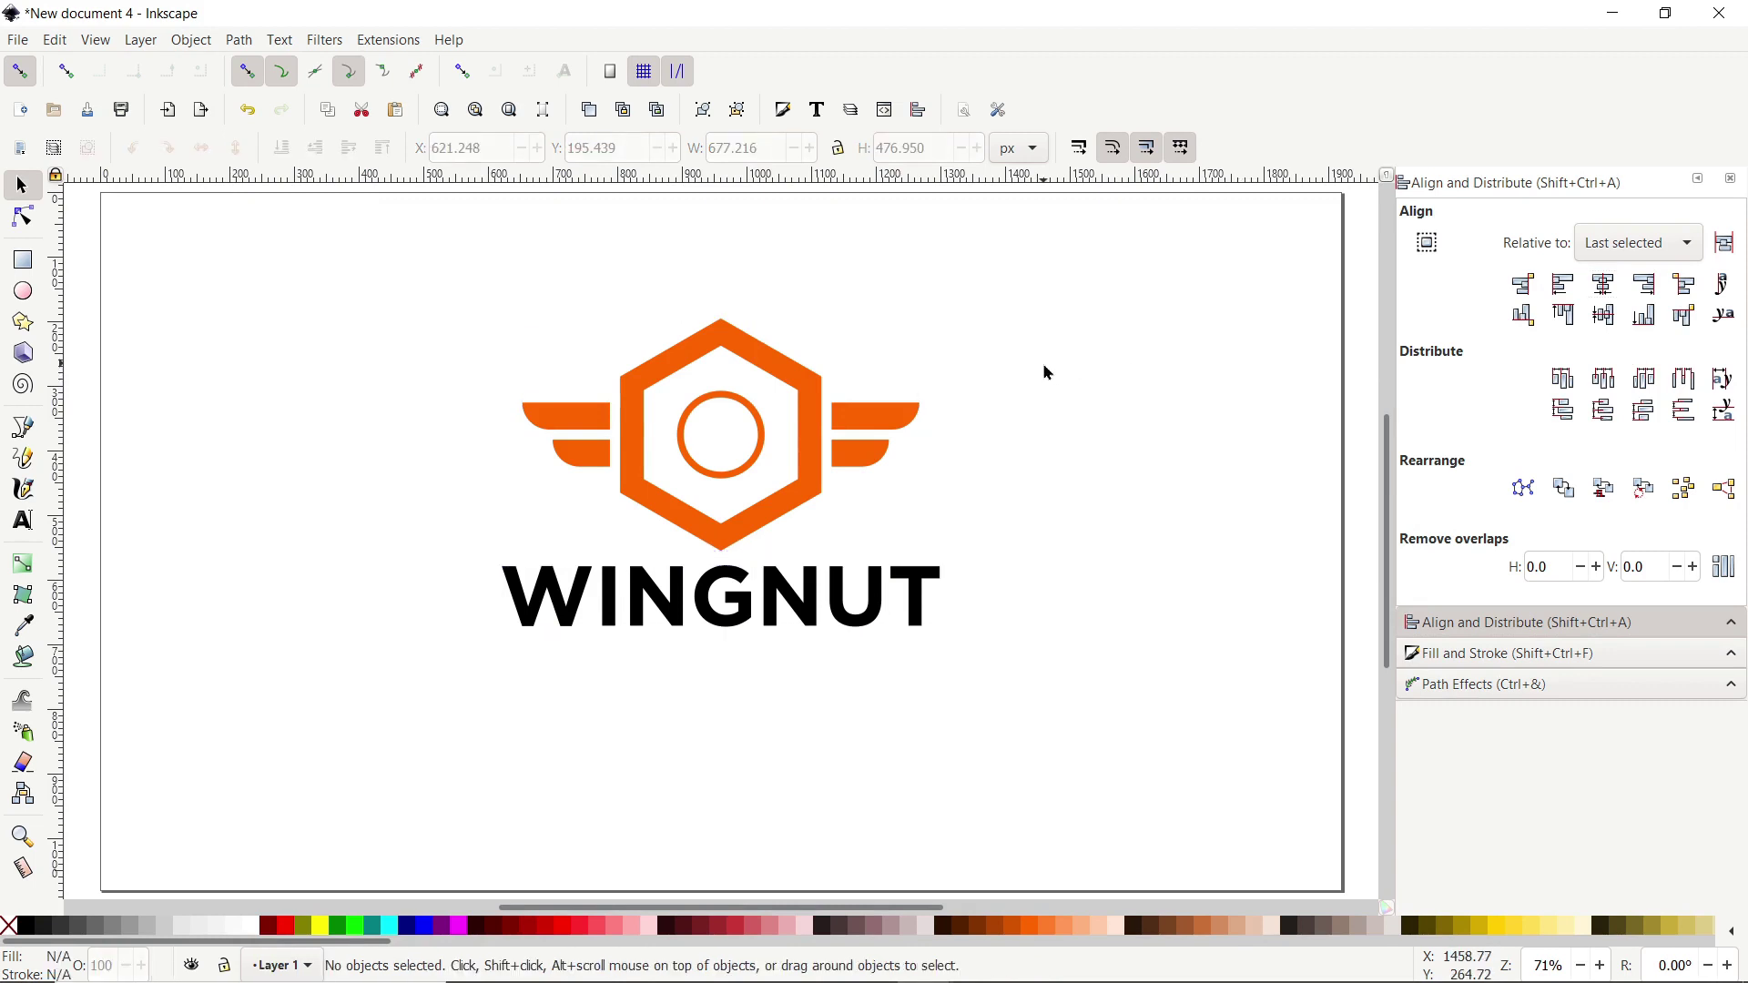
pyautogui.click(765, 358)
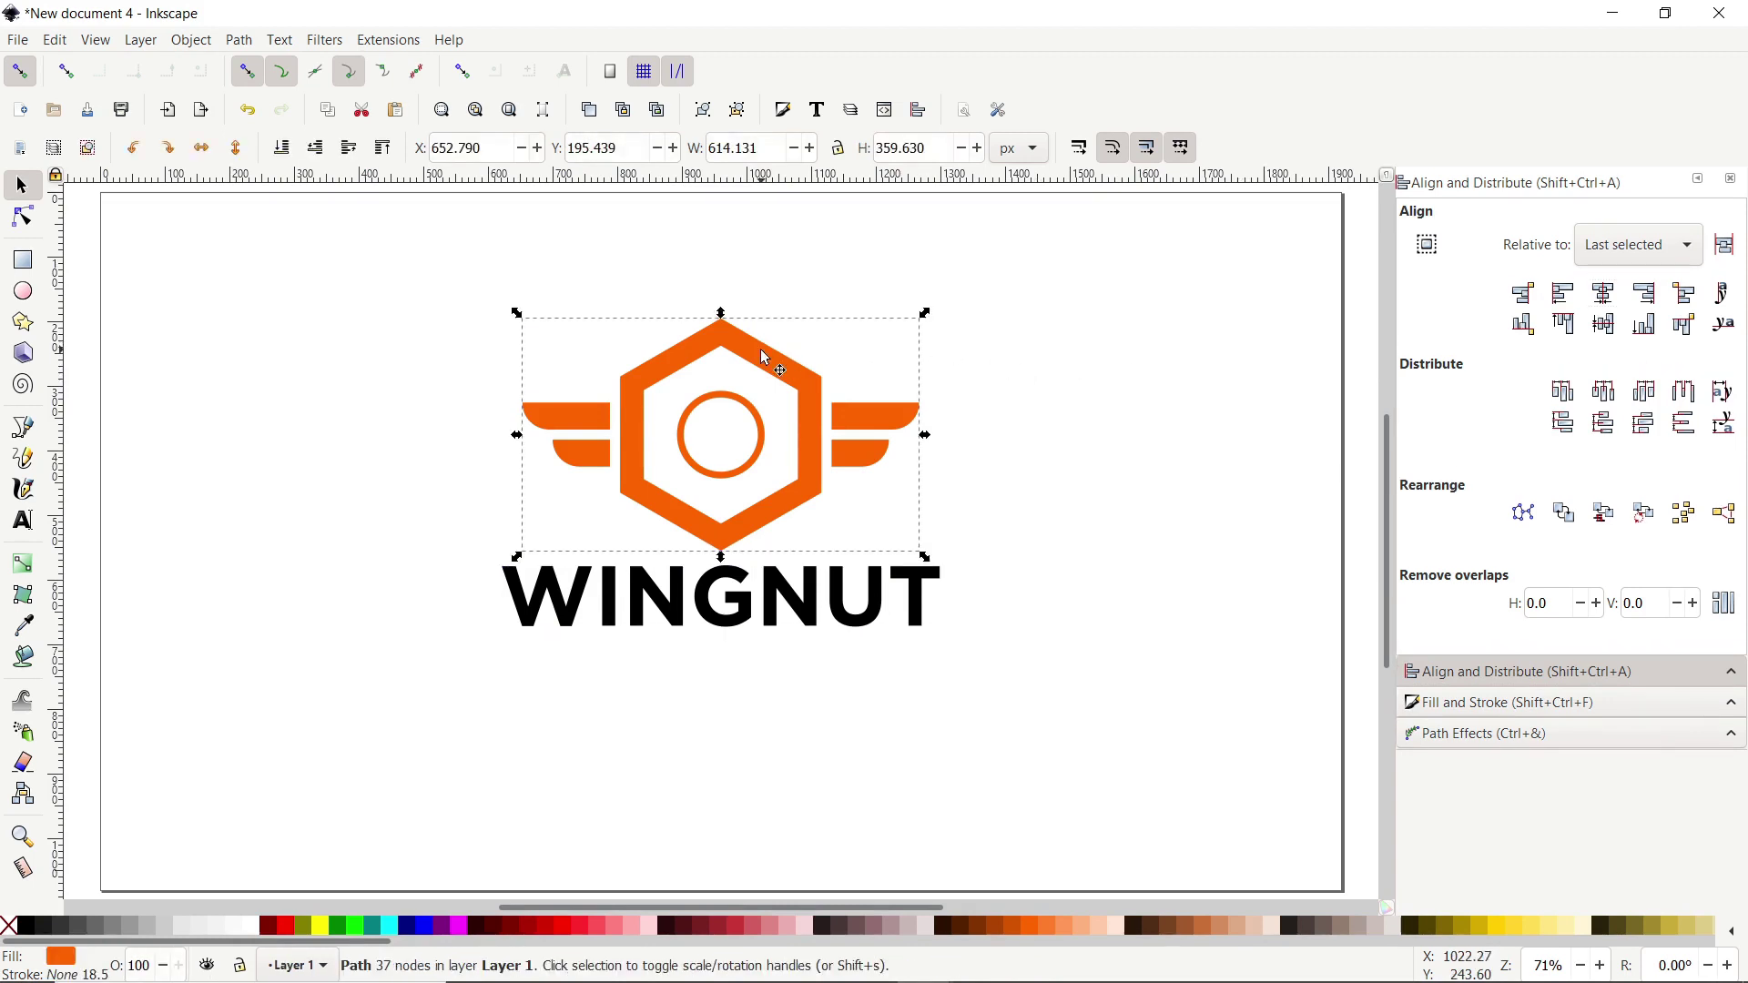
pyautogui.keyDown('ctrl'); pyautogui.click(765, 358); pyautogui.keyUp('ctrl')
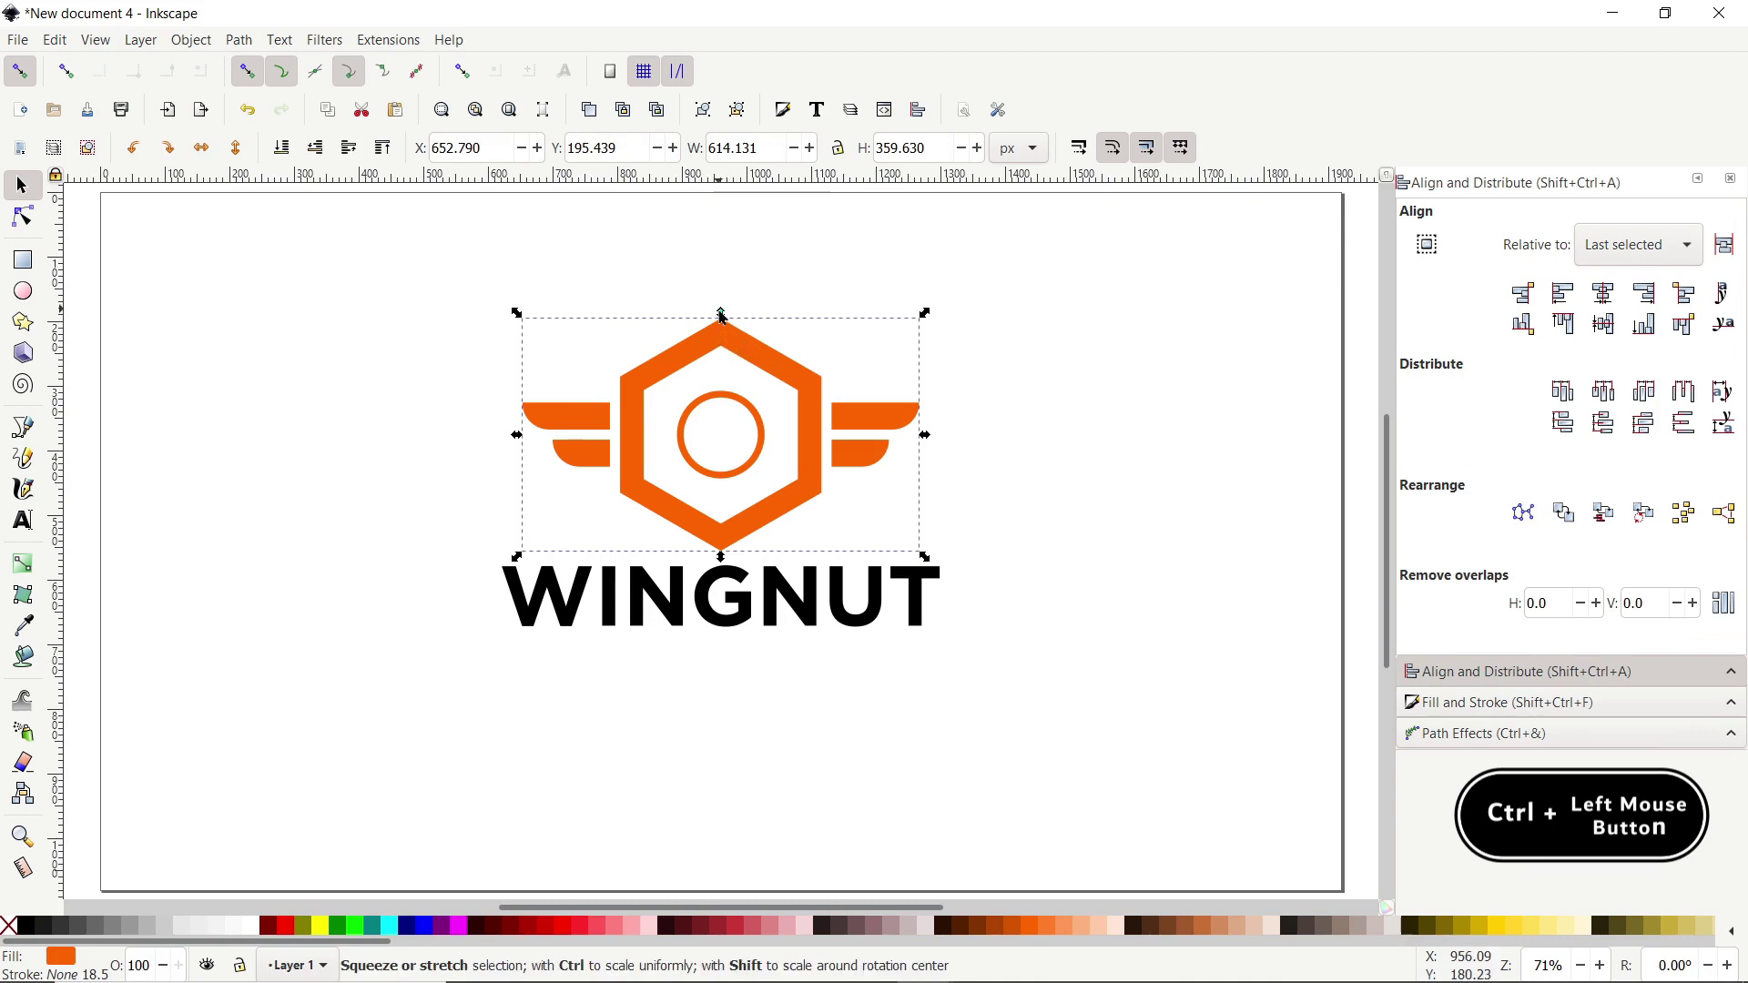
pyautogui.moveTo(722, 320); pyautogui.dragTo(728, 370)
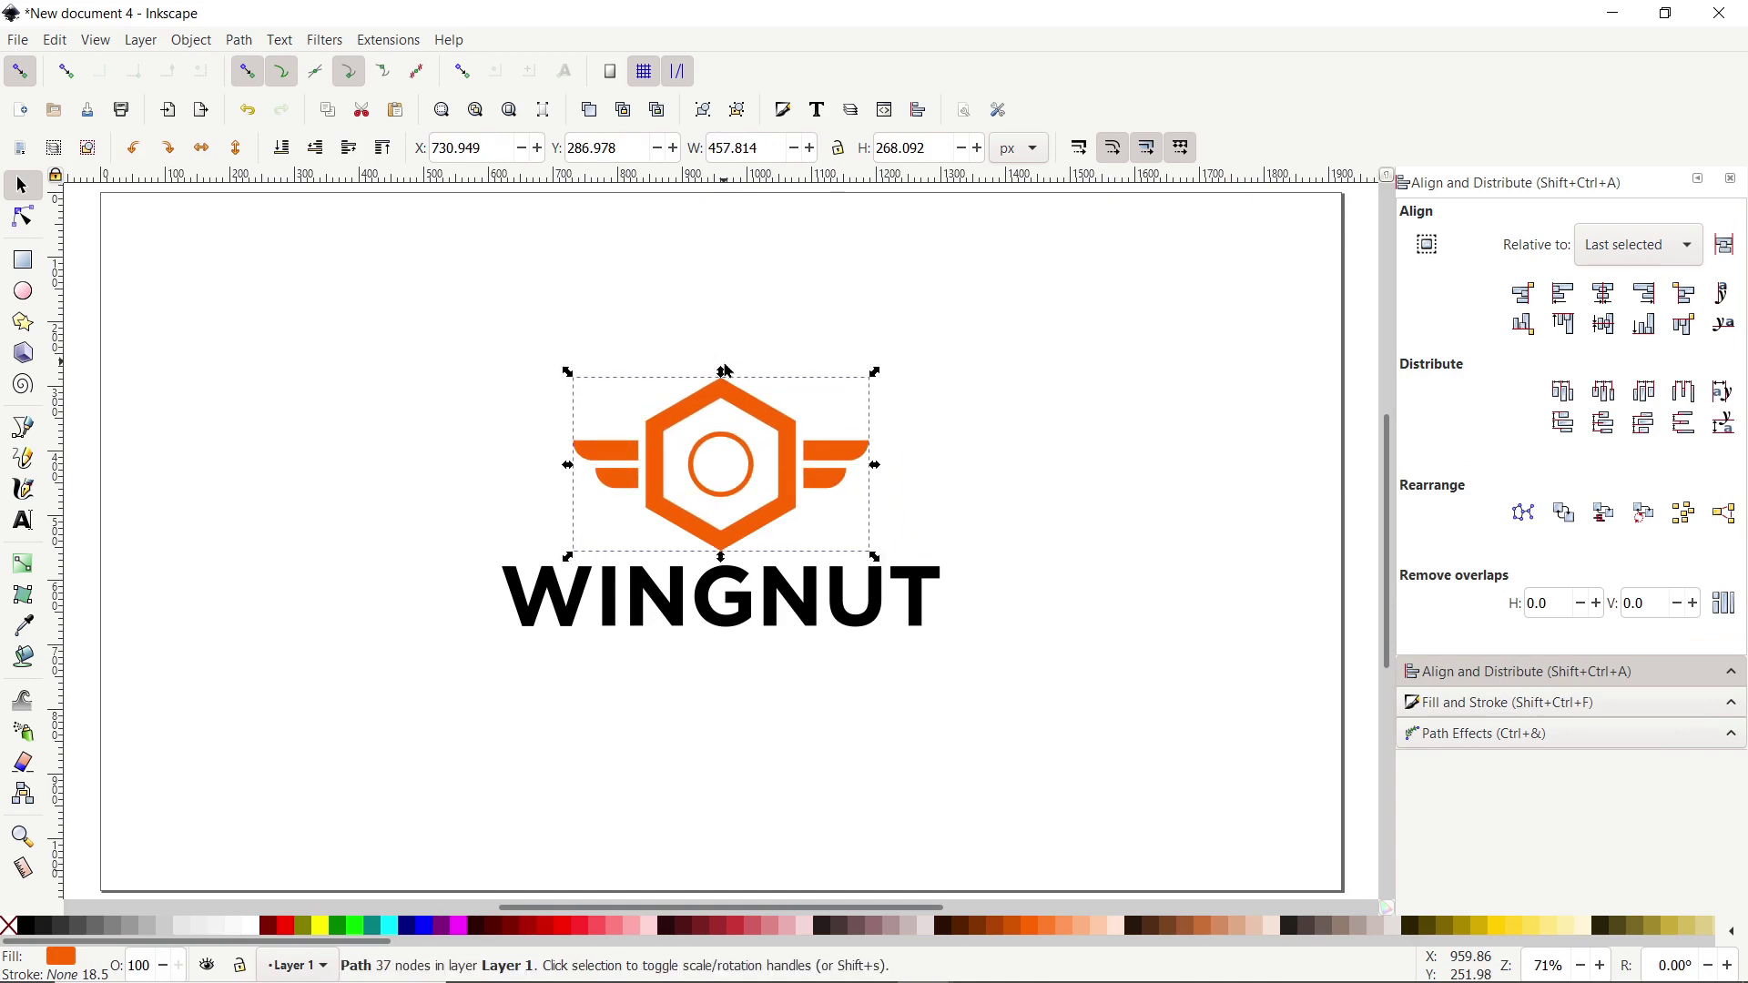
pyautogui.click(23, 521)
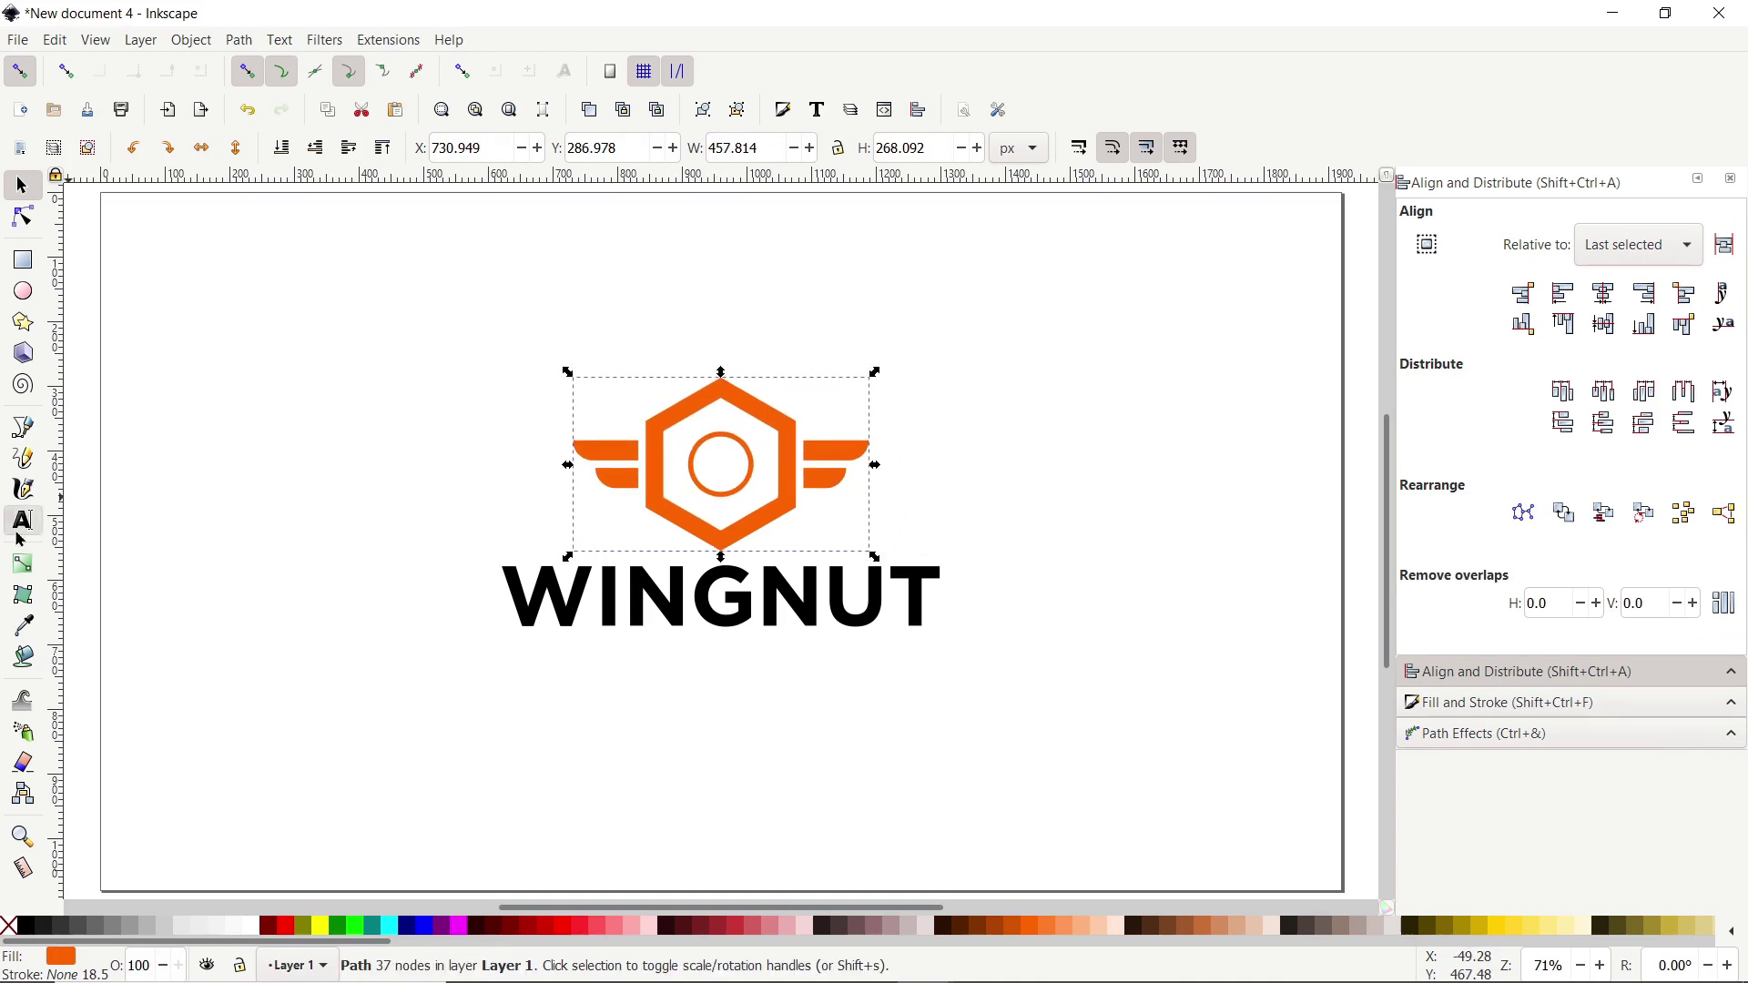
# - Add a WEBISTES line below WINGNUT in Gotham with Normal weight at 30 pt
pyautogui.click(618, 729)
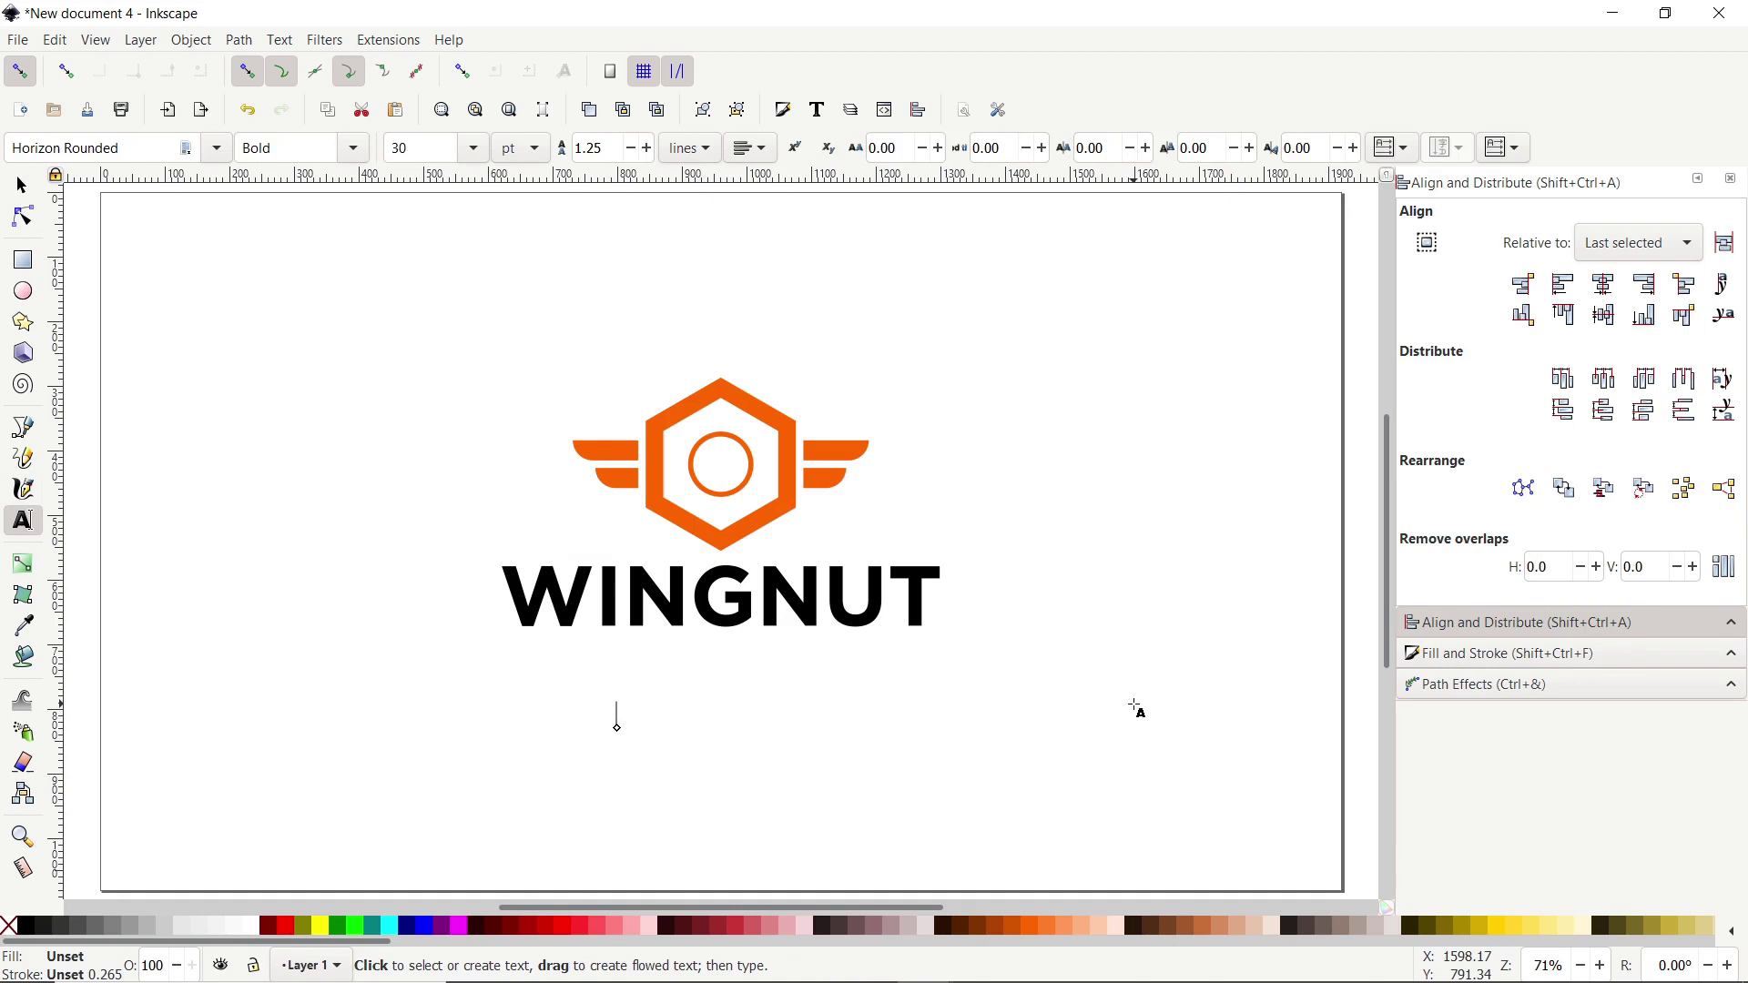
pyautogui.write('WEBISTES')
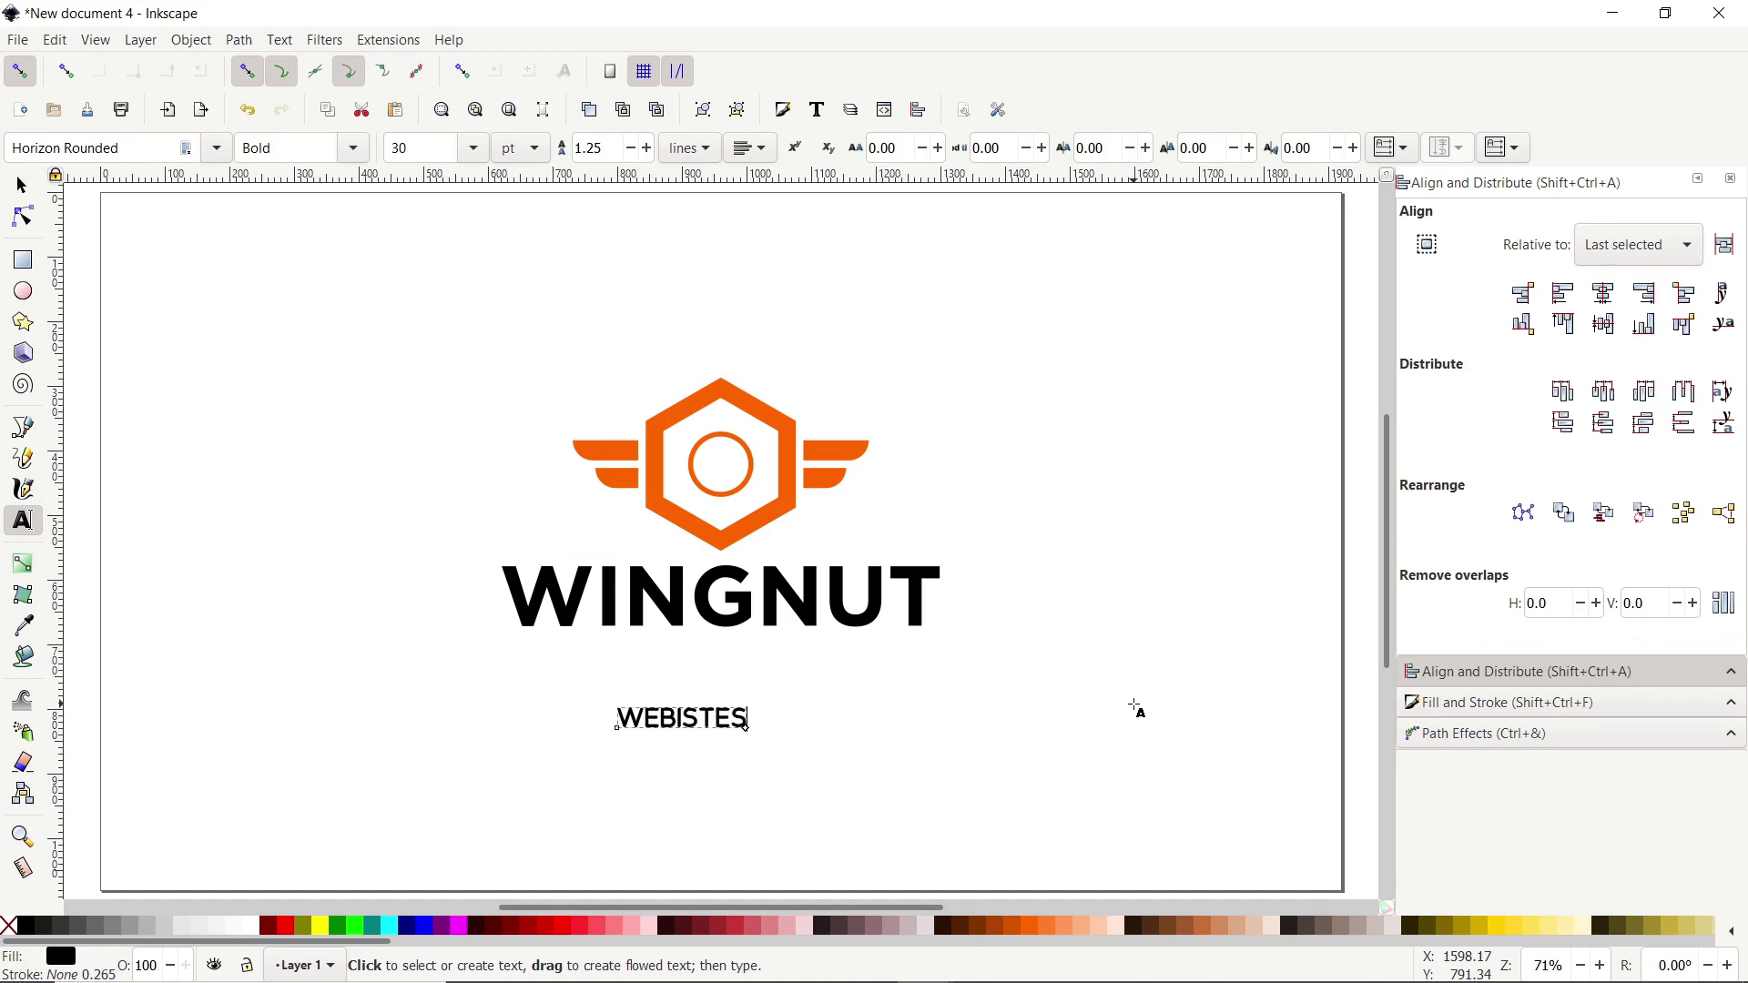
pyautogui.click(132, 150)
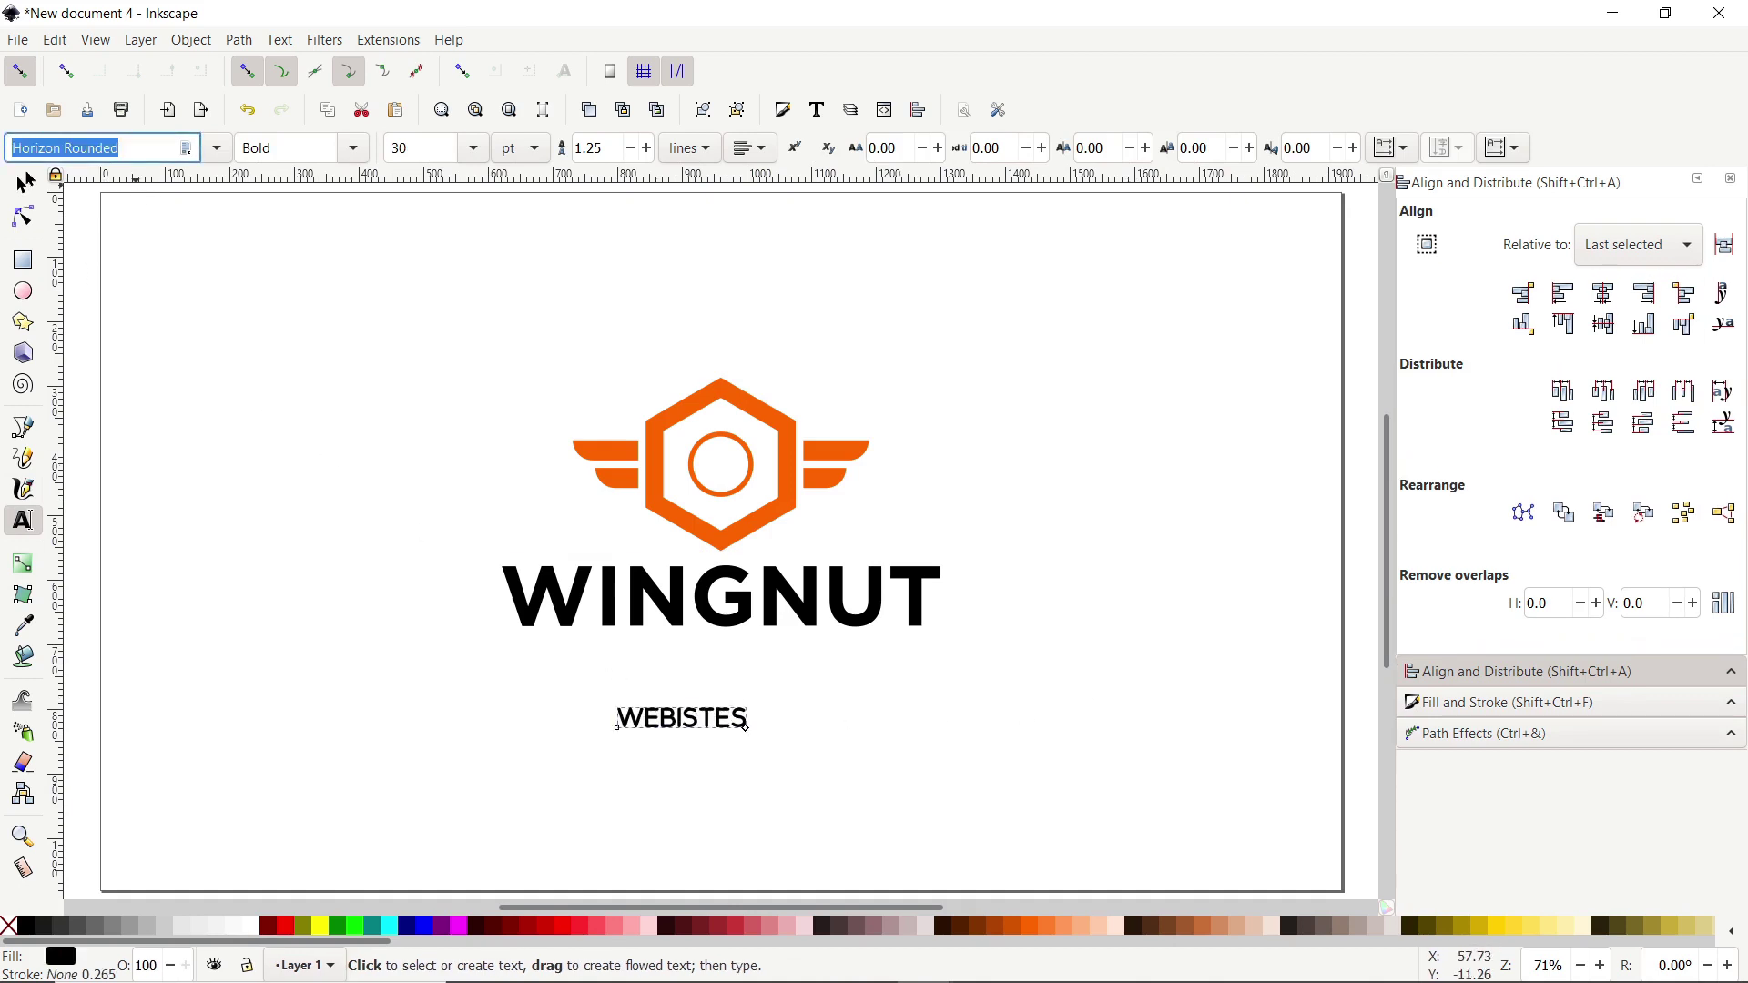
pyautogui.write('GOTHAM')
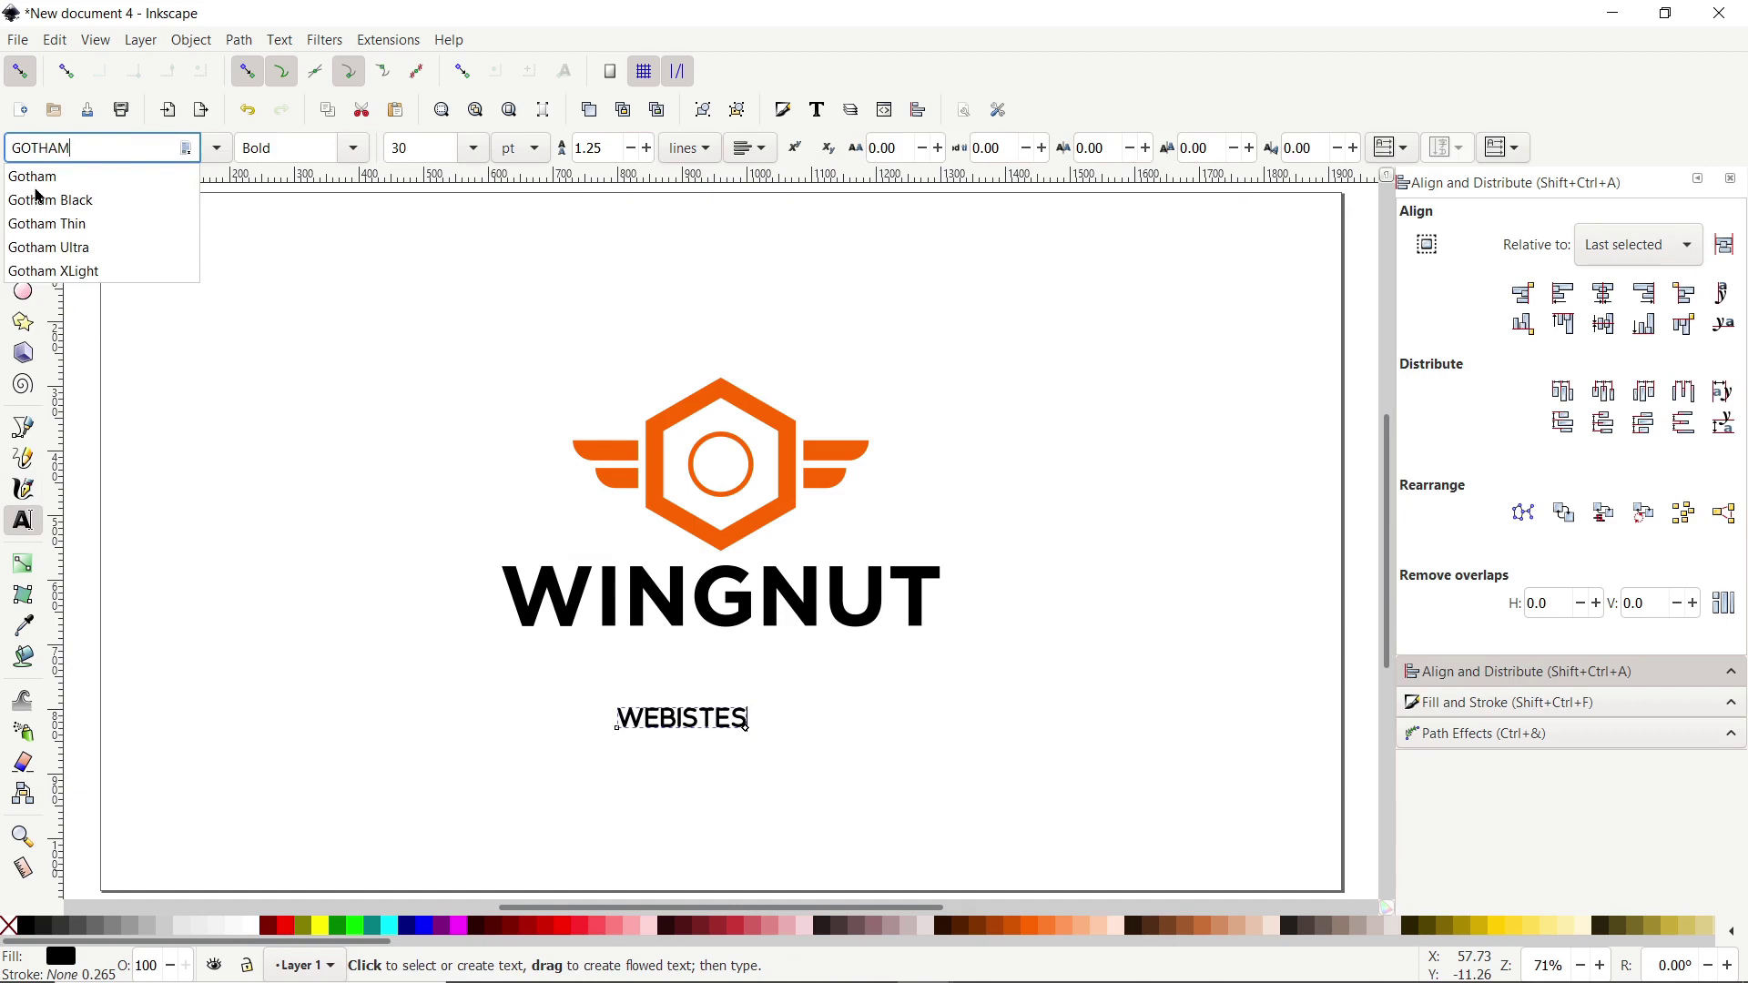
pyautogui.click(36, 180)
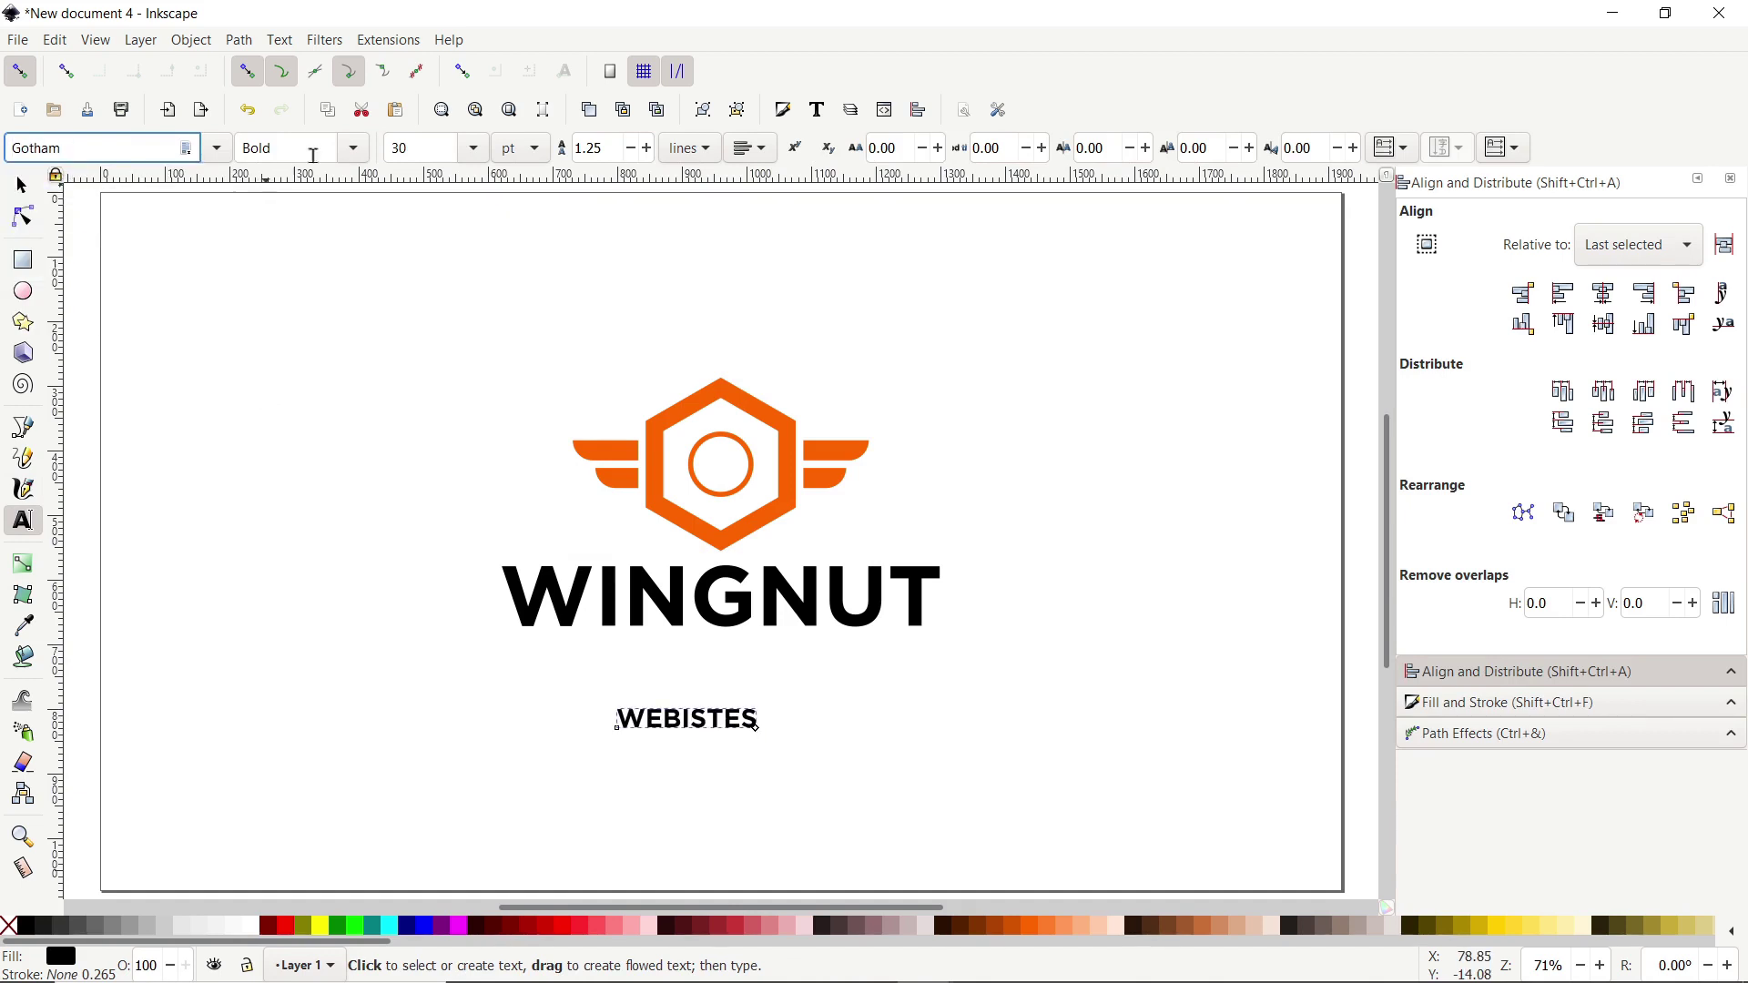
pyautogui.click(351, 148)
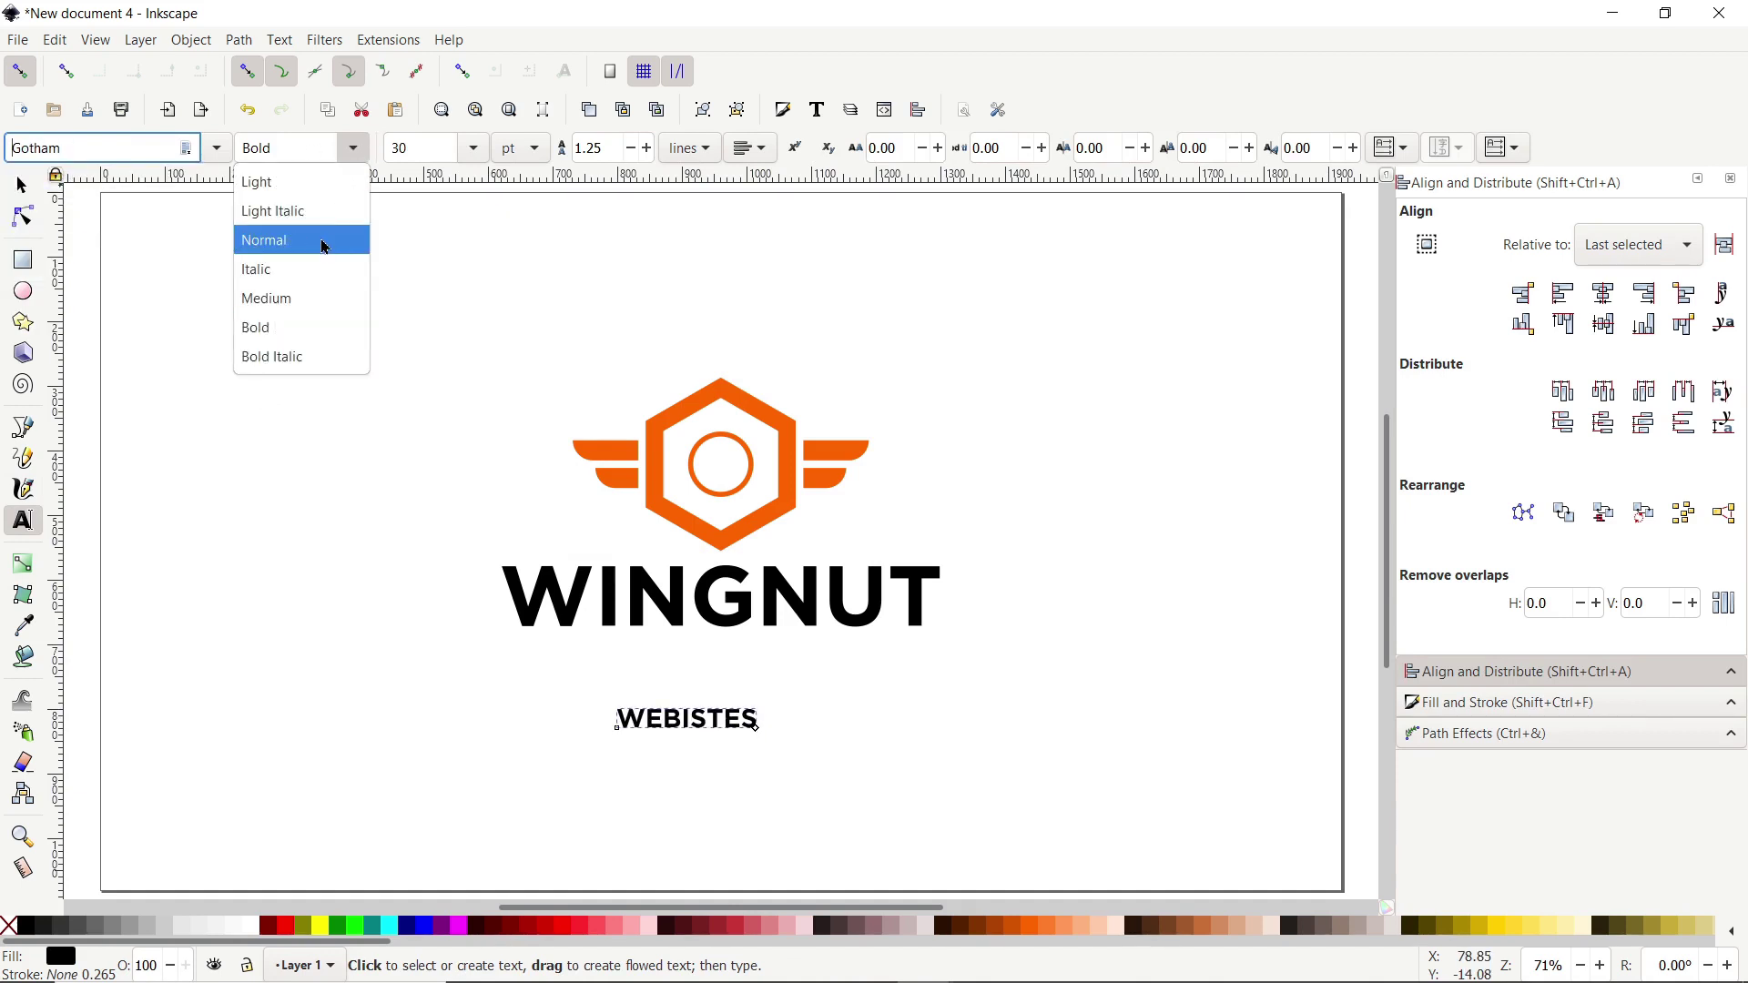
pyautogui.click(325, 241)
pyautogui.click(22, 186)
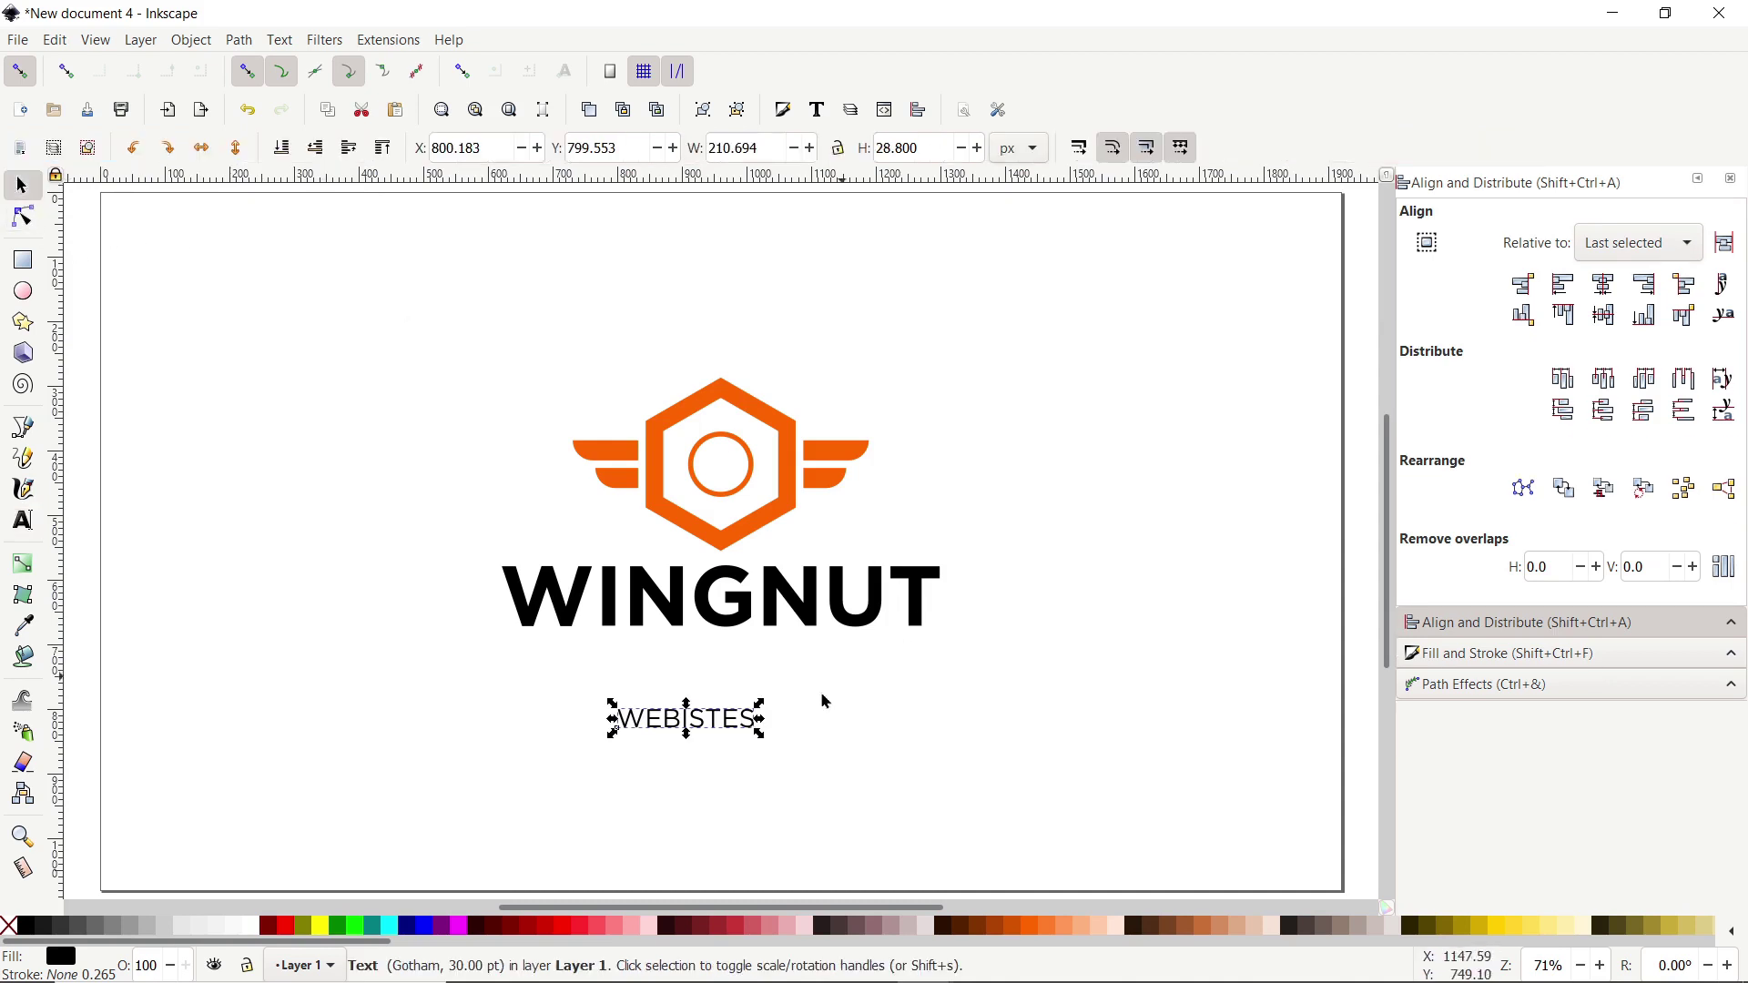